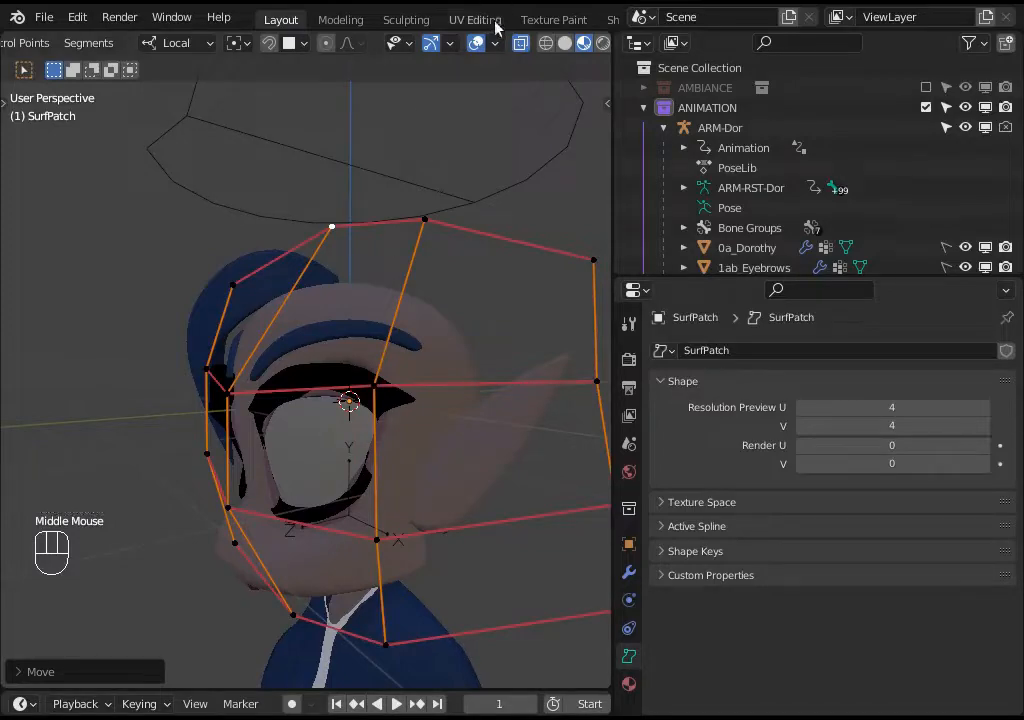
- Examine how the surface patch's control cage fits around the eye and head from several angles
{"action": "middle_click_drag", "start_coordinate": [441, 389], "coordinate": [334, 373]}
{"action": "scroll", "coordinate": [342, 430], "scroll_direction": "up", "scroll_amount": 1}
{"action": "middle_click_drag", "start_coordinate": [342, 430], "coordinate": [402, 473]}
{"action": "scroll", "coordinate": [246, 434], "scroll_direction": "up", "scroll_amount": 2}
{"action": "scroll", "coordinate": [320, 448], "scroll_direction": "down", "scroll_amount": 1}
{"action": "scroll", "coordinate": [338, 471], "scroll_direction": "down", "scroll_amount": 1}
{"action": "scroll", "coordinate": [345, 473], "scroll_direction": "up", "scroll_amount": 1}
{"action": "scroll", "coordinate": [350, 474], "scroll_direction": "down", "scroll_amount": 1}
{"action": "scroll", "coordinate": [353, 475], "scroll_direction": "up", "scroll_amount": 1}
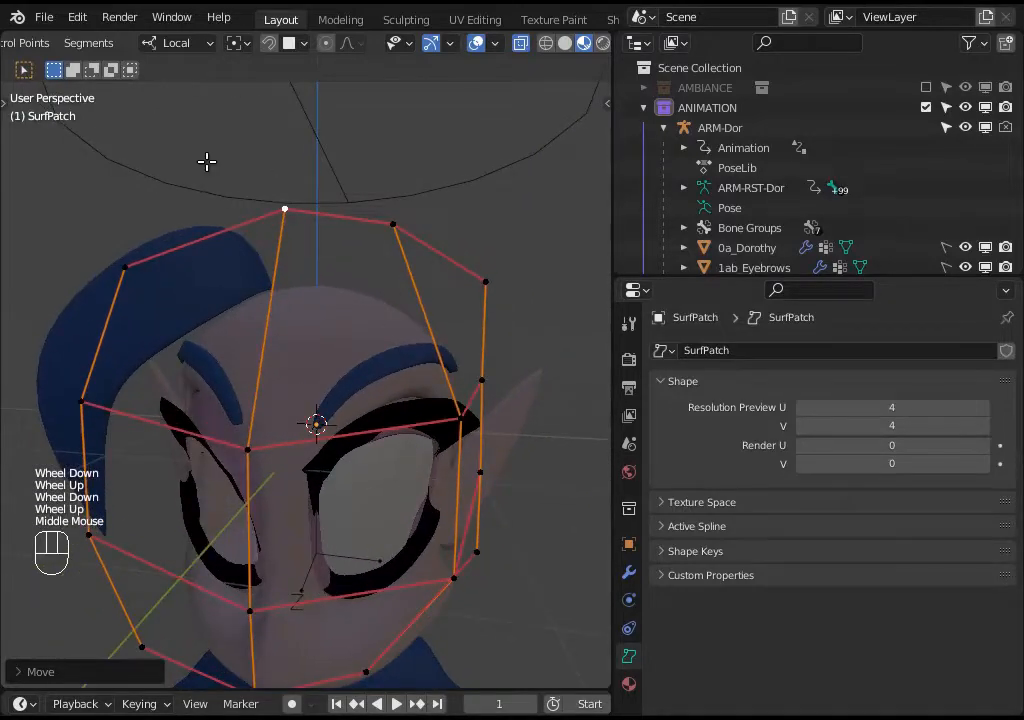
- Reposition the cage's two top middle control points, and pull the top outer corner point forward toward the face
{"action": "left_click", "coordinate": [284, 209]}
{"action": "left_click", "coordinate": [390, 228], "text": "shift"}
{"action": "middle_click_drag", "start_coordinate": [240, 349], "coordinate": [271, 335]}
{"action": "key", "text": "g"}
{"action": "left_click", "coordinate": [400, 334]}
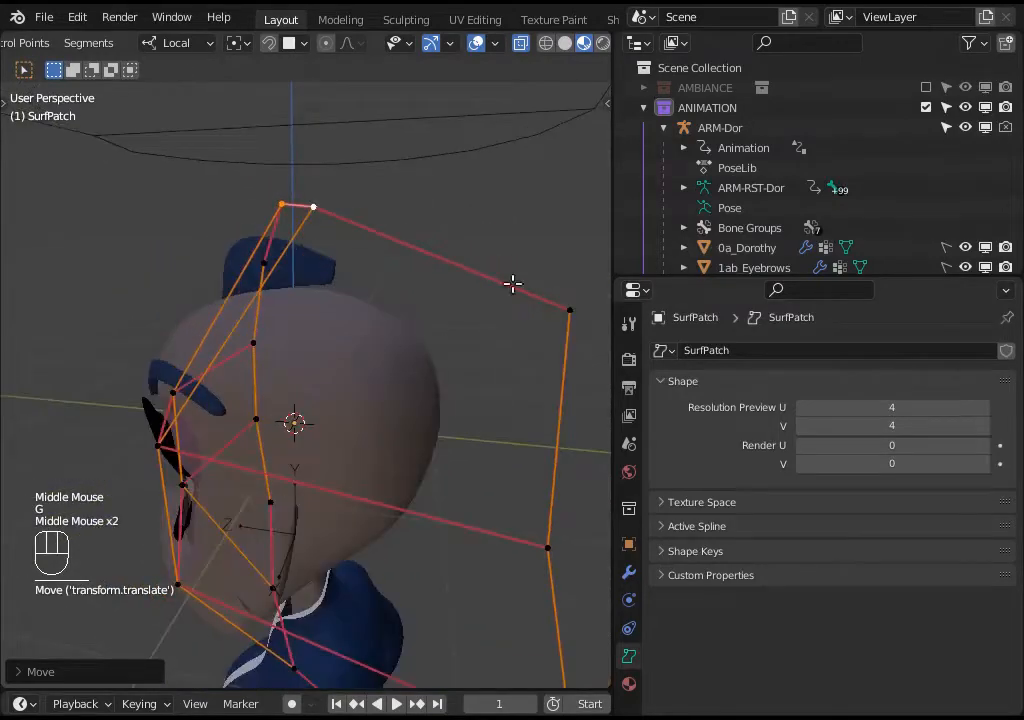
{"action": "left_click", "coordinate": [567, 309]}
{"action": "key", "text": "g"}
{"action": "left_click", "coordinate": [454, 347]}
{"action": "middle_click_drag", "start_coordinate": [254, 393], "coordinate": [318, 421]}
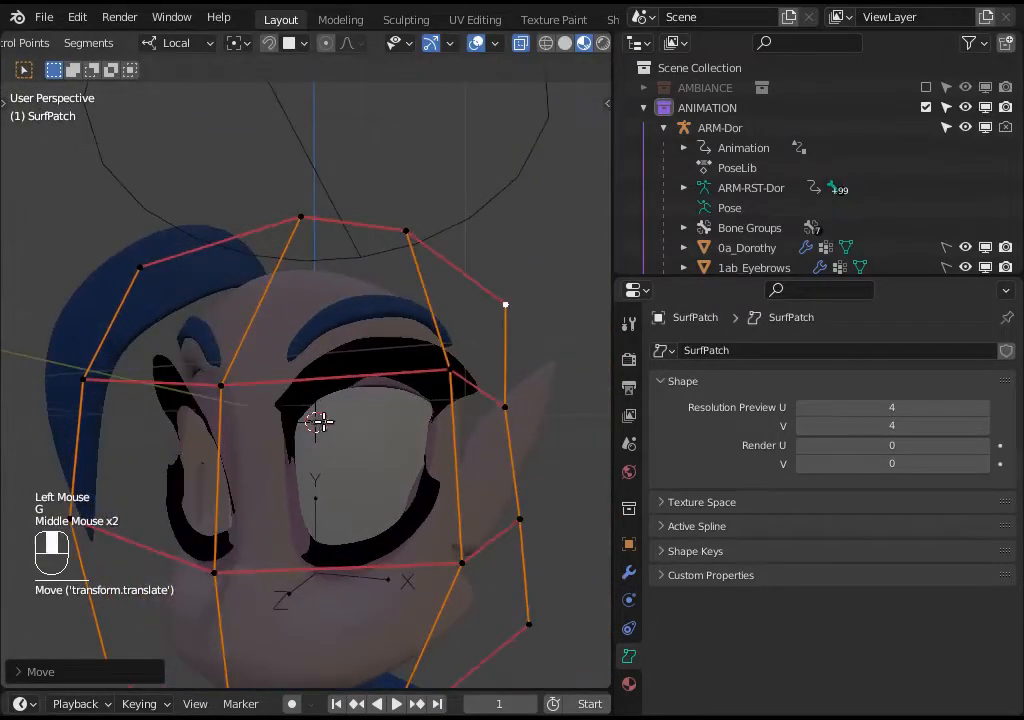
- Turn on the wireframe overlay to show the geometry lines of the eye patch and head
{"action": "left_click", "coordinate": [496, 43]}
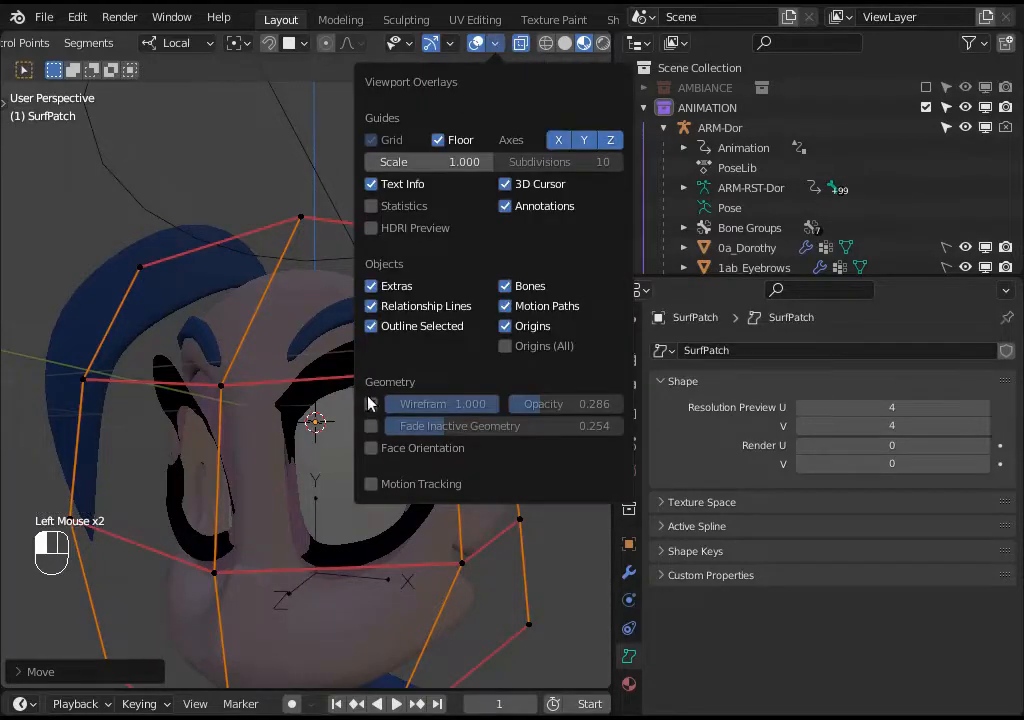
{"action": "left_click", "coordinate": [370, 403]}
{"action": "middle_click_drag", "start_coordinate": [335, 400], "coordinate": [243, 479]}
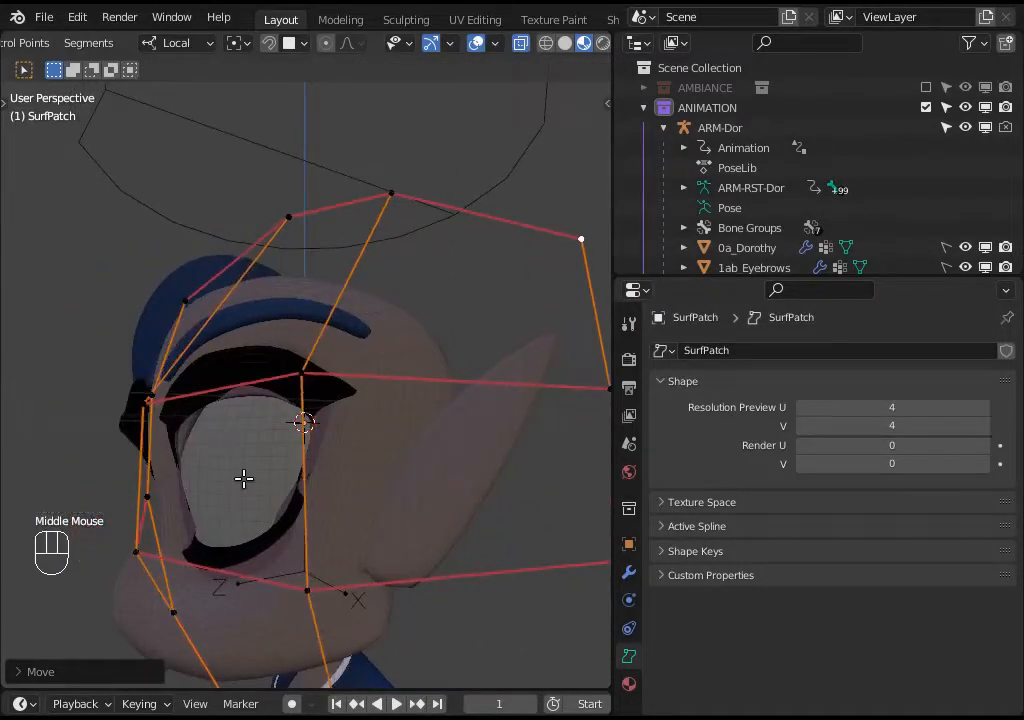
{"action": "key", "text": "Tab"}
{"action": "left_click", "coordinate": [240, 453]}
{"action": "key", "text": "Tab"}
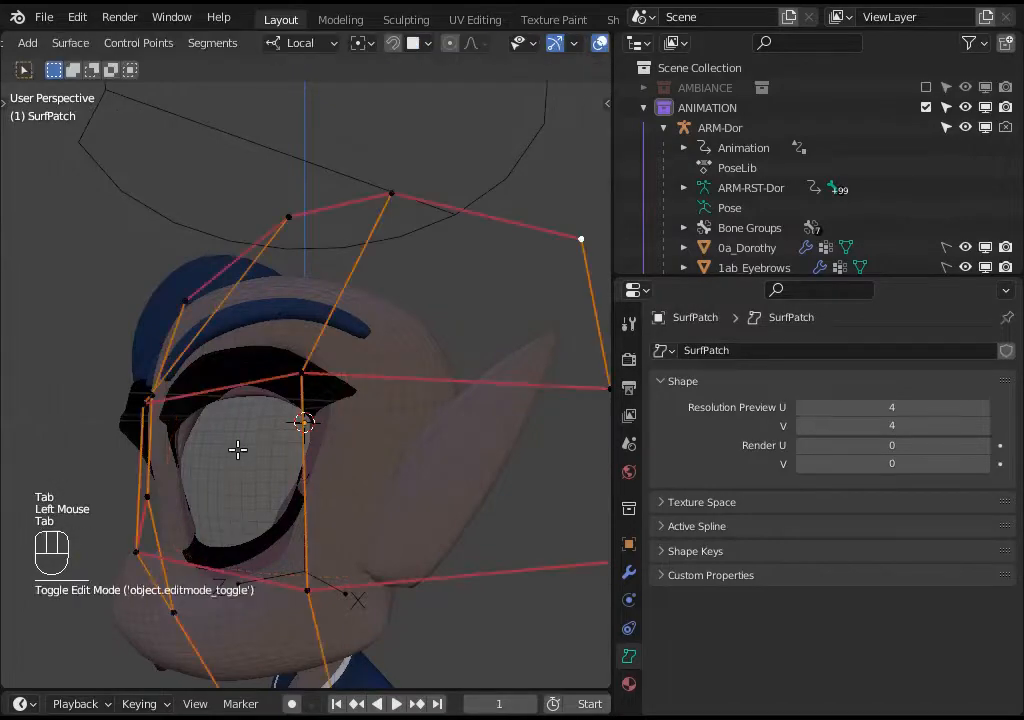
{"action": "key", "text": "Tab"}
{"action": "key", "text": "g"}
{"action": "key", "text": "Escape"}
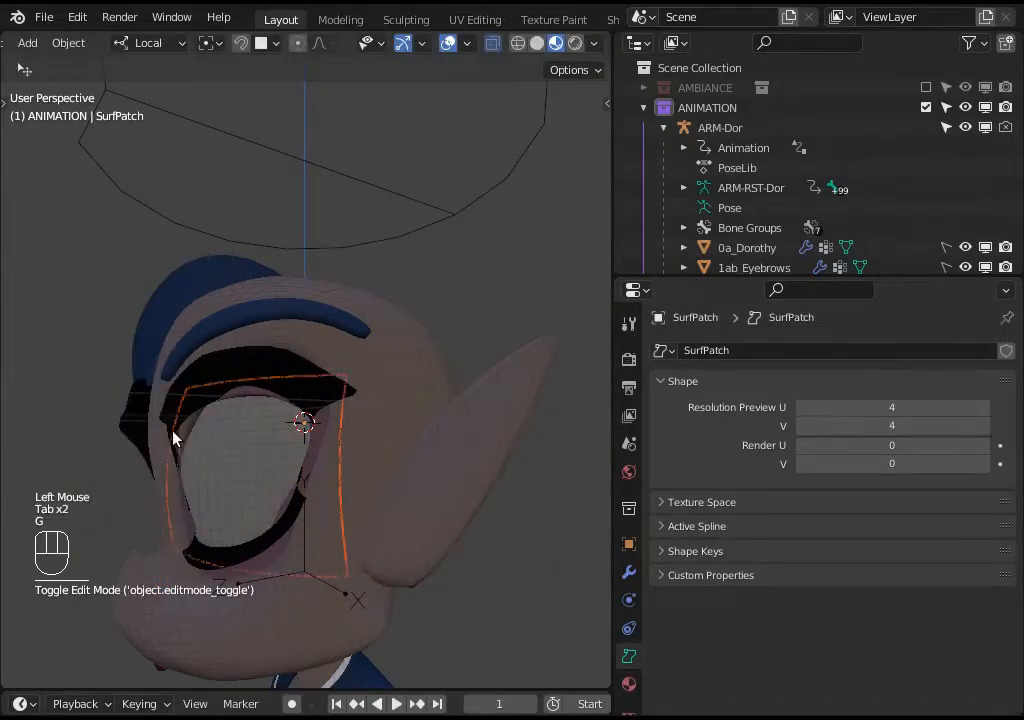
- Scale the patch's two lower middle control points slightly farther apart
{"action": "middle_click_drag", "start_coordinate": [174, 434], "coordinate": [252, 453]}
{"action": "key", "text": "Tab"}
{"action": "scroll", "coordinate": [310, 462], "scroll_direction": "down", "scroll_amount": 1}
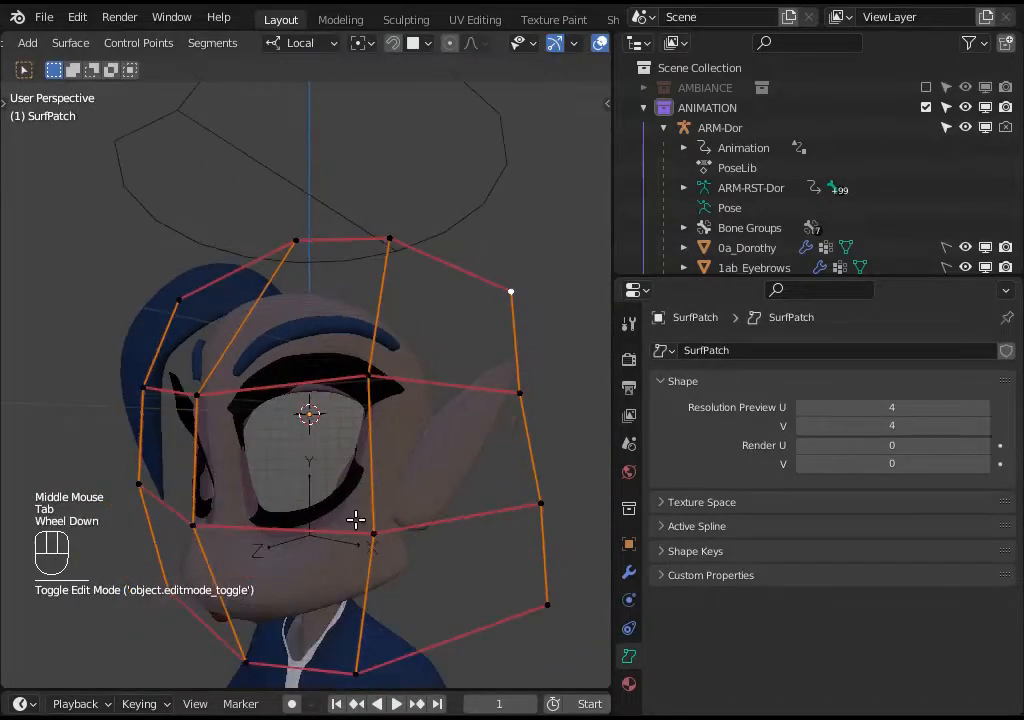
{"action": "left_click", "coordinate": [373, 534], "text": "shift"}
{"action": "left_click", "coordinate": [192, 527], "text": "shift"}
{"action": "key", "text": "s"}
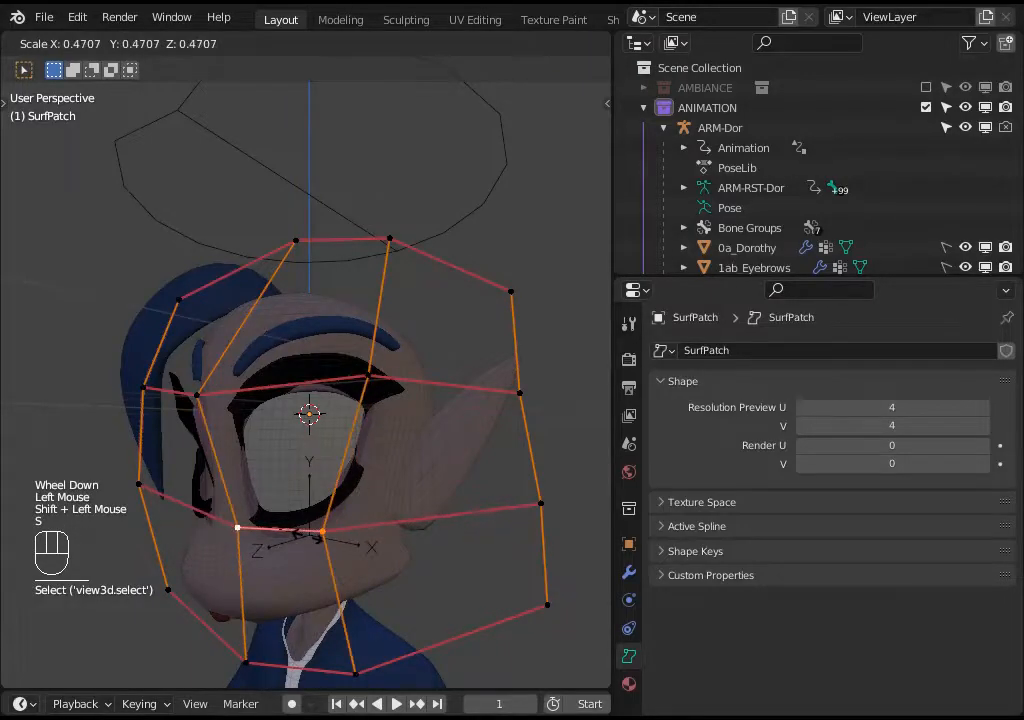
{"action": "left_click", "coordinate": [330, 484]}
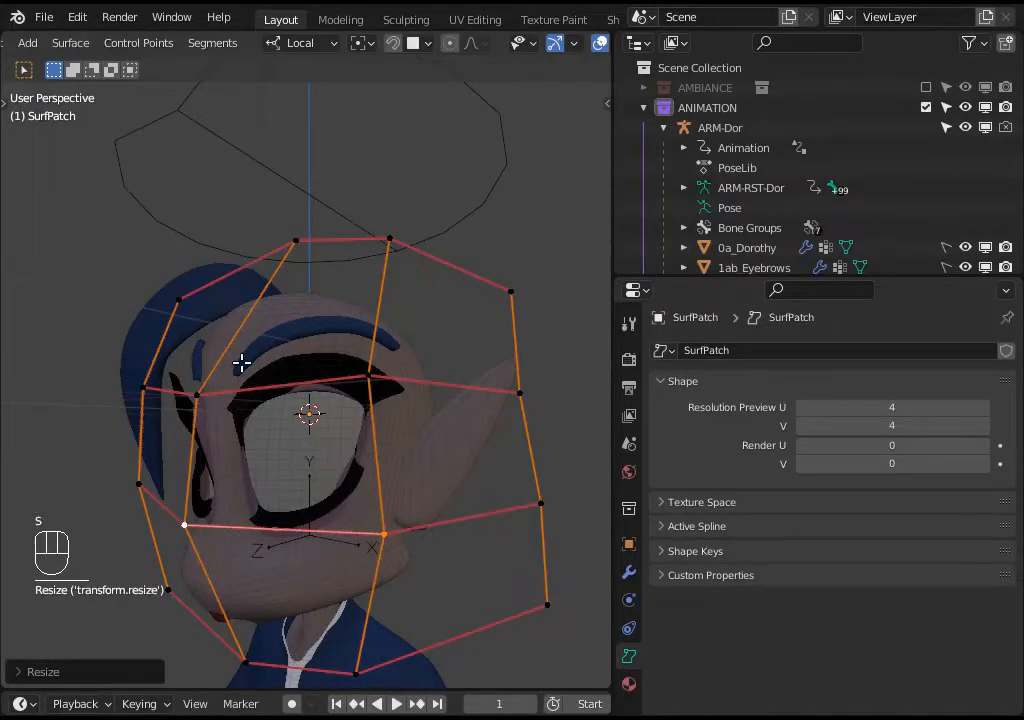
{"action": "middle_click_drag", "start_coordinate": [242, 362], "coordinate": [351, 386]}
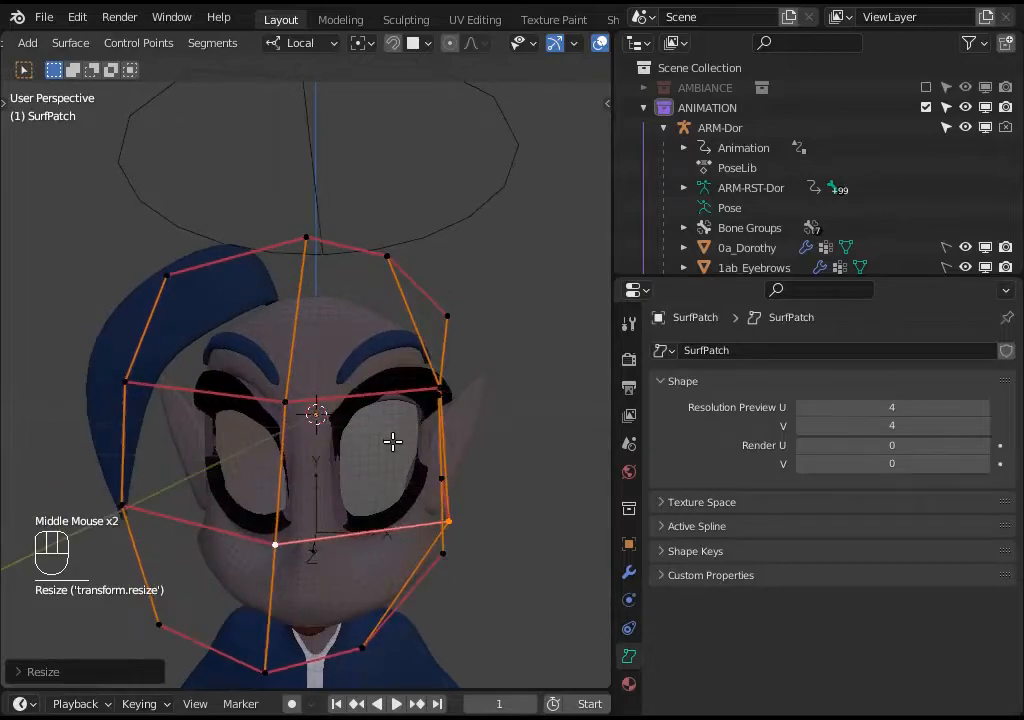
- Narrow all of the patch's control points along local X and shift them about 0.18 m along that axis toward the eye
{"action": "key", "text": "Tab"}
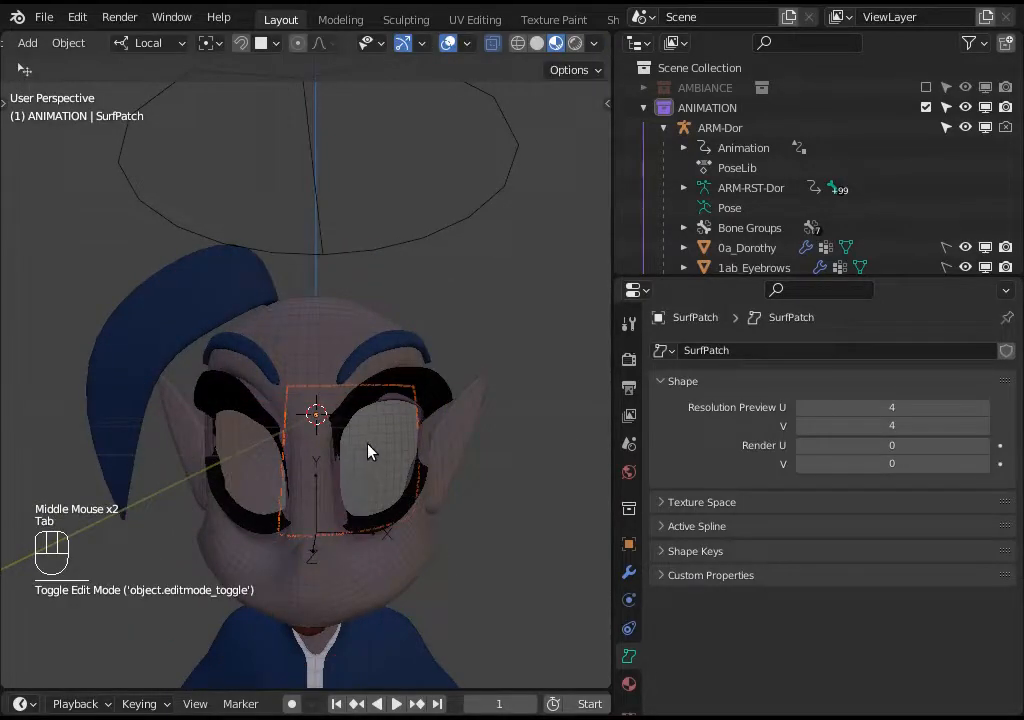
{"action": "middle_click_drag", "start_coordinate": [368, 451], "coordinate": [293, 417]}
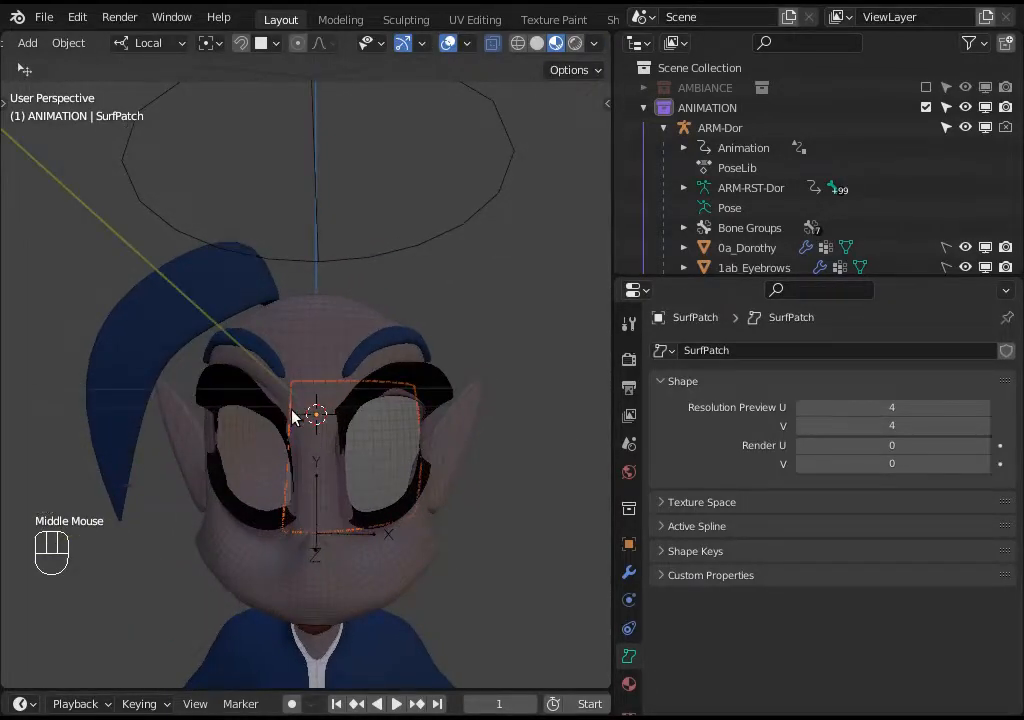
{"action": "middle_click_drag", "start_coordinate": [393, 459], "coordinate": [379, 460]}
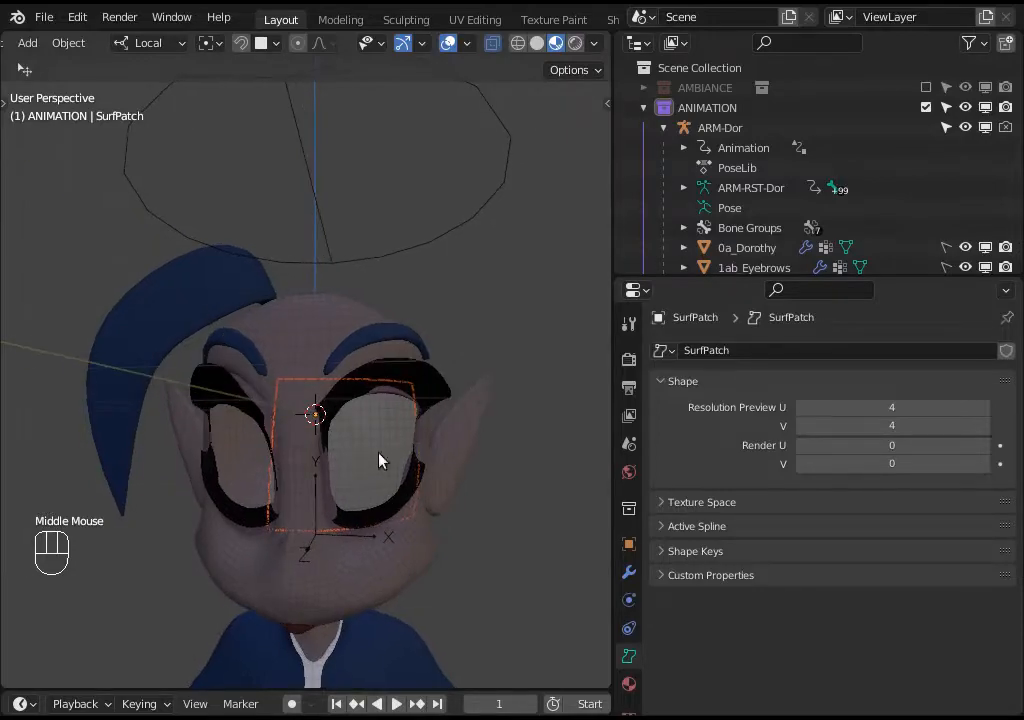
{"action": "key", "text": "Tab"}
{"action": "key", "text": "a"}
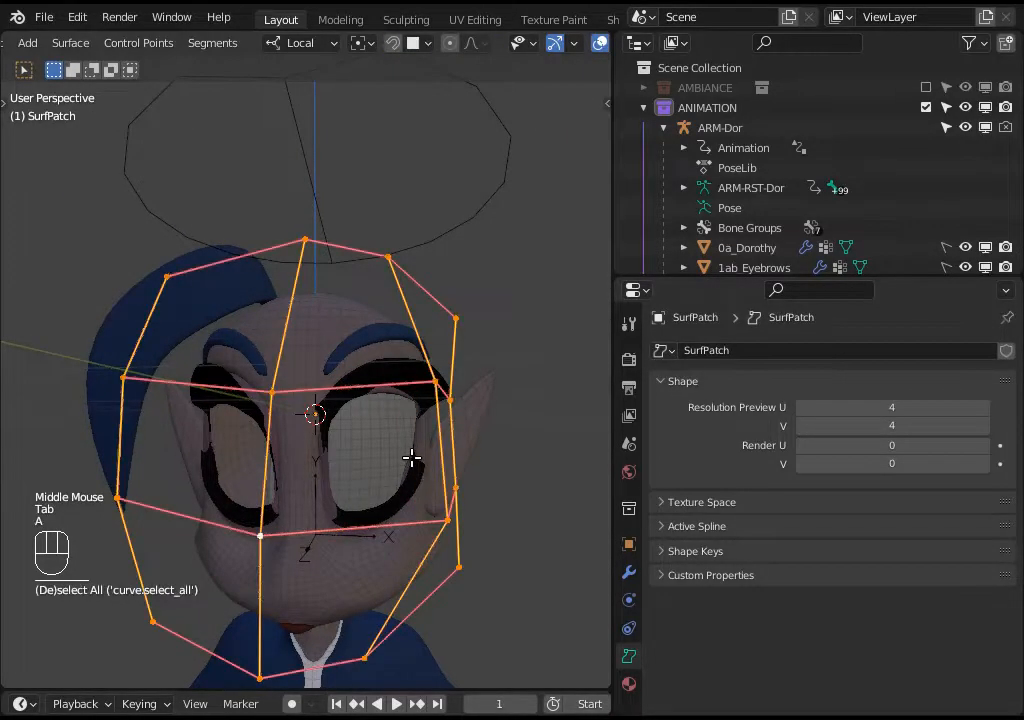
{"action": "key", "text": "s"}
{"action": "key", "text": "z"}
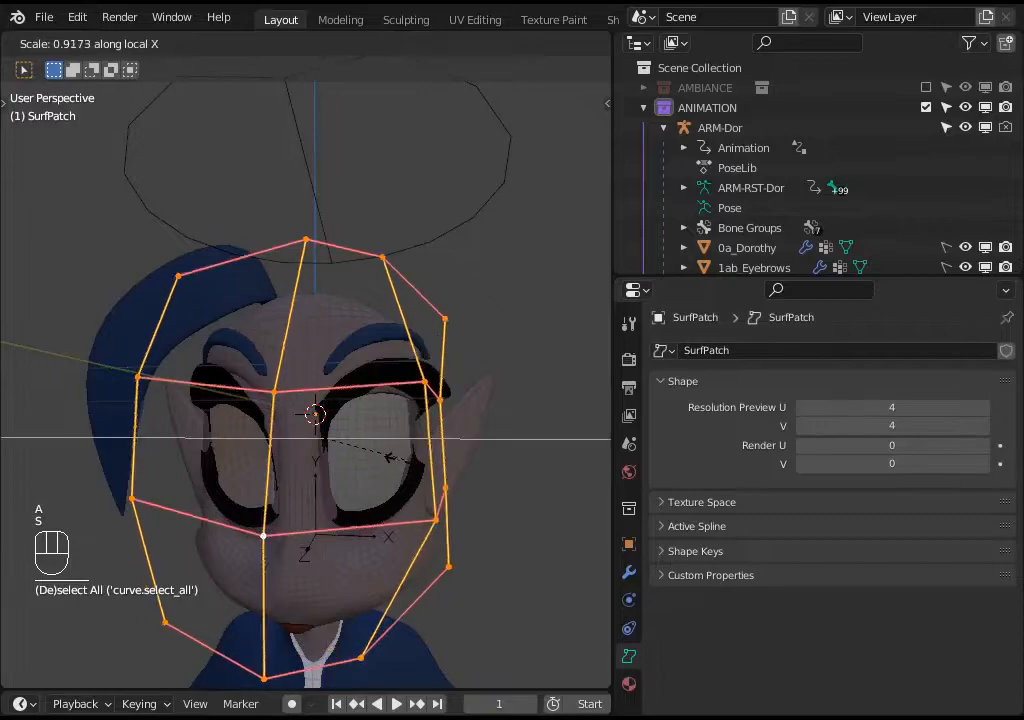
{"action": "left_click", "coordinate": [393, 461]}
{"action": "key", "text": "g"}
{"action": "key", "text": "x"}
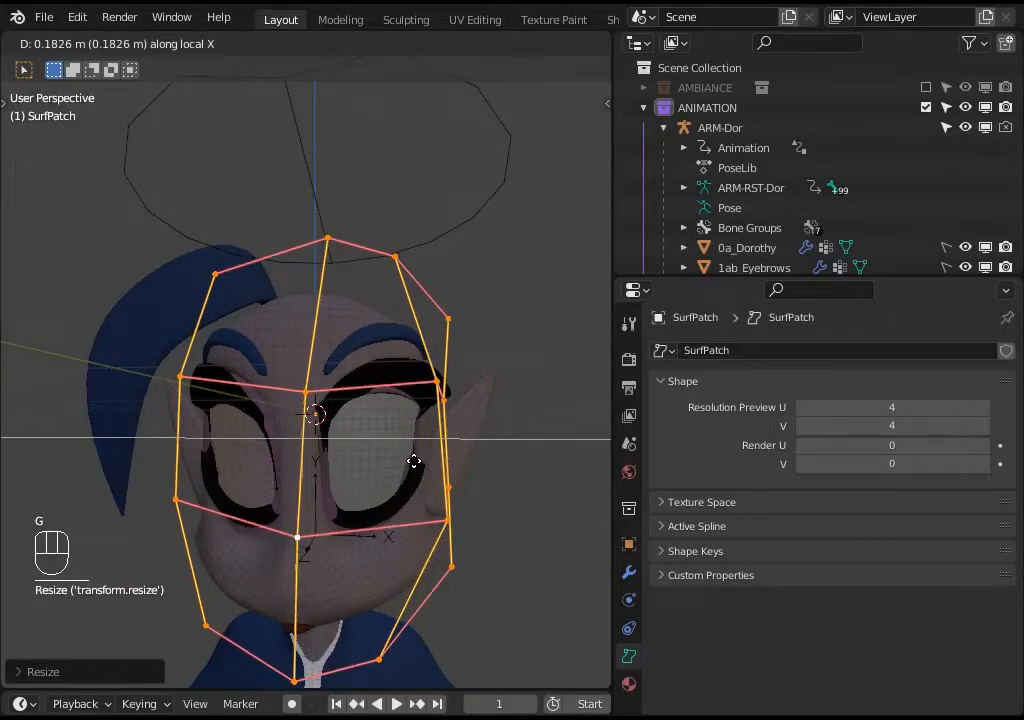
{"action": "left_click", "coordinate": [412, 465]}
{"action": "middle_click_drag", "start_coordinate": [412, 465], "coordinate": [309, 474]}
{"action": "key", "text": "Tab"}
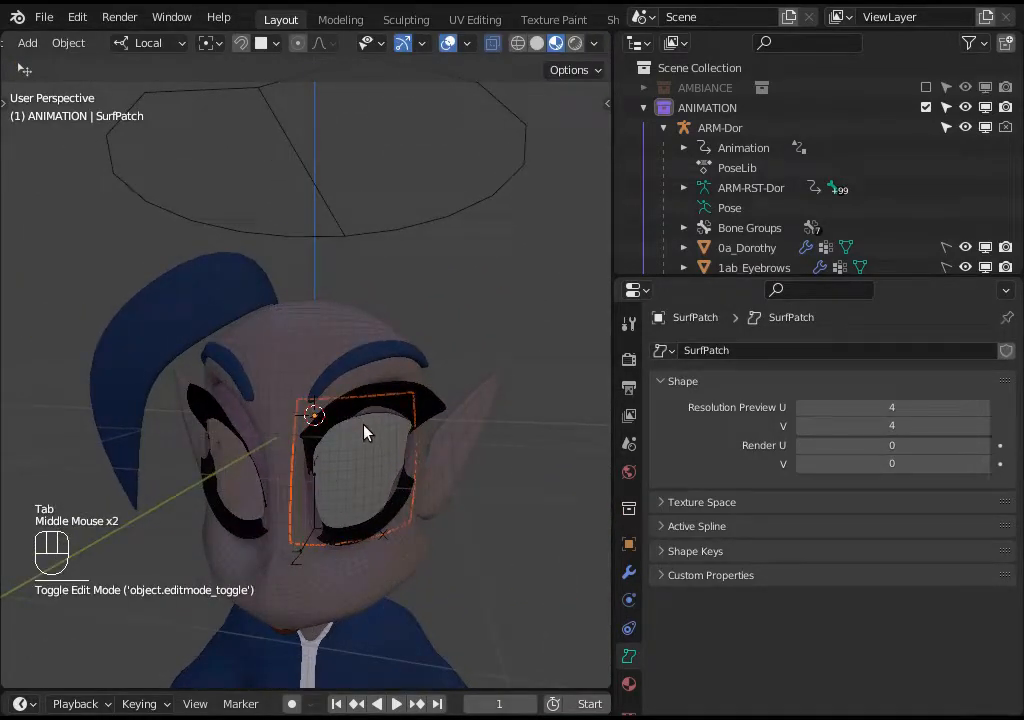
- Snap the patch object to the 3D cursor in the front orthographic view
{"action": "key", "text": "KP_1"}
{"action": "scroll", "coordinate": [366, 435], "scroll_direction": "up", "scroll_amount": 3}
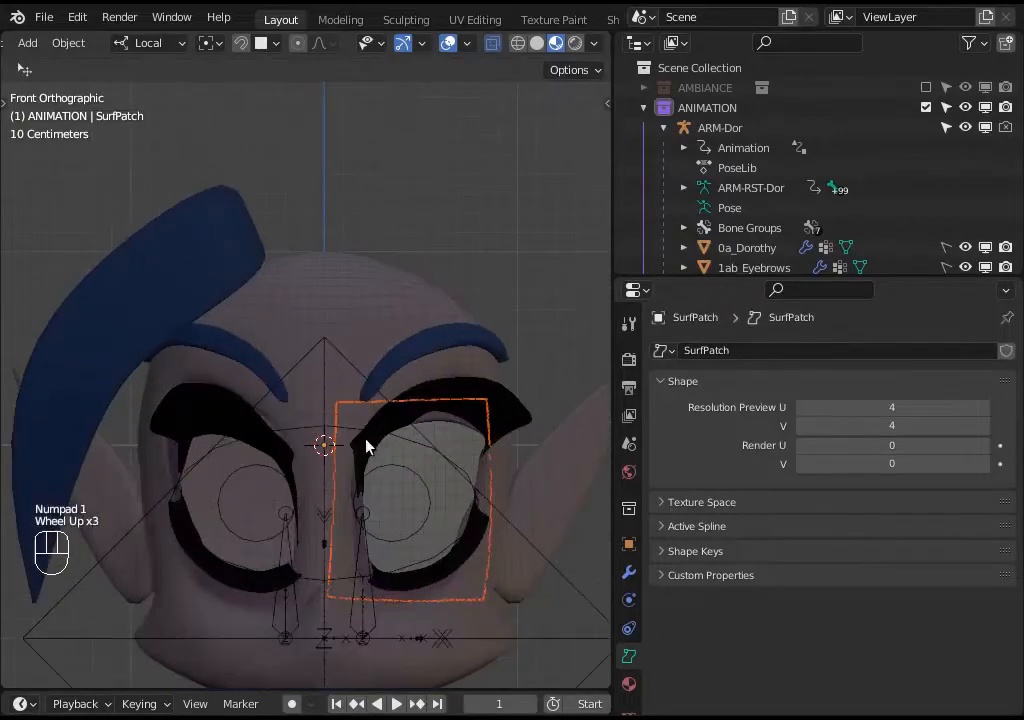
{"action": "middle_click_drag", "start_coordinate": [366, 445], "coordinate": [340, 441], "text": "shift"}
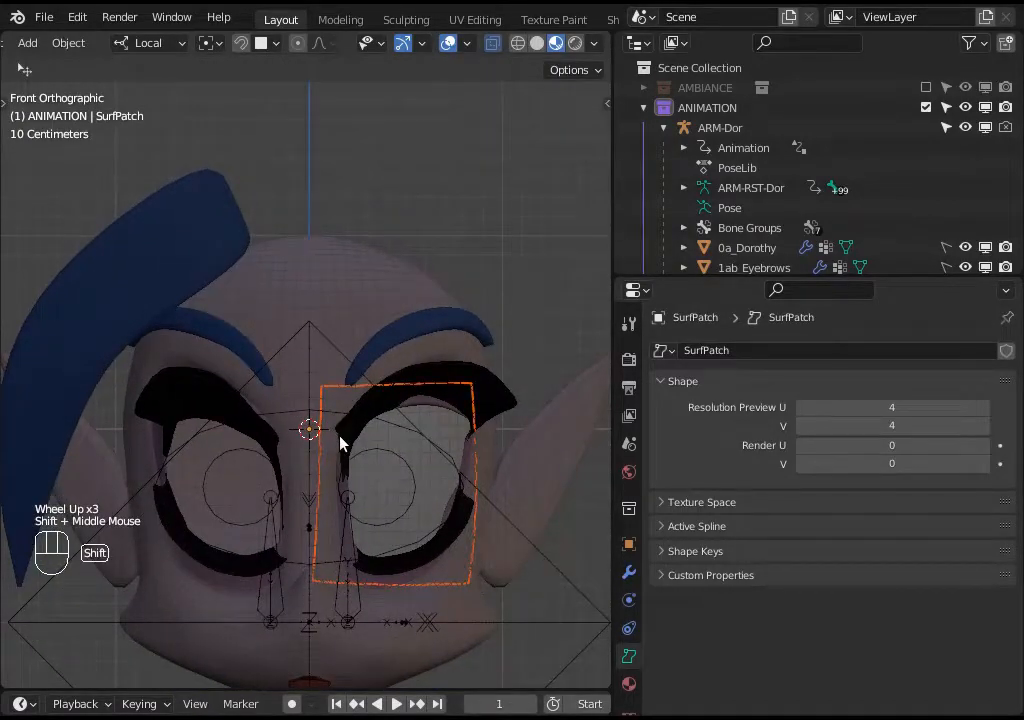
{"action": "key", "text": "shift+s"}
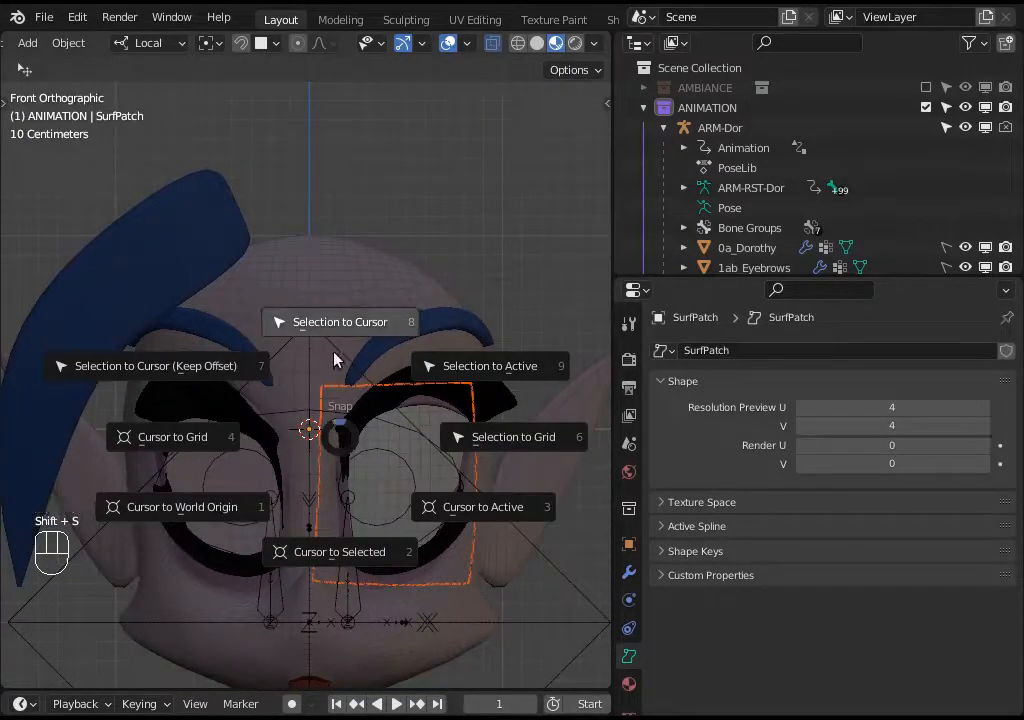
{"action": "left_click", "coordinate": [346, 323]}
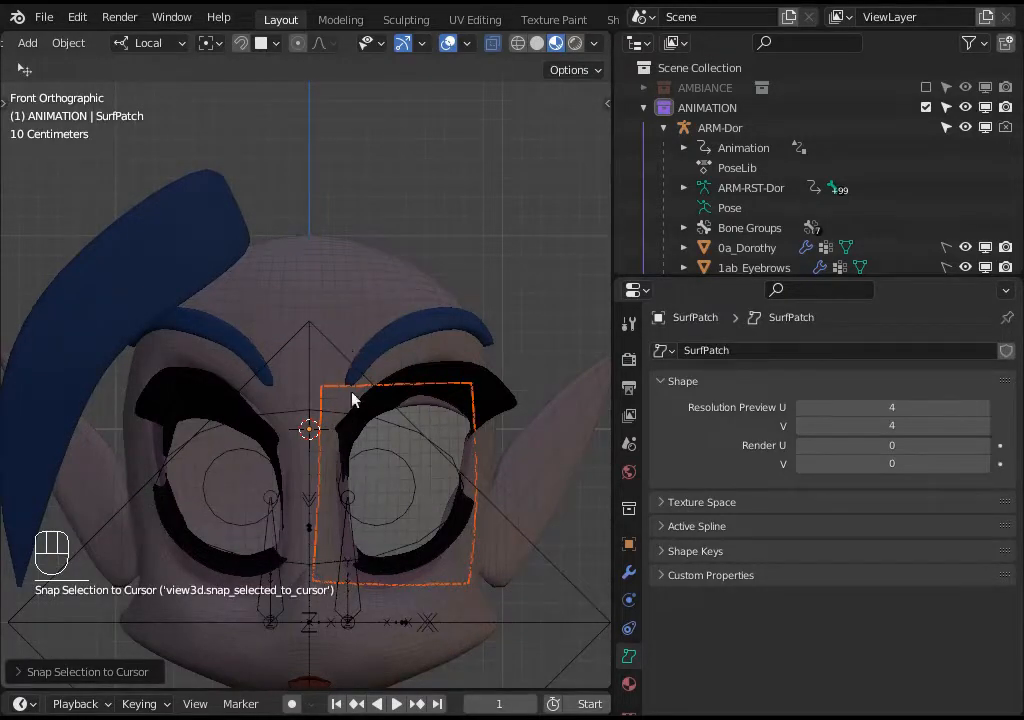
- Rename the surface patch object as EyesSurface
{"action": "middle_click_drag", "start_coordinate": [392, 428], "coordinate": [317, 414], "text": "shift"}
{"action": "key", "text": "Tab"}
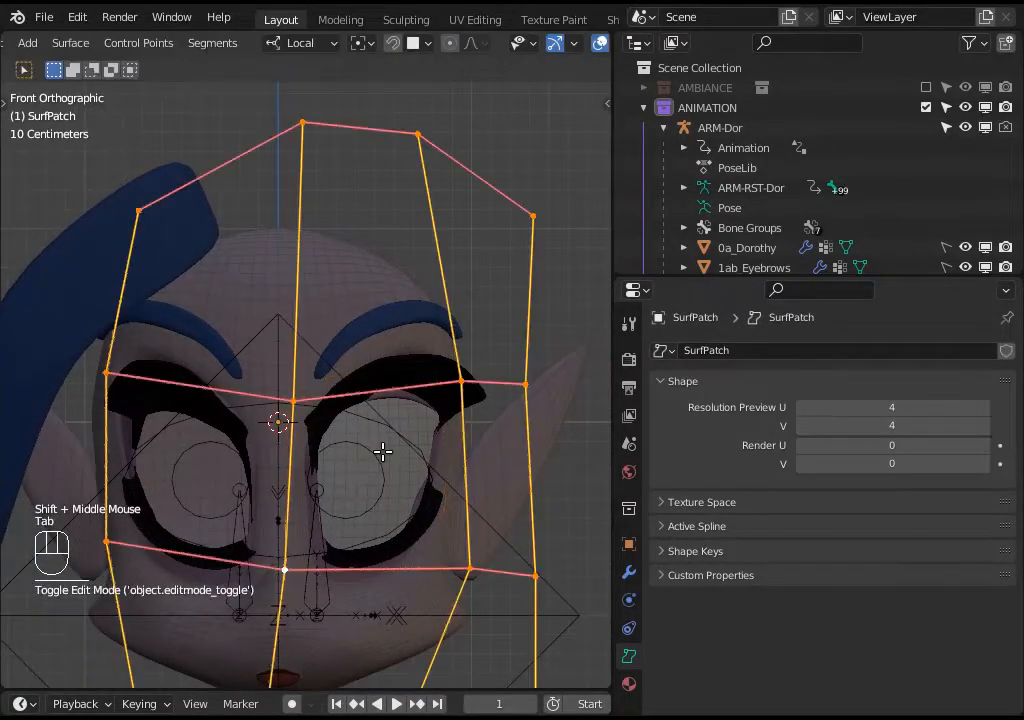
{"action": "key", "text": "Tab"}
{"action": "key", "text": "F2"}
{"action": "key", "text": "Home"}
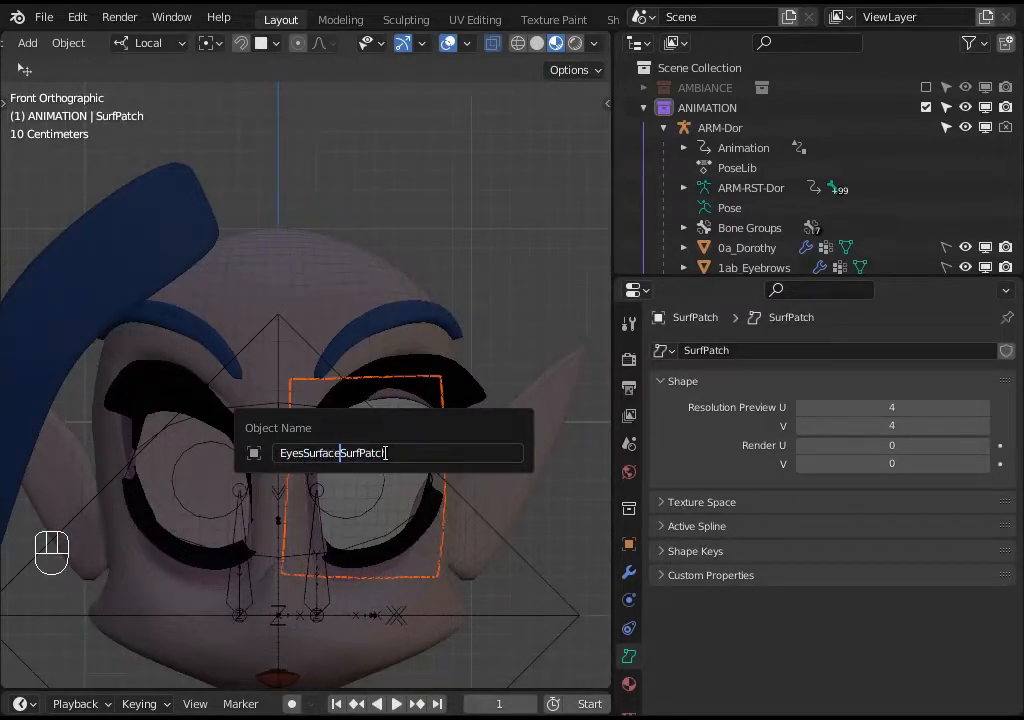
{"action": "key", "text": "shift+End"}
{"action": "key", "text": "Return"}
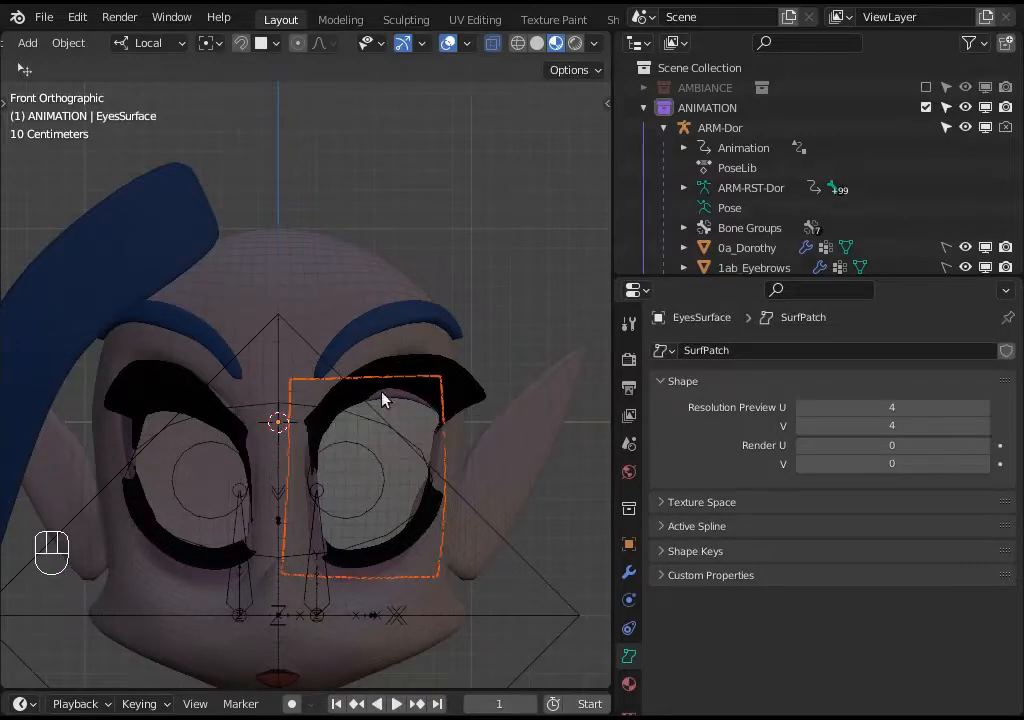
- Duplicate EyesSurface in place and rename the copy as CRV_EyesSurface
{"action": "key", "text": "shift+d"}
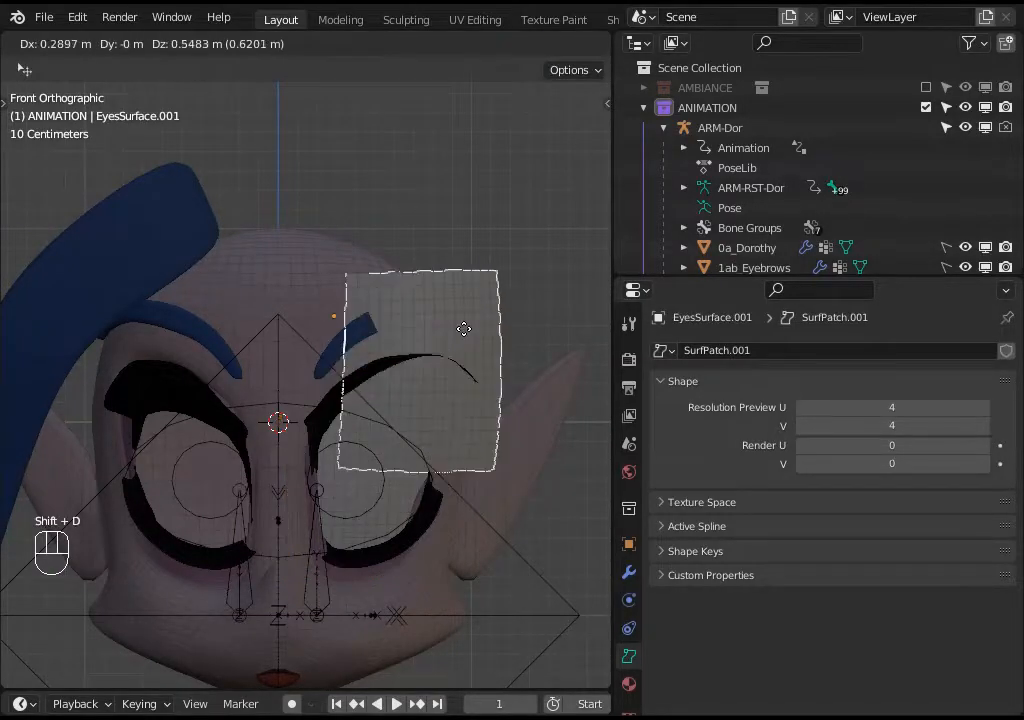
{"action": "right_click", "coordinate": [465, 330]}
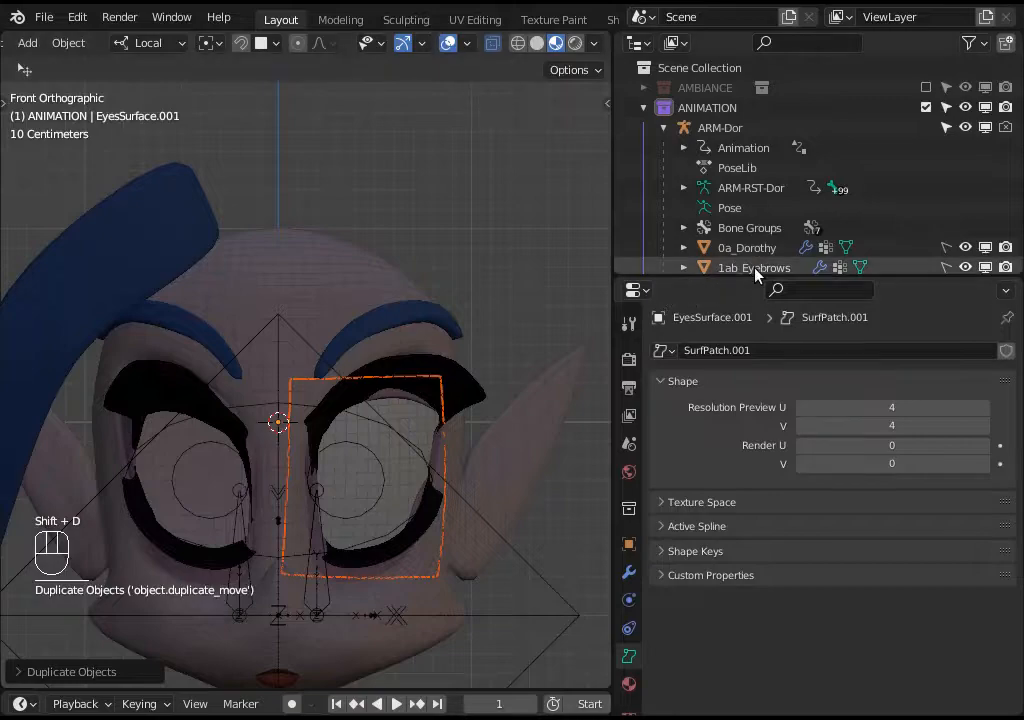
{"action": "left_click_drag", "start_coordinate": [700, 277], "coordinate": [770, 533]}
{"action": "scroll", "coordinate": [750, 370], "scroll_direction": "down", "scroll_amount": 7}
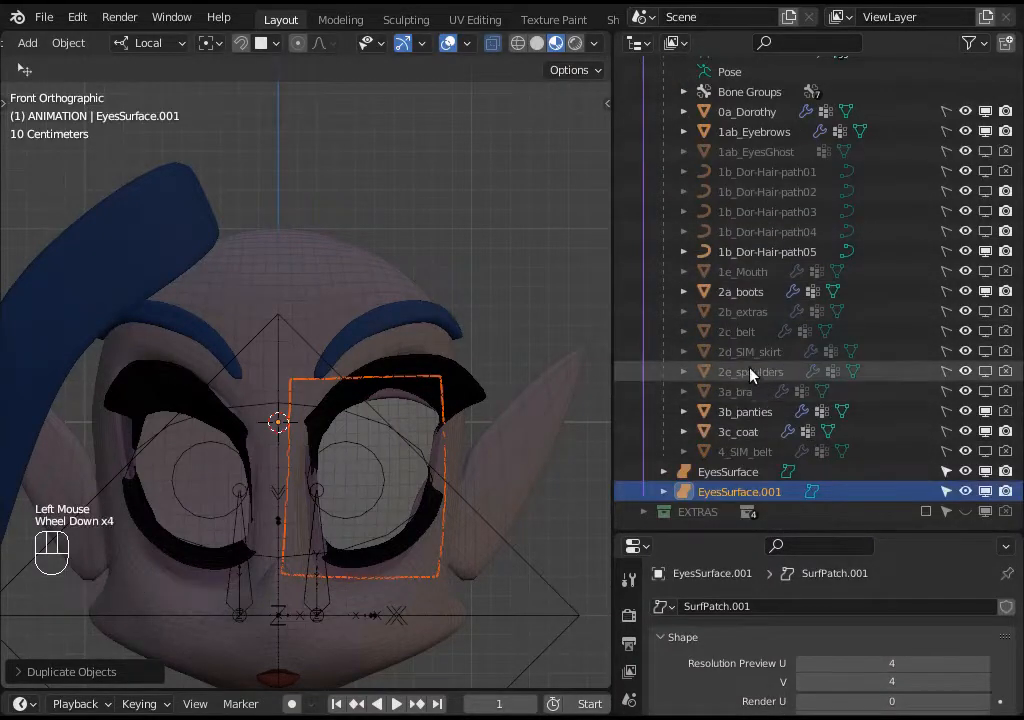
{"action": "left_click", "coordinate": [745, 476]}
{"action": "left_click", "coordinate": [752, 492]}
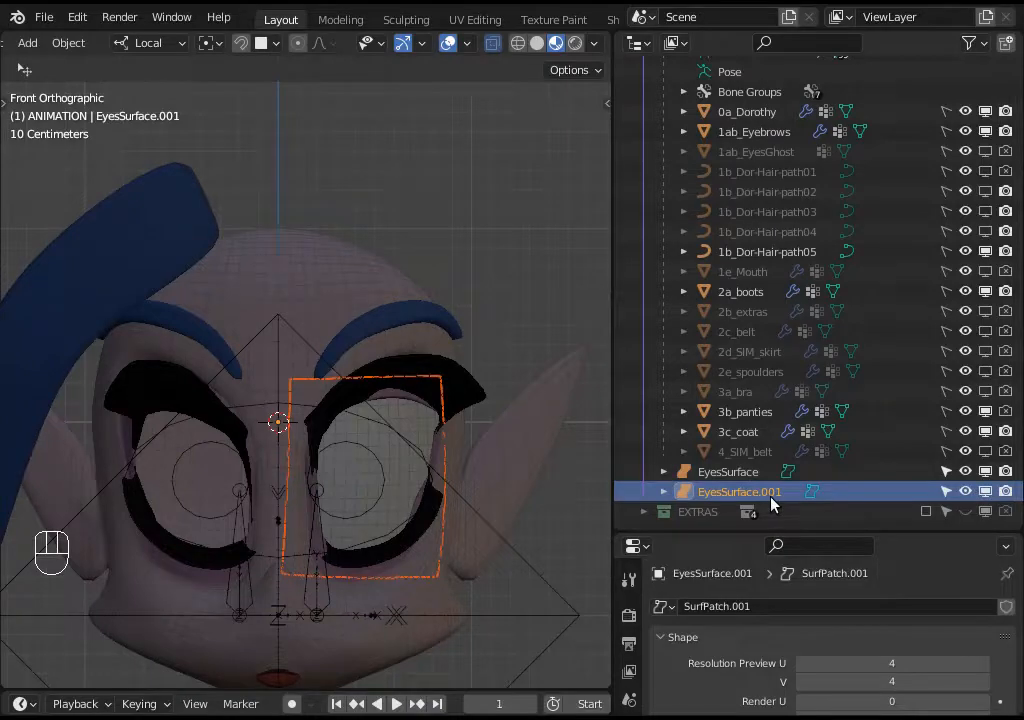
{"action": "double_click", "coordinate": [769, 495]}
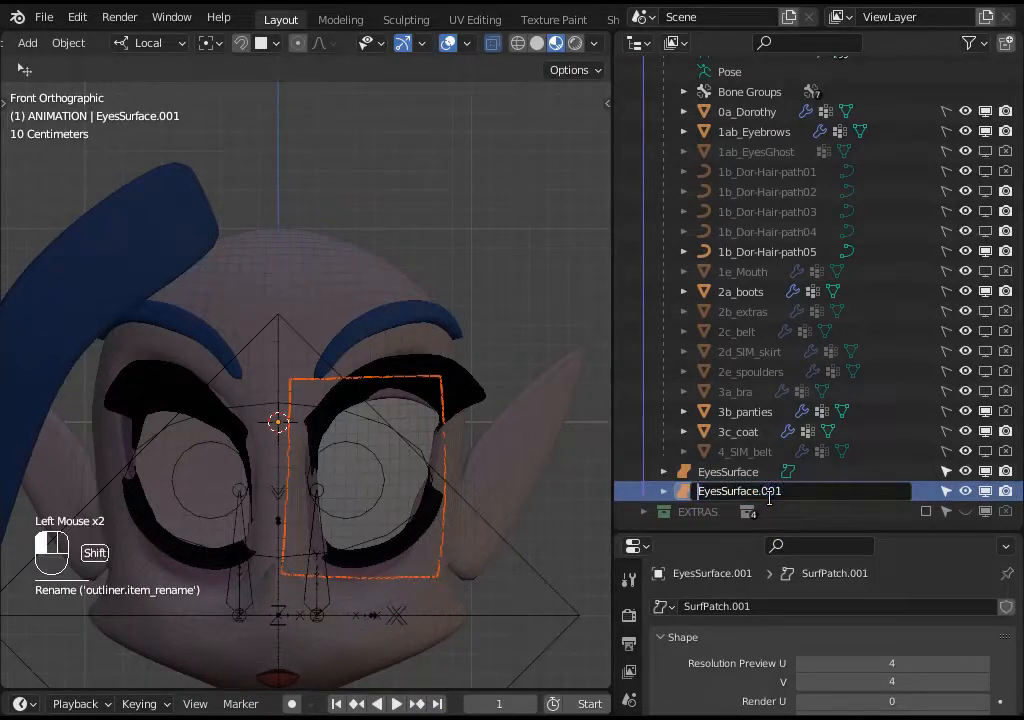
{"action": "key", "text": "End"}
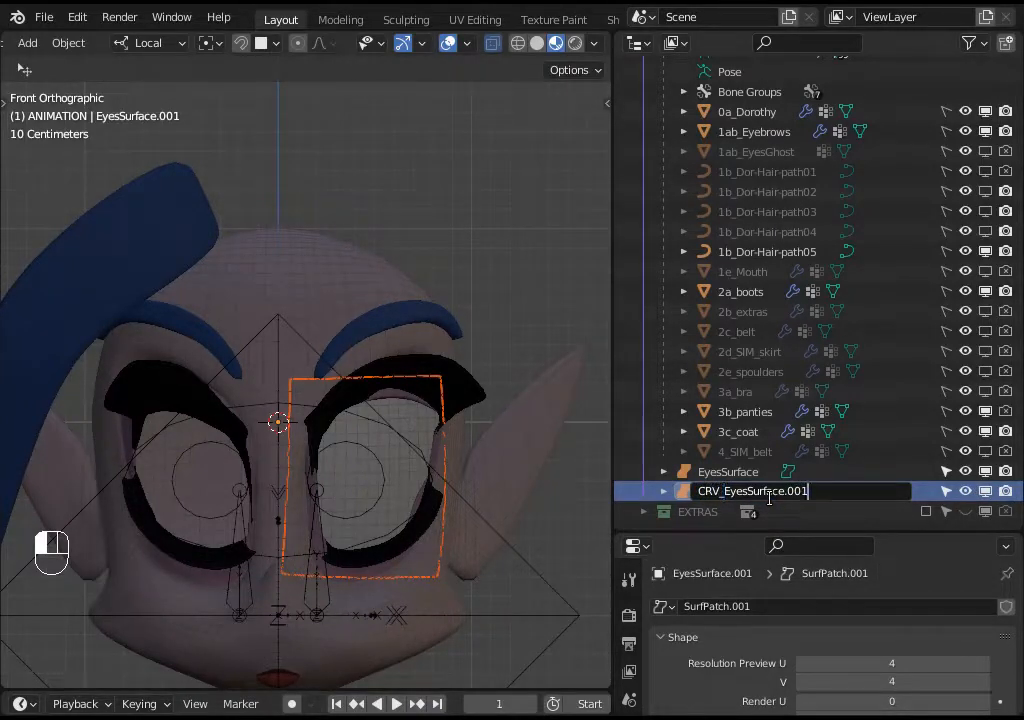
{"action": "key", "text": "Return"}
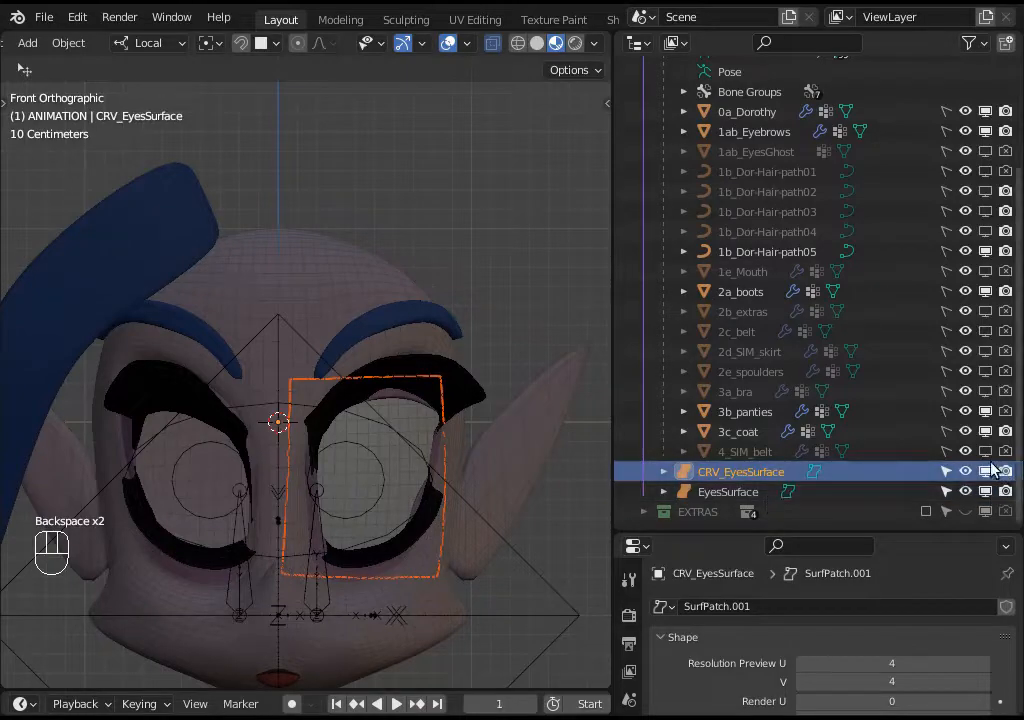
- Disable selection, viewport visibility and rendering for CRV_EyesSurface, and move it into the EXTRAS collection
{"action": "left_click_drag", "start_coordinate": [948, 471], "coordinate": [1002, 479]}
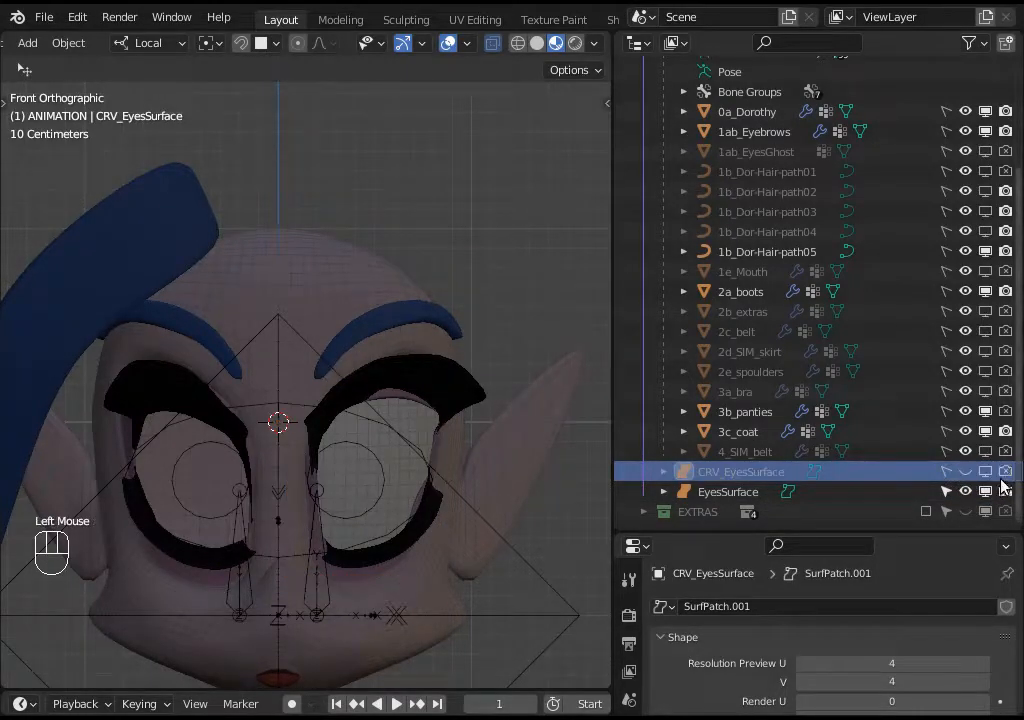
{"action": "left_click_drag", "start_coordinate": [733, 476], "coordinate": [690, 512]}
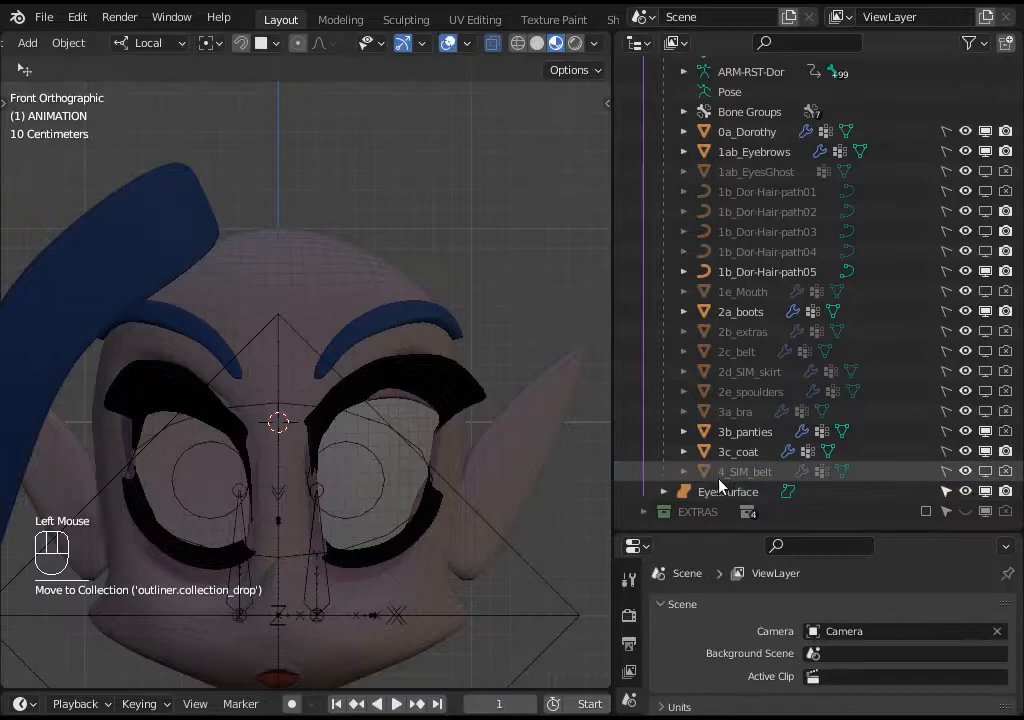
- Select the EyesSurface patch and extend the selection to the ARM-Dor armature
{"action": "left_click", "coordinate": [708, 491]}
{"action": "scroll", "coordinate": [396, 489], "scroll_direction": "up", "scroll_amount": 1}
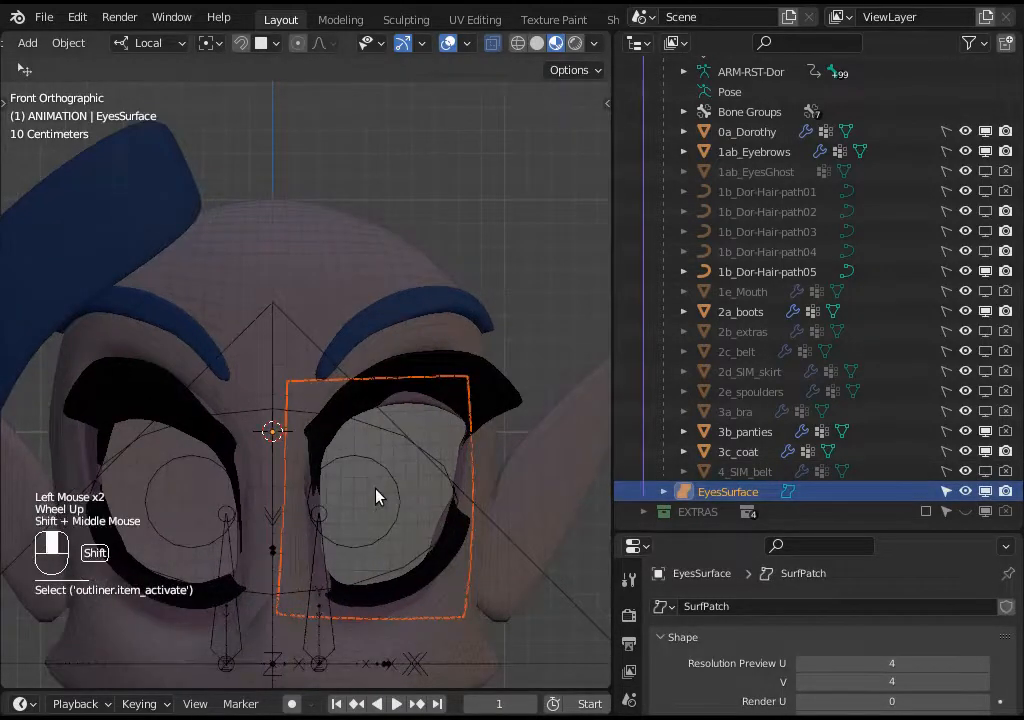
{"action": "middle_click_drag", "start_coordinate": [377, 494], "coordinate": [354, 490], "text": "shift"}
{"action": "key", "text": "Escape"}
{"action": "scroll", "coordinate": [728, 500], "scroll_direction": "down", "scroll_amount": 3}
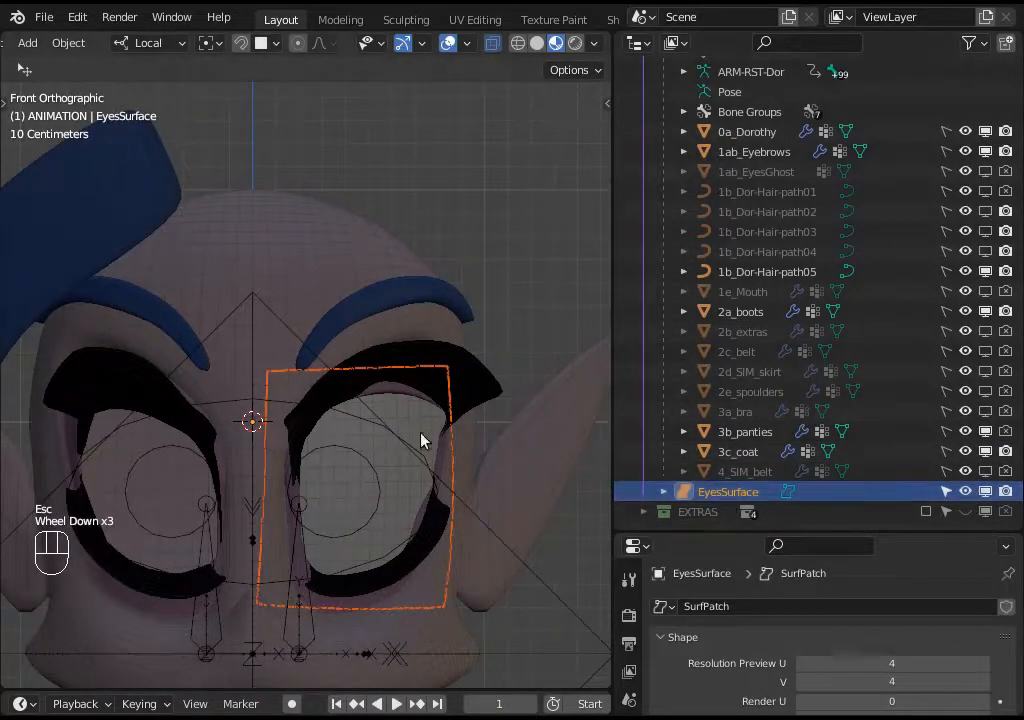
{"action": "left_click", "coordinate": [338, 268], "text": "shift"}
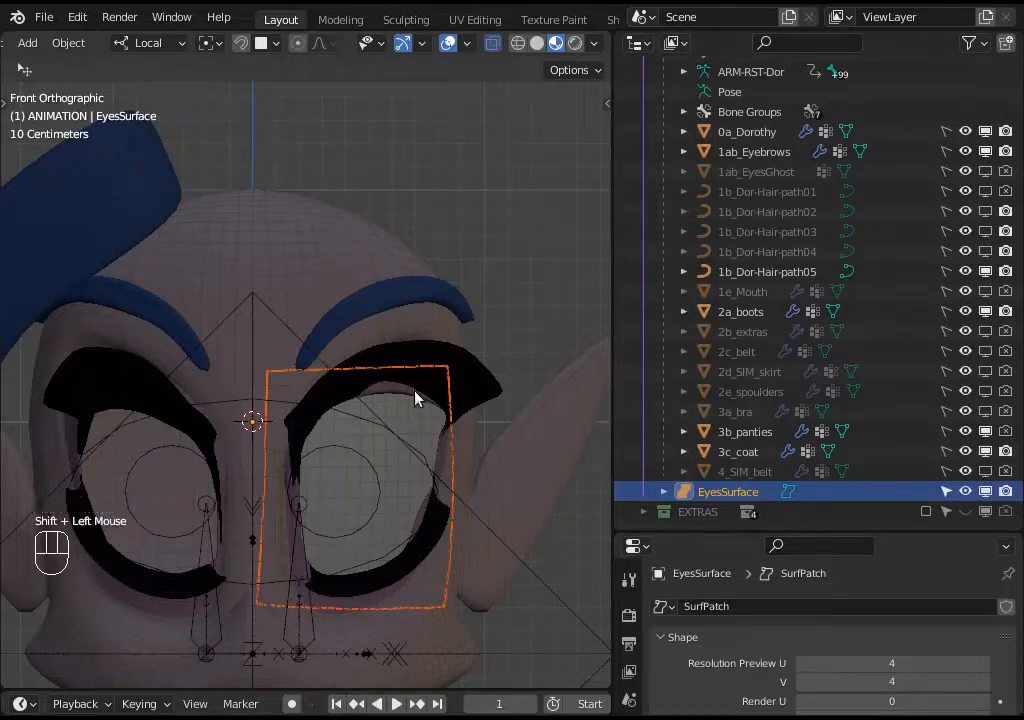
{"action": "key", "text": "alt+a"}
{"action": "left_click", "coordinate": [442, 425]}
{"action": "scroll", "coordinate": [418, 432], "scroll_direction": "down", "scroll_amount": 2}
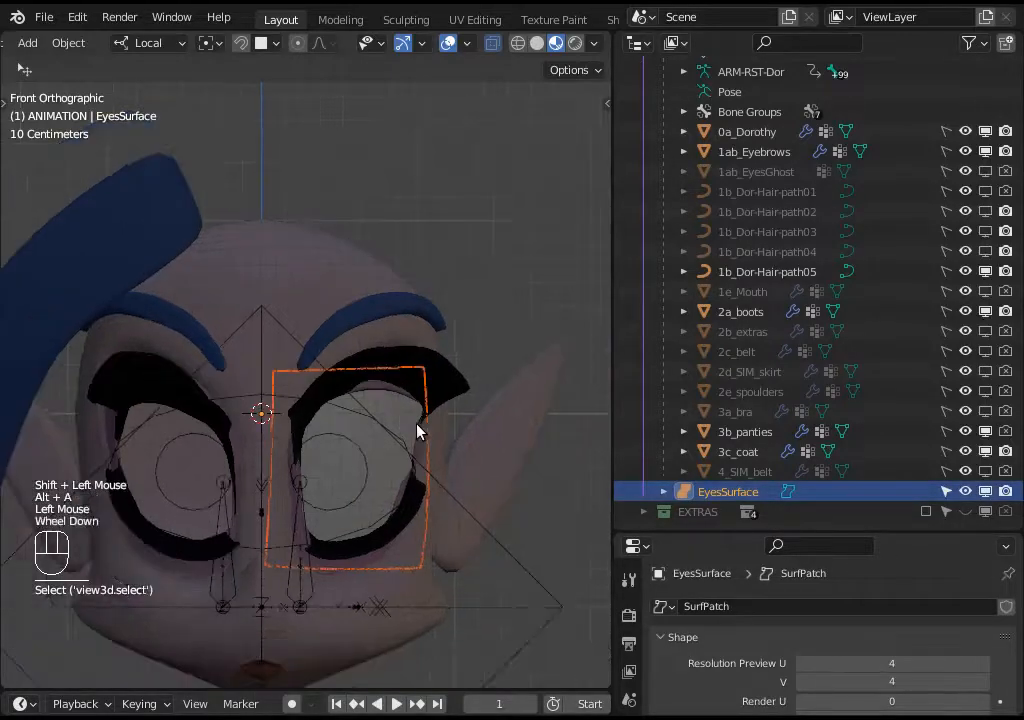
{"action": "middle_click_drag", "start_coordinate": [393, 427], "coordinate": [320, 452]}
{"action": "scroll", "coordinate": [320, 452], "scroll_direction": "up", "scroll_amount": 2}
{"action": "left_click", "coordinate": [320, 452]}
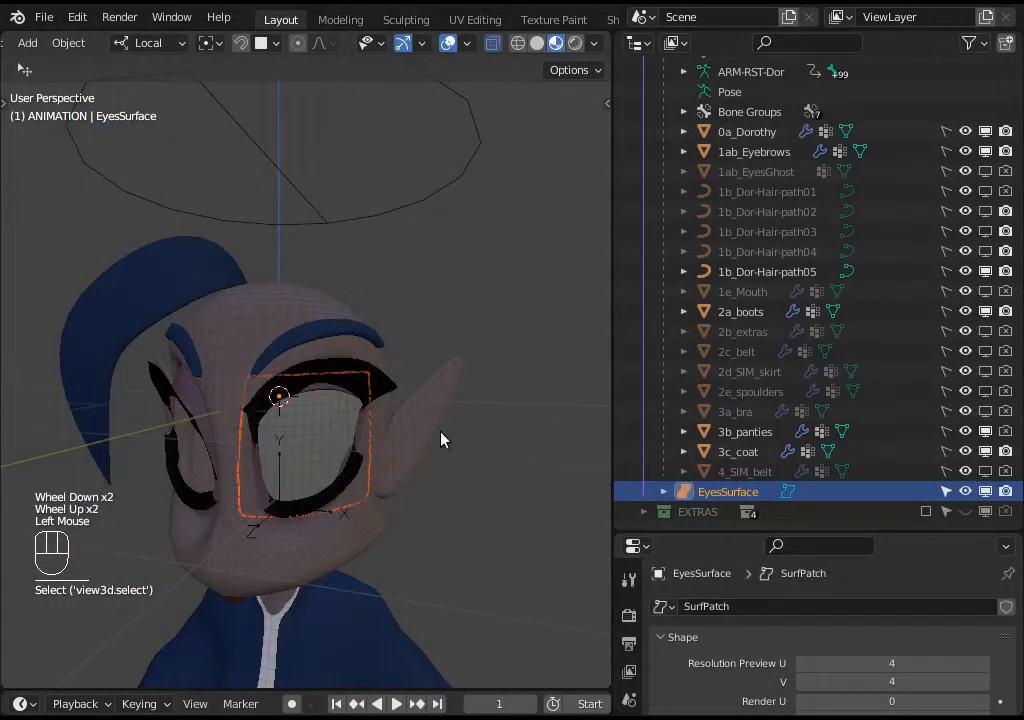
{"action": "scroll", "coordinate": [430, 450], "scroll_direction": "down", "scroll_amount": 3}
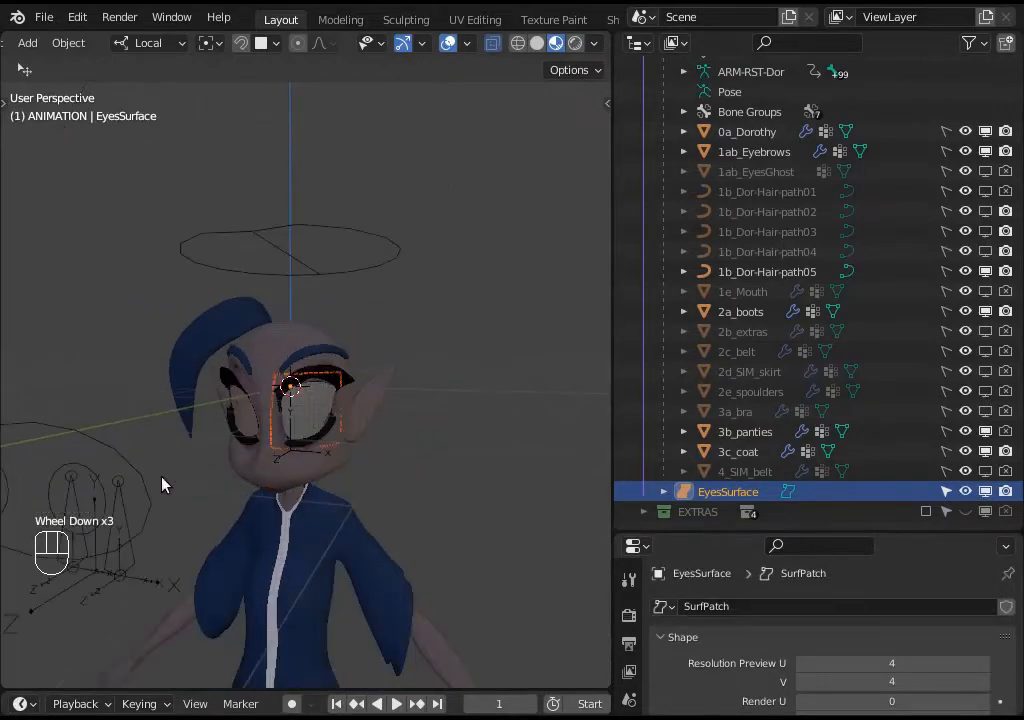
{"action": "left_click", "coordinate": [276, 240], "text": "shift"}
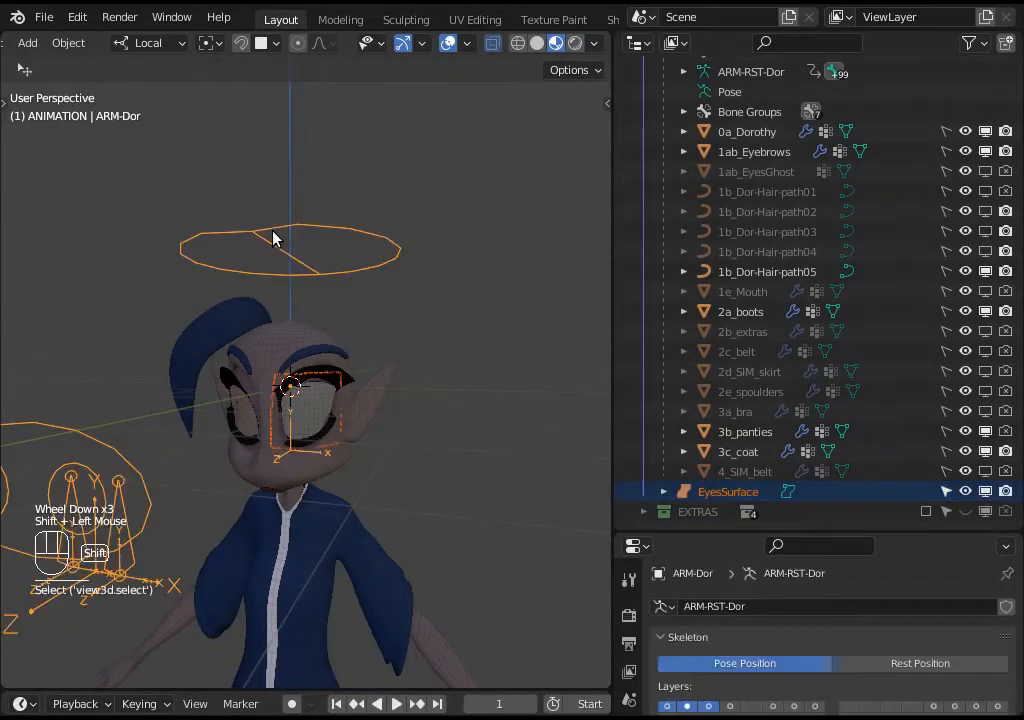
- Make the head bone BON-LIMB_Head the active bone in the armature's edit mode and return to object mode
{"action": "key", "text": "Tab"}
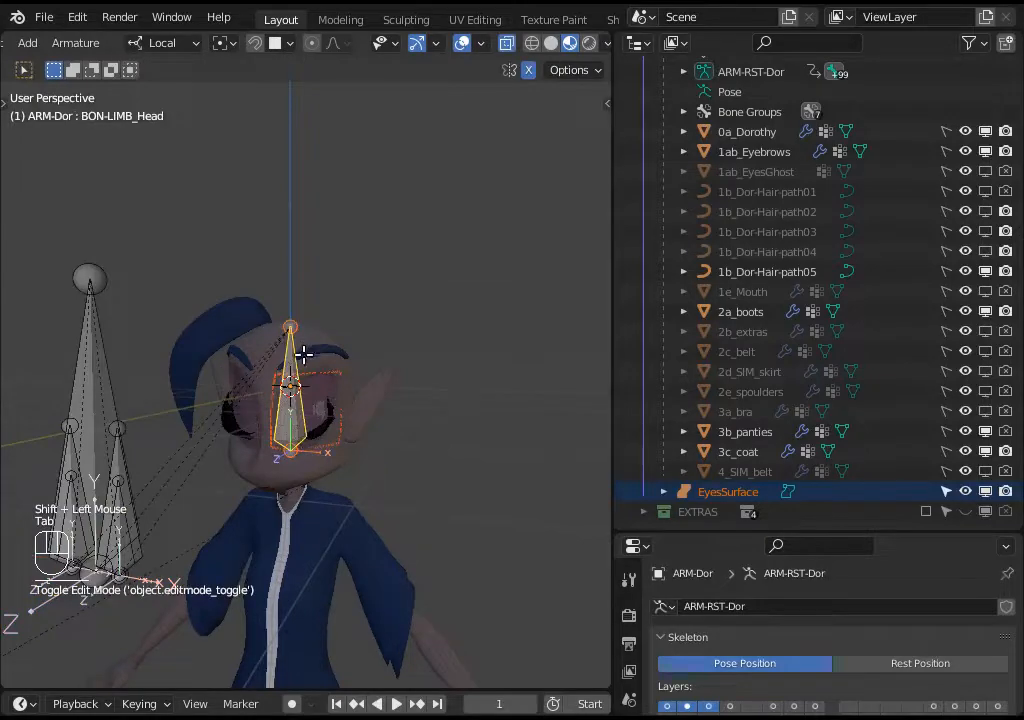
{"action": "key", "text": "alt+a"}
{"action": "left_click", "coordinate": [307, 398]}
{"action": "key", "text": "Tab"}
- Parent the EyesSurface patch to the head bone of the ARM-Dor armature
{"action": "key", "text": "alt+a"}
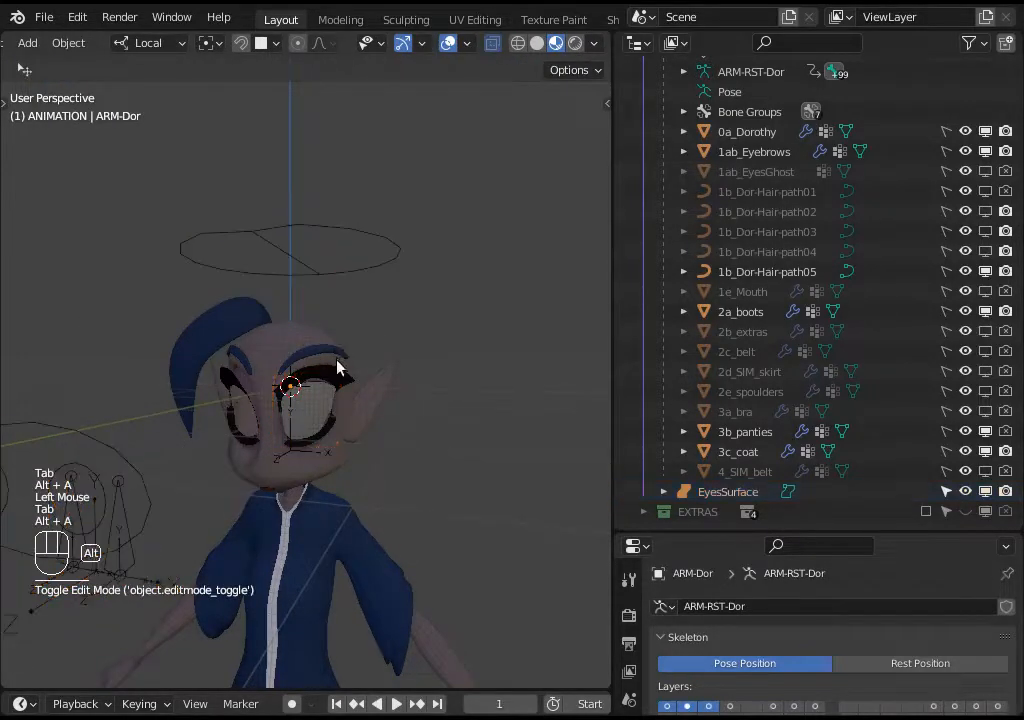
{"action": "left_click", "coordinate": [311, 400]}
{"action": "left_click", "coordinate": [348, 286], "text": "shift"}
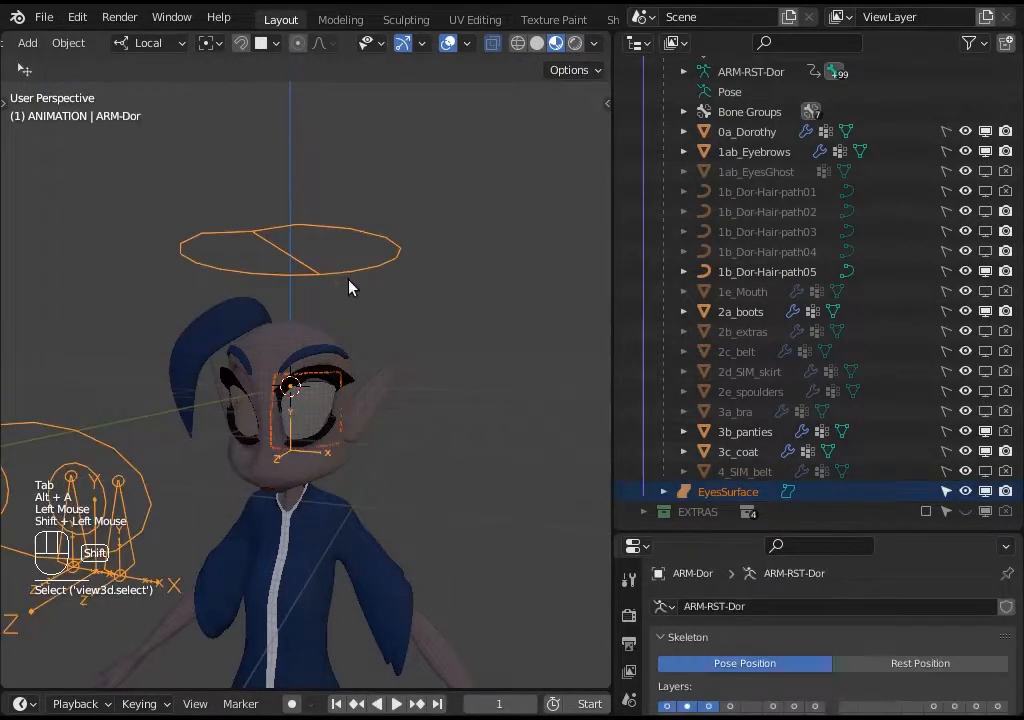
{"action": "scroll", "coordinate": [355, 320], "scroll_direction": "up", "scroll_amount": 2}
{"action": "scroll", "coordinate": [355, 320], "scroll_direction": "down", "scroll_amount": 1}
{"action": "key", "text": "ctrl+p"}
{"action": "left_click", "coordinate": [316, 488]}
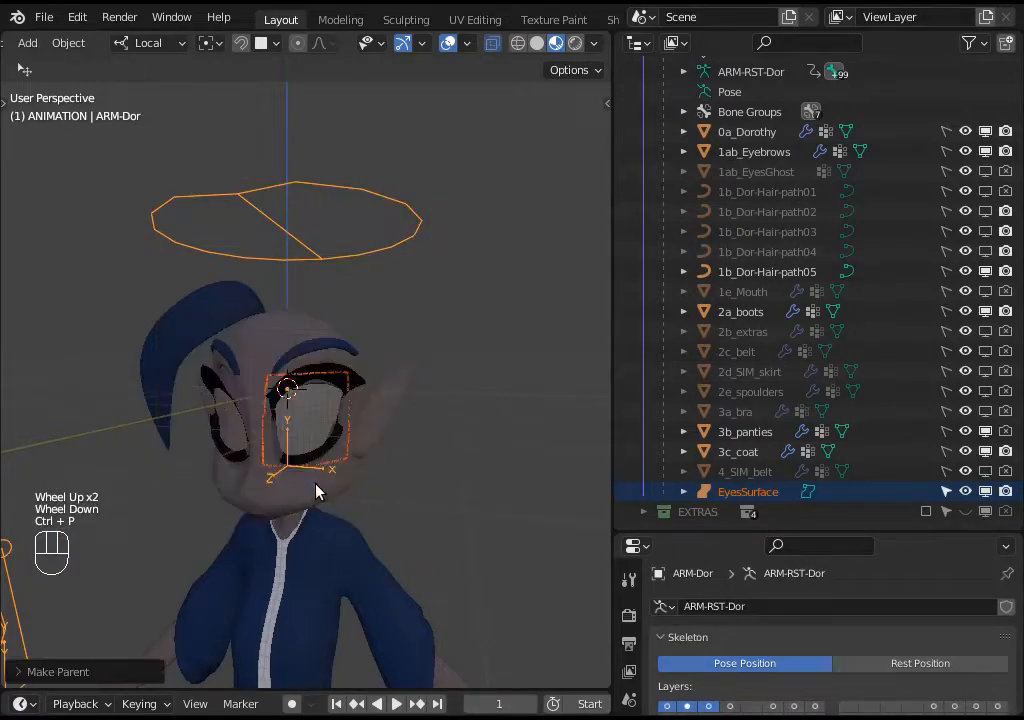
- Try moving the BON-CTRL_Head-Track control in pose mode to test whether the eye patch follows the head
{"action": "scroll", "coordinate": [325, 464], "scroll_direction": "down", "scroll_amount": 2}
{"action": "middle_click_drag", "start_coordinate": [325, 464], "coordinate": [173, 430]}
{"action": "left_click", "coordinate": [155, 393]}
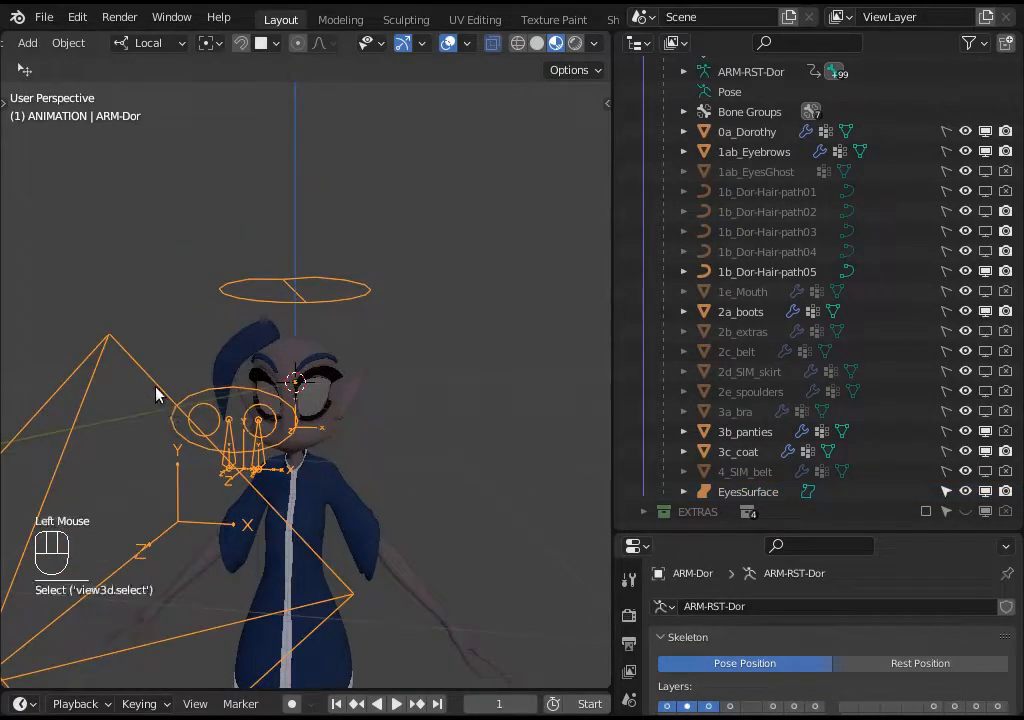
{"action": "key", "text": "ctrl+Tab"}
{"action": "left_click", "coordinate": [128, 352]}
{"action": "key", "text": "g"}
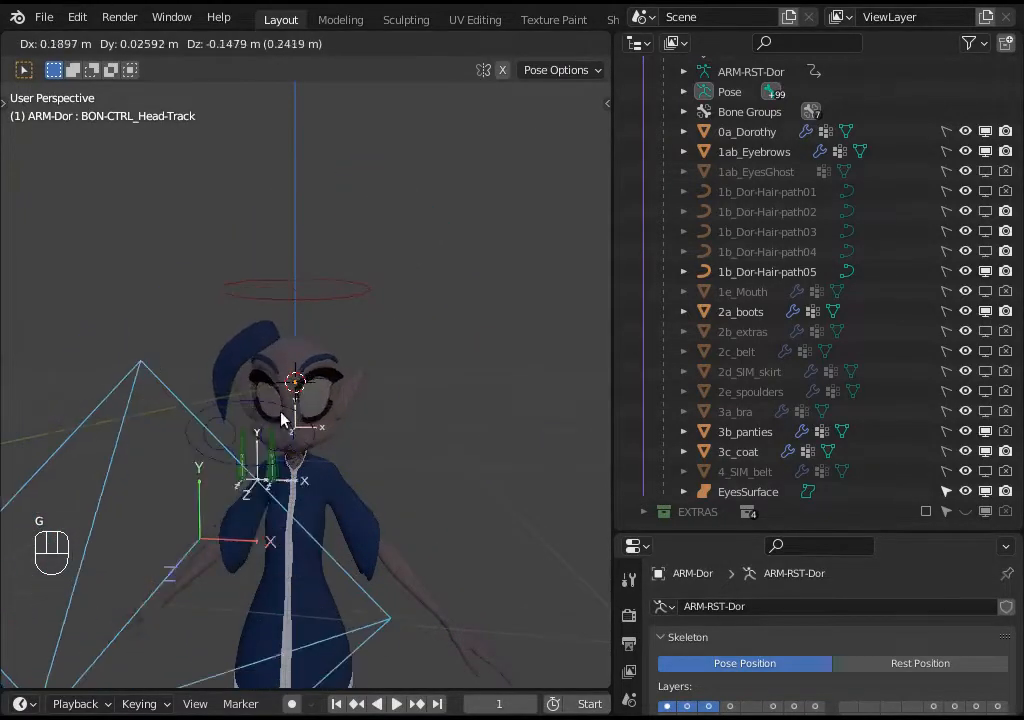
{"action": "scroll", "coordinate": [343, 491], "scroll_direction": "up", "scroll_amount": 3}
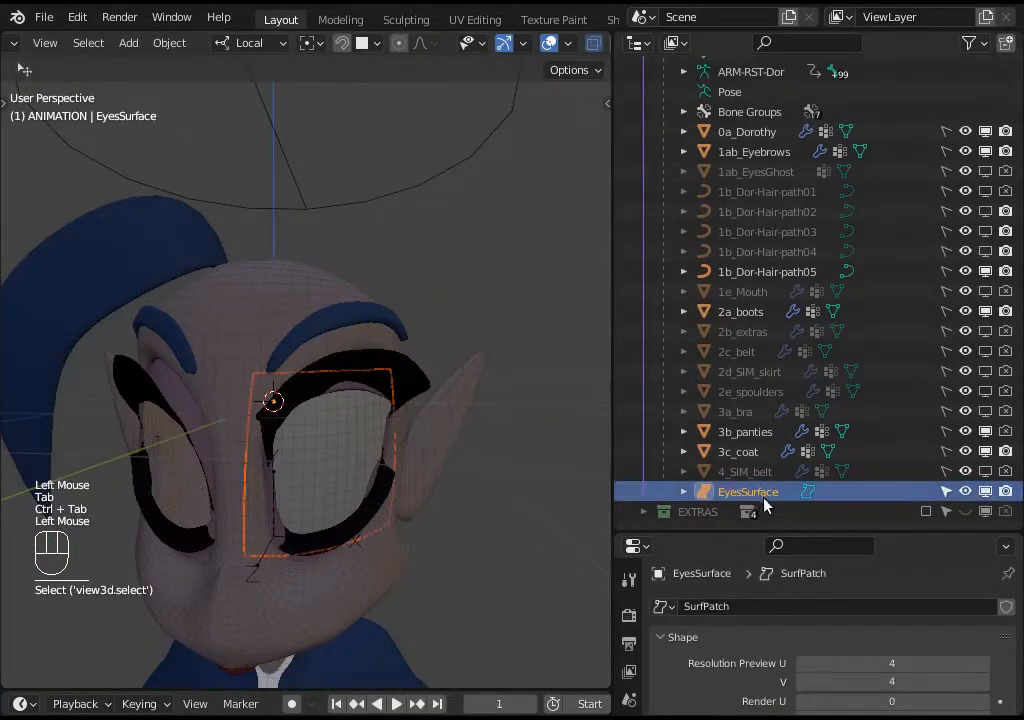
- Inspect the control cage of the EyesSurface patch in edit mode and its fit over the eye
{"action": "scroll", "coordinate": [740, 495], "scroll_direction": "down", "scroll_amount": 3}
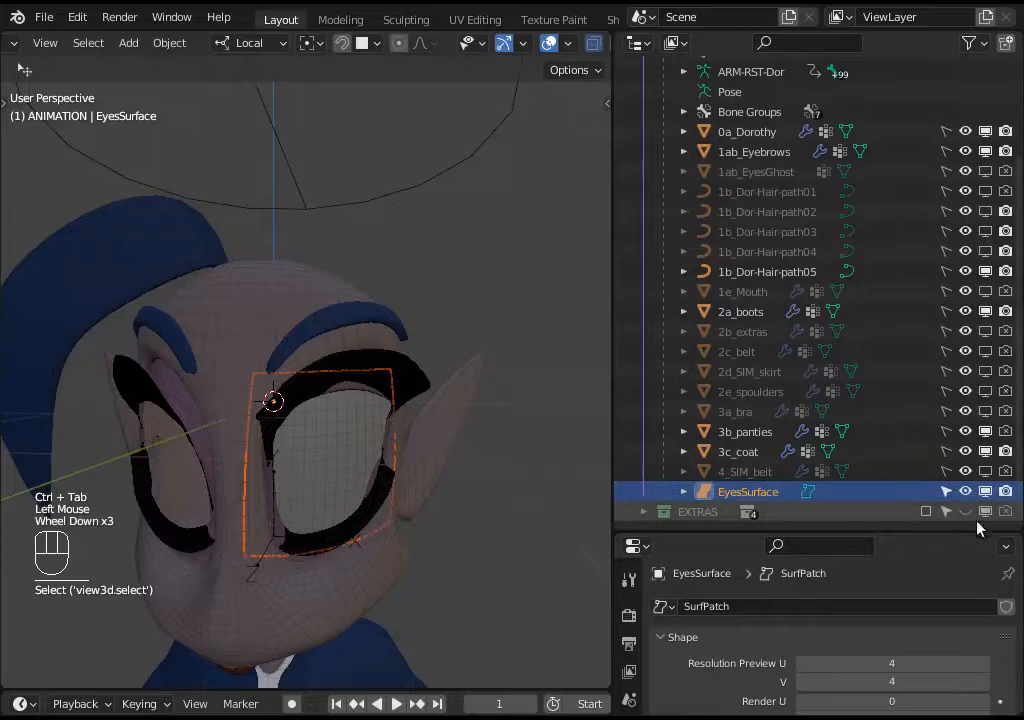
{"action": "left_click", "coordinate": [325, 448]}
{"action": "key", "text": "Tab"}
{"action": "key", "text": "Tab"}
{"action": "key", "text": "Tab"}
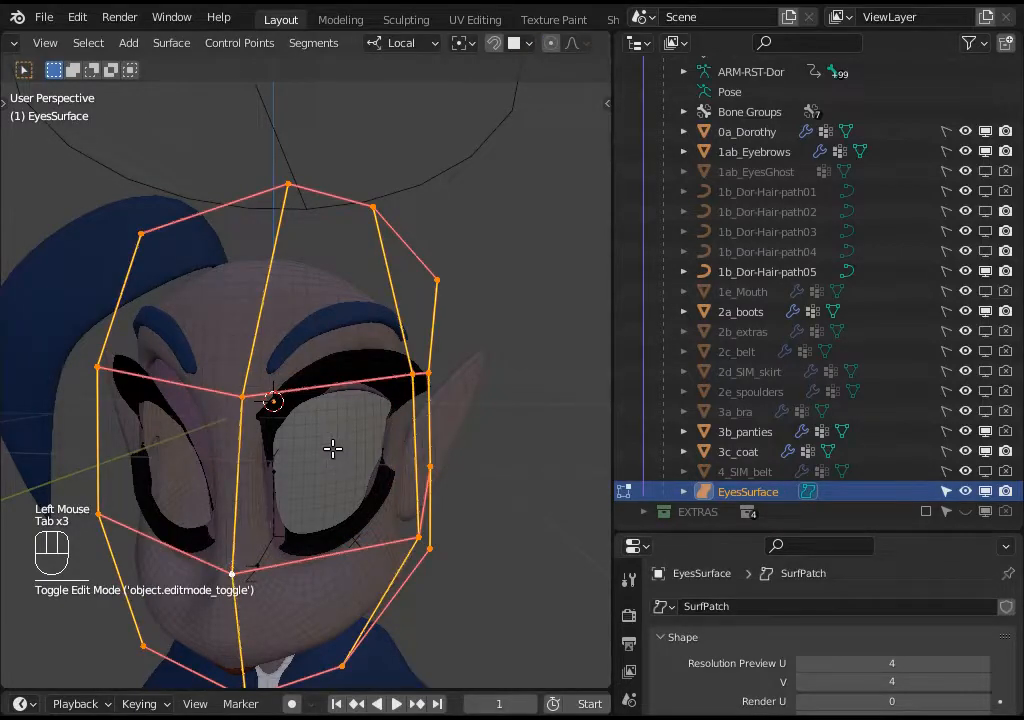
{"action": "scroll", "coordinate": [333, 449], "scroll_direction": "down", "scroll_amount": 1}
{"action": "scroll", "coordinate": [333, 449], "scroll_direction": "up", "scroll_amount": 1}
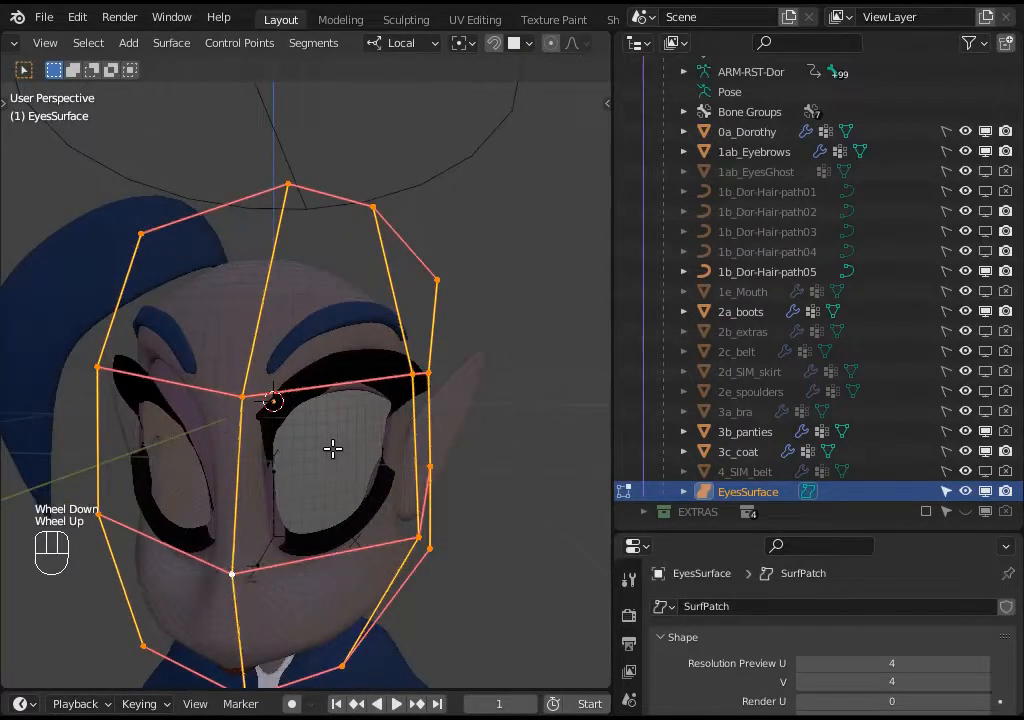
{"action": "key", "text": "Tab"}
{"action": "middle_click_drag", "start_coordinate": [333, 457], "coordinate": [506, 491]}
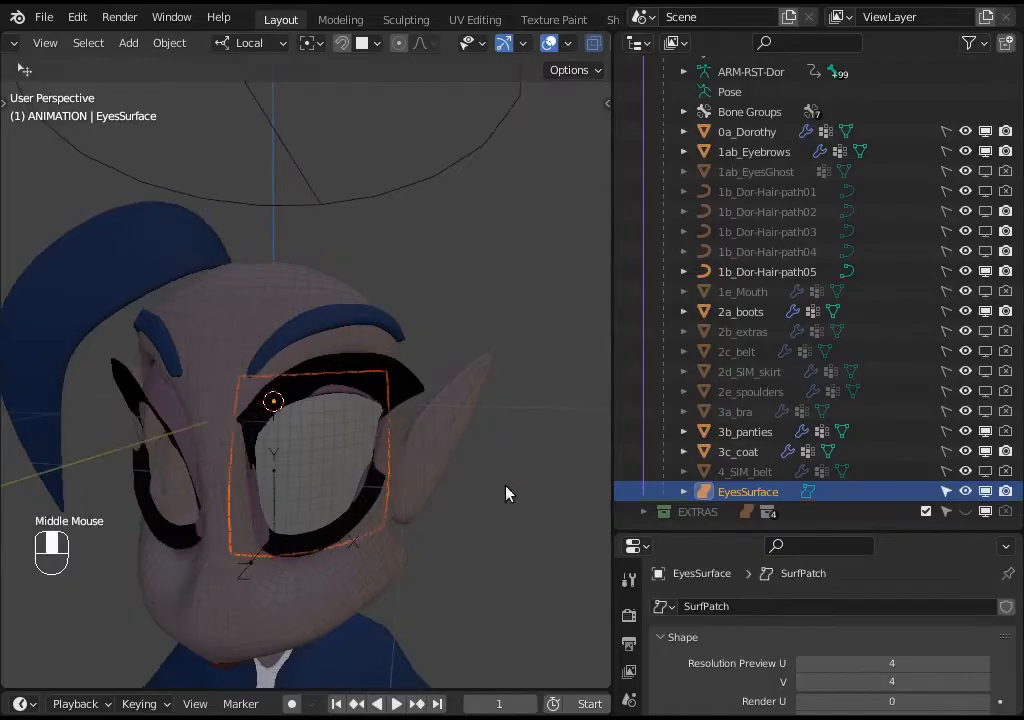
- Rename the EyesSurface object as 0b_EyesSurface
{"action": "left_click", "coordinate": [748, 490]}
{"action": "key", "text": "F2"}
{"action": "key", "text": "Home"}
{"action": "type", "text": "0"}
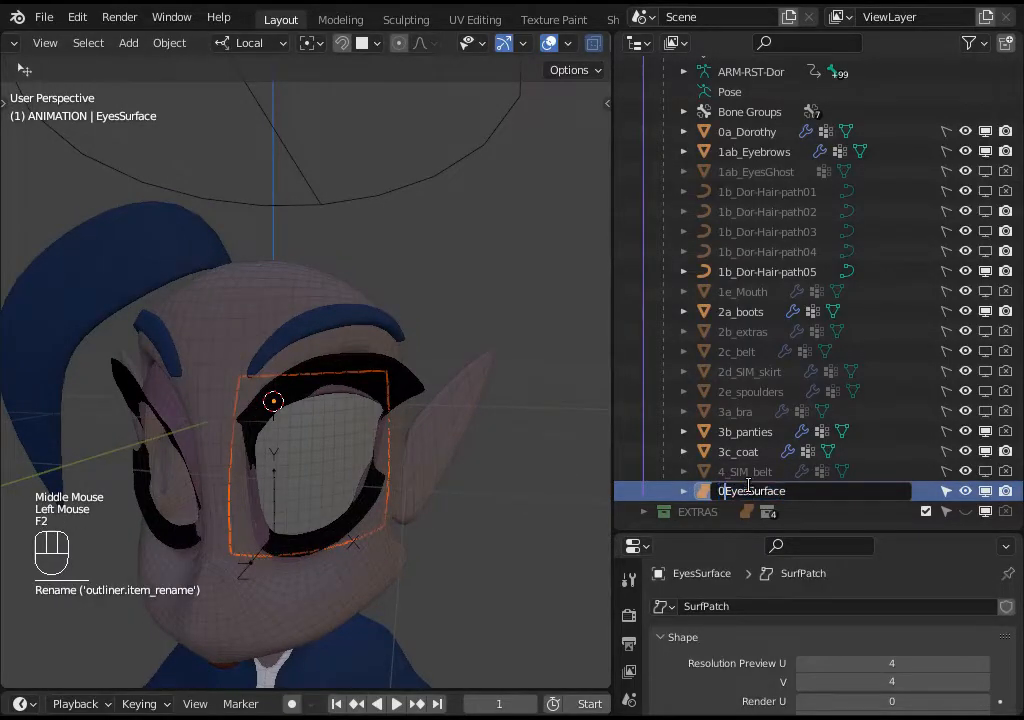
{"action": "type", "text": "b_"}
{"action": "key", "text": "Return"}
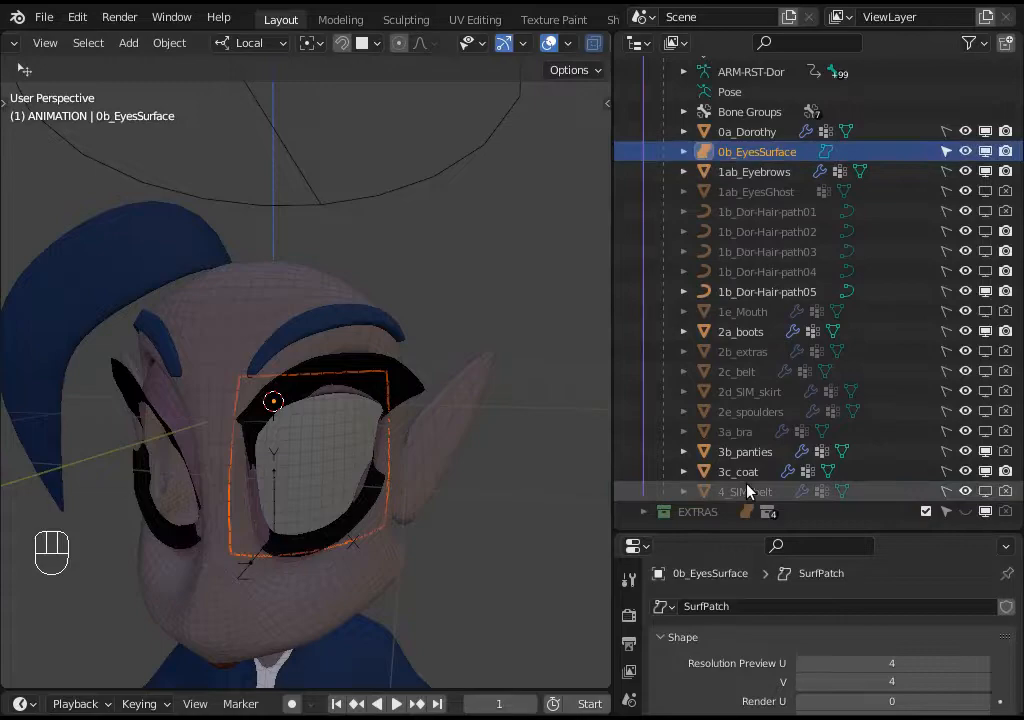
- Convert the 0b_EyesSurface patch to a mesh
{"action": "scroll", "coordinate": [790, 255], "scroll_direction": "up", "scroll_amount": 3}
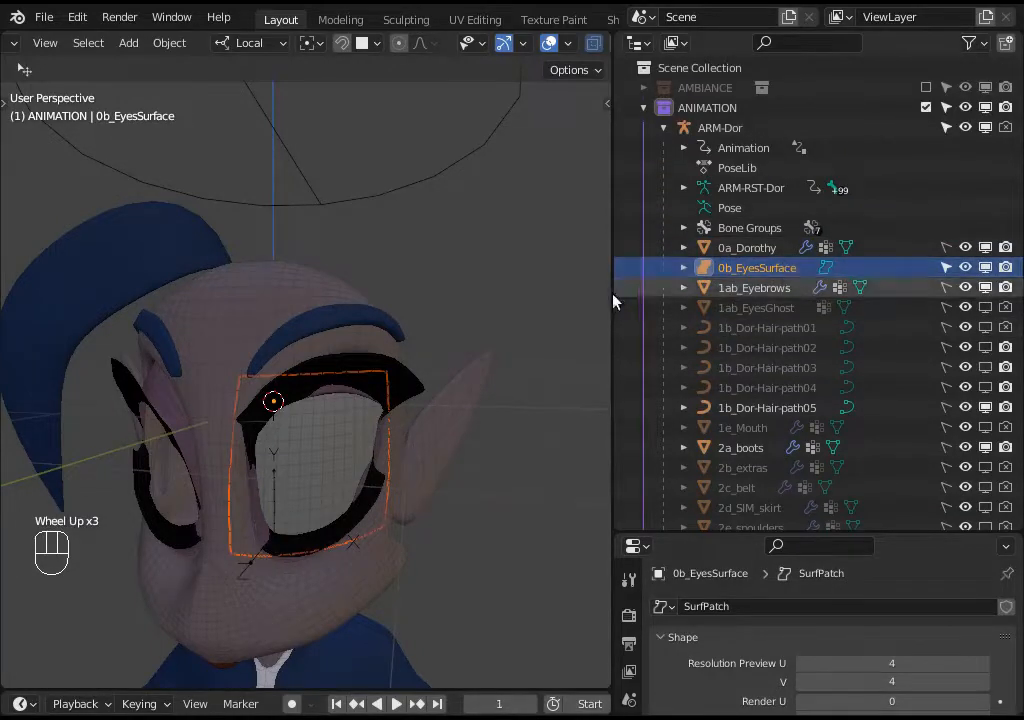
{"action": "left_click", "coordinate": [340, 440]}
{"action": "left_click", "coordinate": [170, 43]}
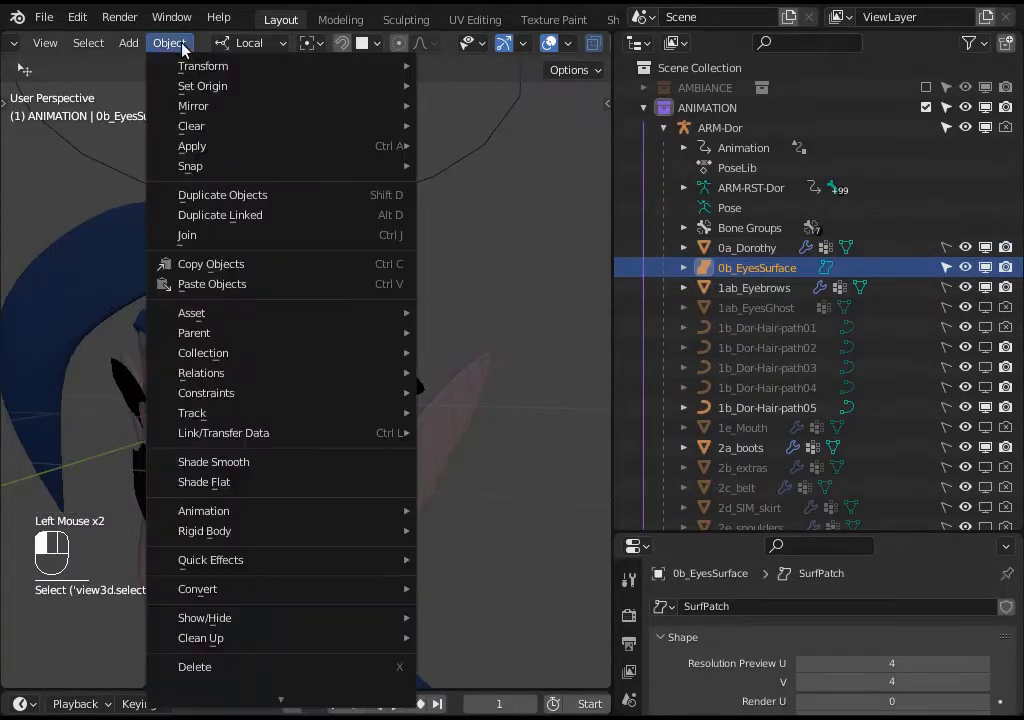
{"action": "mouse_move", "coordinate": [240, 593]}
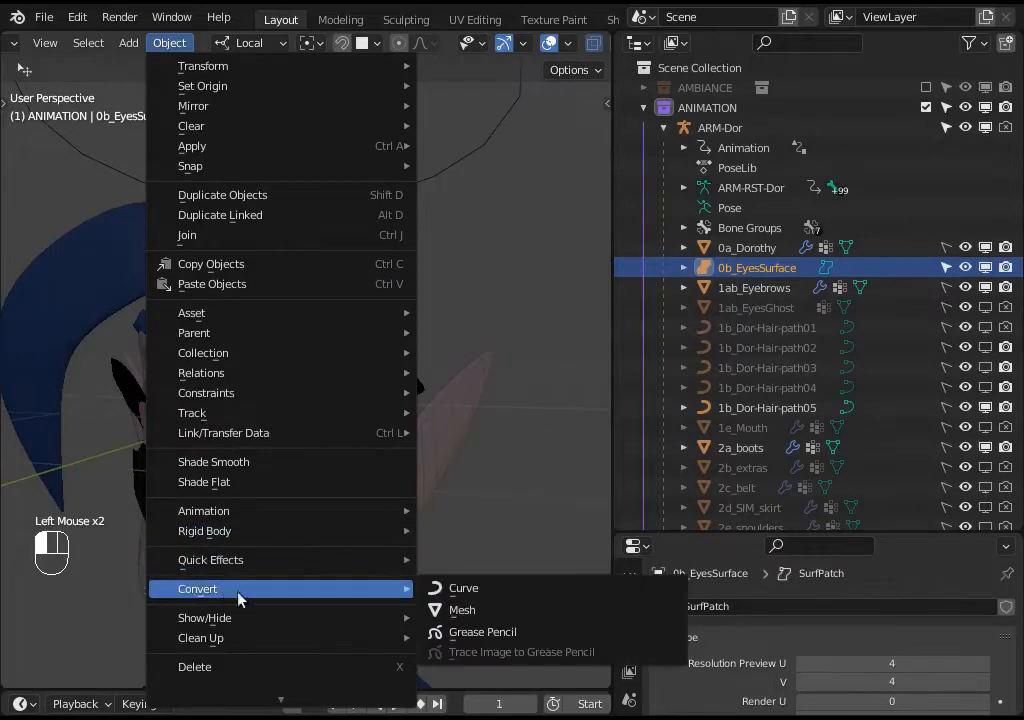
{"action": "left_click", "coordinate": [488, 612]}
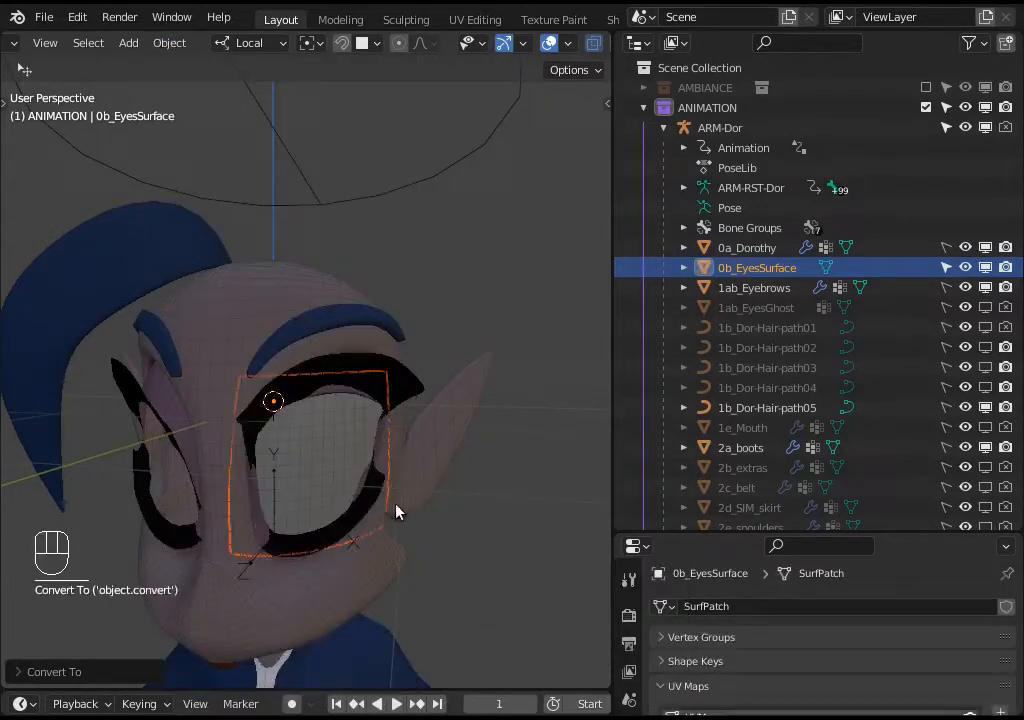
- Examine the vertex grid of the converted eye mesh in edit mode from close up
{"action": "key", "text": "Tab"}
{"action": "scroll", "coordinate": [340, 452], "scroll_direction": "up", "scroll_amount": 2}
{"action": "middle_click_drag", "start_coordinate": [377, 464], "coordinate": [267, 469]}
{"action": "scroll", "coordinate": [455, 466], "scroll_direction": "up", "scroll_amount": 1}
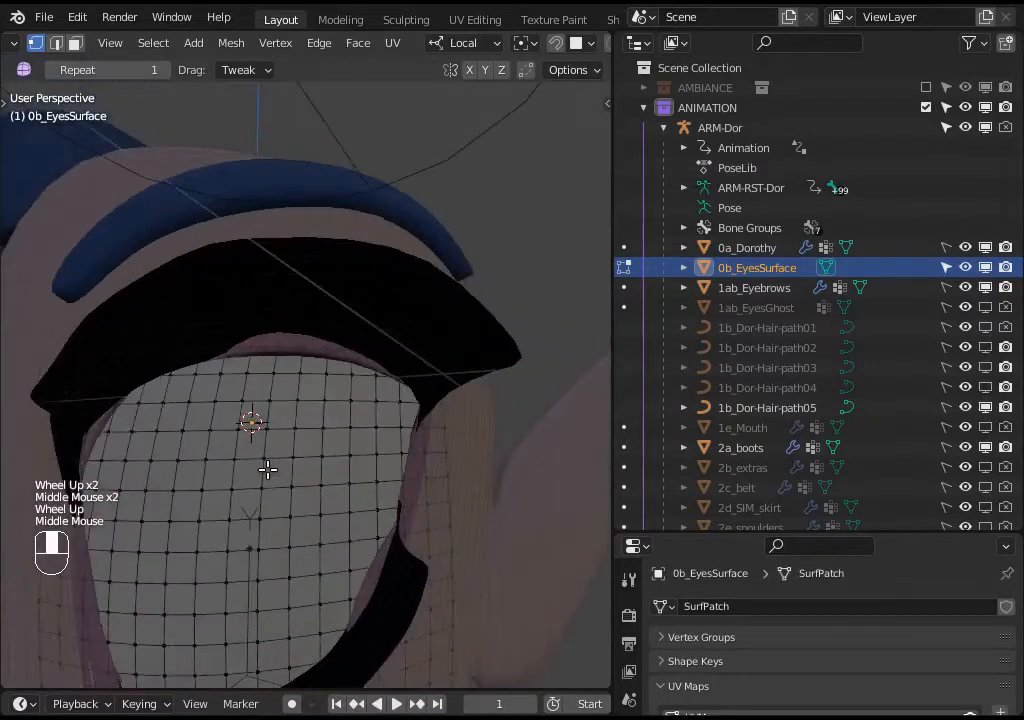
{"action": "key", "text": "a"}
{"action": "middle_click_drag", "start_coordinate": [430, 396], "coordinate": [291, 440], "text": "shift"}
{"action": "scroll", "coordinate": [327, 405], "scroll_direction": "down", "scroll_amount": 1}
{"action": "key", "text": "alt+a"}
{"action": "scroll", "coordinate": [281, 393], "scroll_direction": "up", "scroll_amount": 1}
{"action": "key", "text": "a"}
{"action": "scroll", "coordinate": [273, 393], "scroll_direction": "down", "scroll_amount": 2}
{"action": "key", "text": "Tab"}
{"action": "scroll", "coordinate": [628, 672], "scroll_direction": "down", "scroll_amount": 2}
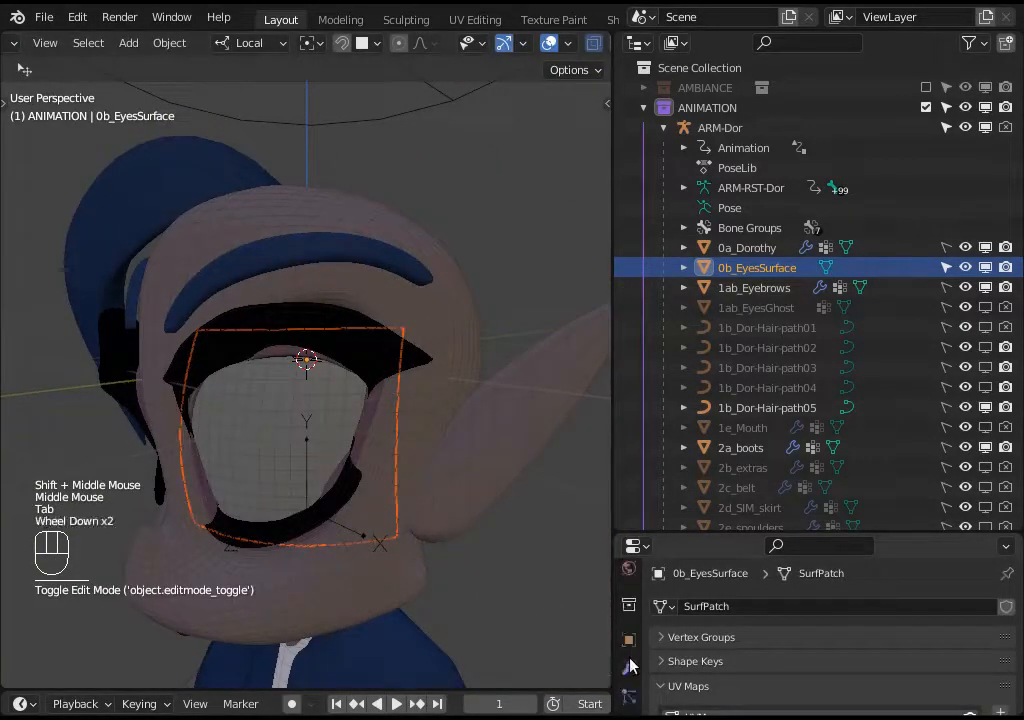
- Display the modifier properties of 0b_EyesSurface and enlarge the Properties editor
{"action": "scroll", "coordinate": [630, 652], "scroll_direction": "down", "scroll_amount": 2}
{"action": "left_click", "coordinate": [630, 648]}
{"action": "left_click", "coordinate": [629, 592]}
{"action": "left_click_drag", "start_coordinate": [722, 533], "coordinate": [736, 377]}
- Check the eye mesh's fit against the eyelids and display the viewport's tool shelf
{"action": "middle_click_drag", "start_coordinate": [392, 459], "coordinate": [263, 405]}
{"action": "scroll", "coordinate": [335, 426], "scroll_direction": "up", "scroll_amount": 2}
{"action": "scroll", "coordinate": [245, 427], "scroll_direction": "down", "scroll_amount": 2}
{"action": "scroll", "coordinate": [322, 459], "scroll_direction": "up", "scroll_amount": 1}
{"action": "key", "text": "Tab"}
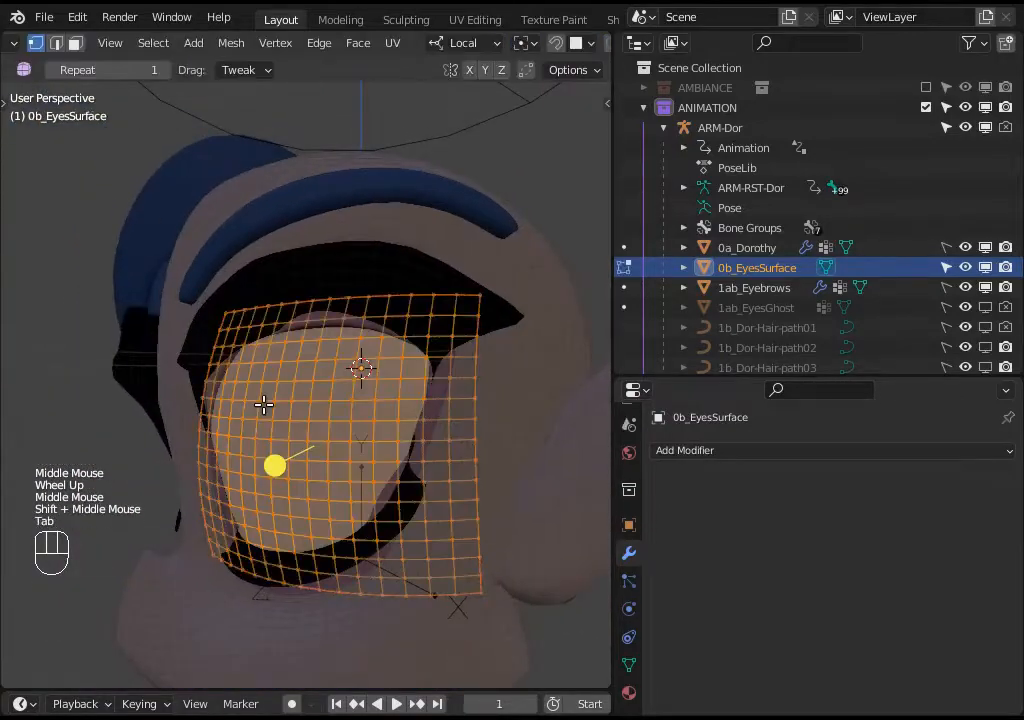
{"action": "key", "text": "Tab"}
{"action": "key", "text": "t"}
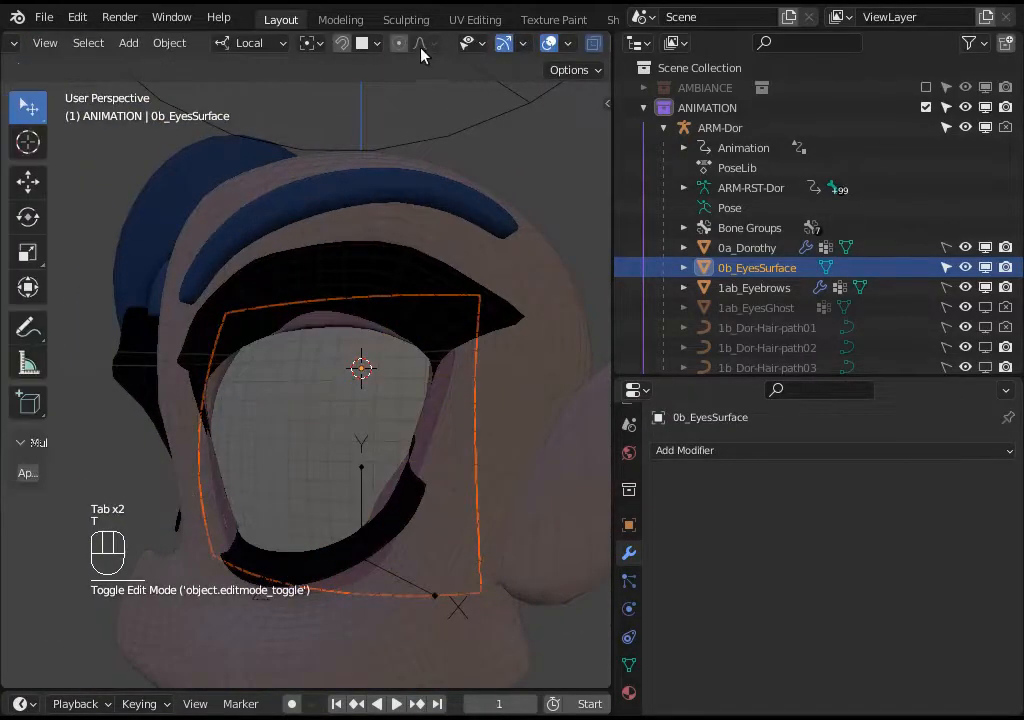
{"action": "scroll", "coordinate": [422, 55], "scroll_direction": "down", "scroll_amount": 5}
{"action": "middle_click_drag", "start_coordinate": [310, 430], "coordinate": [288, 441]}
{"action": "scroll", "coordinate": [280, 441], "scroll_direction": "up", "scroll_amount": 1}
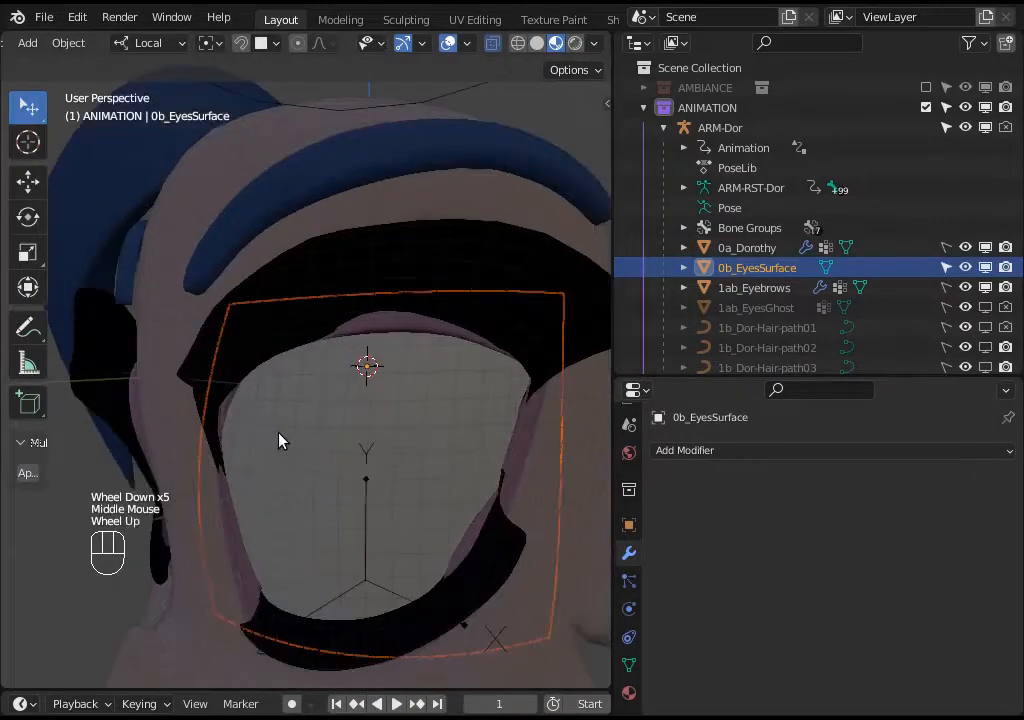
{"action": "scroll", "coordinate": [279, 441], "scroll_direction": "down", "scroll_amount": 1}
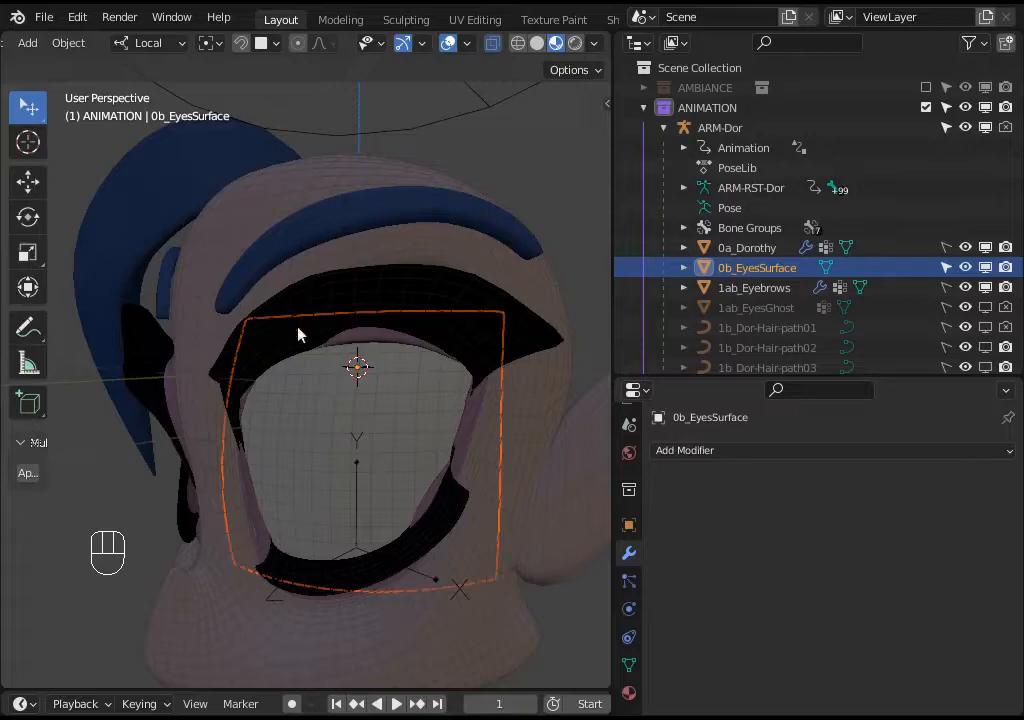
- Enable proportional editing in edit mode and circle-select a small group of vertices at the eye's upper edge
{"action": "left_click", "coordinate": [350, 398]}
{"action": "key", "text": "Tab"}
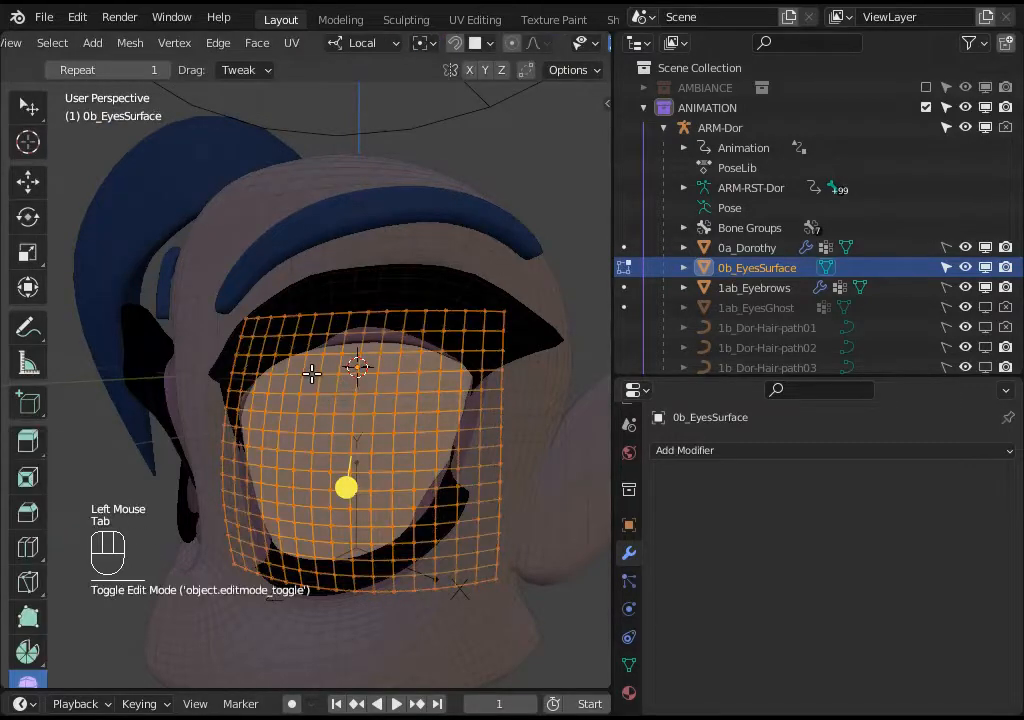
{"action": "key", "text": "alt+a"}
{"action": "key", "text": "o"}
{"action": "key", "text": "c"}
{"action": "left_click", "coordinate": [322, 350]}
{"action": "right_click", "coordinate": [322, 350]}
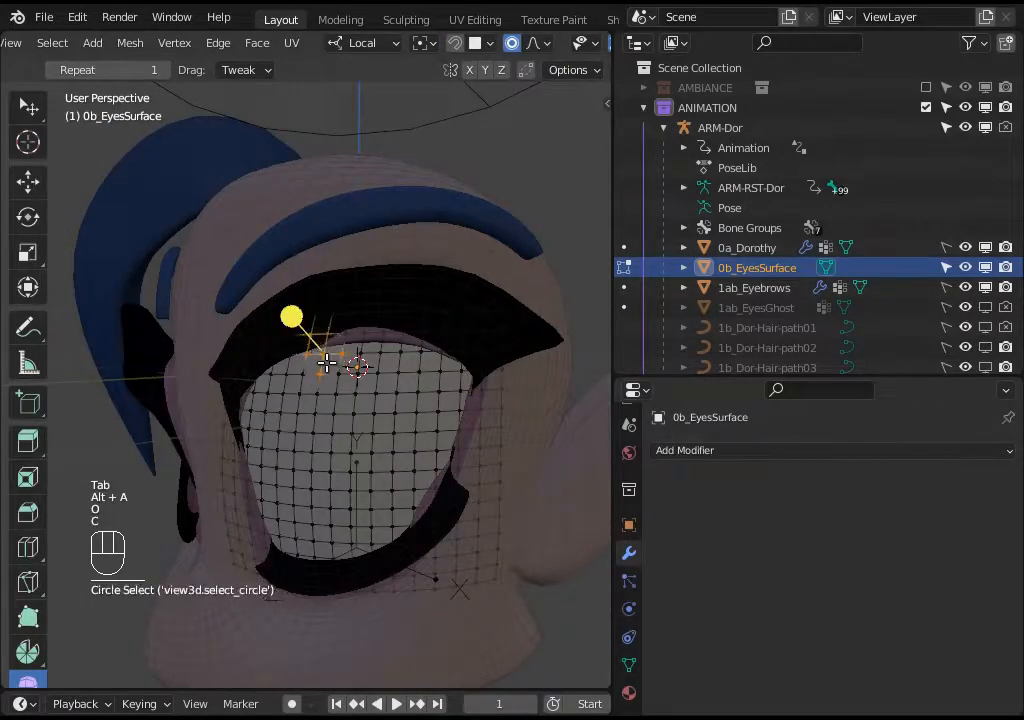
- Move the selected vertices slightly up and outward beneath the upper eyelash with proportional editing
{"action": "key", "text": "g"}
{"action": "right_click", "coordinate": [349, 356]}
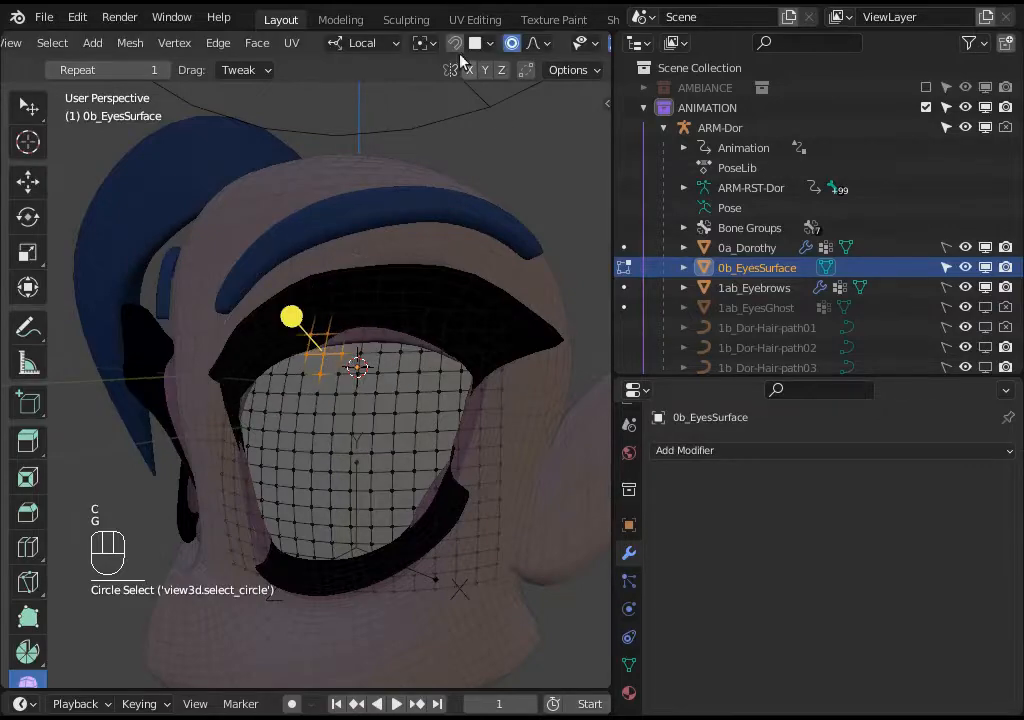
{"action": "key", "text": "g"}
{"action": "left_click", "coordinate": [322, 322]}
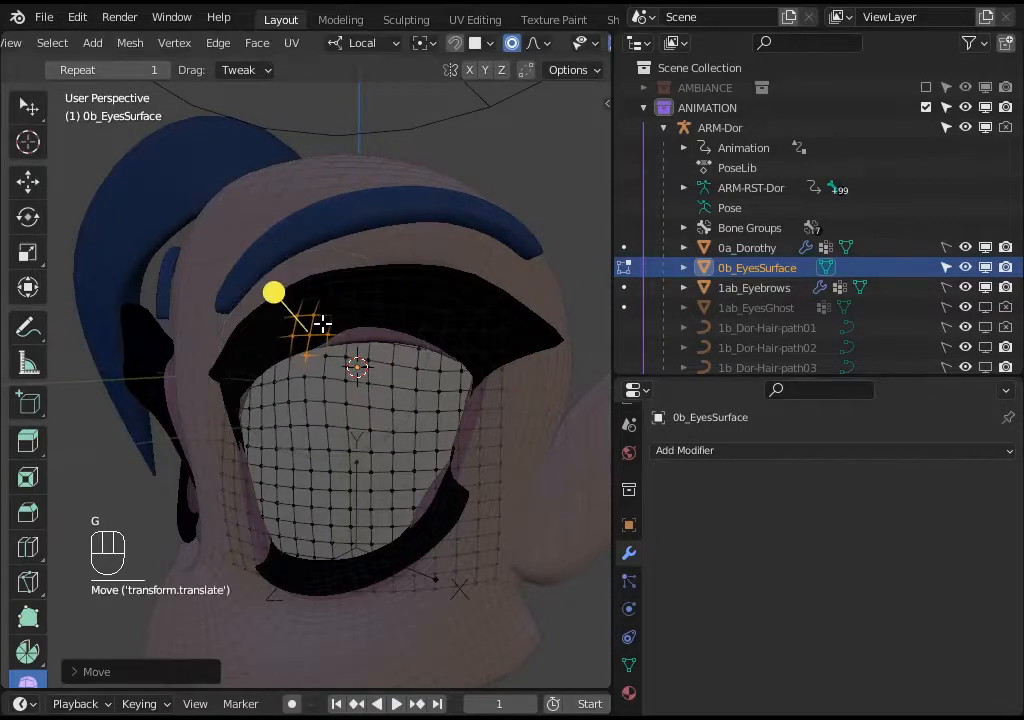
{"action": "scroll", "coordinate": [36, 646], "scroll_direction": "down", "scroll_amount": 2}
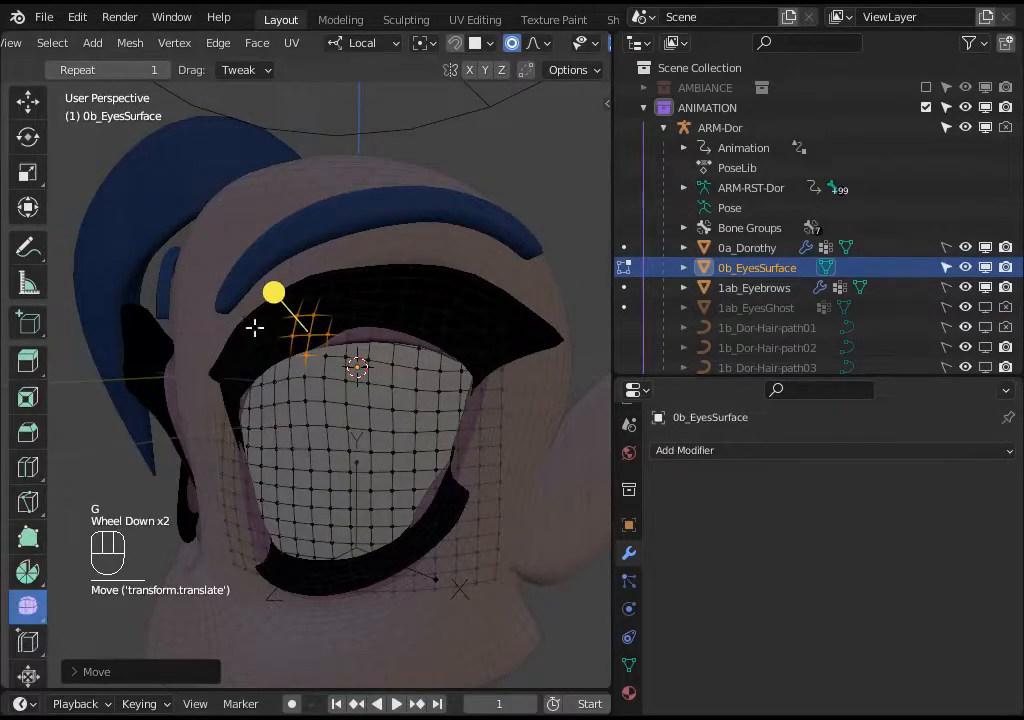
- Try smoothing the selected vertices beneath the upper eyelash with the Smooth tool, and undo the last two changes
{"action": "left_click_drag", "start_coordinate": [276, 294], "coordinate": [442, 340]}
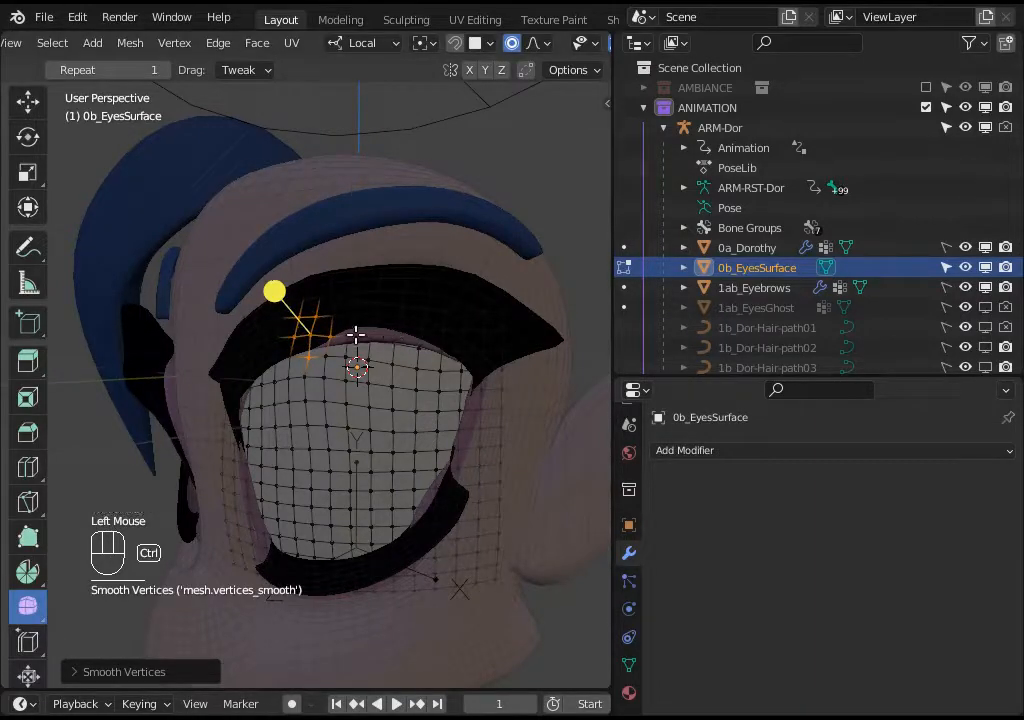
{"action": "key", "text": "ctrl+z"}
{"action": "key", "text": "ctrl+z"}
{"action": "middle_click_drag", "start_coordinate": [336, 336], "coordinate": [395, 331]}
{"action": "middle_click_drag", "start_coordinate": [360, 335], "coordinate": [201, 453]}
{"action": "middle_click_drag", "start_coordinate": [259, 512], "coordinate": [331, 473]}
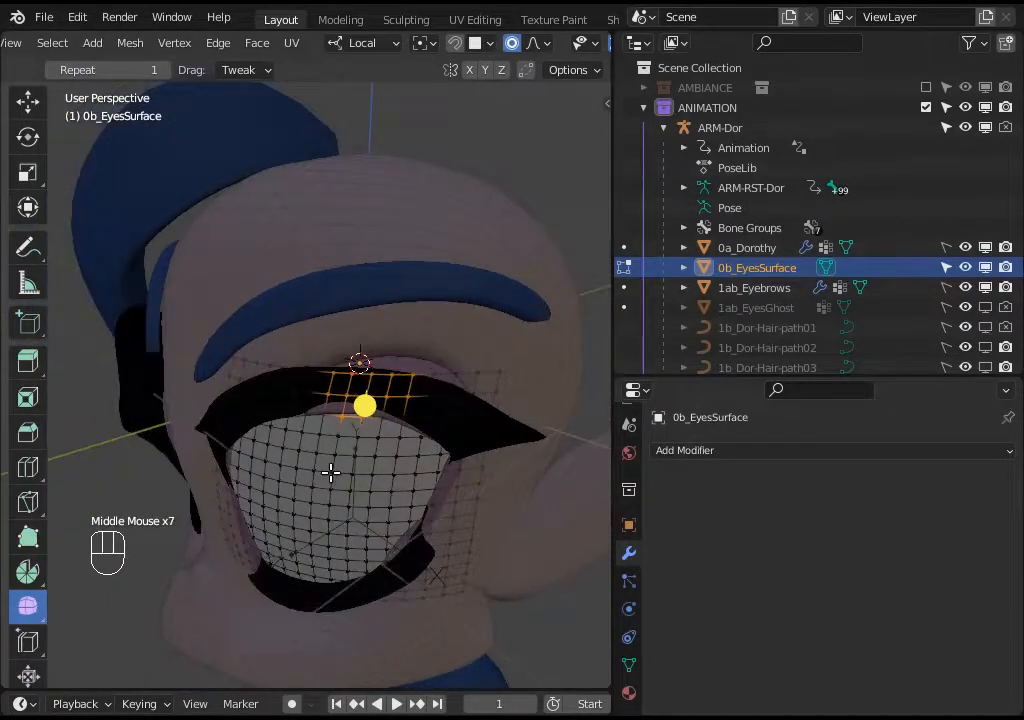
- Leave edit mode and look through the outliner down to the EXTRAS collection
{"action": "key", "text": "Tab"}
{"action": "scroll", "coordinate": [750, 304], "scroll_direction": "down", "scroll_amount": 4}
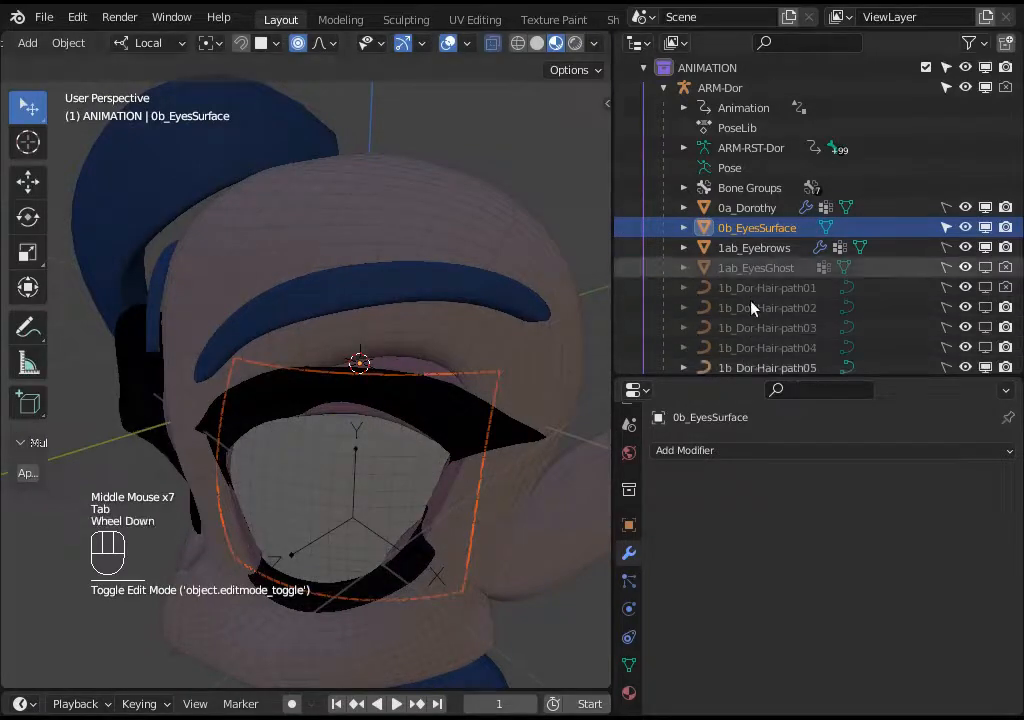
{"action": "scroll", "coordinate": [645, 340], "scroll_direction": "down", "scroll_amount": 1}
{"action": "left_click", "coordinate": [643, 355]}
{"action": "scroll", "coordinate": [680, 340], "scroll_direction": "down", "scroll_amount": 5}
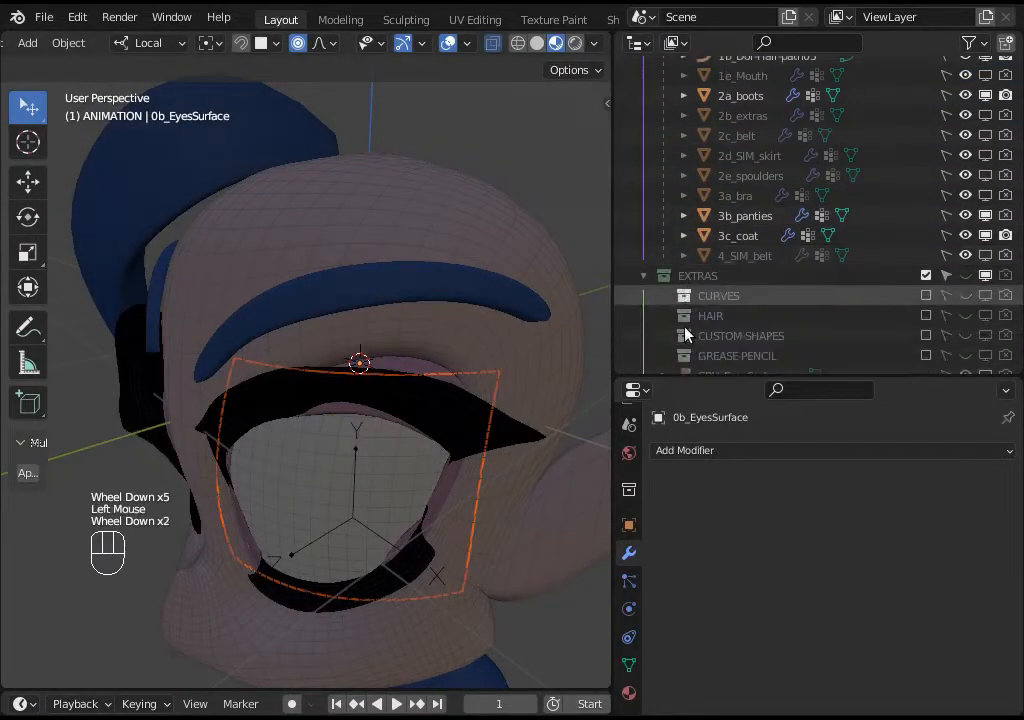
{"action": "left_click", "coordinate": [745, 360]}
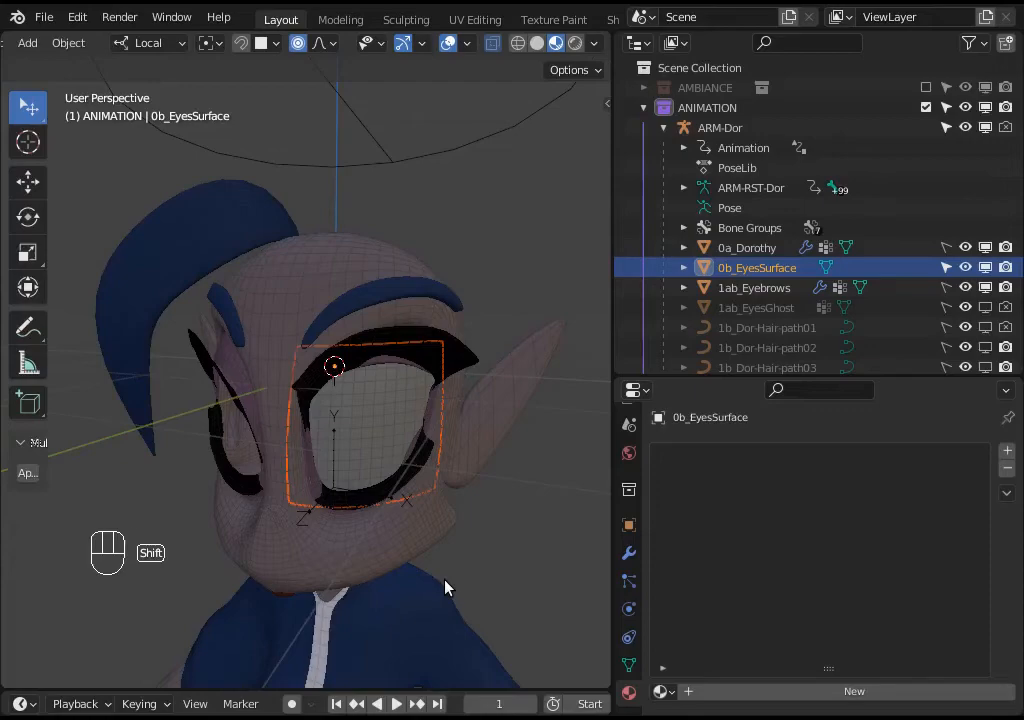
- Snap the 3D cursor to the world origin and snap 0b_EyesSurface to the cursor
{"action": "key", "text": "shift+s"}
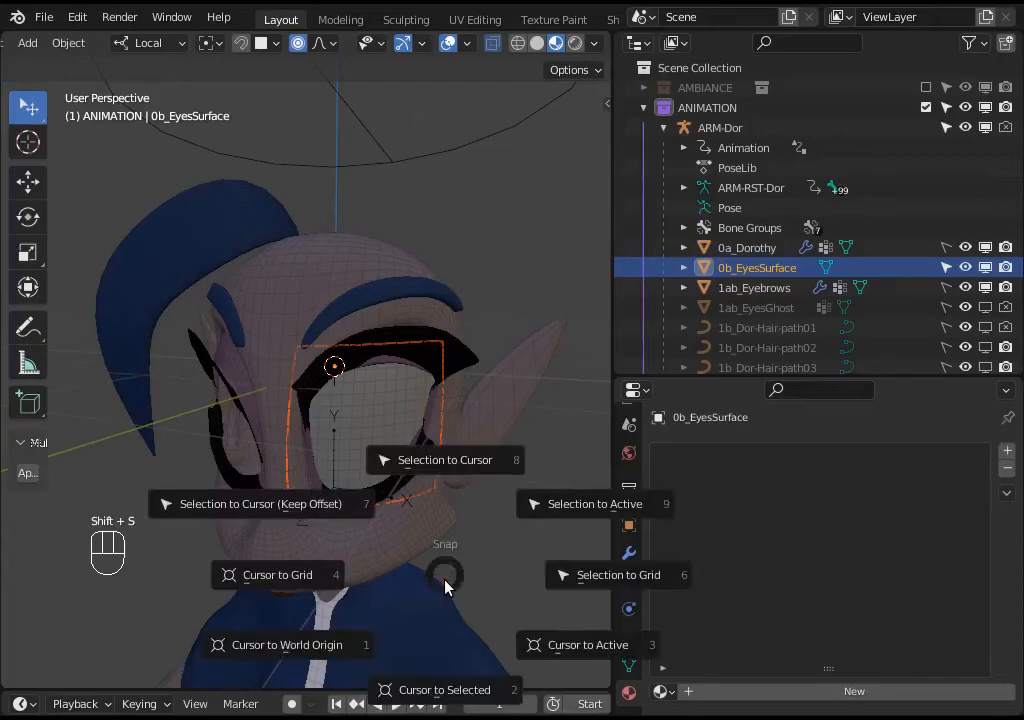
{"action": "left_click", "coordinate": [320, 647]}
{"action": "middle_click_drag", "start_coordinate": [330, 600], "coordinate": [355, 392]}
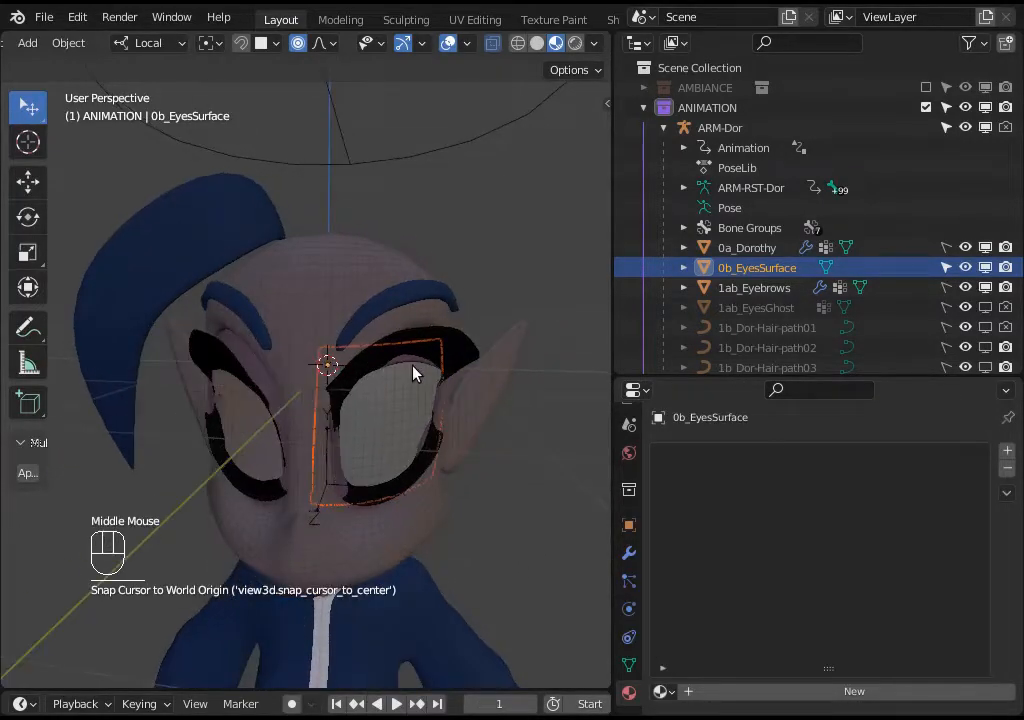
{"action": "middle_click_drag", "start_coordinate": [438, 405], "coordinate": [418, 371]}
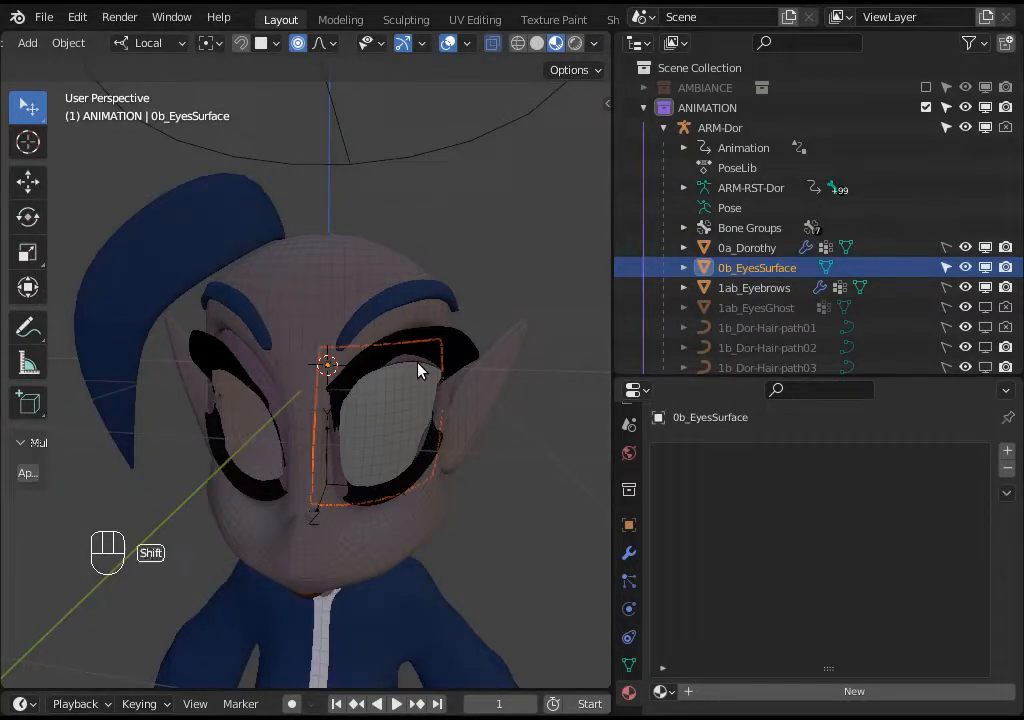
{"action": "key", "text": "shift+s"}
{"action": "left_click", "coordinate": [435, 250]}
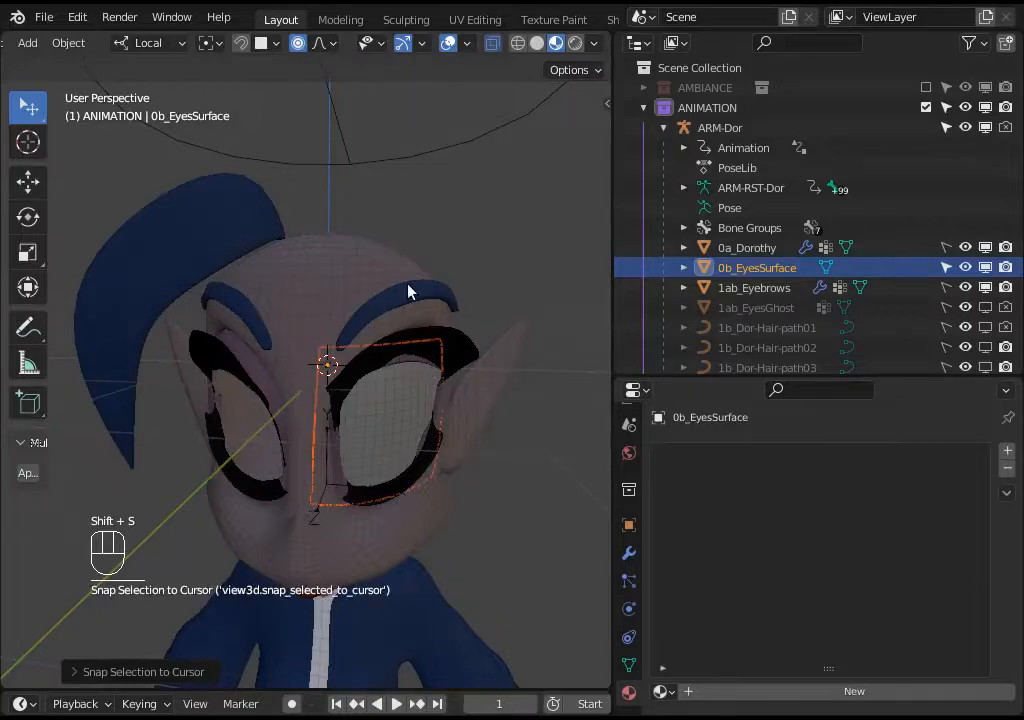
- Apply all transforms to 0b_EyesSurface and lock its location and rotation channels
{"action": "key", "text": "ctrl+a"}
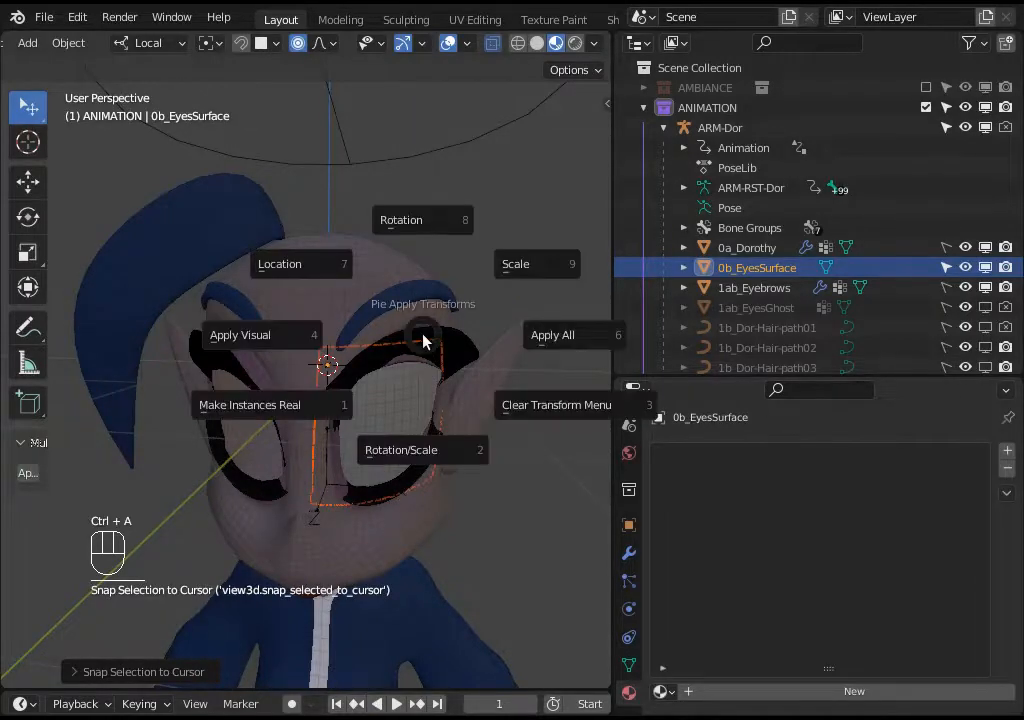
{"action": "left_click", "coordinate": [590, 337]}
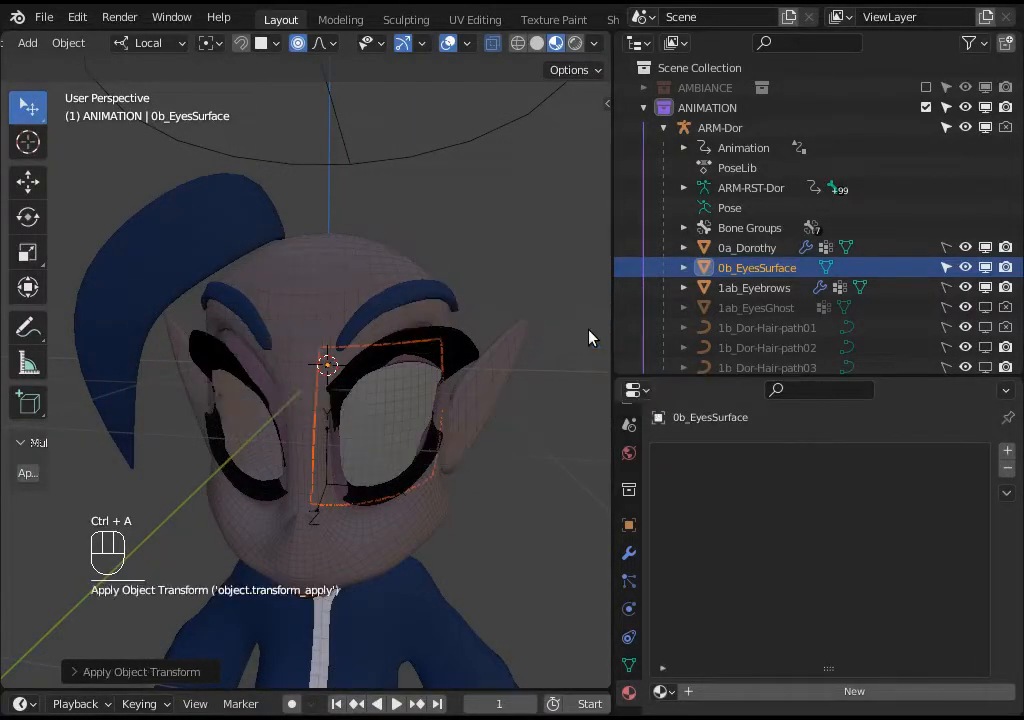
{"action": "key", "text": "n"}
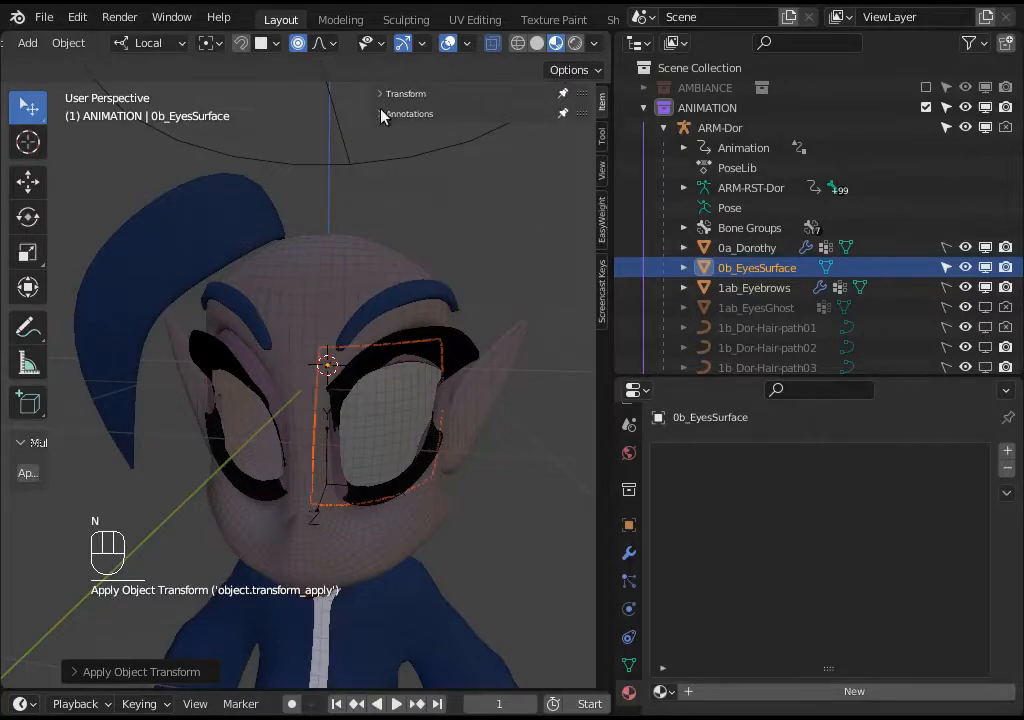
{"action": "left_click", "coordinate": [382, 94]}
{"action": "left_click", "coordinate": [564, 131]}
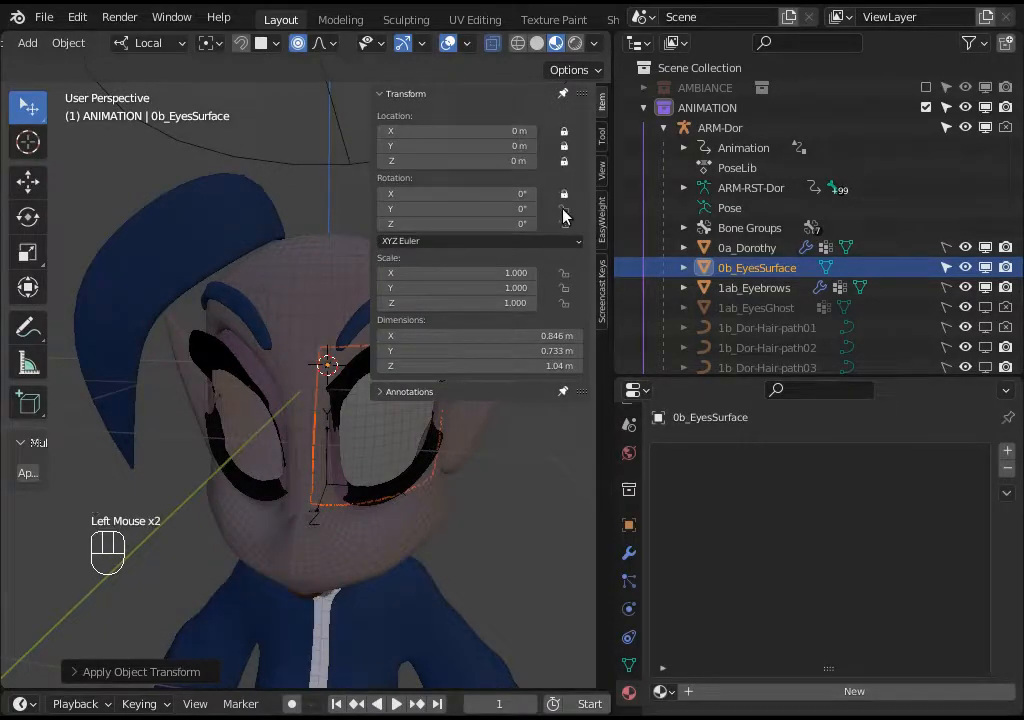
{"action": "key", "text": "n"}
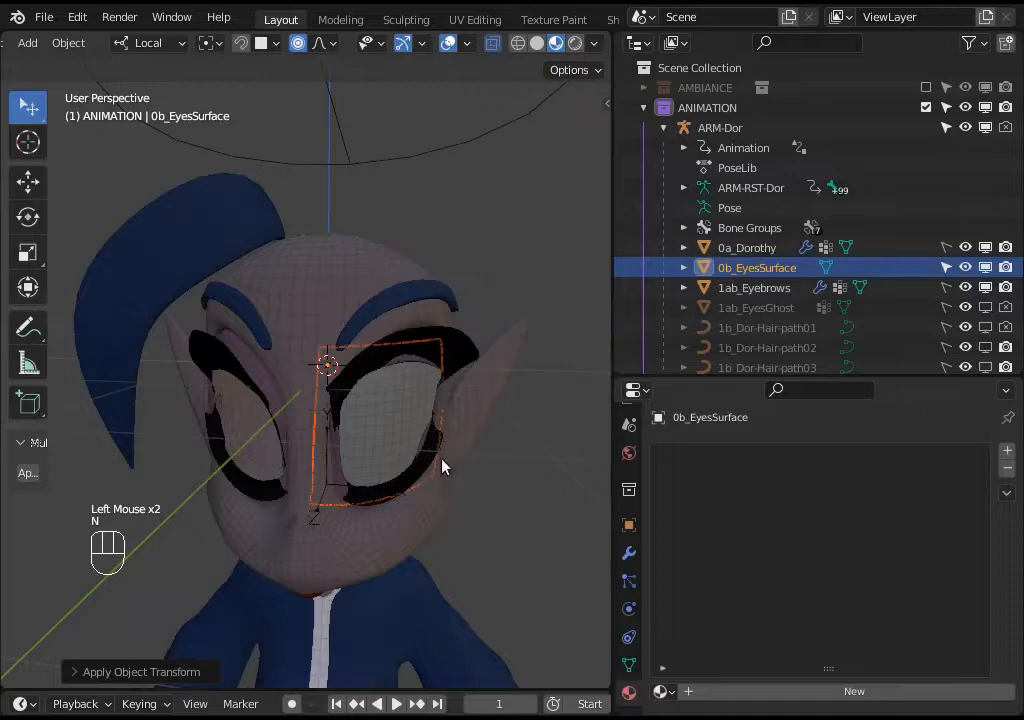
- Add a Mirror modifier on the X axis to 0b_EyesSurface so it covers both eyes
{"action": "left_click", "coordinate": [630, 554]}
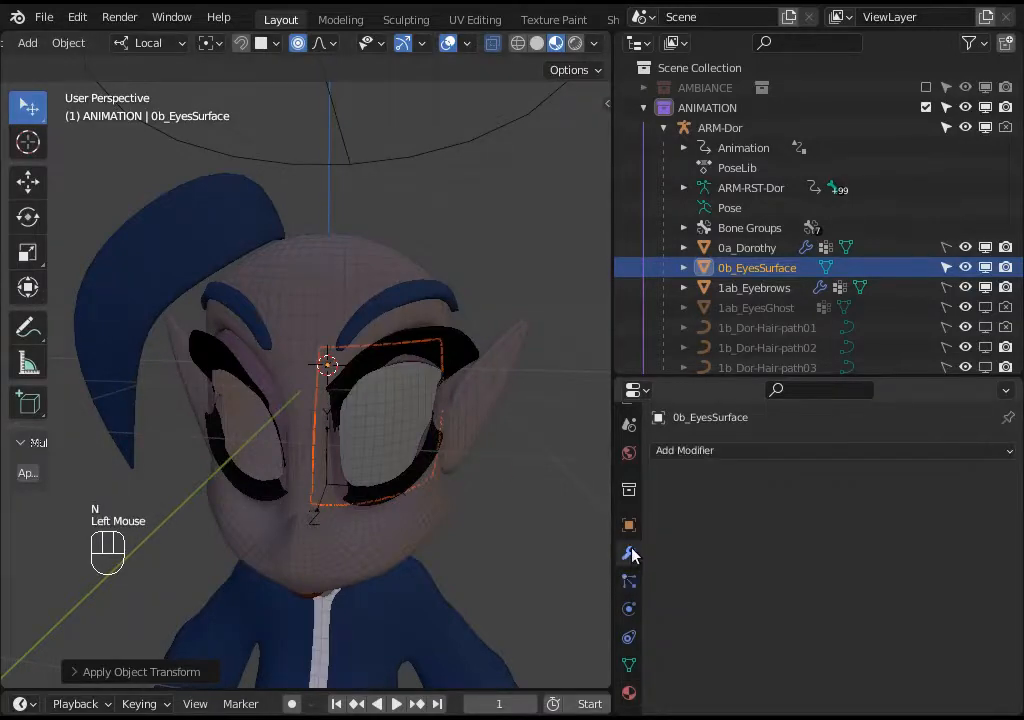
{"action": "left_click", "coordinate": [690, 451]}
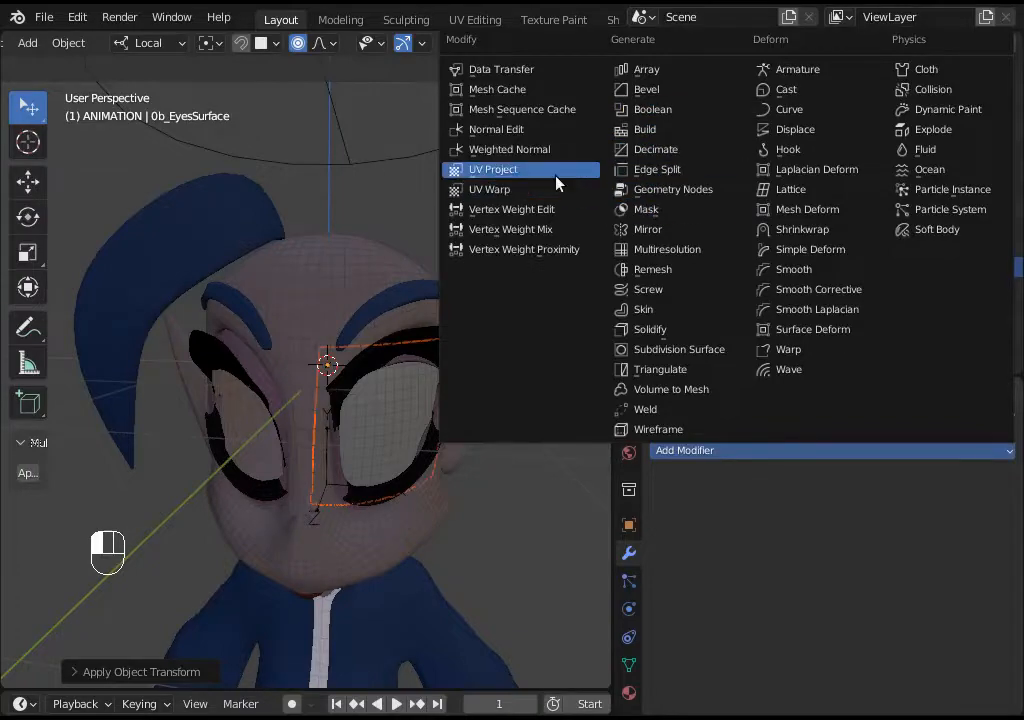
{"action": "left_click", "coordinate": [696, 230]}
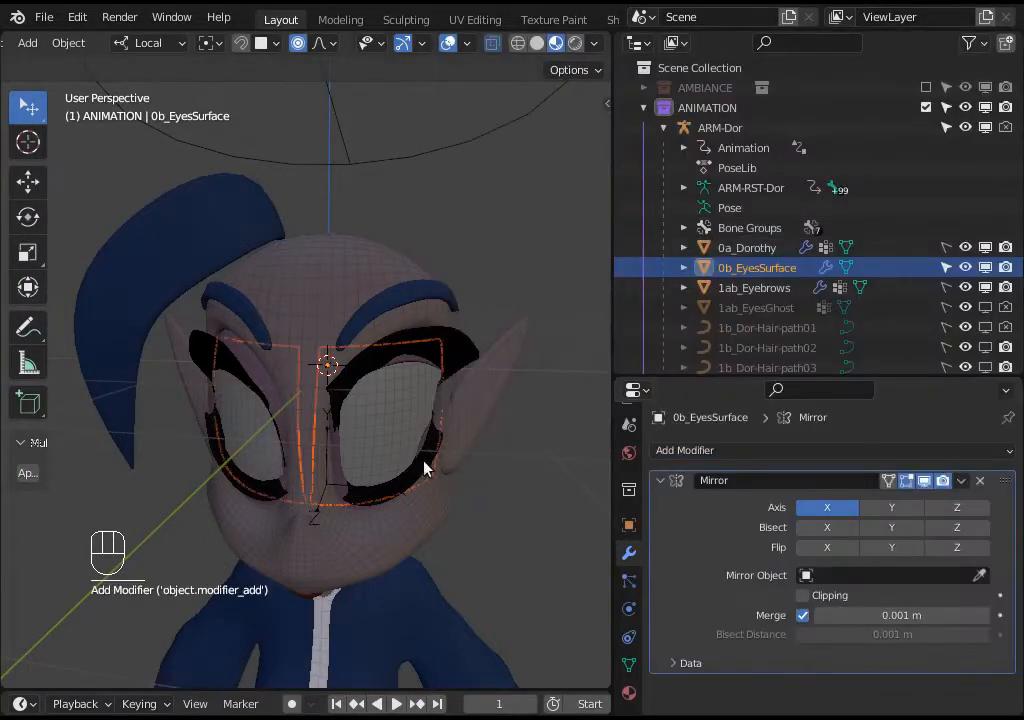
{"action": "middle_click_drag", "start_coordinate": [426, 482], "coordinate": [393, 425]}
{"action": "scroll", "coordinate": [347, 462], "scroll_direction": "up", "scroll_amount": 2}
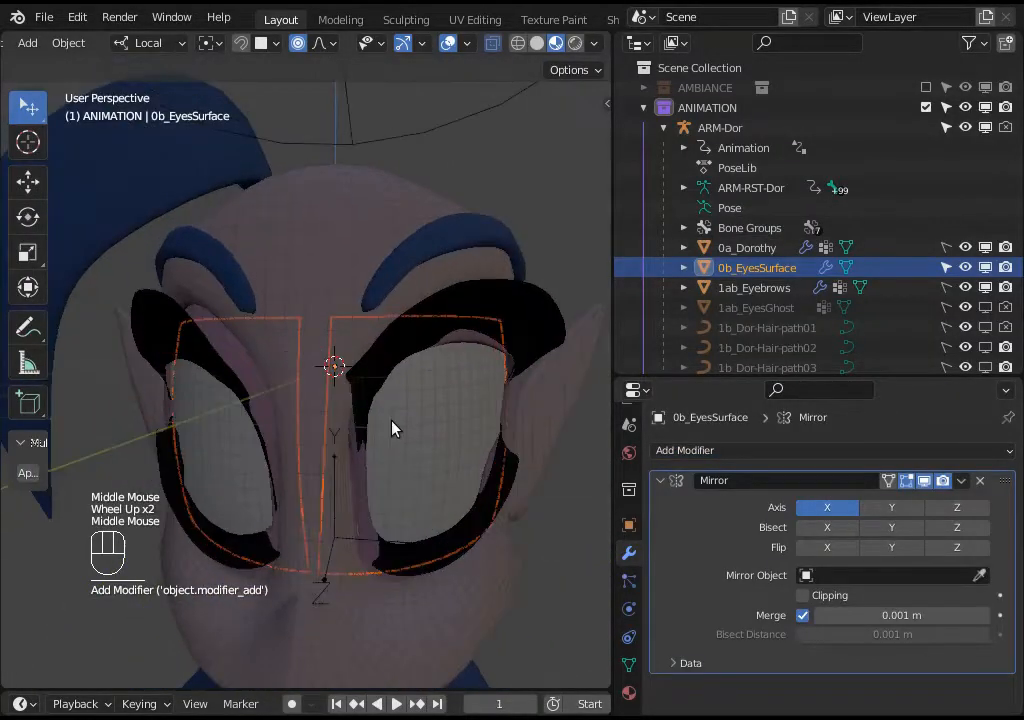
{"action": "scroll", "coordinate": [393, 425], "scroll_direction": "down", "scroll_amount": 2}
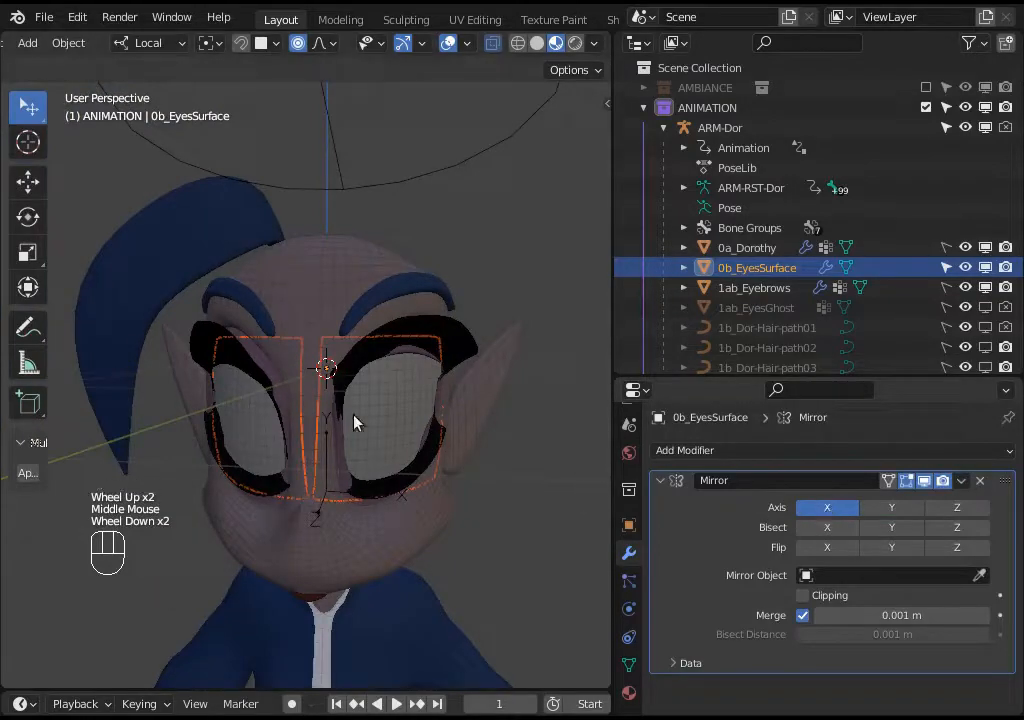
{"action": "scroll", "coordinate": [460, 440], "scroll_direction": "down", "scroll_amount": 1}
- Apply the Mirror modifier on 0b_EyesSurface
{"action": "left_click", "coordinate": [961, 480]}
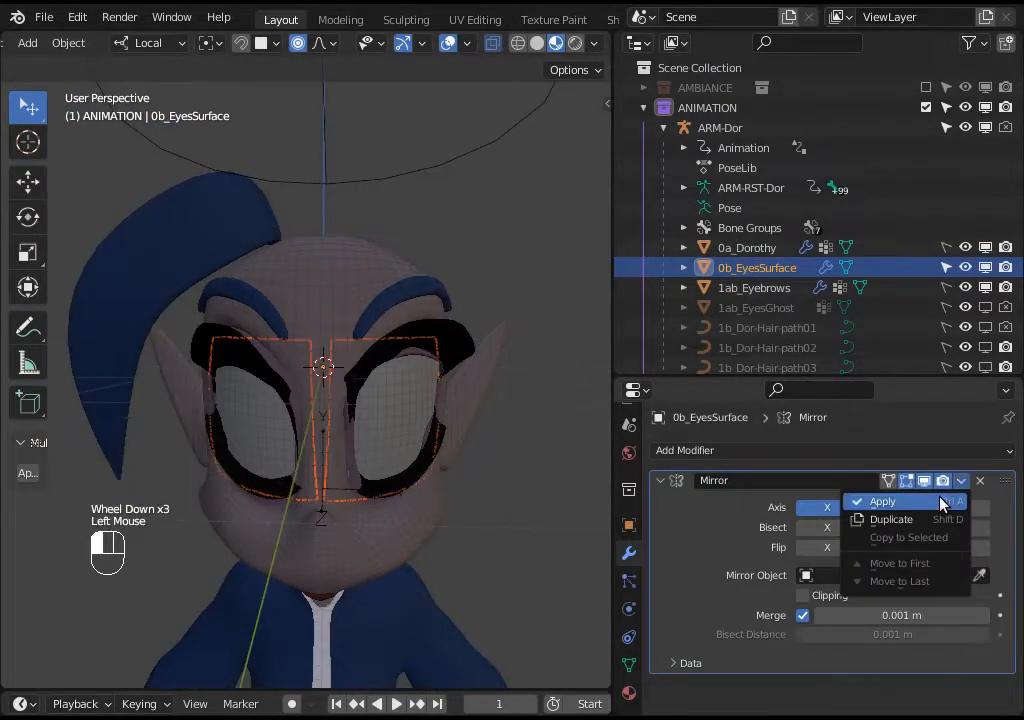
{"action": "left_click", "coordinate": [931, 503]}
{"action": "middle_click_drag", "start_coordinate": [430, 470], "coordinate": [425, 437]}
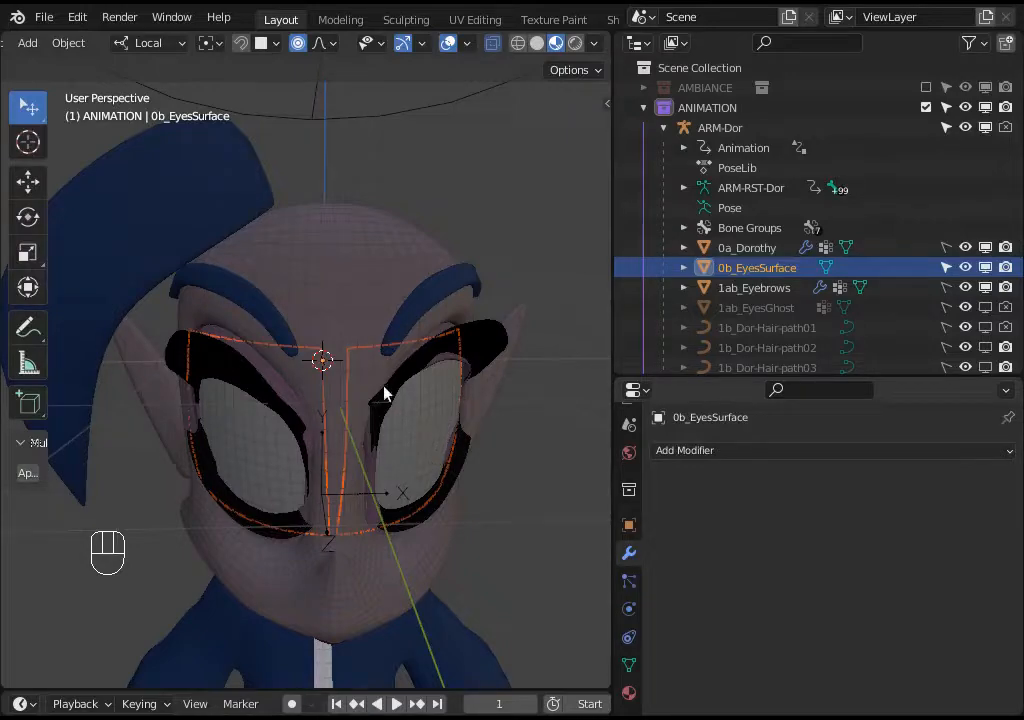
- Check the mirrored eye meshes in edit mode by selecting one eye's linked geometry, deselect it and return to object mode
{"action": "key", "text": "Tab"}
{"action": "key", "text": "alt+a"}
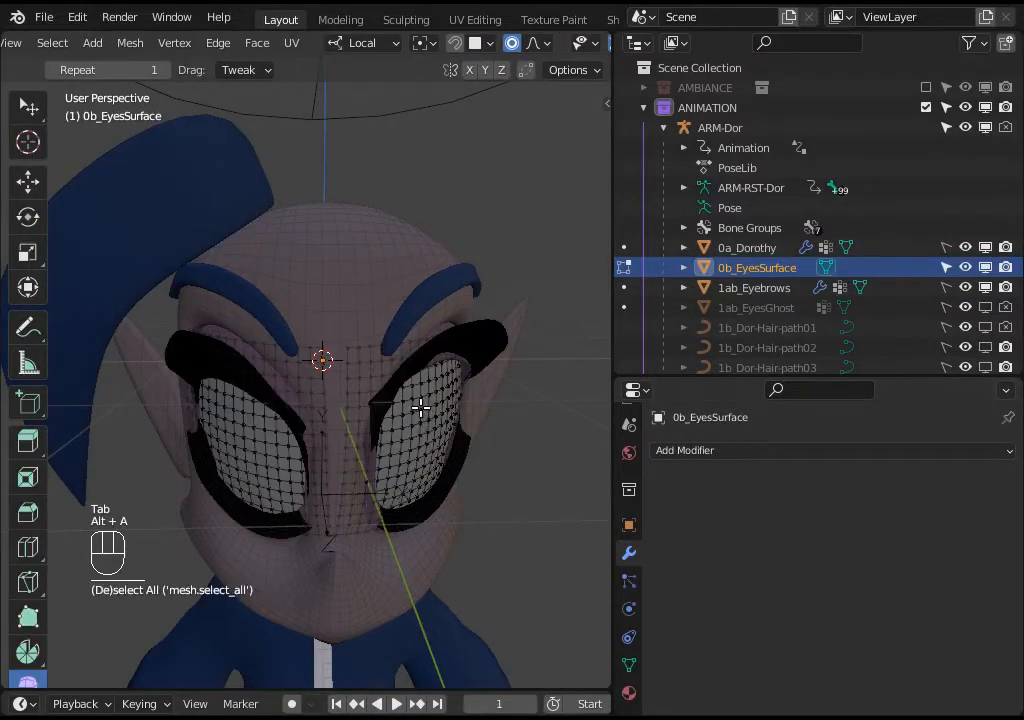
{"action": "key", "text": "l"}
{"action": "middle_click_drag", "start_coordinate": [421, 406], "coordinate": [385, 456]}
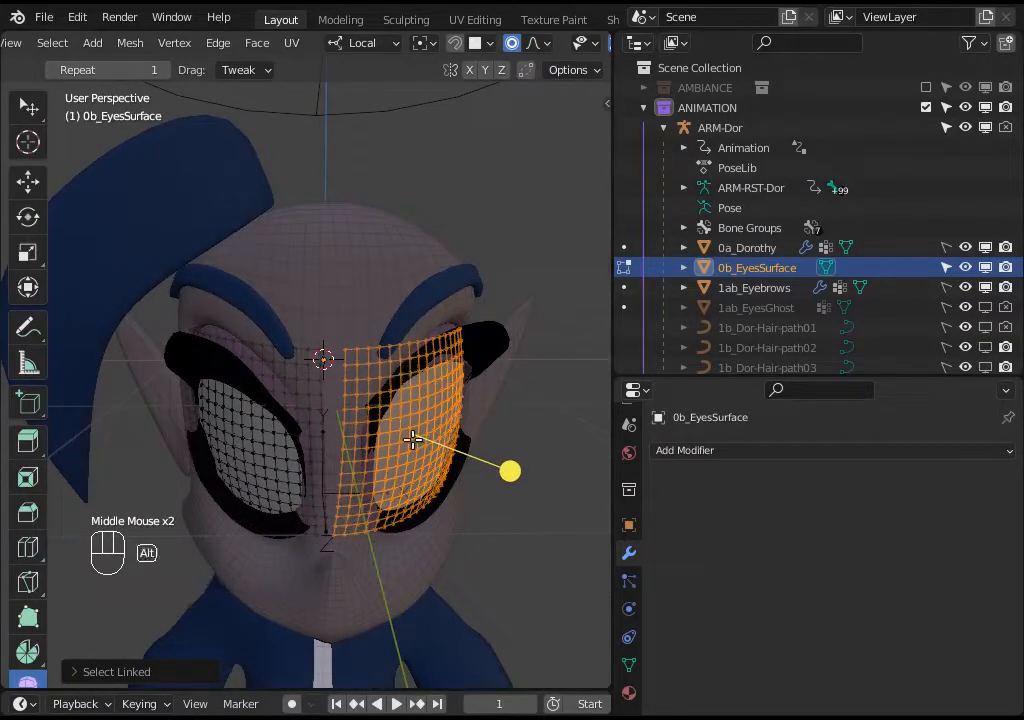
{"action": "key", "text": "alt+a"}
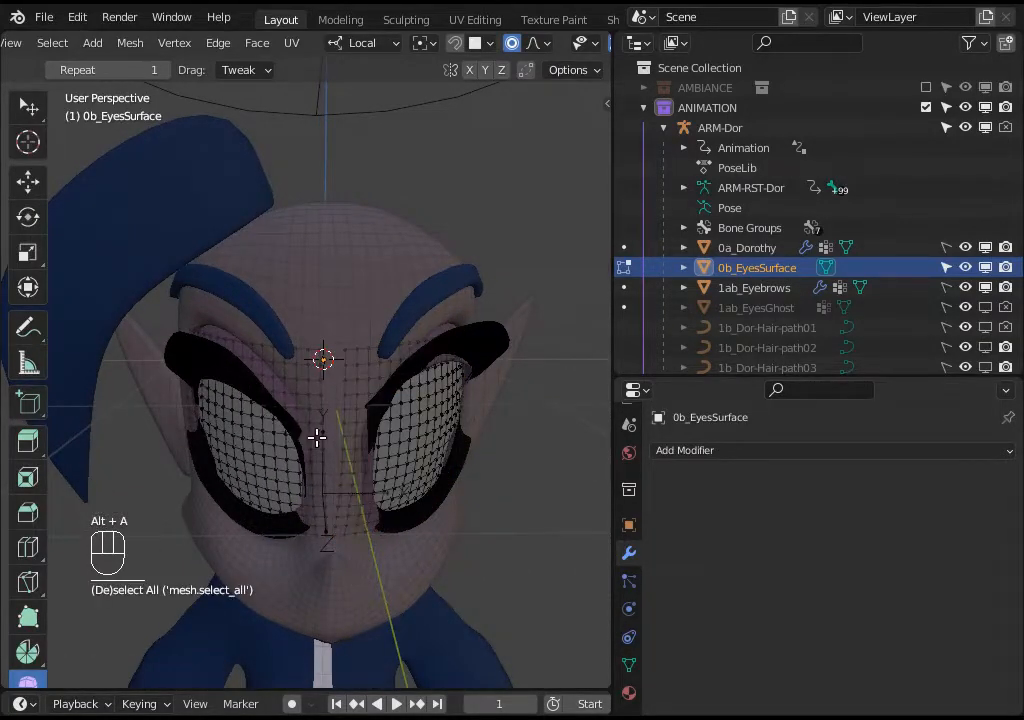
{"action": "key", "text": "Tab"}
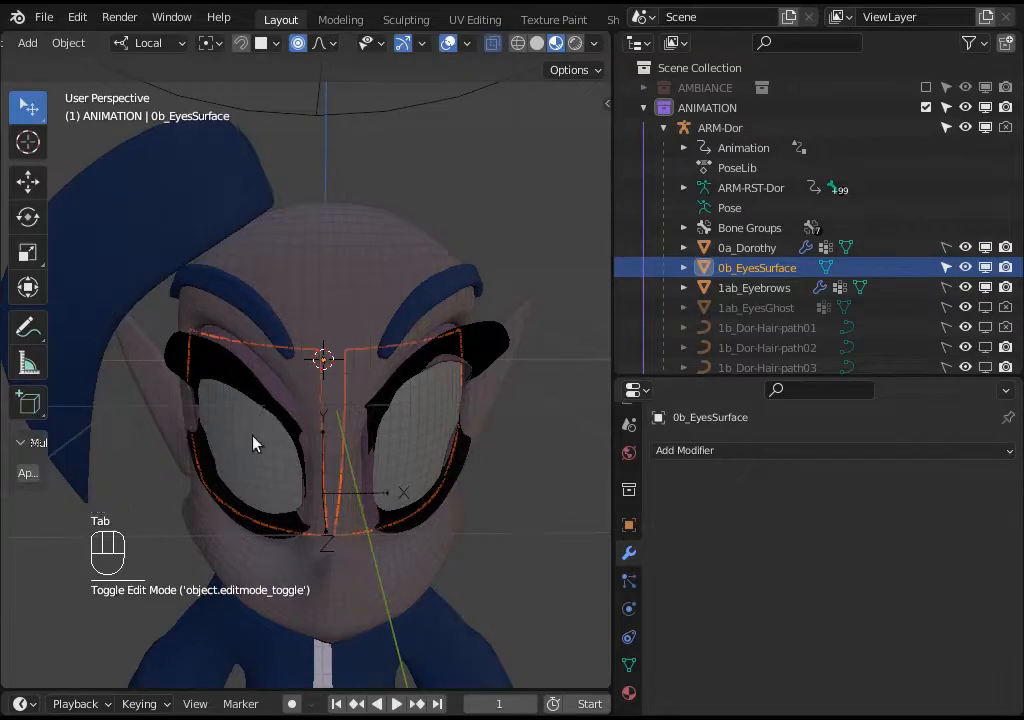
{"action": "middle_click_drag", "start_coordinate": [253, 443], "coordinate": [393, 469]}
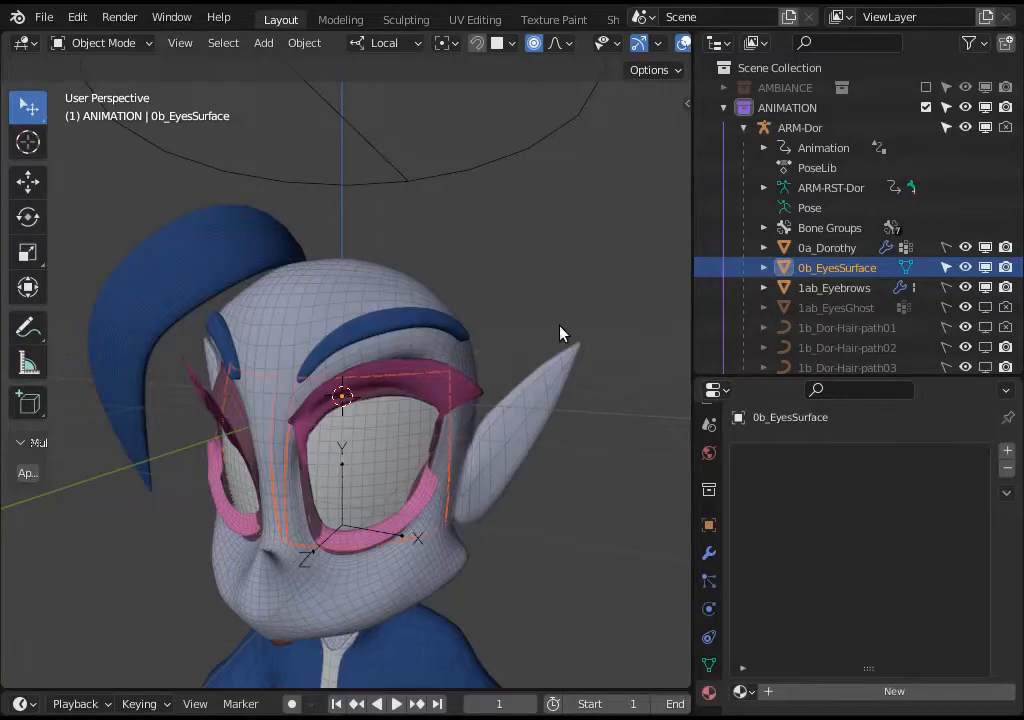
- Create a new material on 0b_EyesSurface and set its viewport display color to orange with H 0.053, S 0.883, V 0.632
{"action": "left_click", "coordinate": [784, 691]}
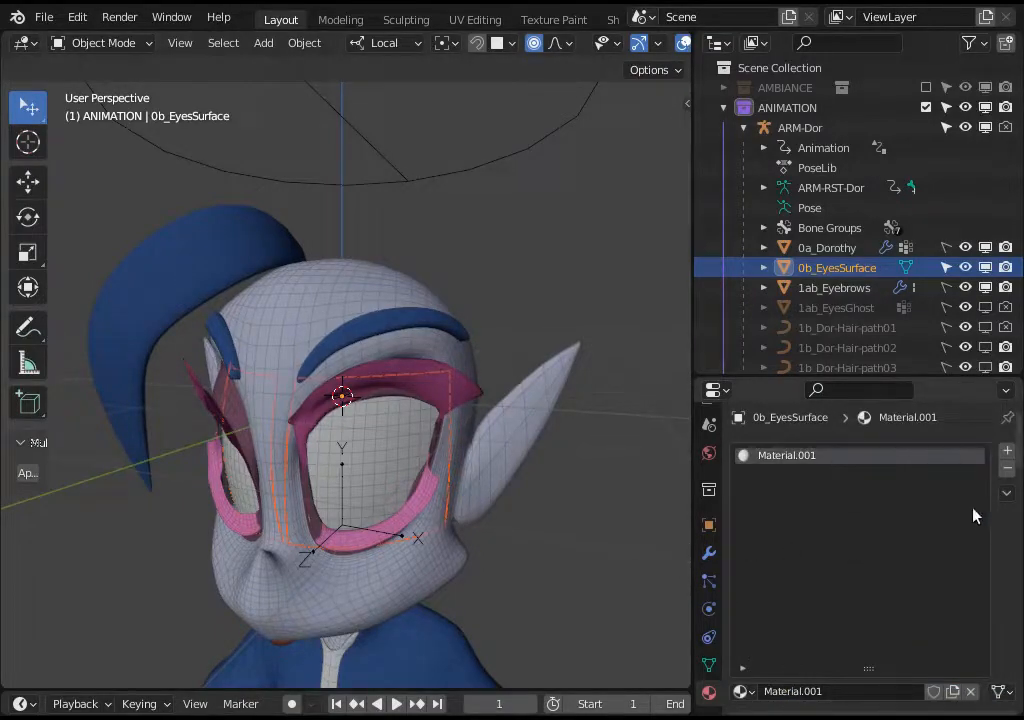
{"action": "scroll", "coordinate": [950, 540], "scroll_direction": "down", "scroll_amount": 5}
{"action": "scroll", "coordinate": [937, 560], "scroll_direction": "up", "scroll_amount": 5}
{"action": "scroll", "coordinate": [760, 620], "scroll_direction": "down", "scroll_amount": 15}
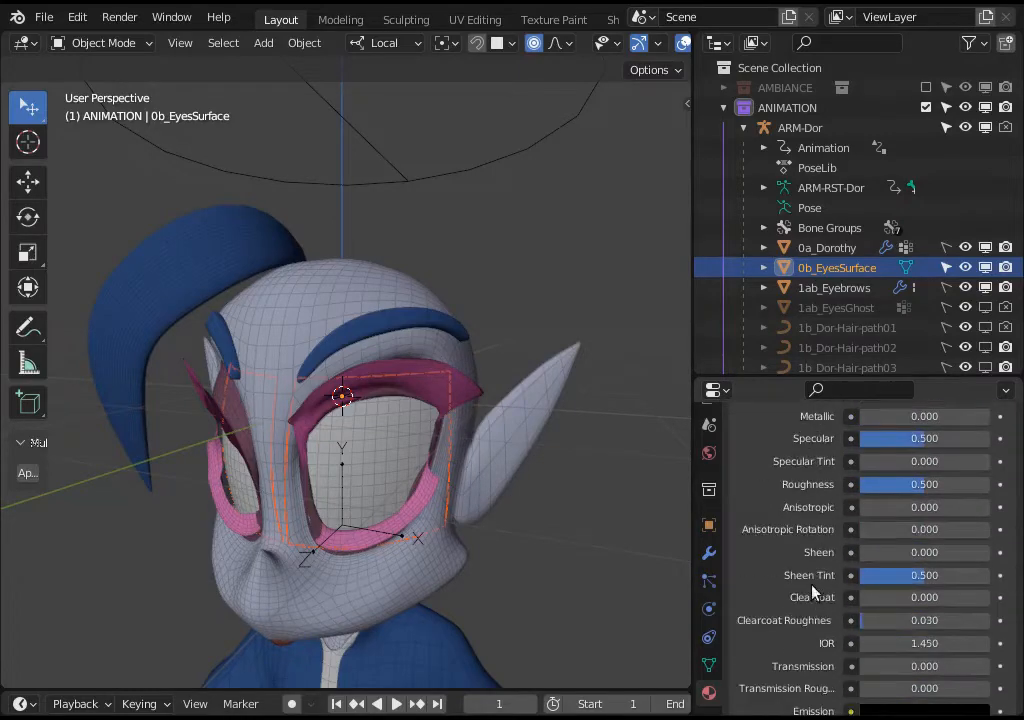
{"action": "scroll", "coordinate": [812, 592], "scroll_direction": "down", "scroll_amount": 12}
{"action": "left_click", "coordinate": [900, 633]}
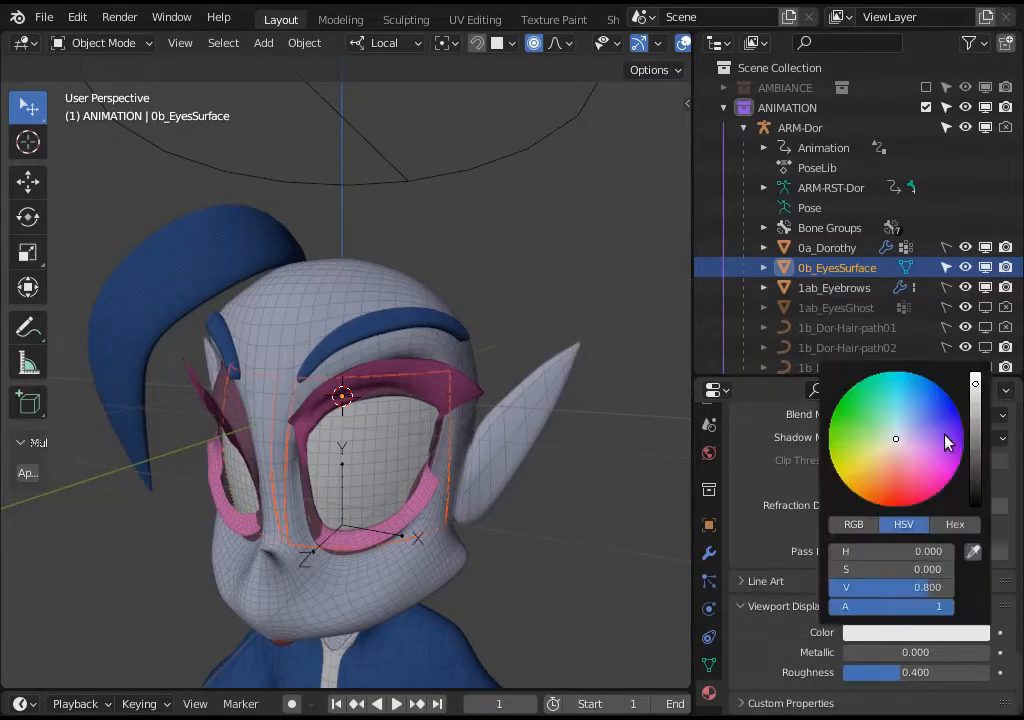
{"action": "left_click", "coordinate": [875, 476]}
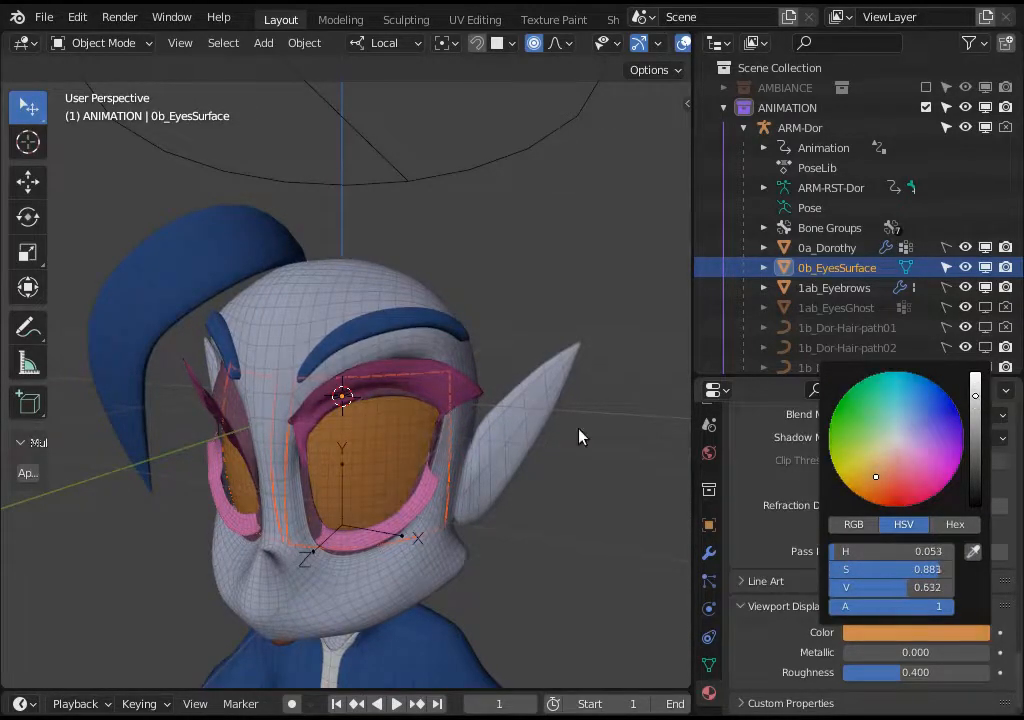
{"action": "scroll", "coordinate": [845, 482], "scroll_direction": "up", "scroll_amount": 15}
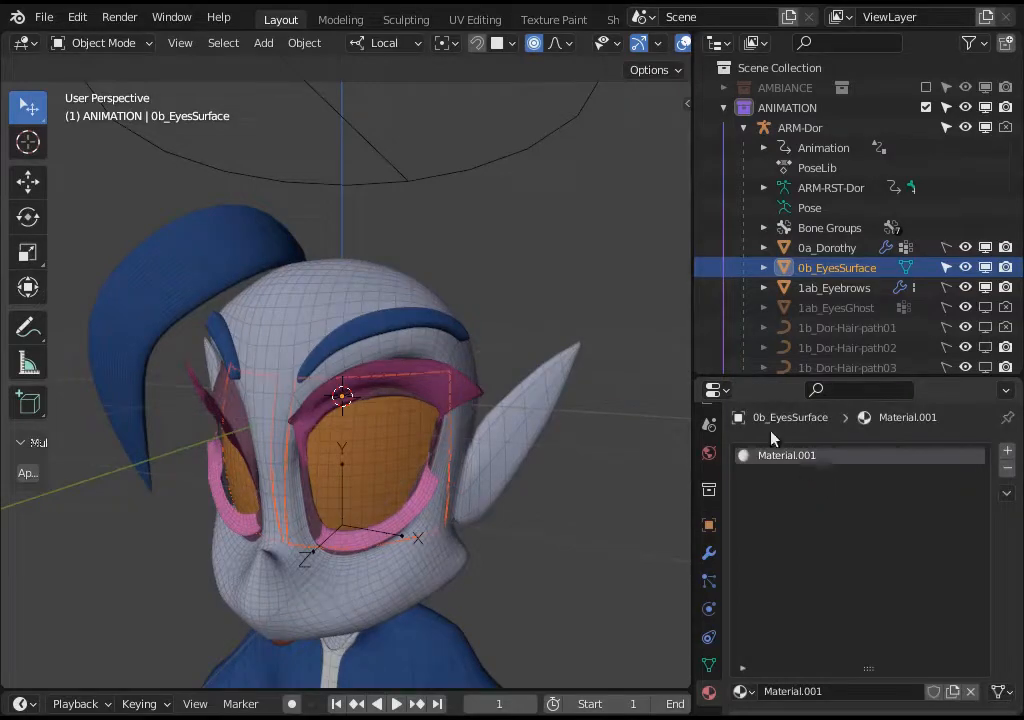
- Split the 3D viewport horizontally into two areas and split the upper one vertically, leaving a narrow area beside a wider one
{"action": "right_click", "coordinate": [692, 345]}
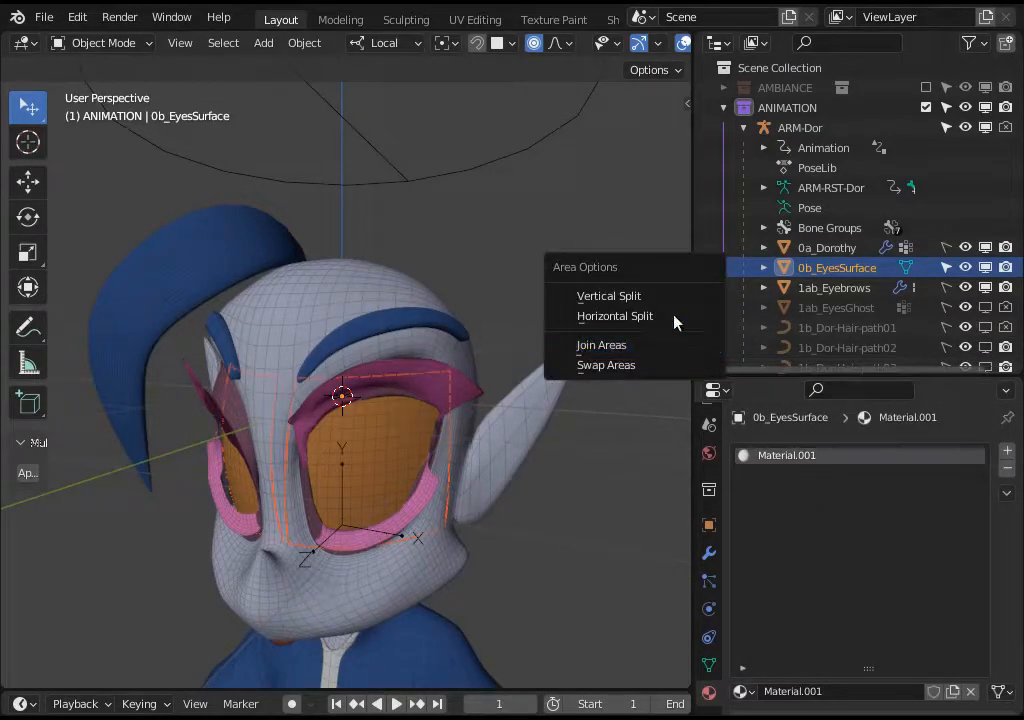
{"action": "left_click", "coordinate": [669, 318]}
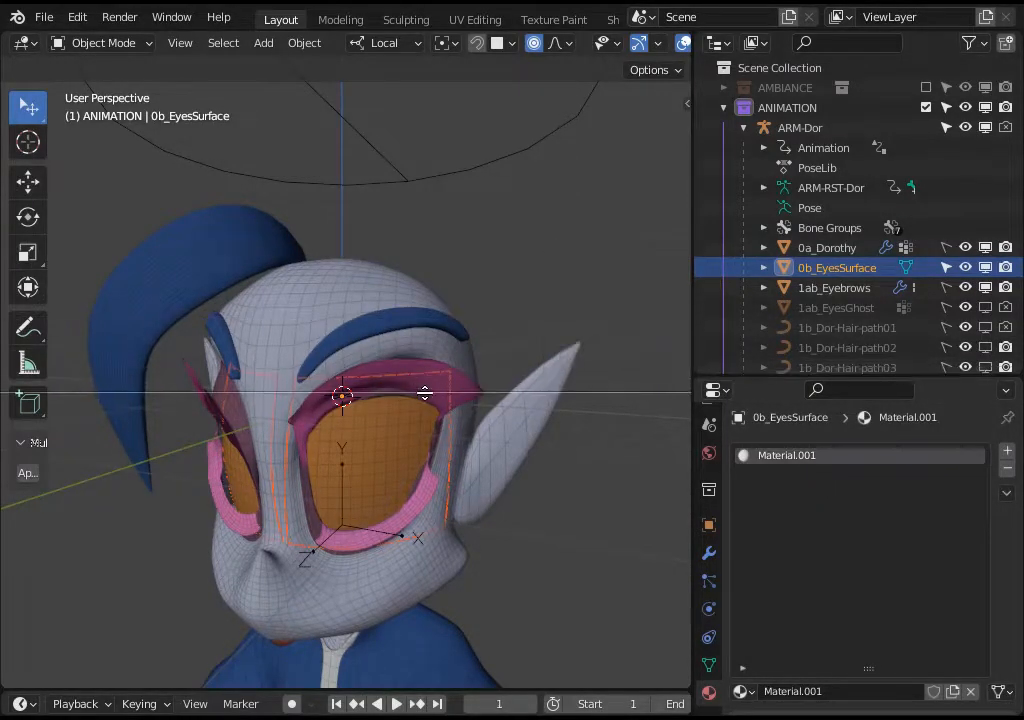
{"action": "left_click", "coordinate": [414, 437]}
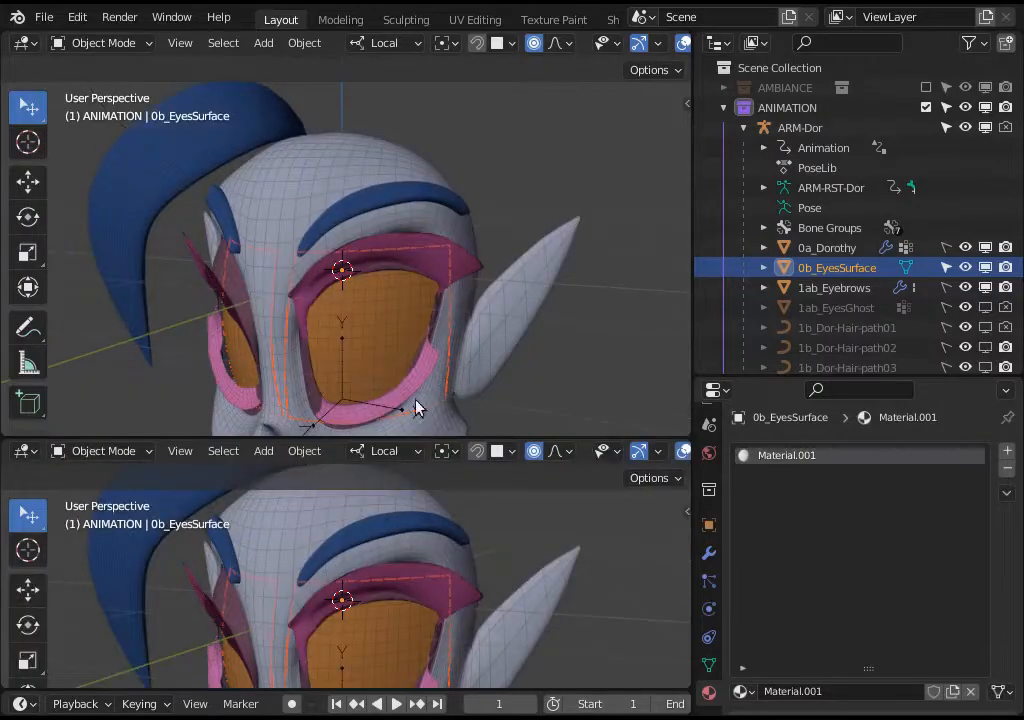
{"action": "right_click", "coordinate": [210, 31]}
{"action": "left_click", "coordinate": [194, 57]}
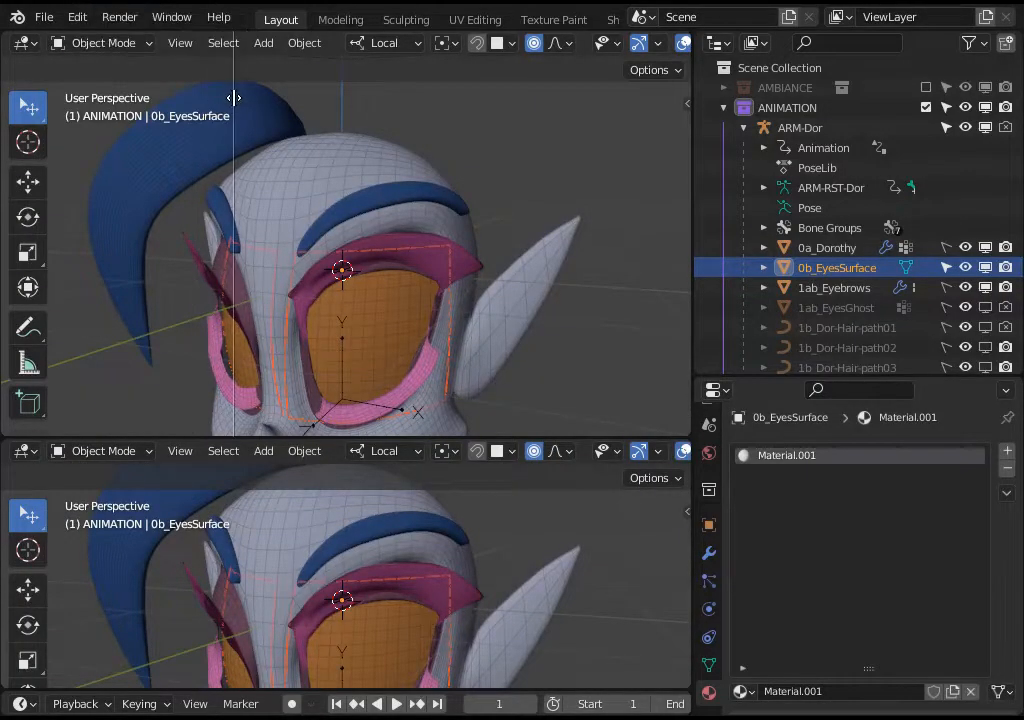
{"action": "left_click", "coordinate": [200, 85]}
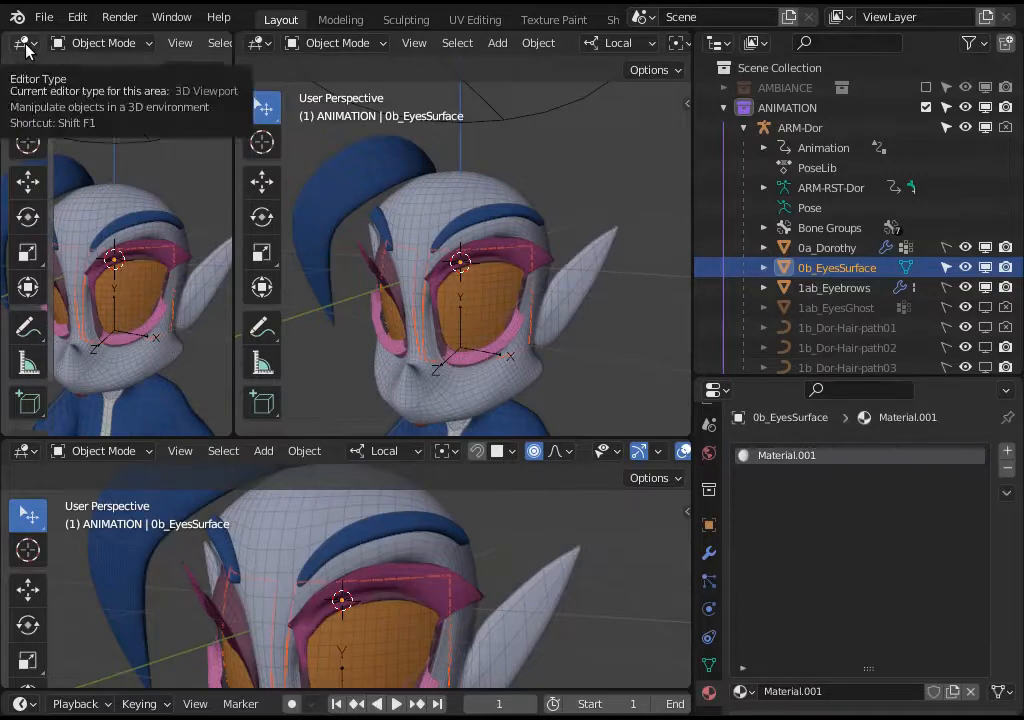
- Change the narrow upper area to the UV Editor, fit the UV grid in it and slightly reduce the upper areas' height
{"action": "key", "text": "shift+F10"}
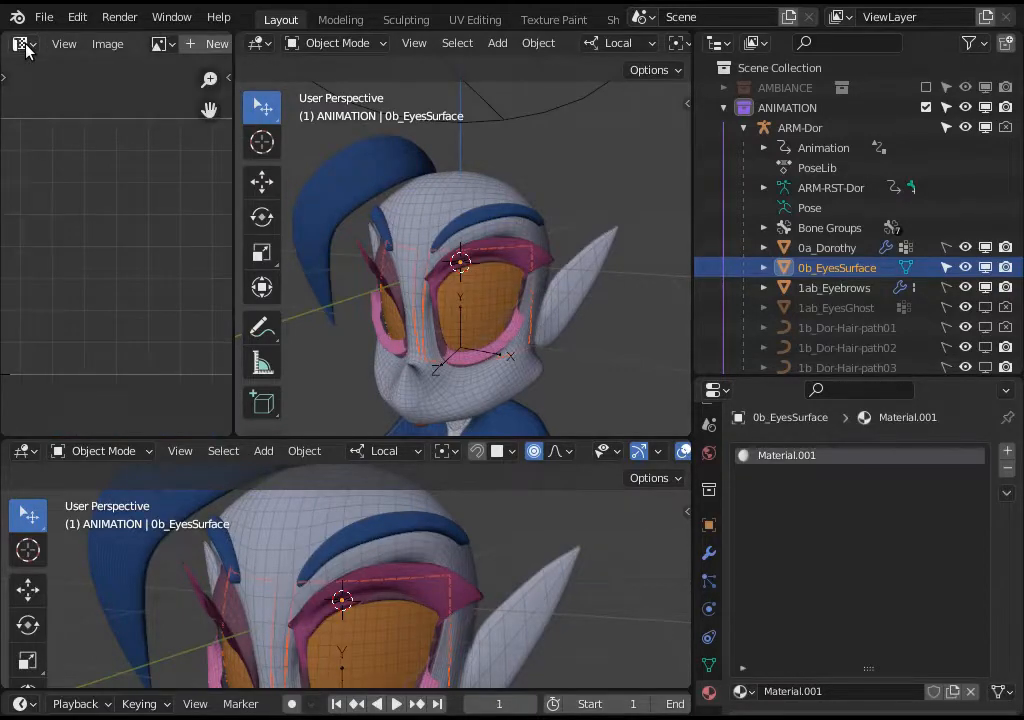
{"action": "scroll", "coordinate": [130, 215], "scroll_direction": "down", "scroll_amount": 3}
{"action": "scroll", "coordinate": [110, 228], "scroll_direction": "up", "scroll_amount": 1}
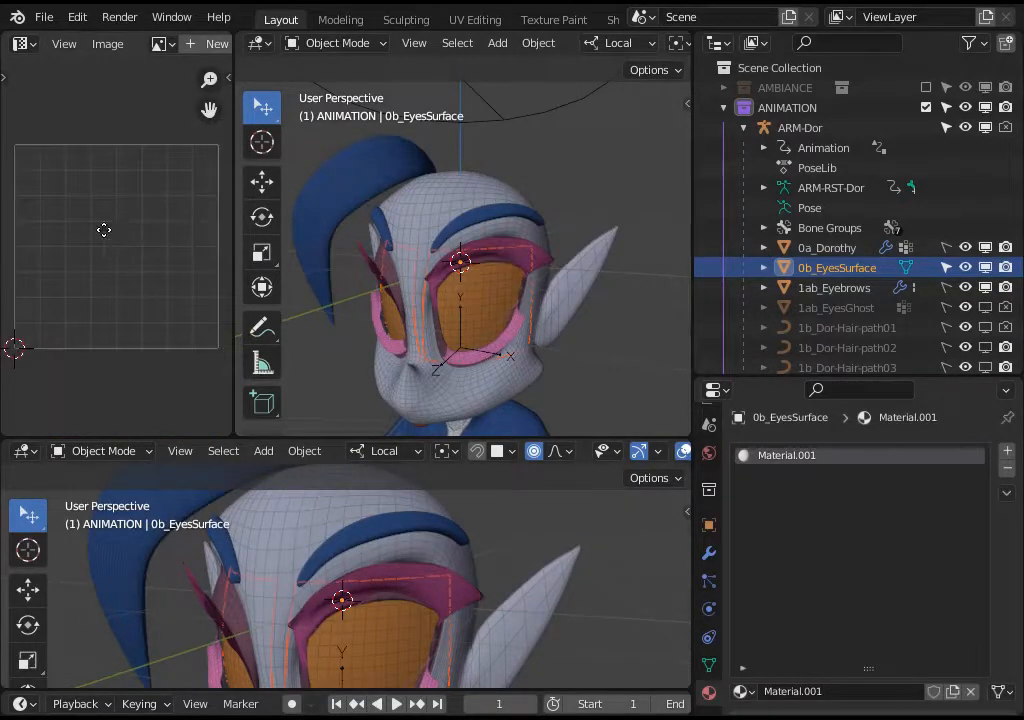
{"action": "left_click_drag", "start_coordinate": [148, 433], "coordinate": [150, 415]}
- Change the wider upper area to the Shader Editor and frame the nodes of Material.001
{"action": "left_click", "coordinate": [260, 43]}
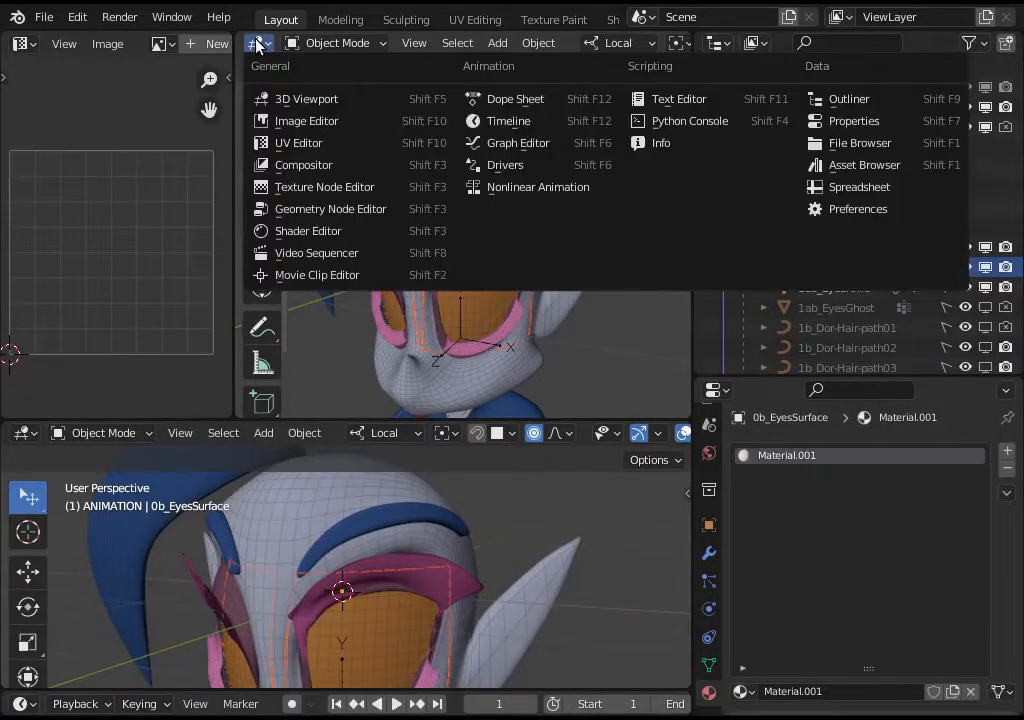
{"action": "left_click", "coordinate": [259, 46]}
{"action": "key", "text": "shift+F3"}
{"action": "key", "text": "shift+F3"}
{"action": "key", "text": "shift+F3"}
{"action": "key", "text": "shift+F3"}
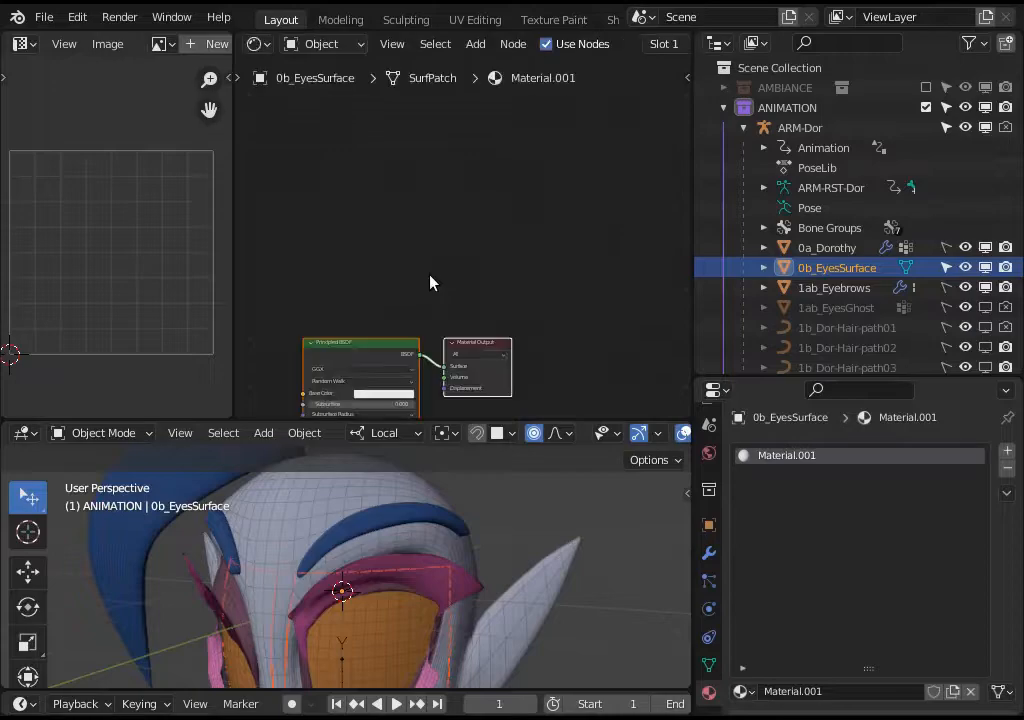
{"action": "key", "text": "Home"}
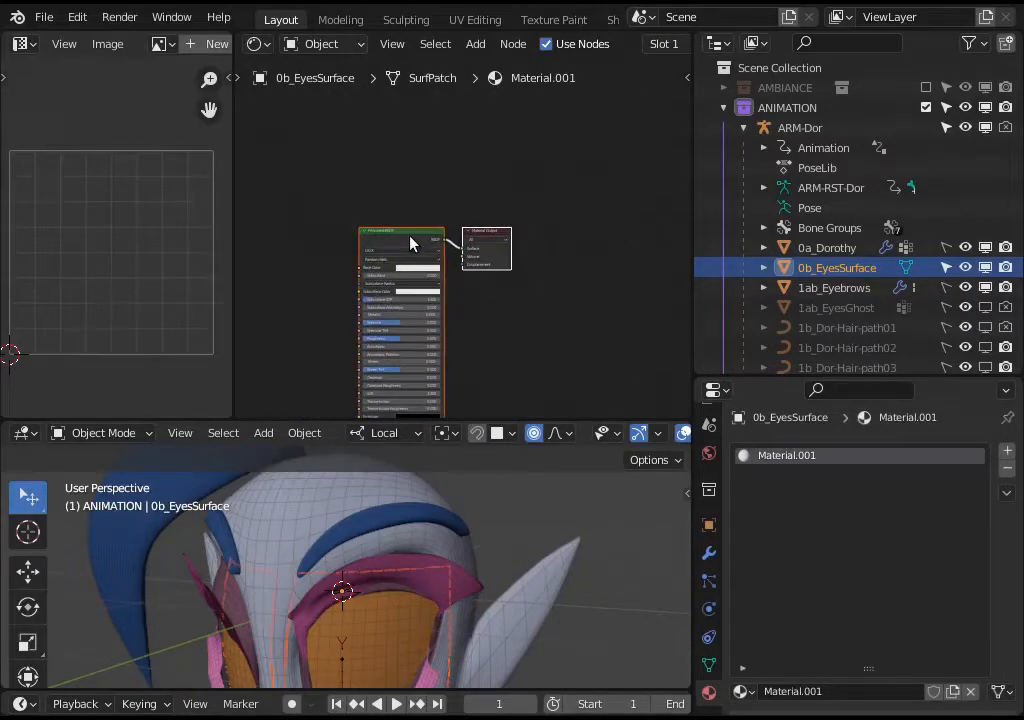
- Move the Material Output node away from the Principled BSDF node and delete the Principled BSDF
{"action": "left_click_drag", "start_coordinate": [487, 167], "coordinate": [616, 145]}
{"action": "scroll", "coordinate": [480, 216], "scroll_direction": "up", "scroll_amount": 7}
{"action": "middle_click_drag", "start_coordinate": [475, 165], "coordinate": [329, 294]}
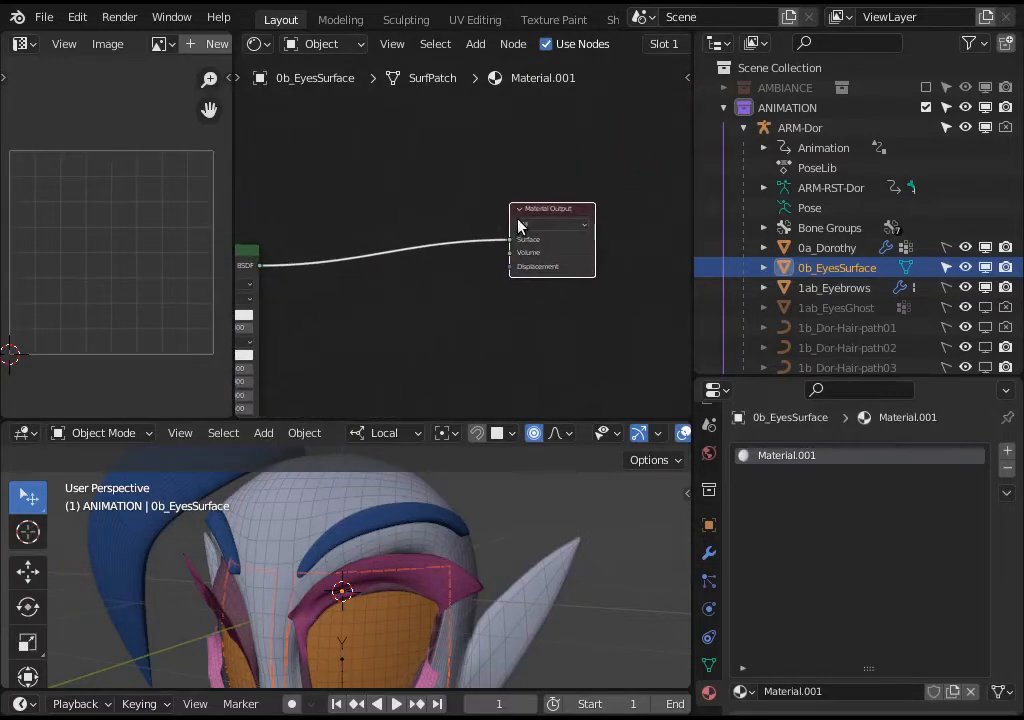
{"action": "left_click", "coordinate": [521, 226]}
{"action": "left_click", "coordinate": [546, 226]}
{"action": "middle_click_drag", "start_coordinate": [350, 237], "coordinate": [392, 245]}
{"action": "left_click", "coordinate": [590, 233]}
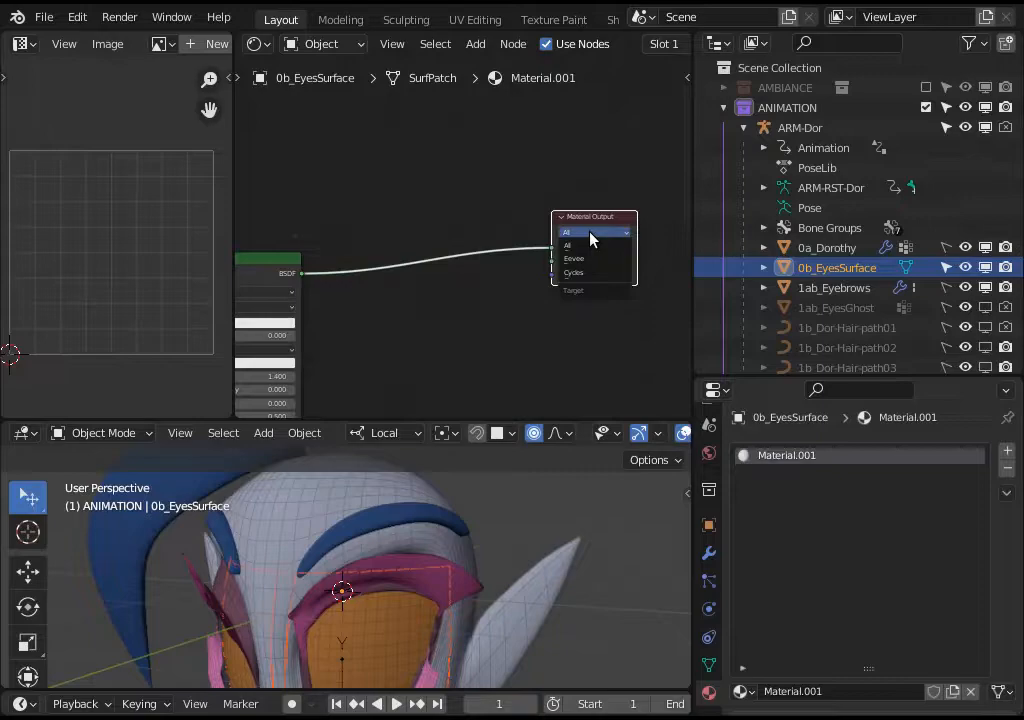
{"action": "scroll", "coordinate": [402, 268], "scroll_direction": "up", "scroll_amount": 6}
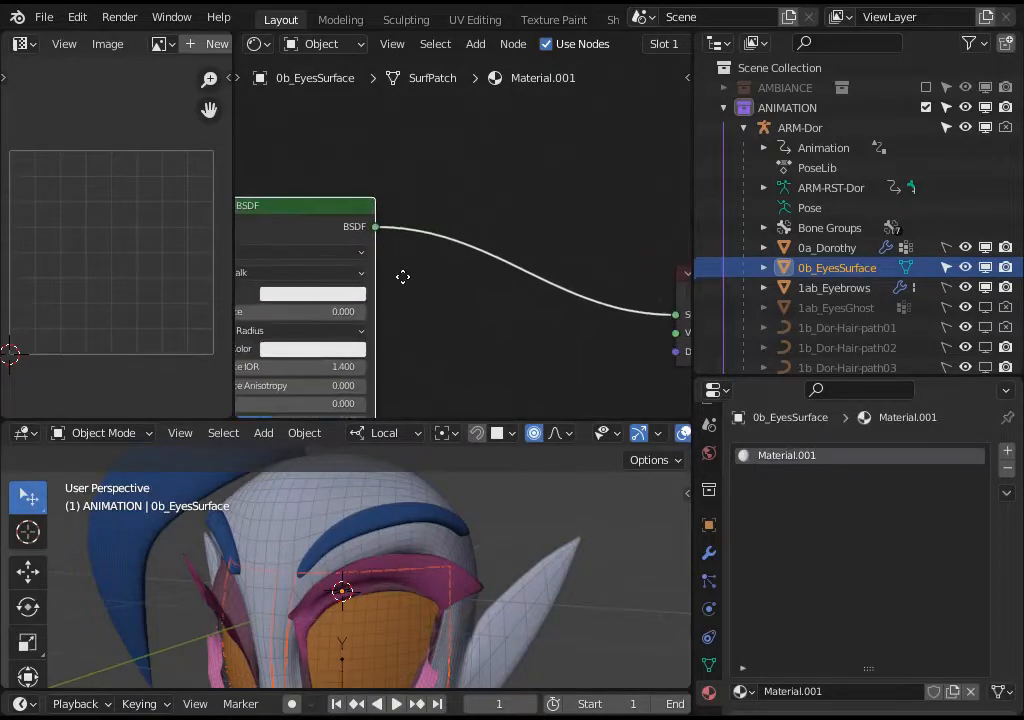
{"action": "scroll", "coordinate": [400, 248], "scroll_direction": "down", "scroll_amount": 2}
{"action": "key", "text": "x"}
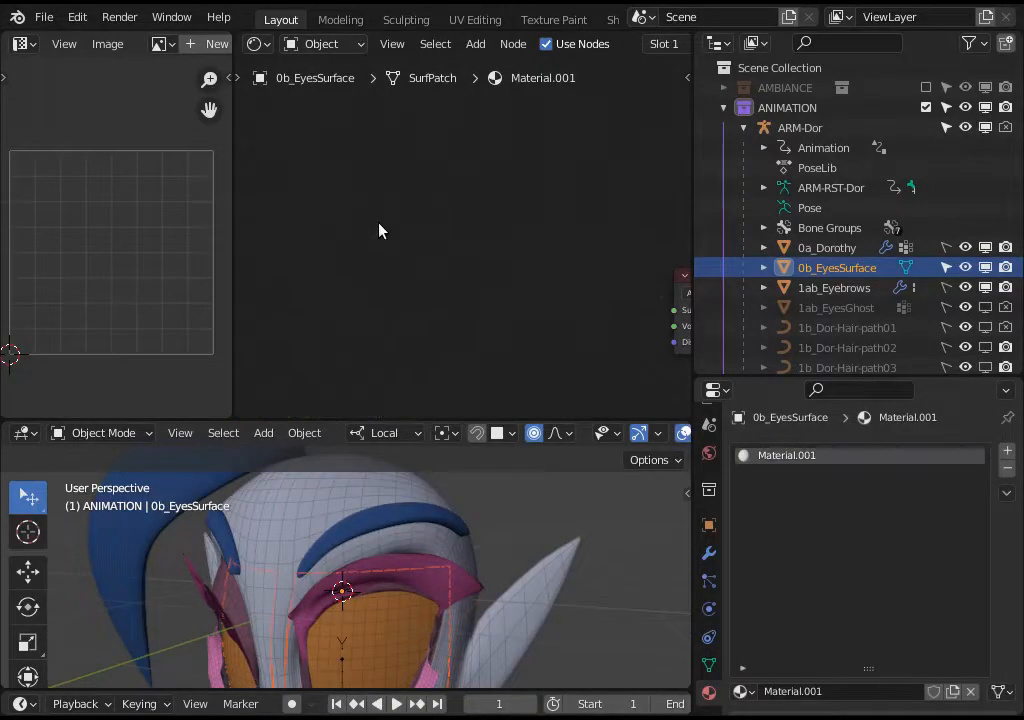
- Add a Gradient Texture node and place it before the Material Output node
{"action": "scroll", "coordinate": [395, 270], "scroll_direction": "down", "scroll_amount": 2}
{"action": "key", "text": "shift+a"}
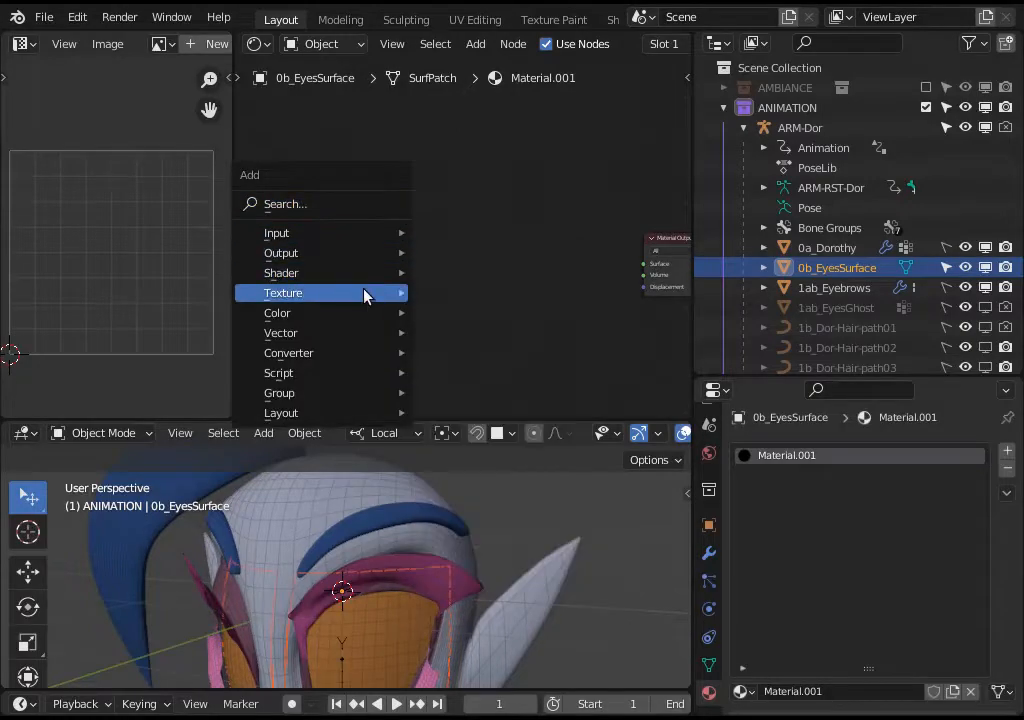
{"action": "mouse_move", "coordinate": [366, 294]}
{"action": "left_click", "coordinate": [487, 351]}
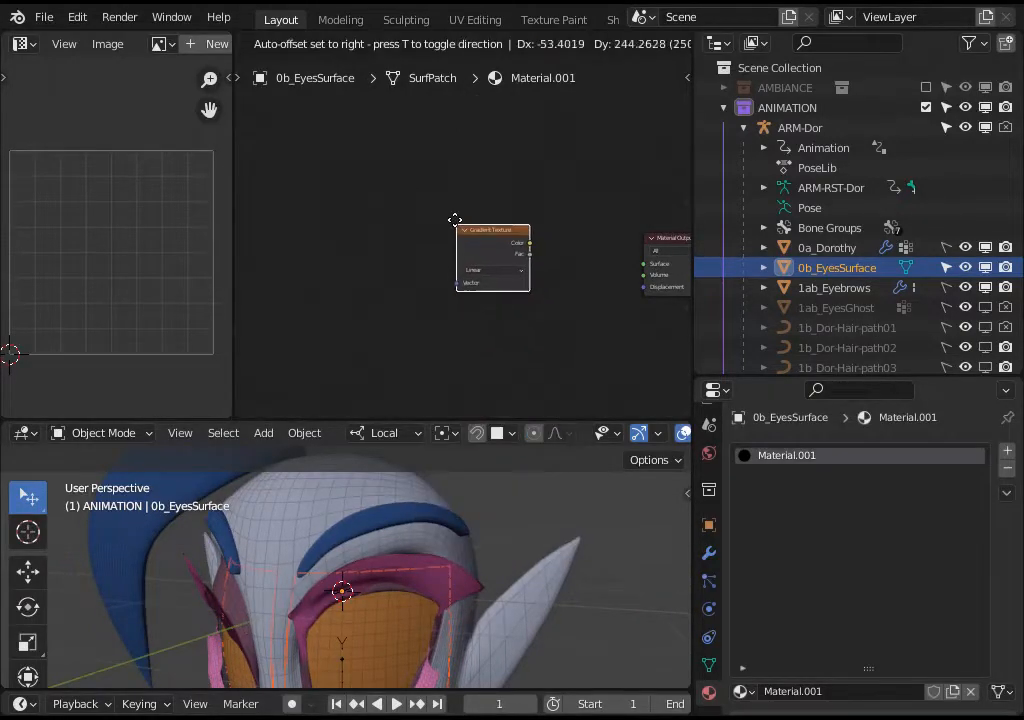
{"action": "left_click", "coordinate": [399, 224]}
{"action": "middle_click_drag", "start_coordinate": [510, 196], "coordinate": [469, 200]}
- Set the lower viewport to Material Preview shading and connect the Gradient Texture's Color output to the Material Output's Surface input
{"action": "scroll", "coordinate": [608, 438], "scroll_direction": "down", "scroll_amount": 4}
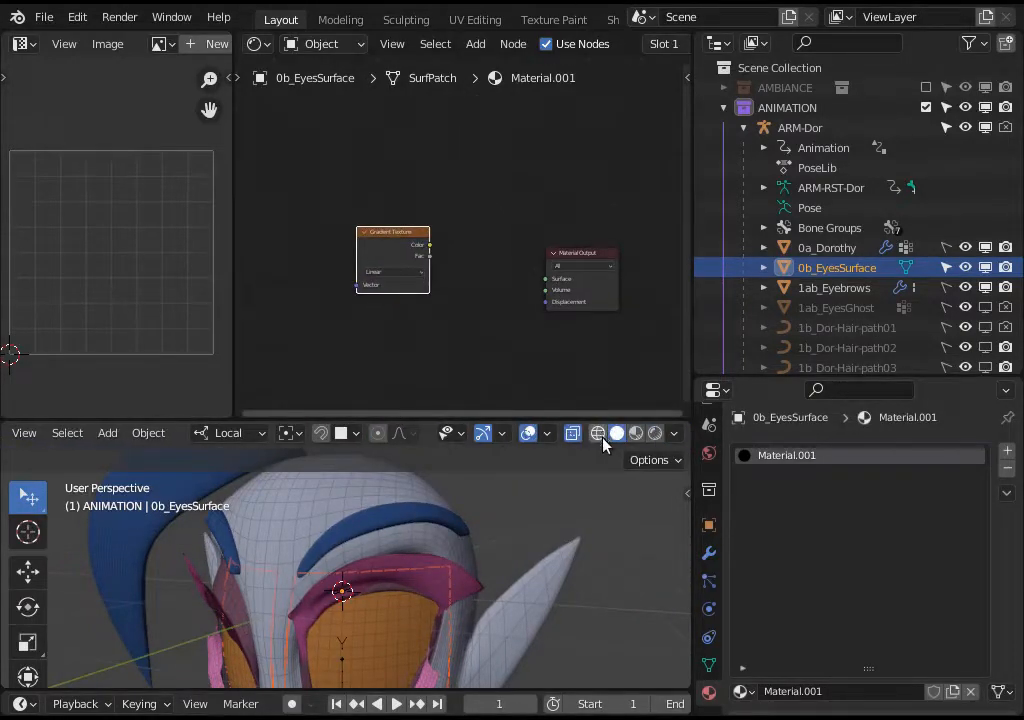
{"action": "left_click", "coordinate": [638, 434]}
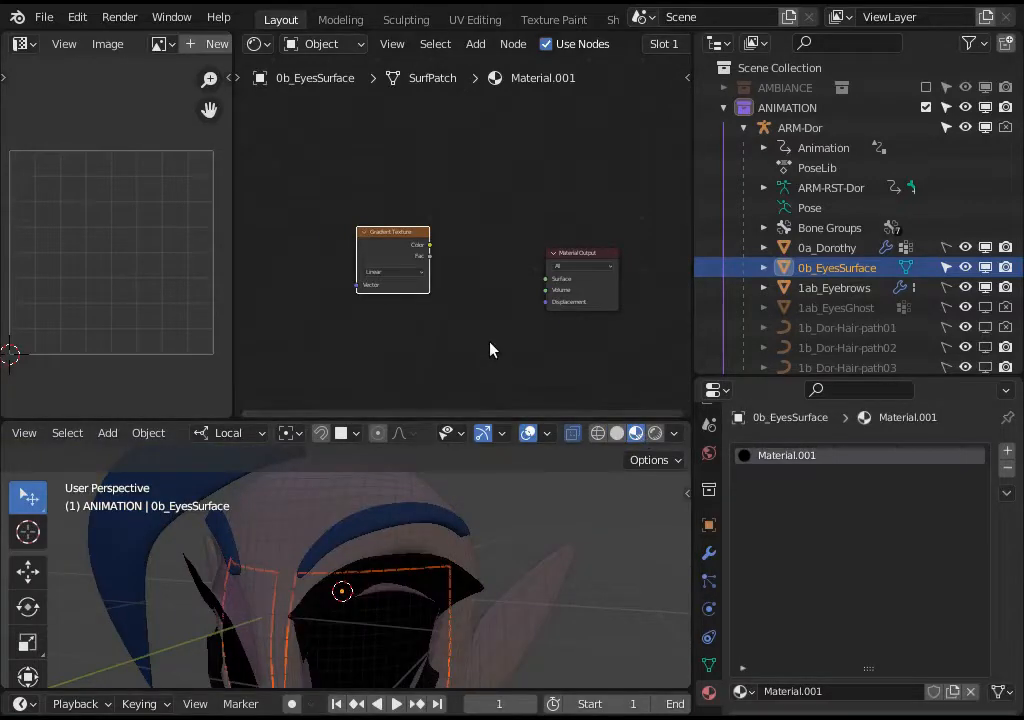
{"action": "scroll", "coordinate": [491, 350], "scroll_direction": "up", "scroll_amount": 2}
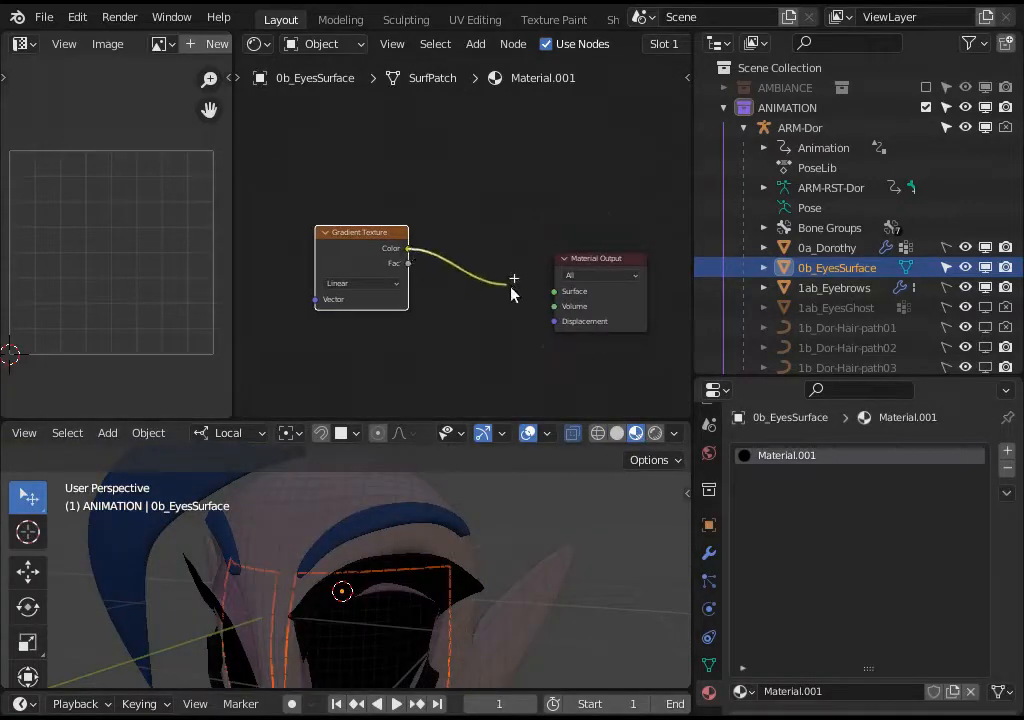
{"action": "left_click_drag", "start_coordinate": [510, 287], "coordinate": [556, 289]}
- Set the Gradient Texture type to Spherical and reposition the node closer to the Material Output
{"action": "middle_click_drag", "start_coordinate": [444, 283], "coordinate": [501, 227]}
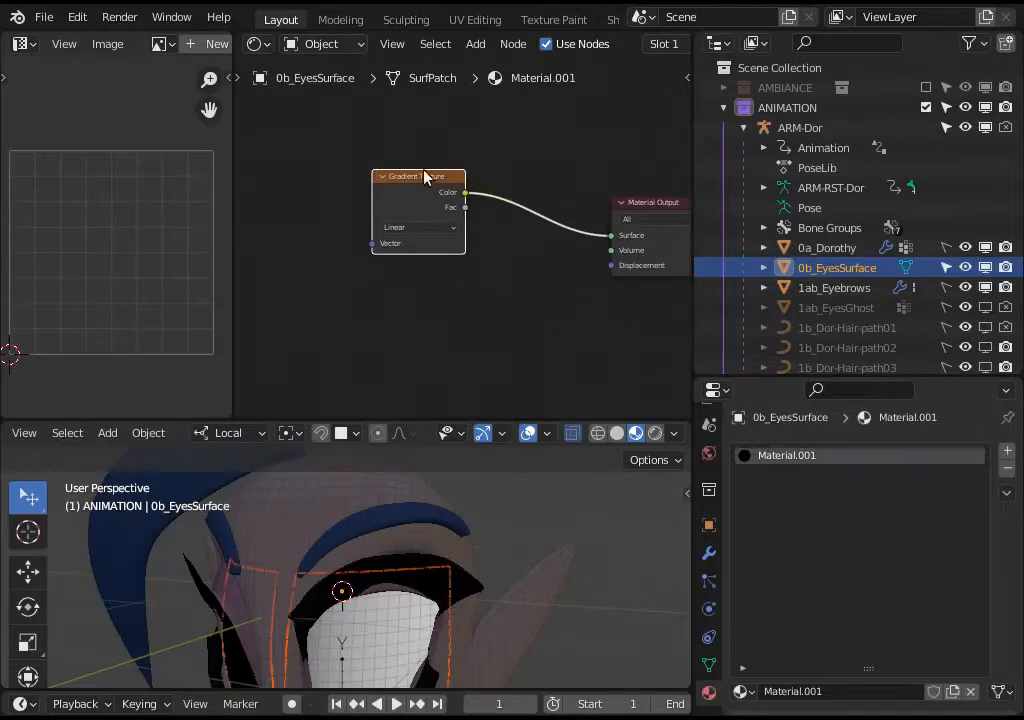
{"action": "left_click_drag", "start_coordinate": [424, 176], "coordinate": [399, 165]}
{"action": "left_click", "coordinate": [382, 220]}
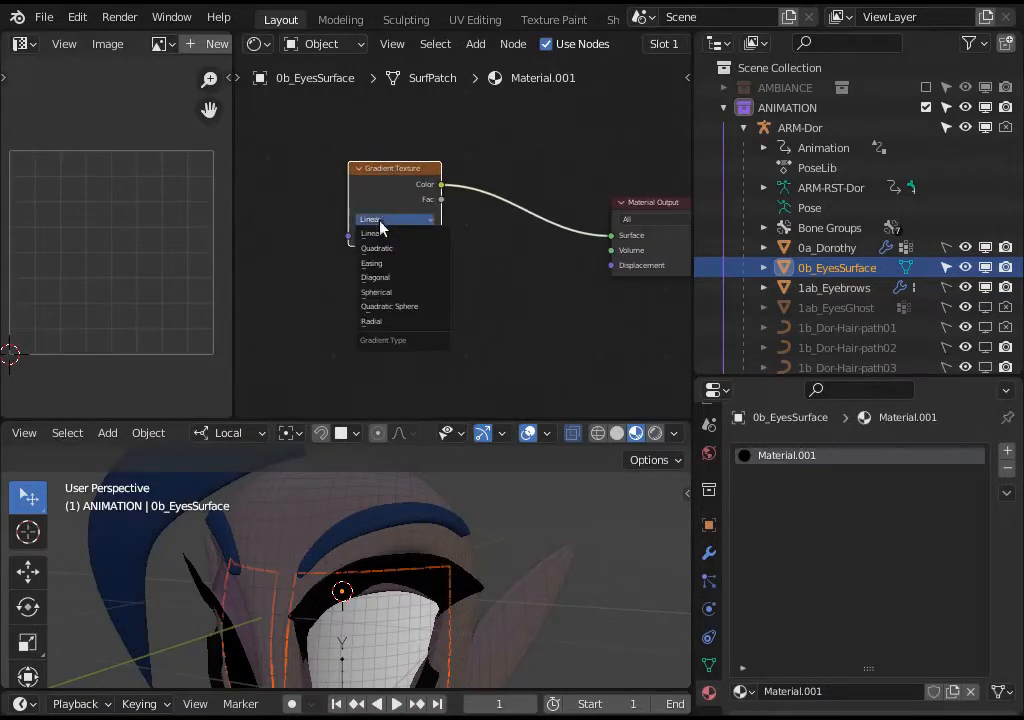
{"action": "left_click", "coordinate": [395, 295]}
{"action": "scroll", "coordinate": [389, 592], "scroll_direction": "down", "scroll_amount": 2}
{"action": "middle_click_drag", "start_coordinate": [389, 594], "coordinate": [413, 566], "text": "shift"}
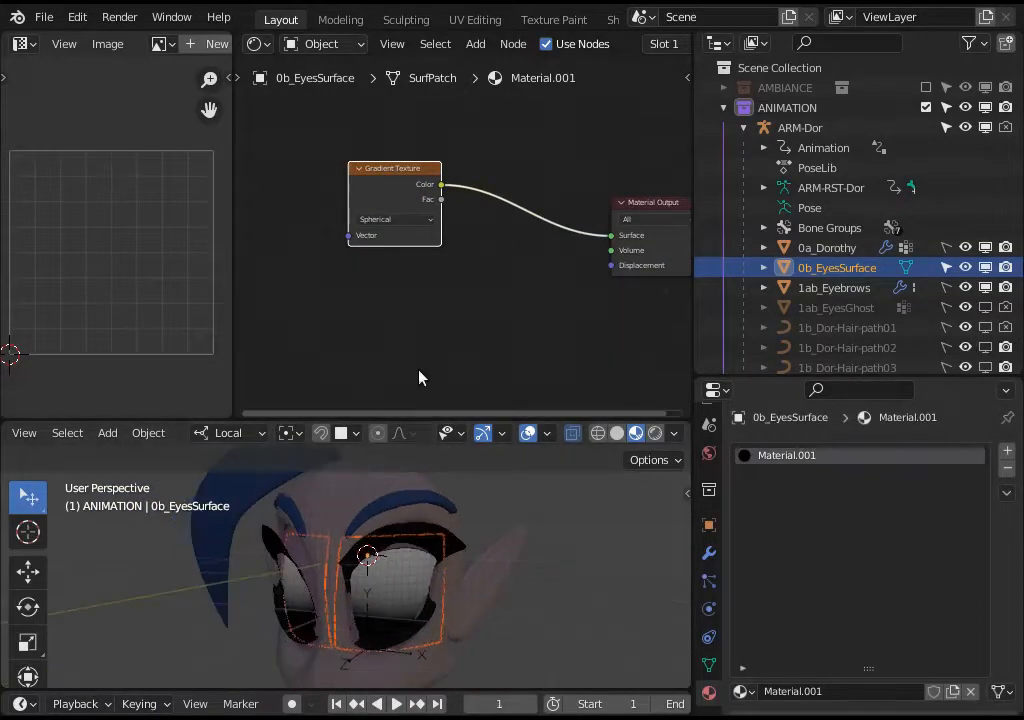
{"action": "scroll", "coordinate": [420, 577], "scroll_direction": "up", "scroll_amount": 1}
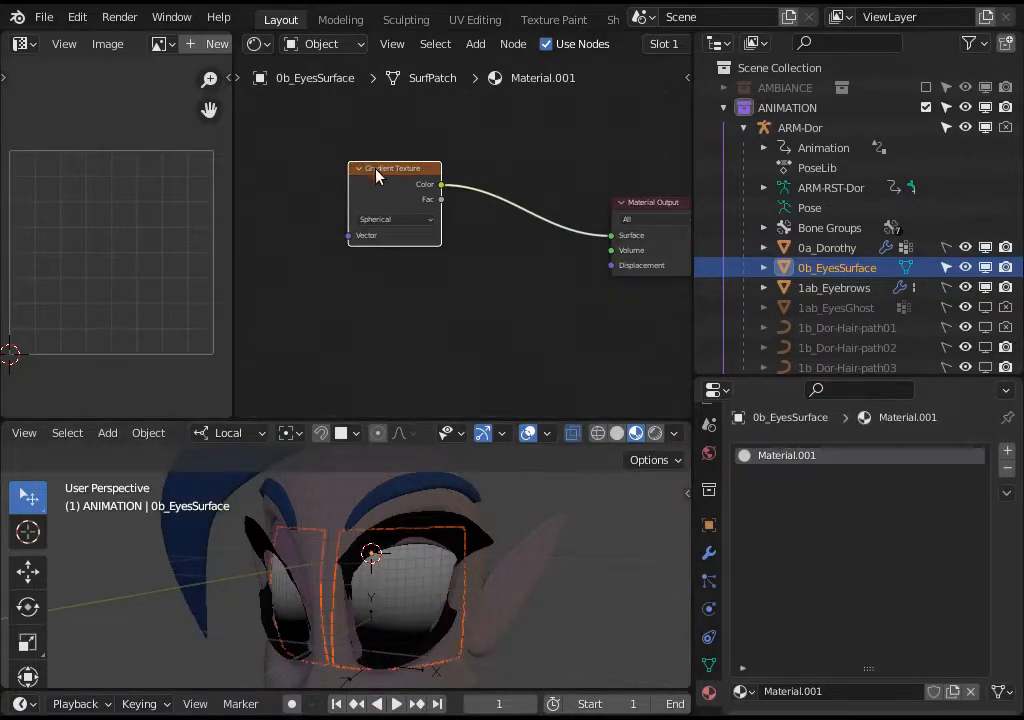
{"action": "left_click_drag", "start_coordinate": [377, 175], "coordinate": [421, 185]}
- Examine the UV layout of 0b_EyesSurface in edit mode by selecting and deselecting all geometry, and return to object mode
{"action": "key", "text": "Tab"}
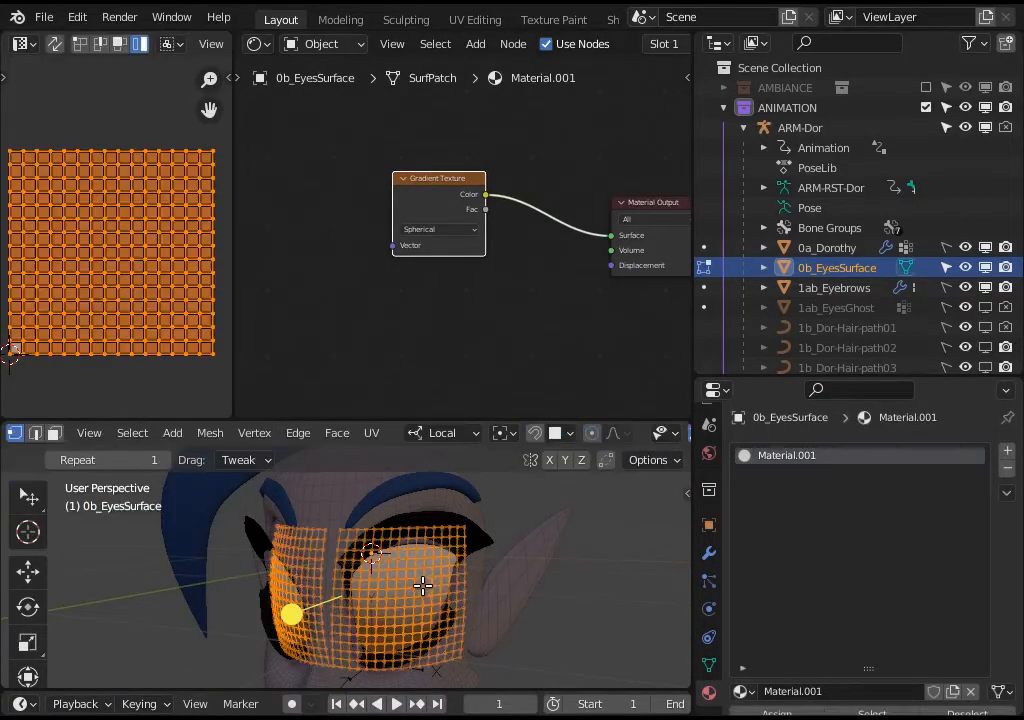
{"action": "key", "text": "alt+a"}
{"action": "key", "text": "a"}
{"action": "key", "text": "alt+a"}
{"action": "key", "text": "Tab"}
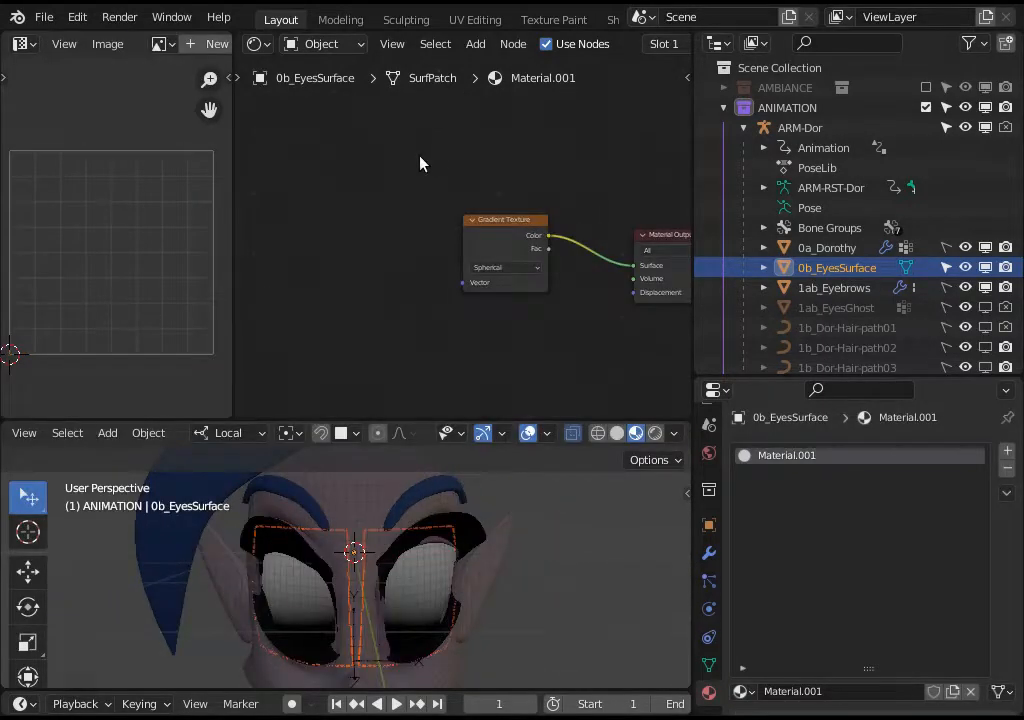
{"action": "key", "text": "shift+a"}
{"action": "mouse_move", "coordinate": [420, 162]}
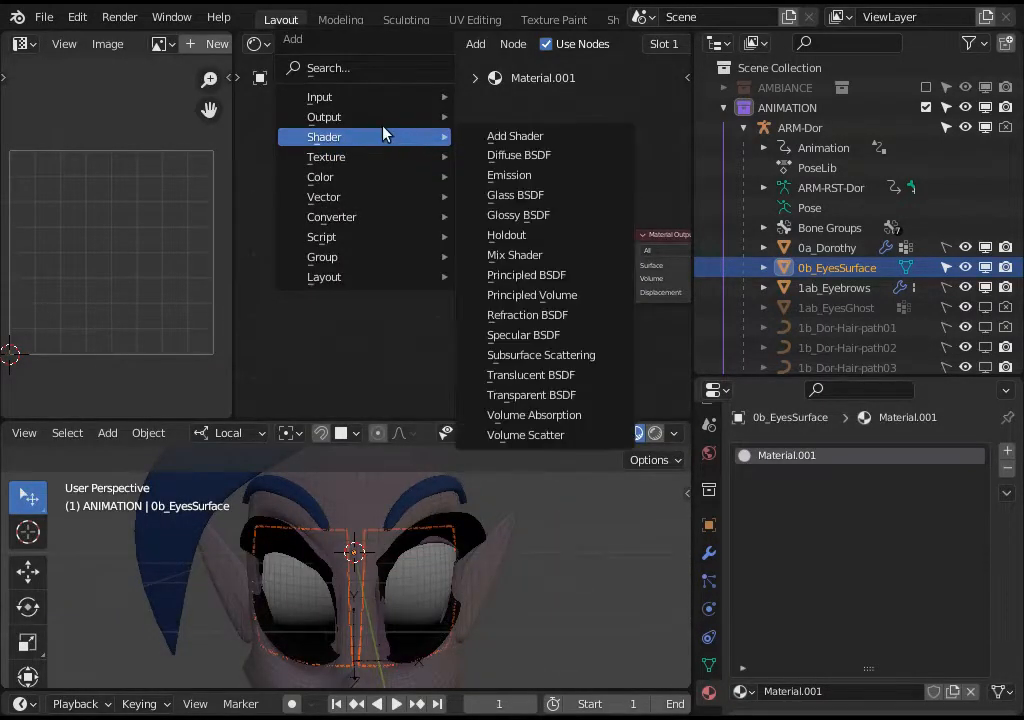
{"action": "mouse_move", "coordinate": [383, 103]}
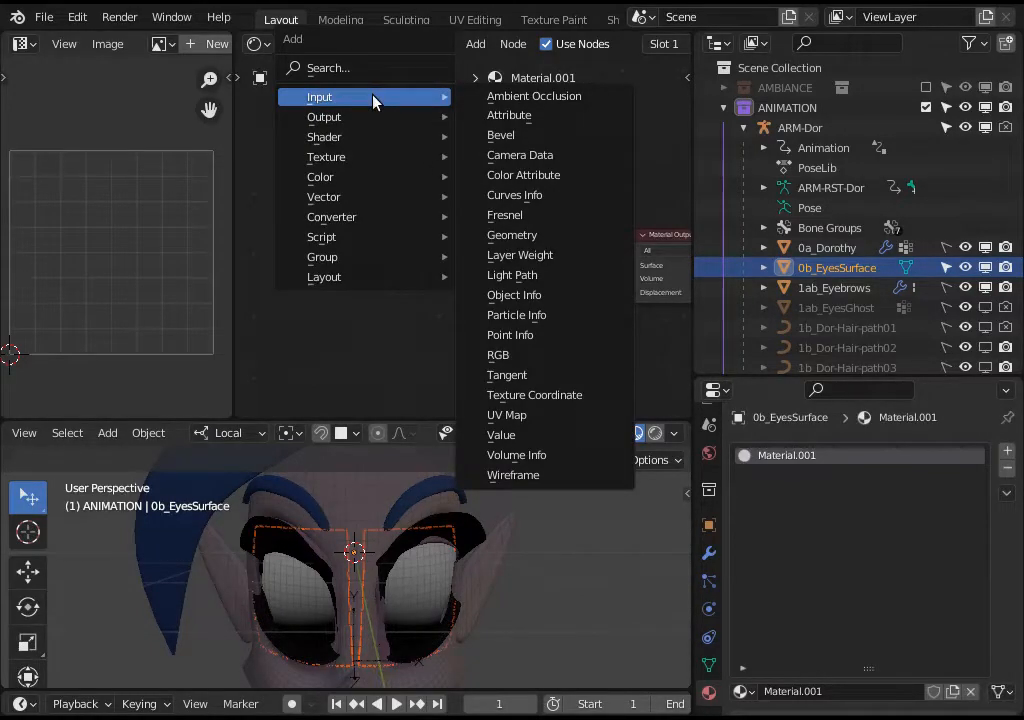
{"action": "key", "text": "Escape"}
- Add a Texture Coordinate node before the Gradient Texture and connect its UV output to the gradient's Vector input
{"action": "key", "text": "shift+a"}
{"action": "mouse_move", "coordinate": [434, 219]}
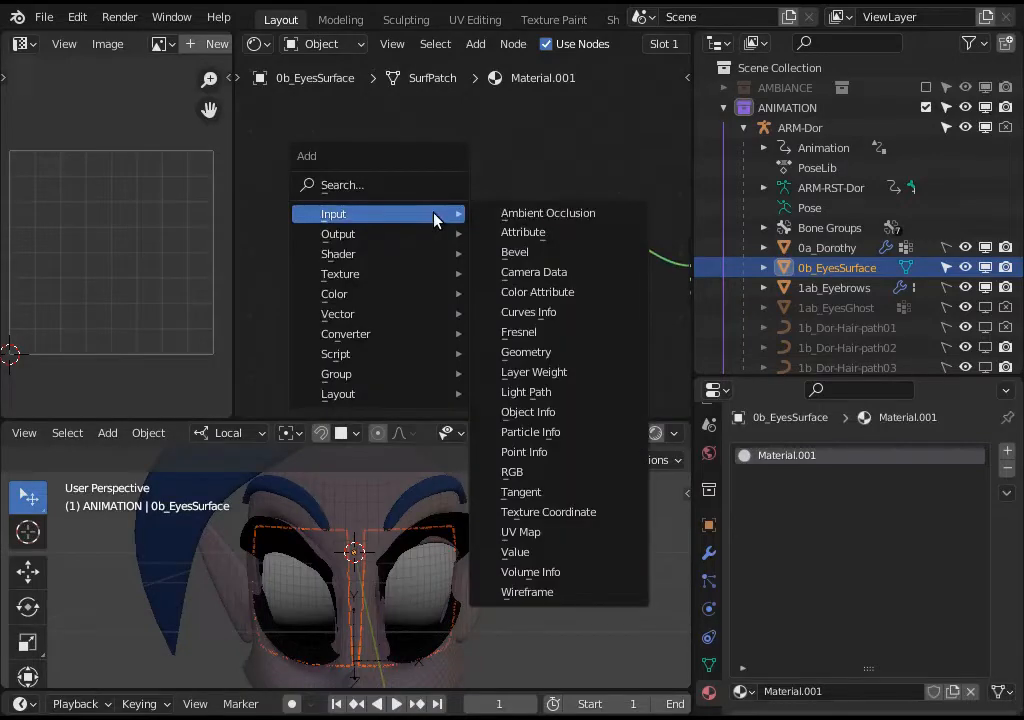
{"action": "left_click", "coordinate": [533, 512]}
{"action": "left_click", "coordinate": [425, 256]}
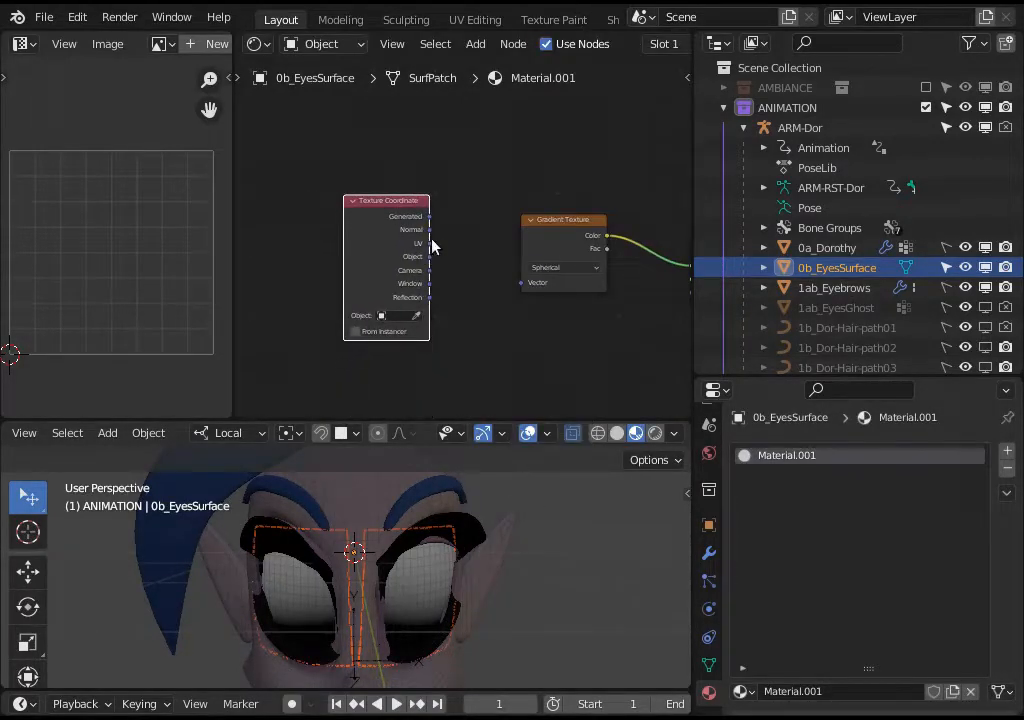
{"action": "left_click_drag", "start_coordinate": [430, 244], "coordinate": [522, 283]}
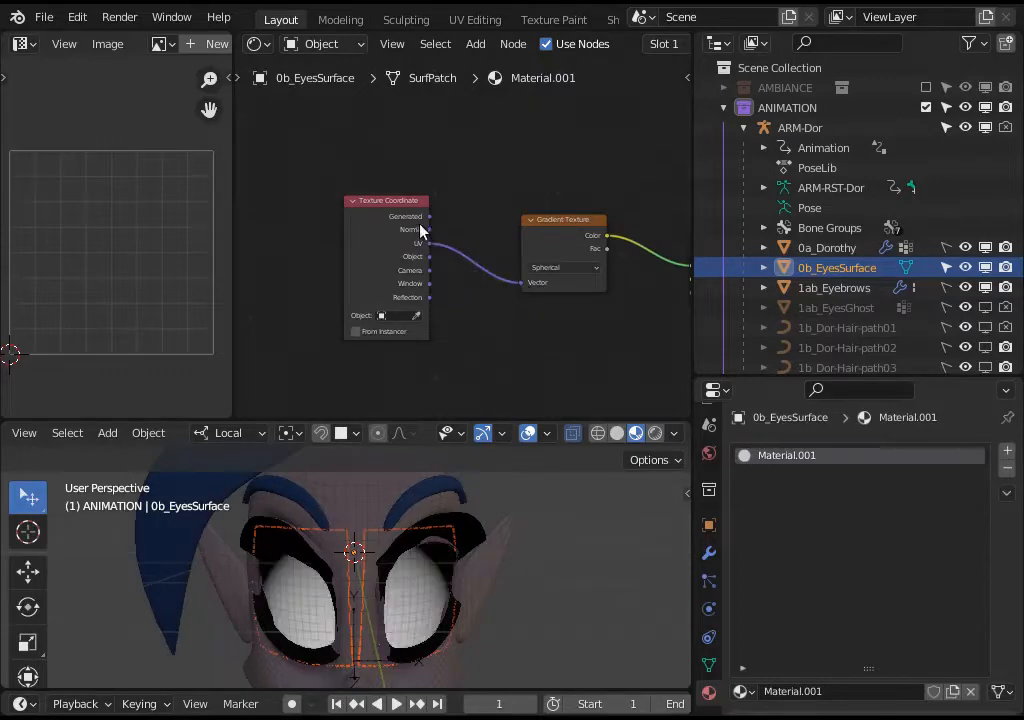
- Move the Texture Coordinate node farther from the Gradient Texture to leave room between them
{"action": "left_click_drag", "start_coordinate": [420, 230], "coordinate": [356, 236]}
{"action": "scroll", "coordinate": [393, 345], "scroll_direction": "up", "scroll_amount": 1}
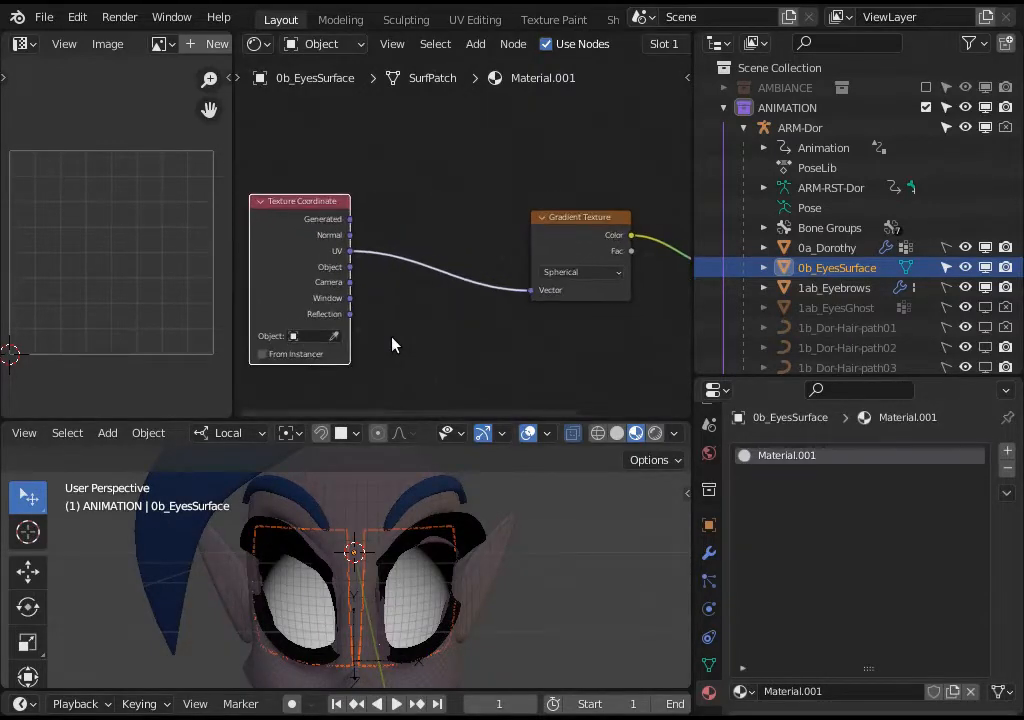
{"action": "scroll", "coordinate": [390, 310], "scroll_direction": "left", "scroll_amount": 1, "text": "ctrl"}
{"action": "scroll", "coordinate": [436, 366], "scroll_direction": "right", "scroll_amount": 5, "text": "ctrl"}
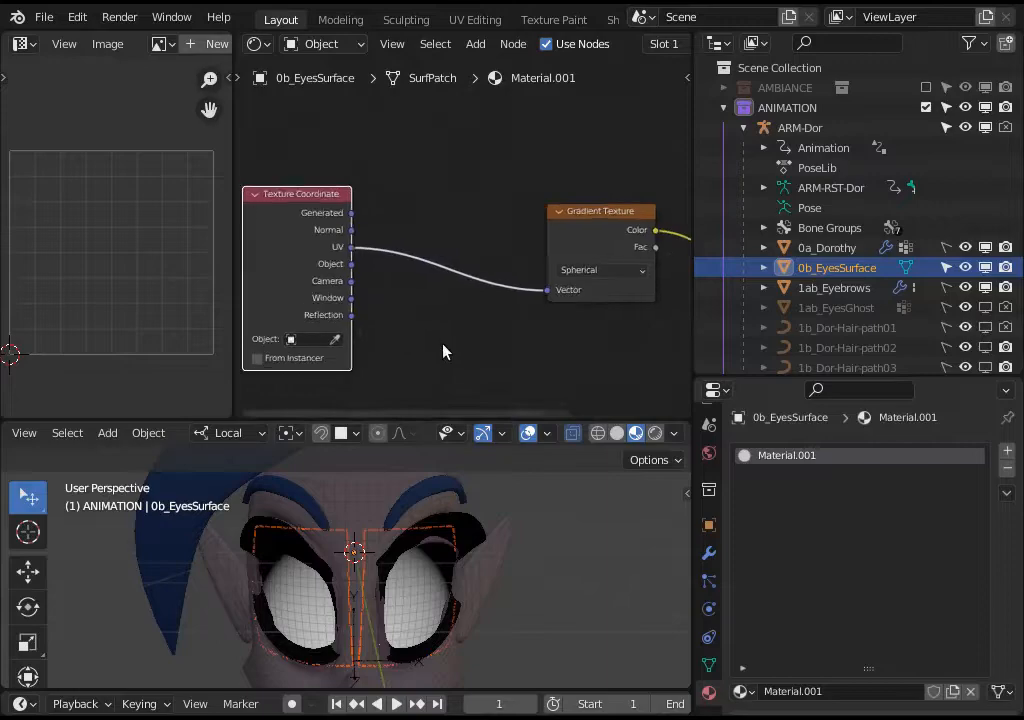
{"action": "scroll", "coordinate": [370, 323], "scroll_direction": "down", "scroll_amount": 2}
{"action": "middle_click_drag", "start_coordinate": [376, 318], "coordinate": [300, 326]}
- Space out the Gradient Texture and Material Output nodes and insert a ColorRamp node on the link between them
{"action": "left_click_drag", "start_coordinate": [372, 235], "coordinate": [338, 226]}
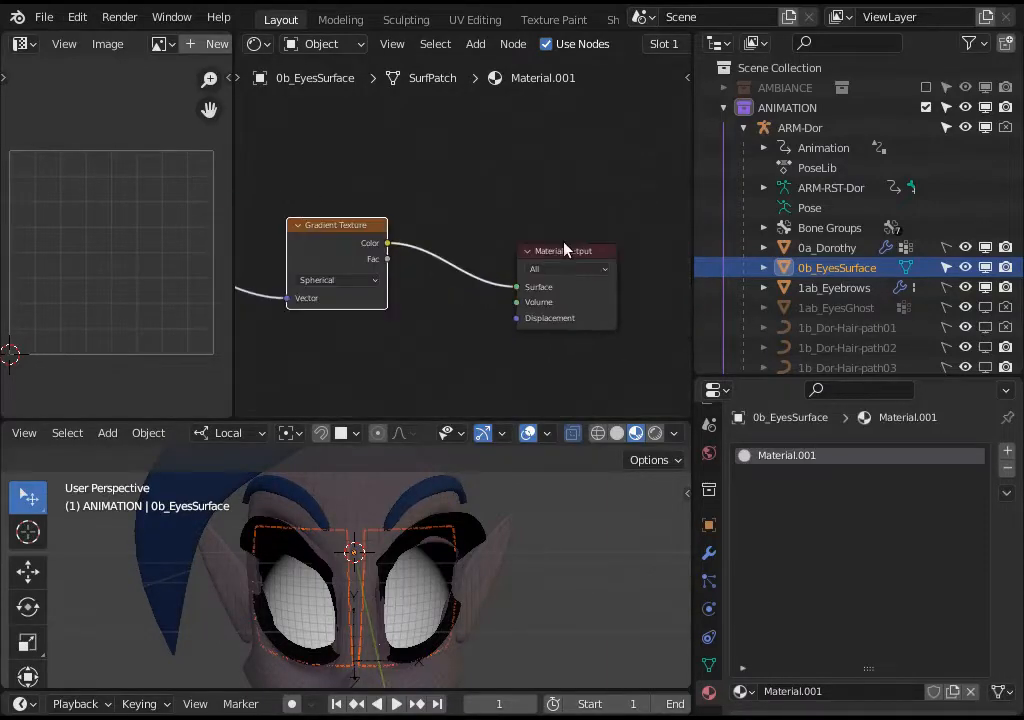
{"action": "left_click_drag", "start_coordinate": [576, 250], "coordinate": [650, 223]}
{"action": "scroll", "coordinate": [441, 306], "scroll_direction": "down", "scroll_amount": 3}
{"action": "key", "text": "shift+a"}
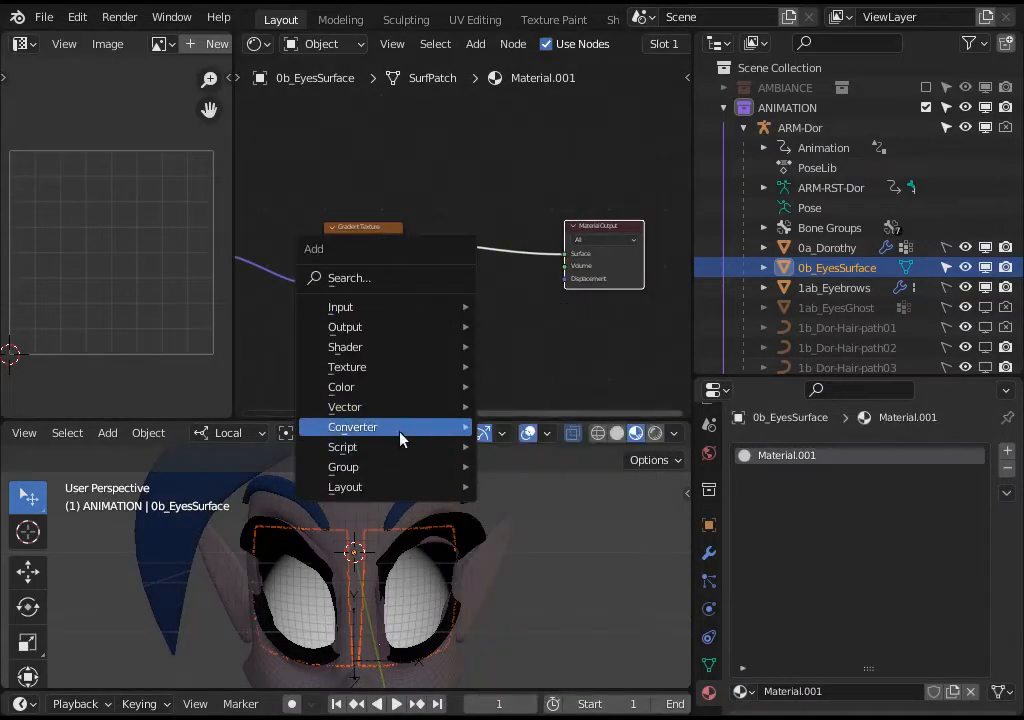
{"action": "mouse_move", "coordinate": [404, 438]}
{"action": "left_click", "coordinate": [550, 166]}
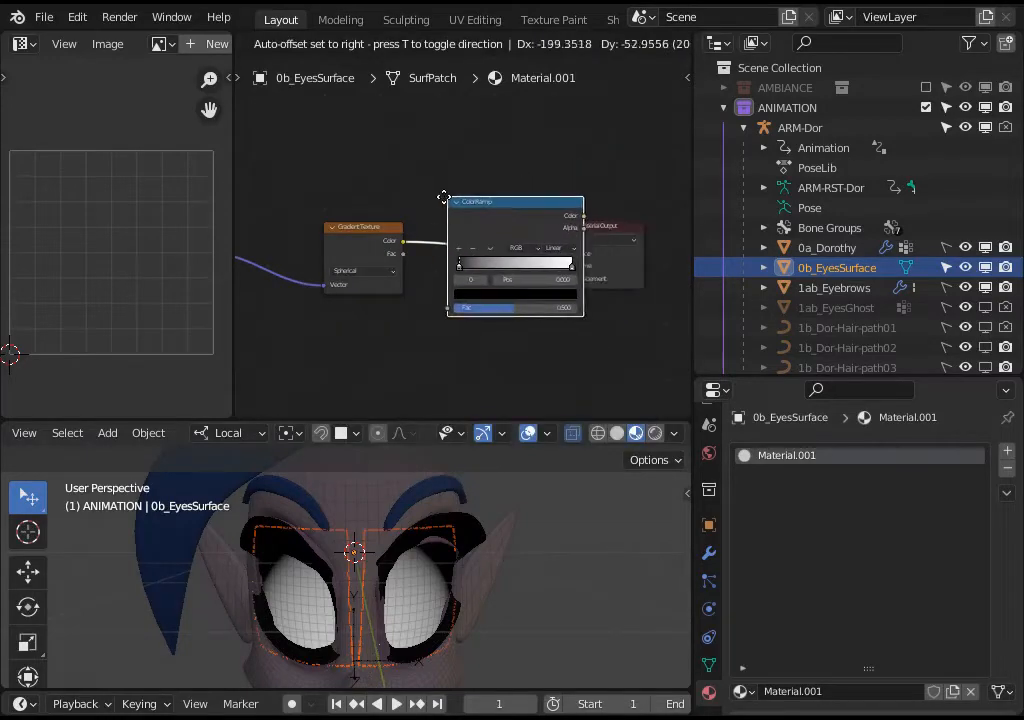
{"action": "left_click", "coordinate": [446, 190]}
{"action": "key", "text": "KP_Decimal"}
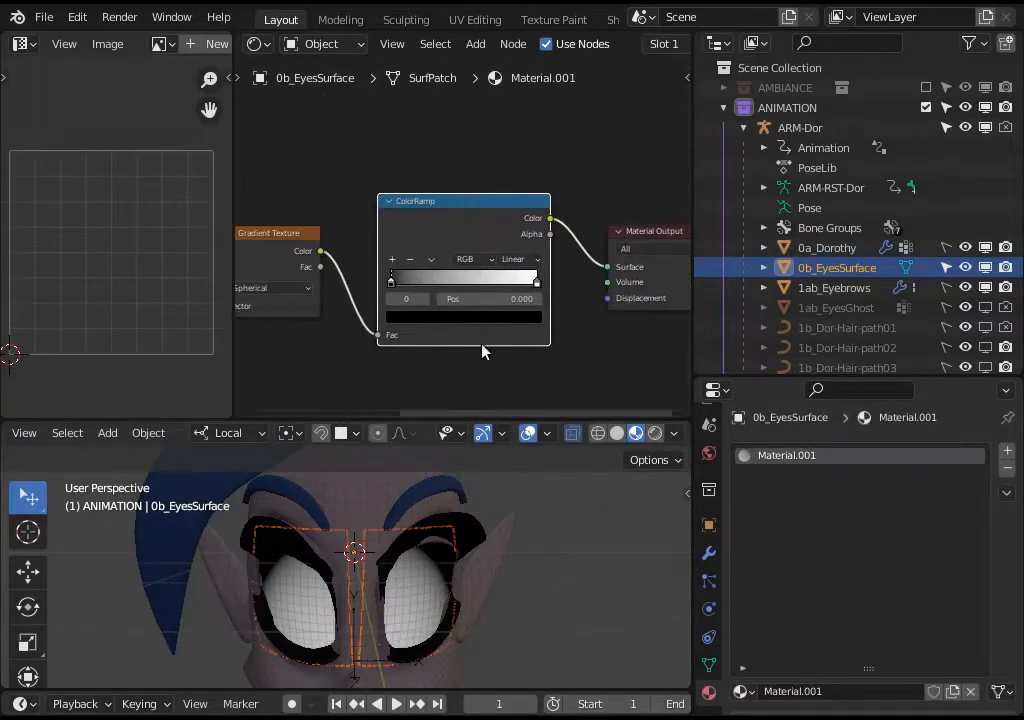
- Set the ColorRamp interpolation to Constant and swap its stops, with white at 0.000 and black at about 0.723
{"action": "left_click", "coordinate": [516, 260]}
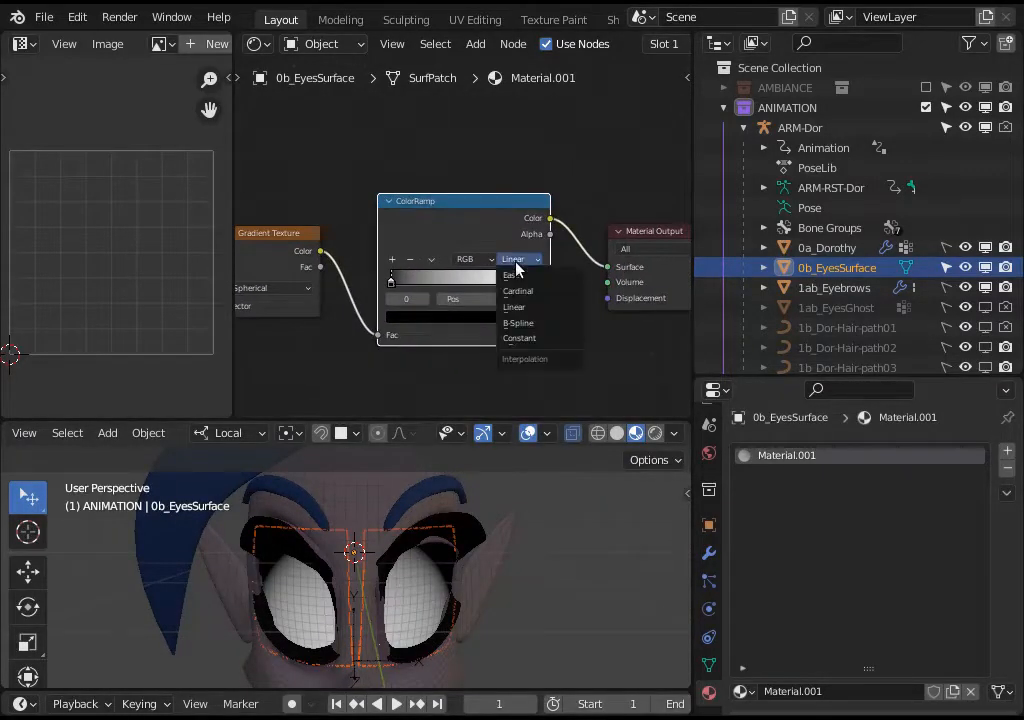
{"action": "left_click", "coordinate": [530, 338]}
{"action": "scroll", "coordinate": [520, 280], "scroll_direction": "up", "scroll_amount": 1}
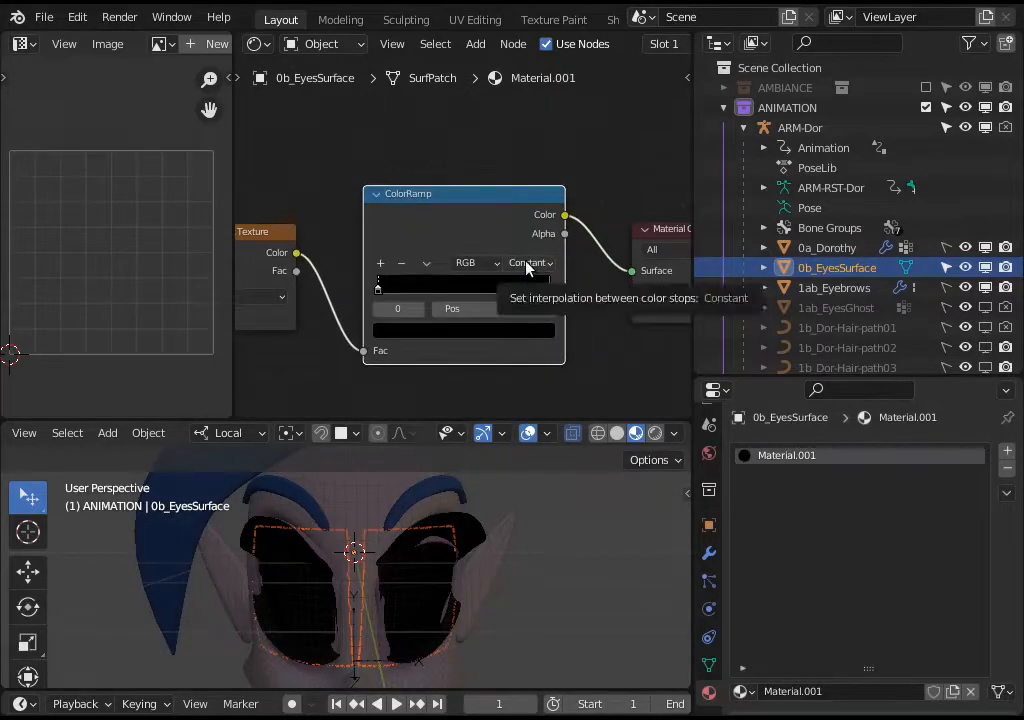
{"action": "scroll", "coordinate": [540, 282], "scroll_direction": "up", "scroll_amount": 1}
{"action": "left_click_drag", "start_coordinate": [549, 290], "coordinate": [519, 295]}
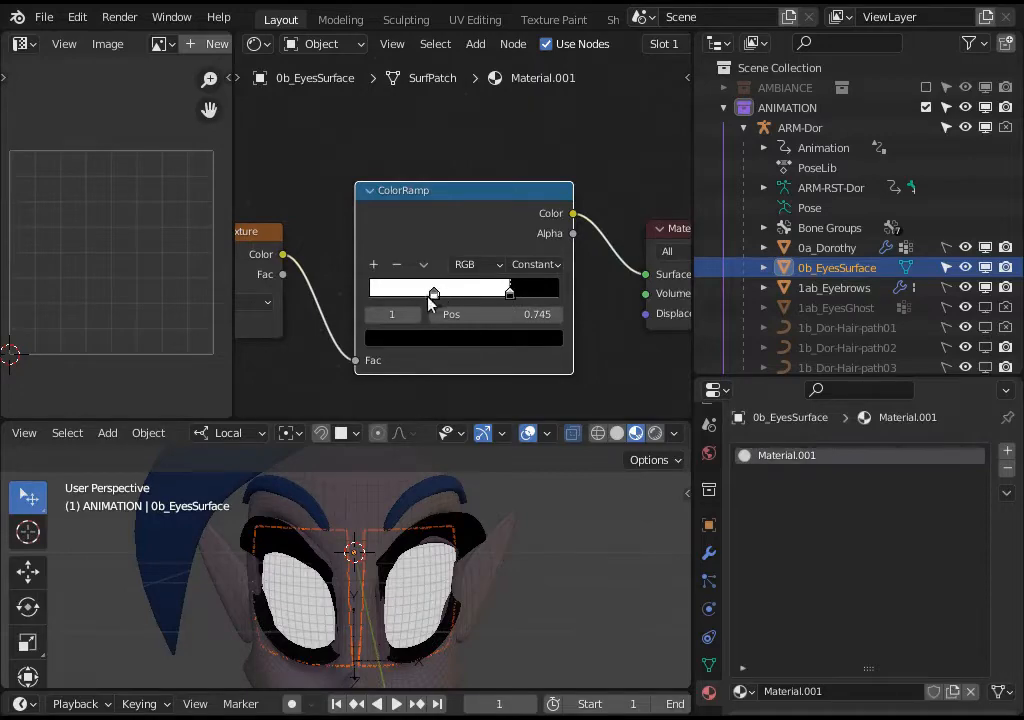
{"action": "left_click_drag", "start_coordinate": [428, 303], "coordinate": [377, 303]}
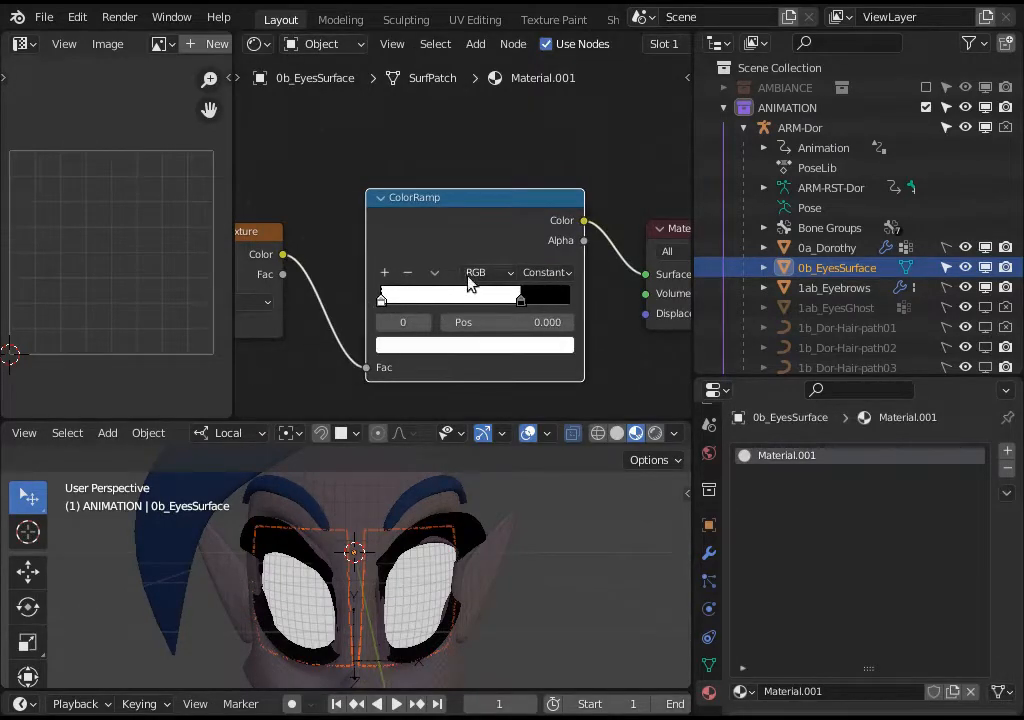
{"action": "mouse_move", "coordinate": [513, 300]}
{"action": "left_mouse_down"}
{"action": "mouse_move", "coordinate": [412, 307]}
{"action": "mouse_move", "coordinate": [540, 300]}
{"action": "mouse_move", "coordinate": [522, 300]}
{"action": "left_mouse_up"}
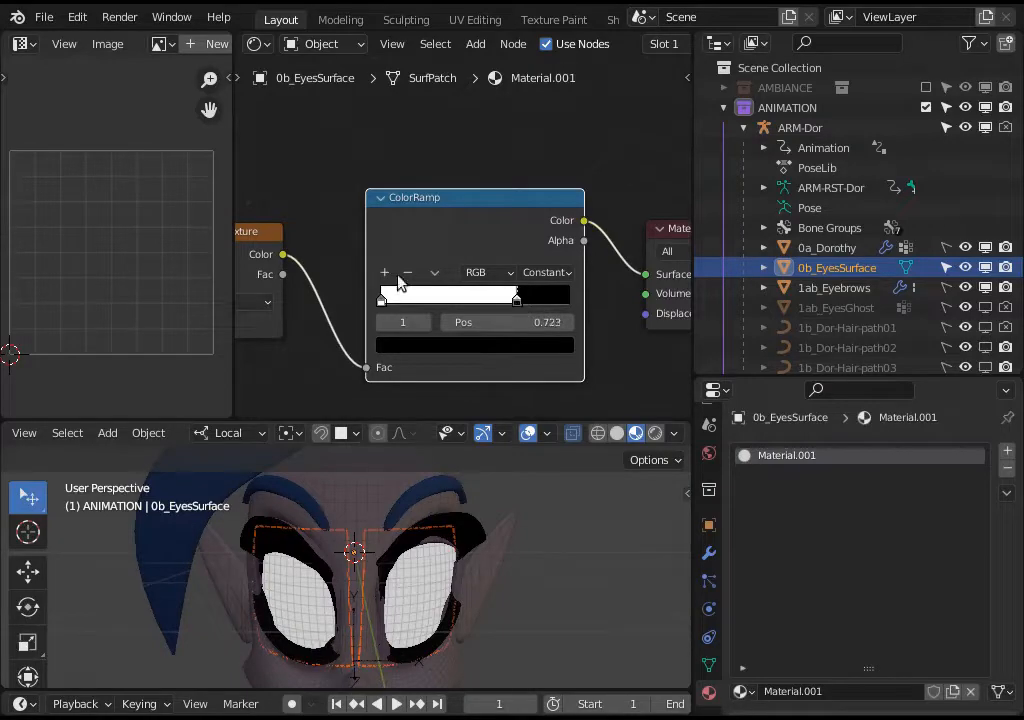
- Add a middle stop to the ColorRamp and colour it dark brown with hue 0.041 and saturation 0.864
{"action": "left_click", "coordinate": [383, 272]}
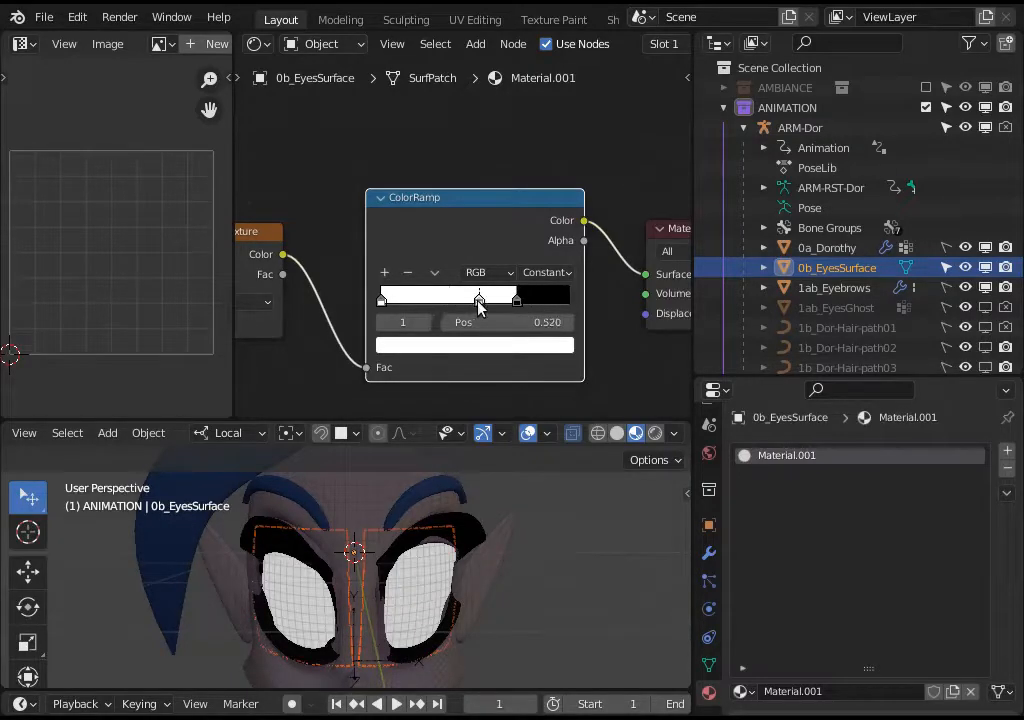
{"action": "left_click", "coordinate": [487, 345]}
{"action": "mouse_move", "coordinate": [370, 163]}
{"action": "left_mouse_down"}
{"action": "mouse_move", "coordinate": [434, 205]}
{"action": "mouse_move", "coordinate": [435, 192]}
{"action": "left_mouse_up"}
{"action": "mouse_move", "coordinate": [533, 124]}
{"action": "left_mouse_down"}
{"action": "mouse_move", "coordinate": [532, 190]}
{"action": "mouse_move", "coordinate": [532, 169]}
{"action": "mouse_move", "coordinate": [537, 178]}
{"action": "left_mouse_up"}
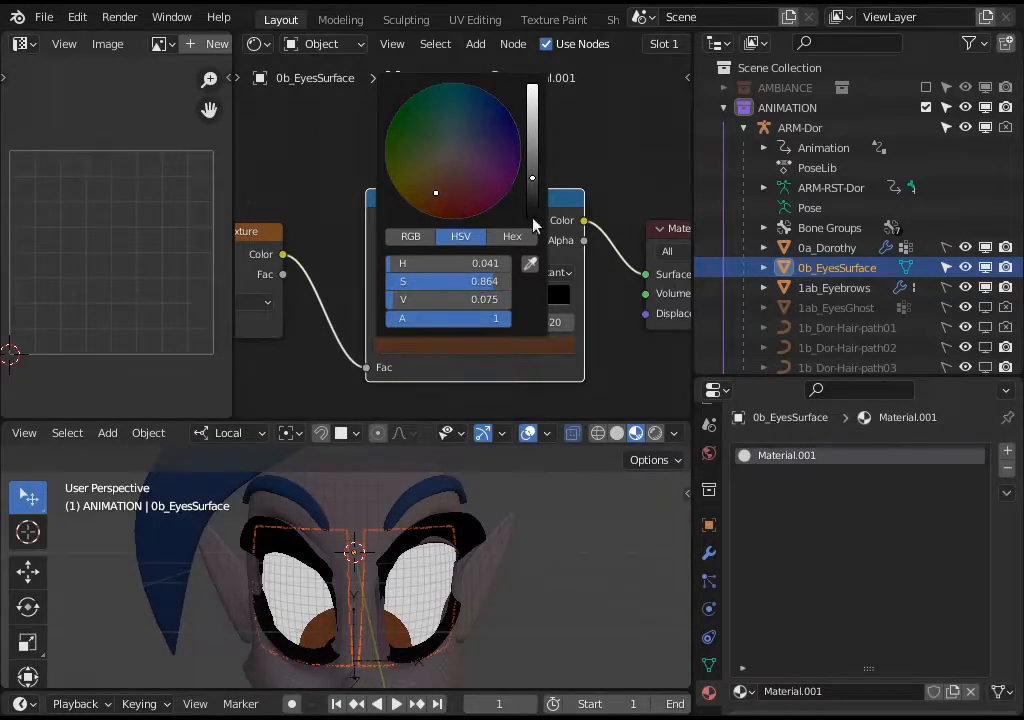
- Adjust the iris ring by placing the brown stop at about 0.452 and the black stop at about 0.609
{"action": "mouse_move", "coordinate": [481, 299]}
{"action": "left_mouse_down"}
{"action": "mouse_move", "coordinate": [462, 300]}
{"action": "mouse_move", "coordinate": [500, 300]}
{"action": "left_mouse_up"}
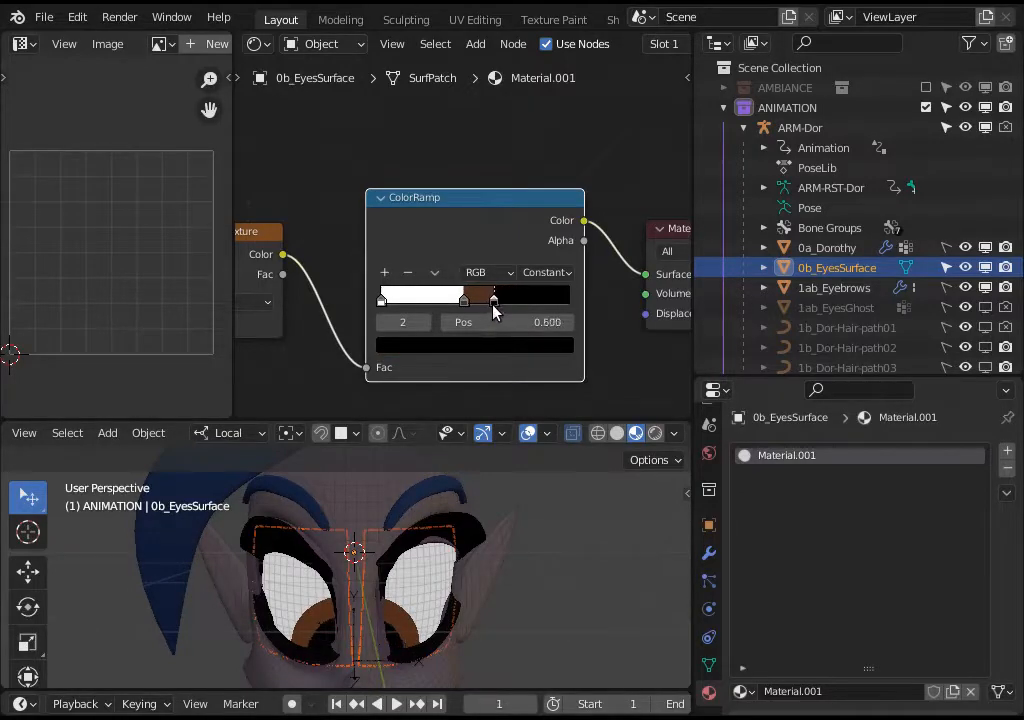
{"action": "left_click", "coordinate": [464, 303]}
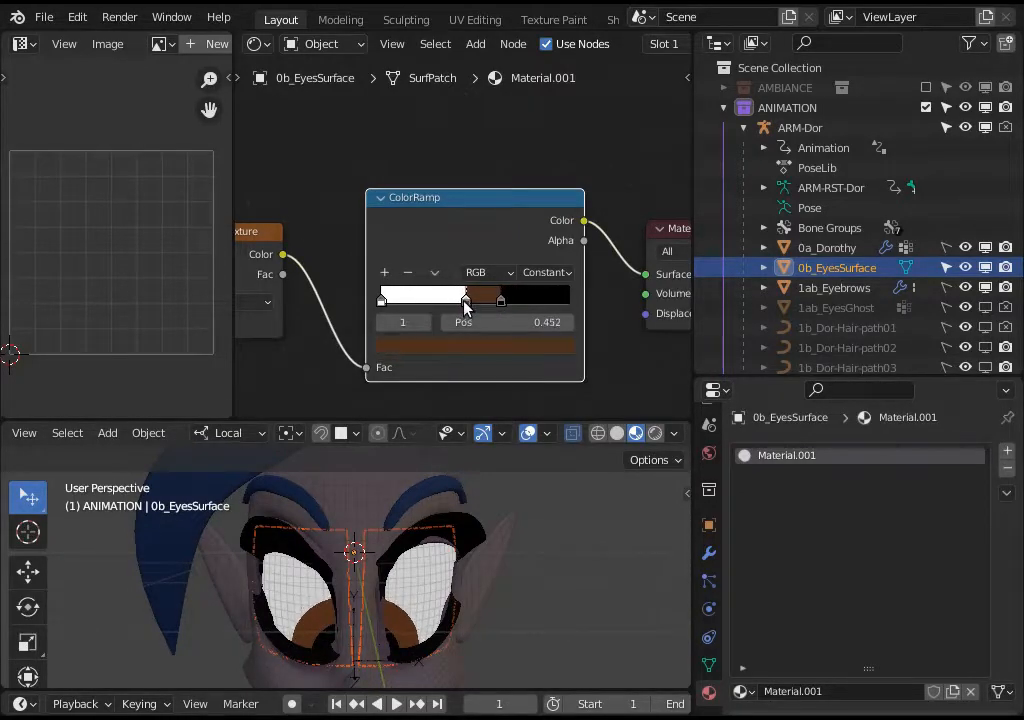
{"action": "left_click_drag", "start_coordinate": [497, 300], "coordinate": [500, 303]}
{"action": "left_click_drag", "start_coordinate": [493, 300], "coordinate": [491, 300]}
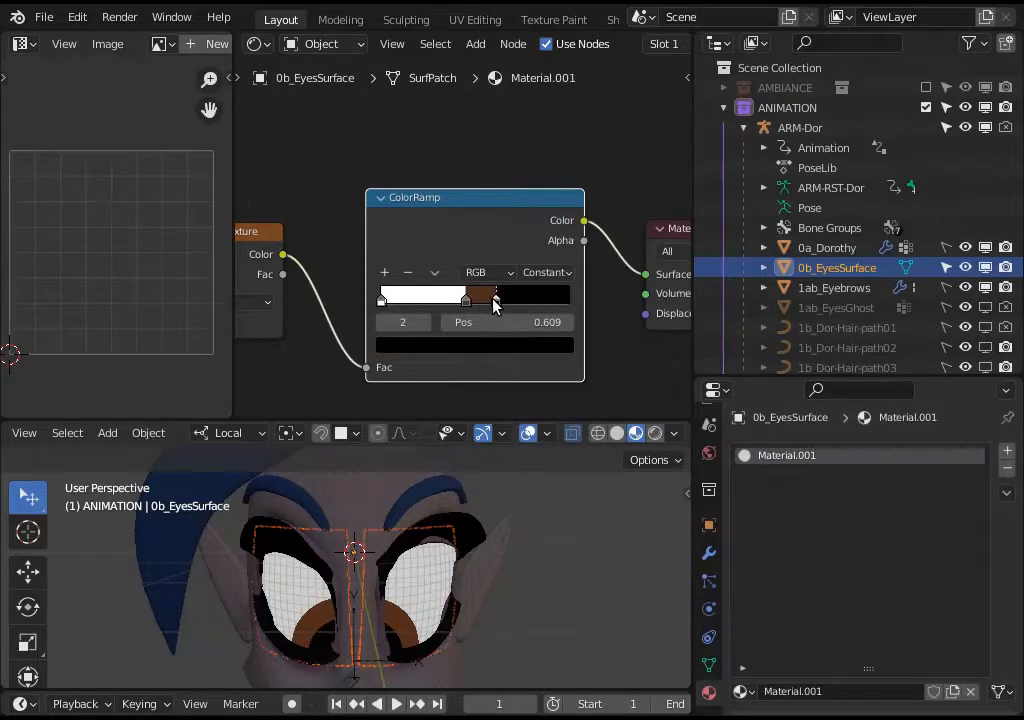
- Insert a Mapping node on the link between the Texture Coordinate and Gradient Texture nodes
{"action": "scroll", "coordinate": [407, 286], "scroll_direction": "down", "scroll_amount": 3}
{"action": "middle_click_drag", "start_coordinate": [366, 311], "coordinate": [422, 325]}
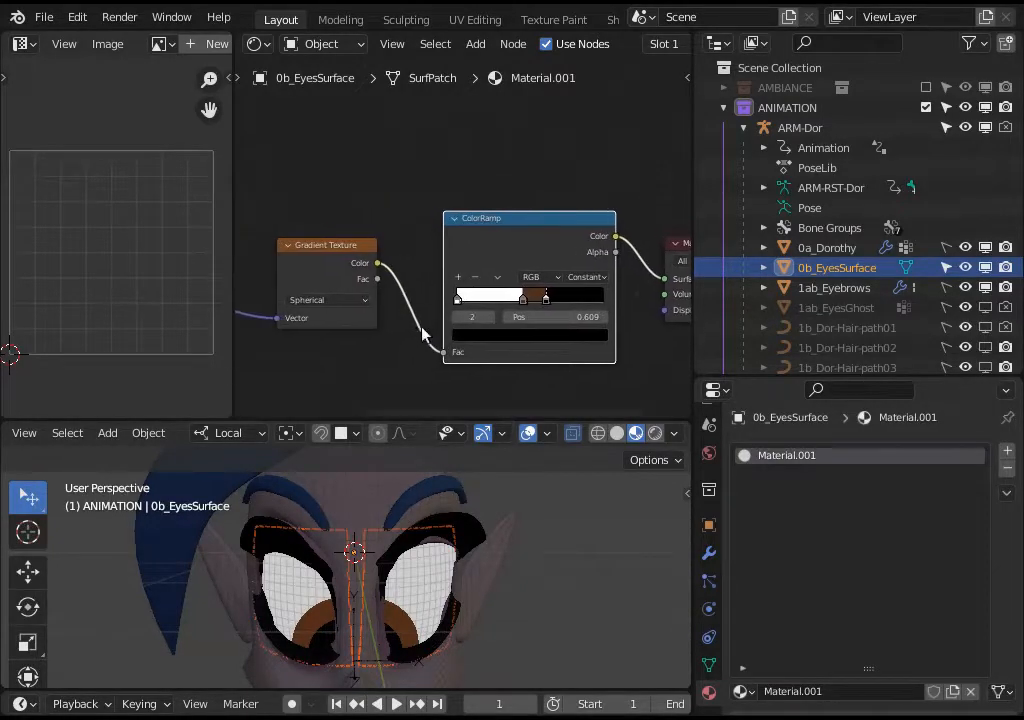
{"action": "scroll", "coordinate": [376, 313], "scroll_direction": "down", "scroll_amount": 2}
{"action": "scroll", "coordinate": [396, 305], "scroll_direction": "up", "scroll_amount": 2}
{"action": "middle_click_drag", "start_coordinate": [228, 249], "coordinate": [255, 260]}
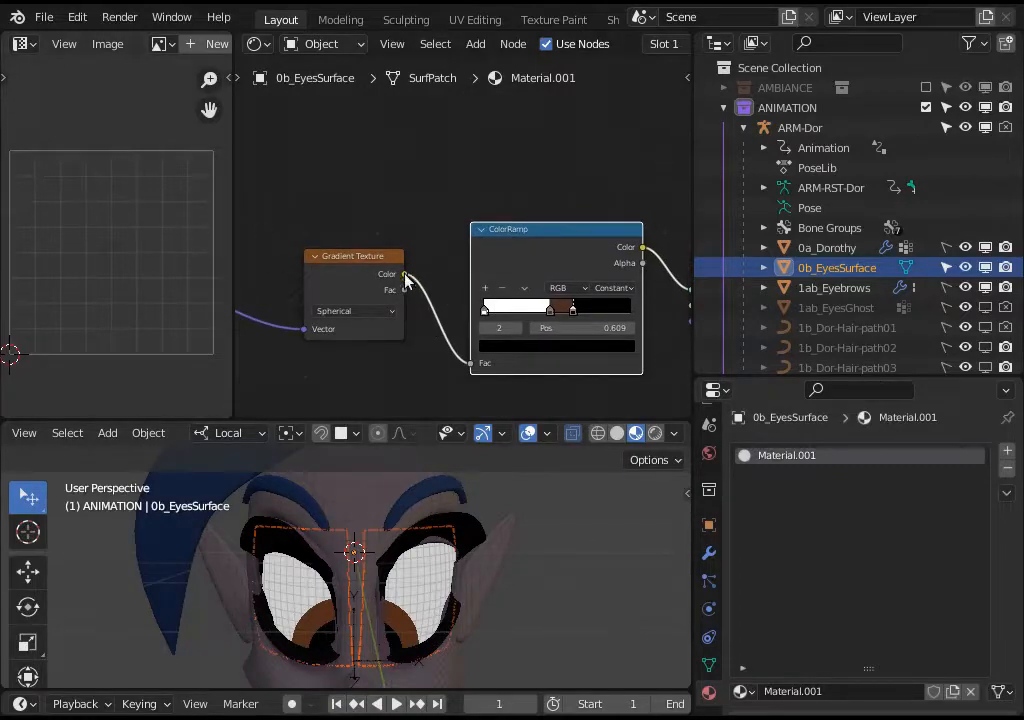
{"action": "middle_click_drag", "start_coordinate": [405, 281], "coordinate": [660, 260]}
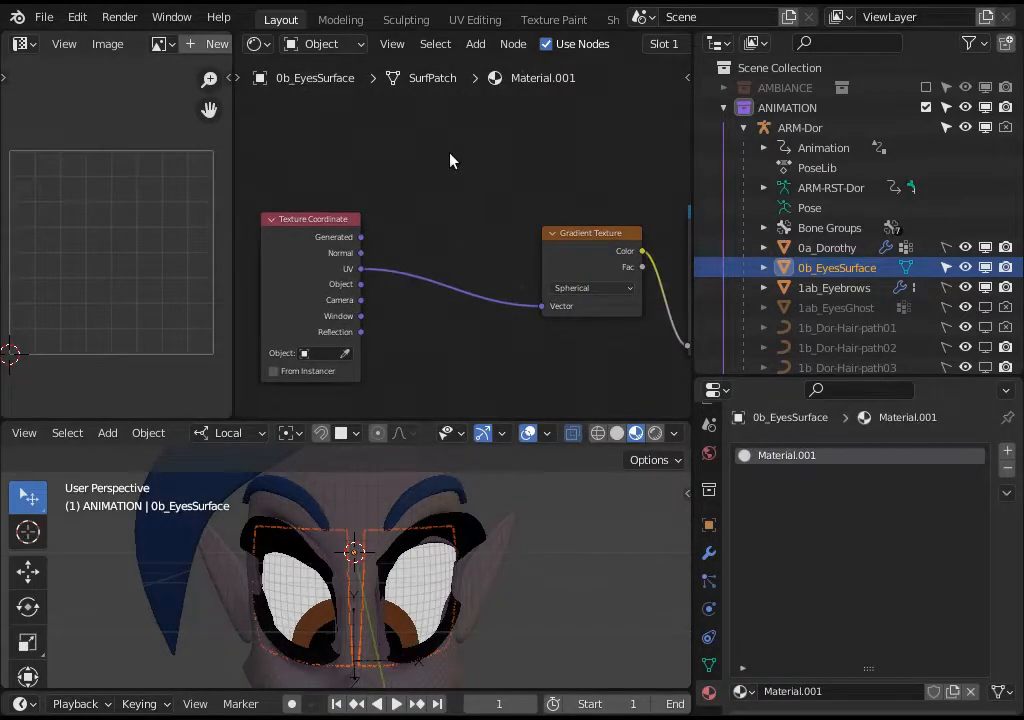
{"action": "key", "text": "shift+a"}
{"action": "mouse_move", "coordinate": [434, 119]}
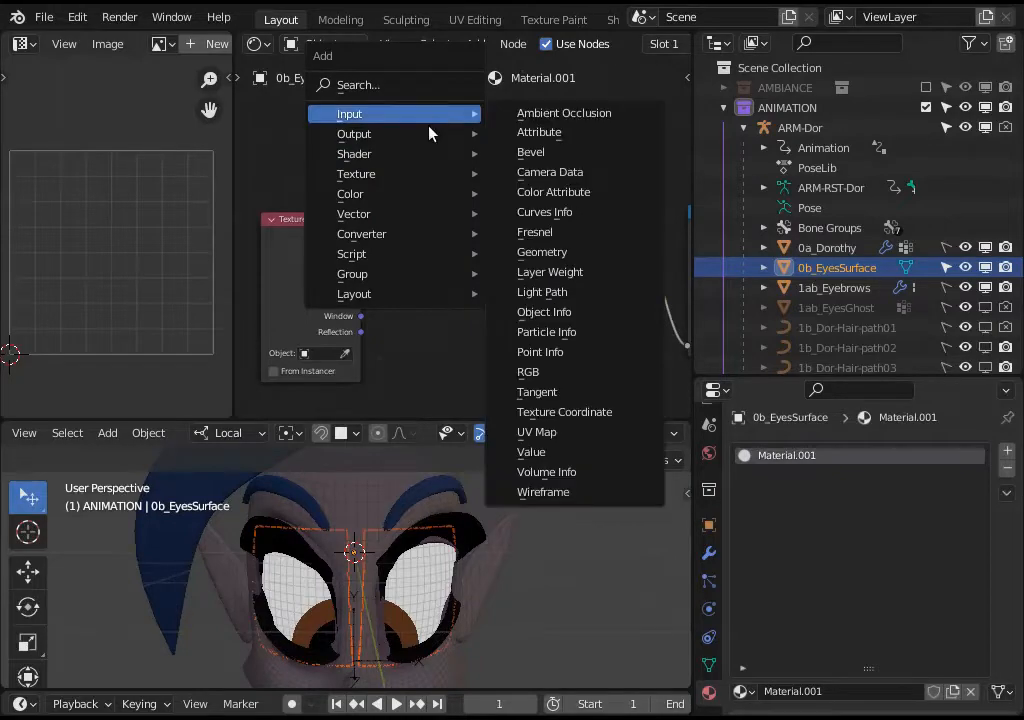
{"action": "mouse_move", "coordinate": [414, 214]}
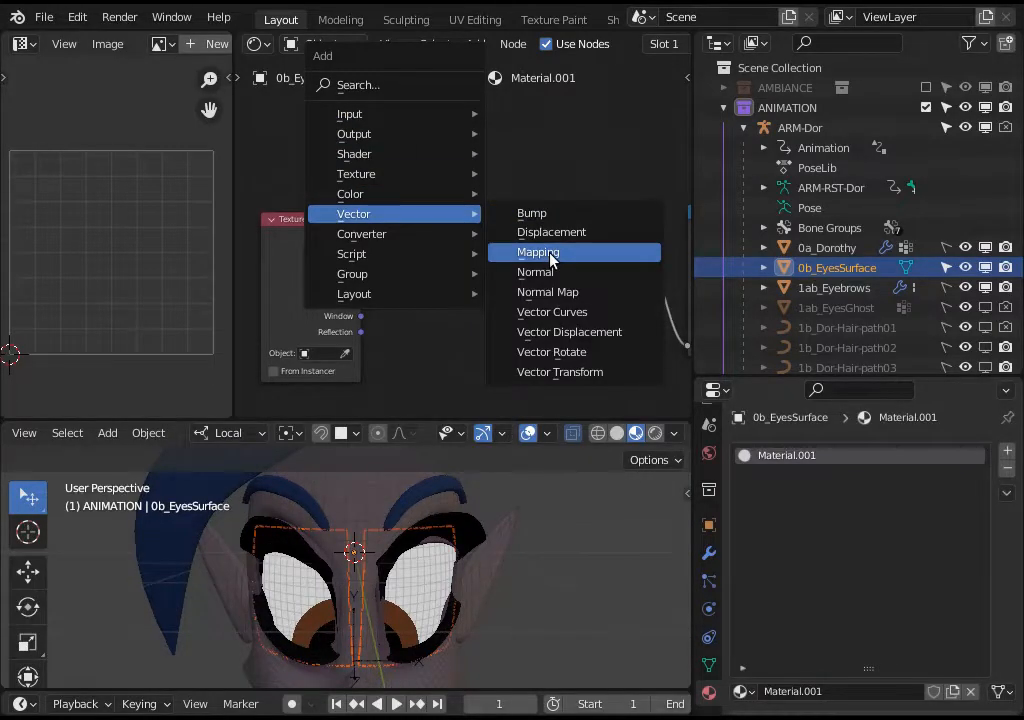
{"action": "left_click", "coordinate": [550, 259]}
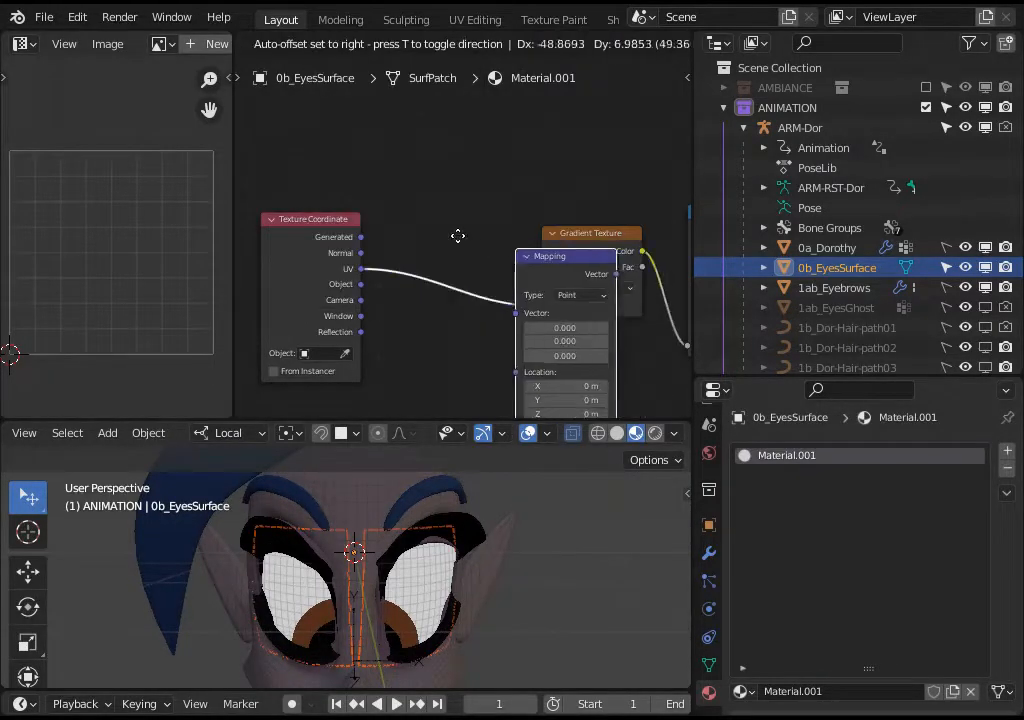
{"action": "left_click", "coordinate": [413, 205]}
- Examine the Mapping node and the eye surface mesh with its UVs from the front in edit mode, and return to object mode
{"action": "middle_click_drag", "start_coordinate": [432, 279], "coordinate": [390, 265]}
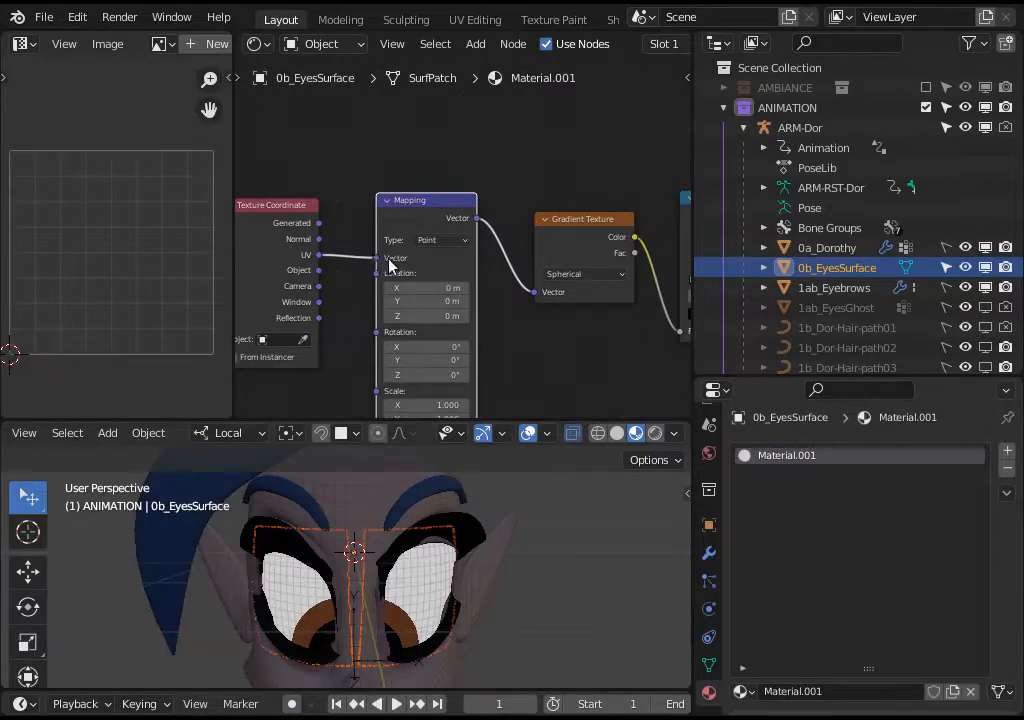
{"action": "middle_click_drag", "start_coordinate": [465, 274], "coordinate": [437, 208]}
{"action": "scroll", "coordinate": [443, 246], "scroll_direction": "up", "scroll_amount": 1}
{"action": "middle_click_drag", "start_coordinate": [458, 263], "coordinate": [467, 241]}
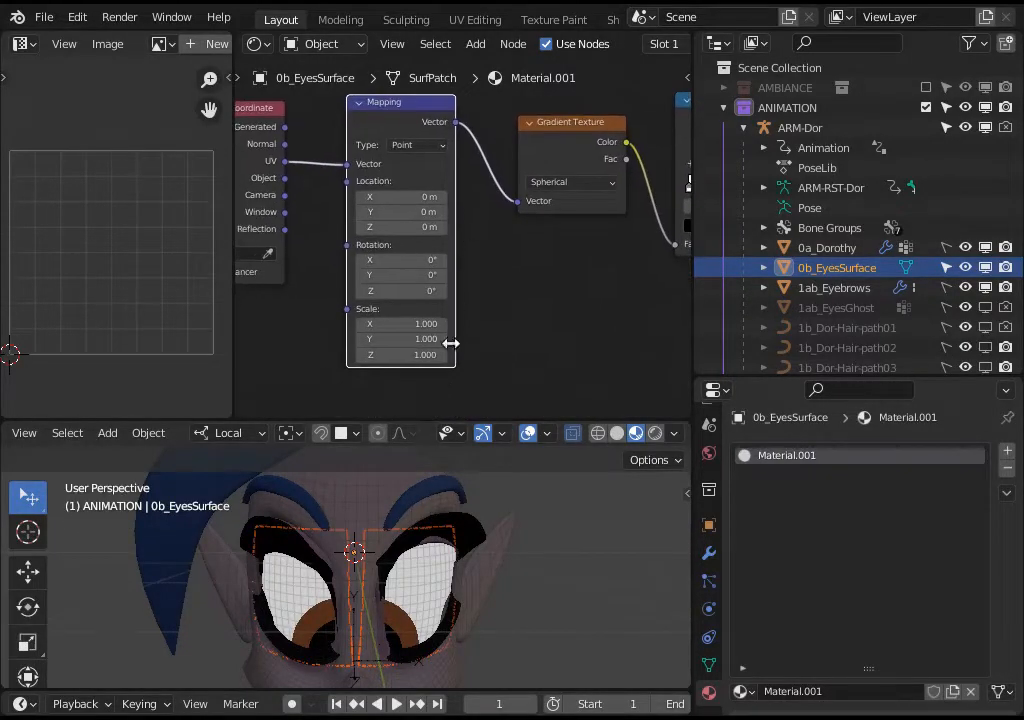
{"action": "key", "text": "KP_1"}
{"action": "scroll", "coordinate": [430, 527], "scroll_direction": "up", "scroll_amount": 1}
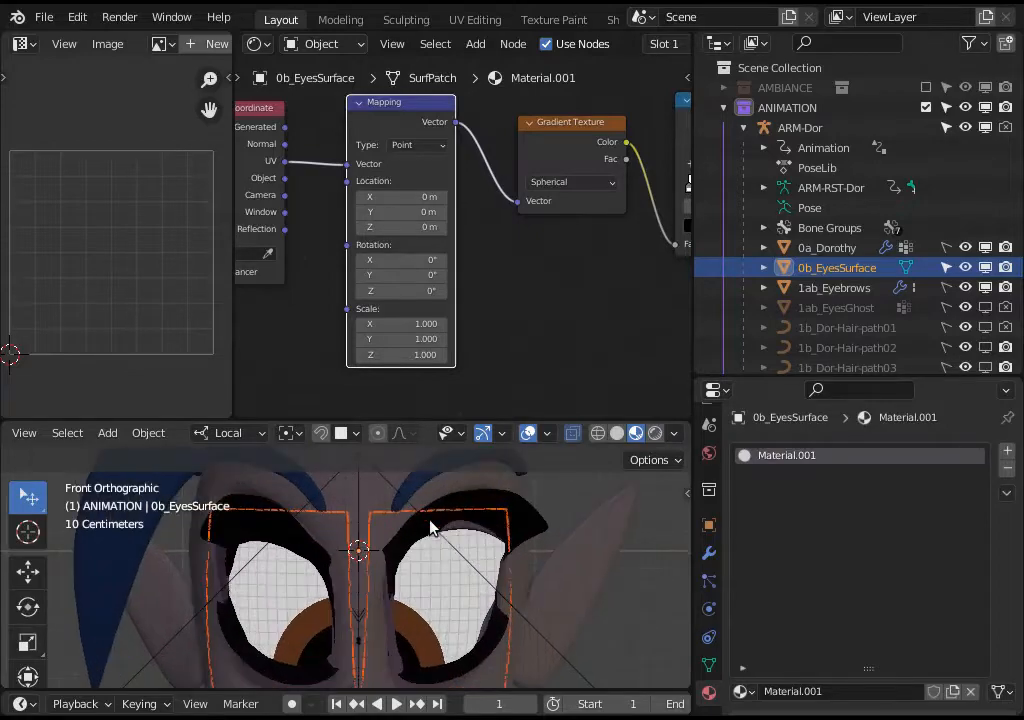
{"action": "middle_click_drag", "start_coordinate": [415, 594], "coordinate": [428, 537], "text": "shift"}
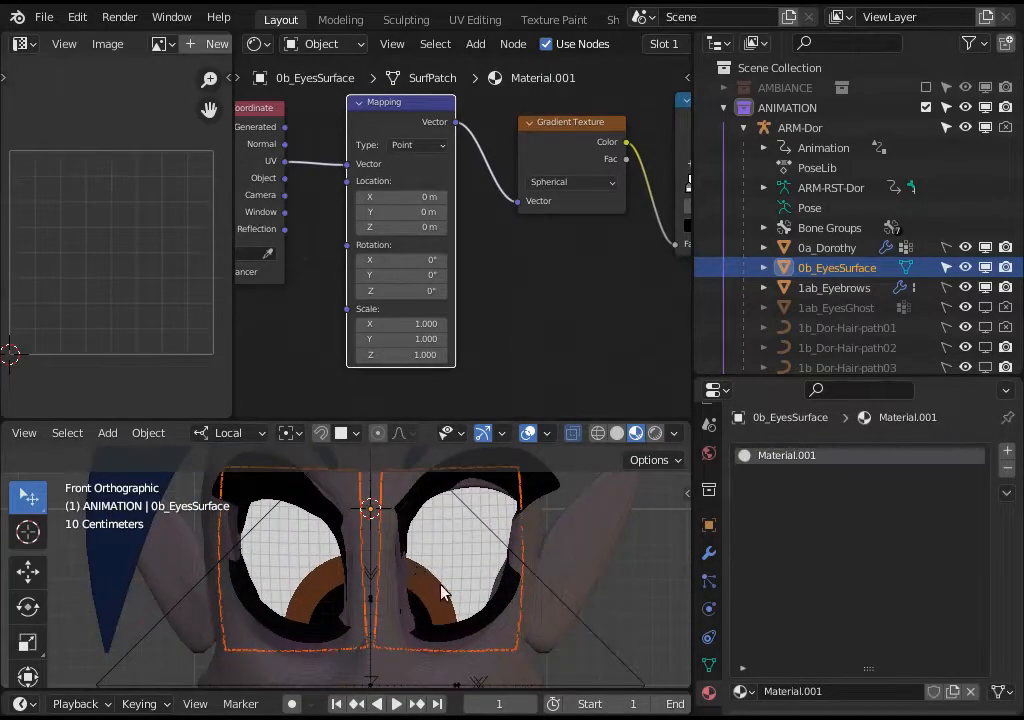
{"action": "scroll", "coordinate": [428, 612], "scroll_direction": "up", "scroll_amount": 1}
{"action": "key", "text": "Tab"}
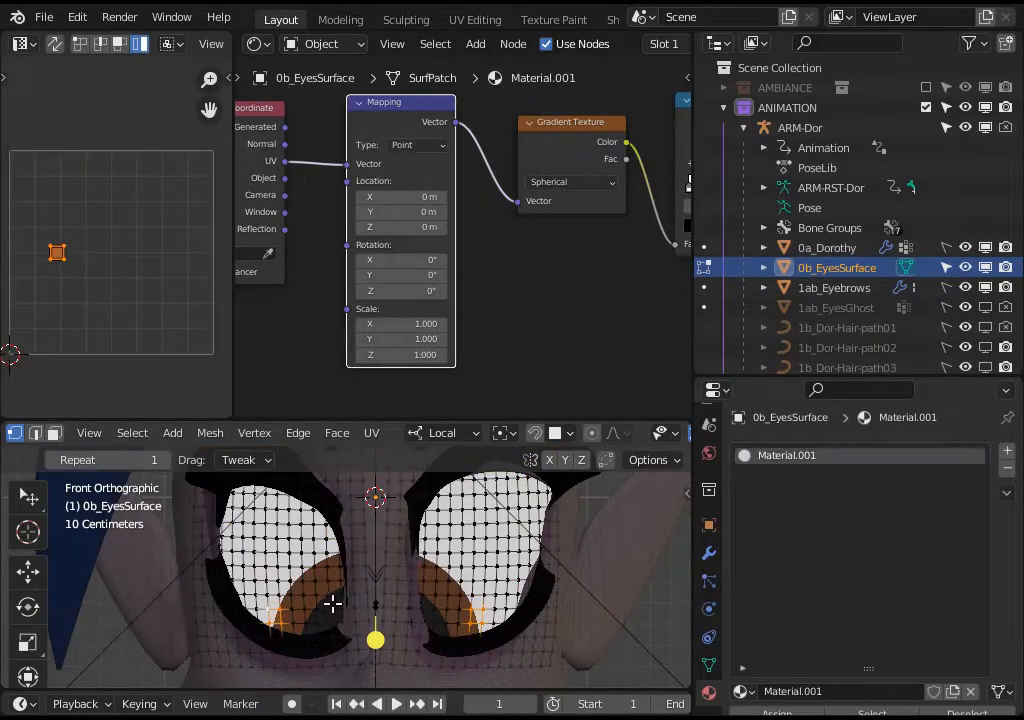
{"action": "scroll", "coordinate": [332, 603], "scroll_direction": "down", "scroll_amount": 2}
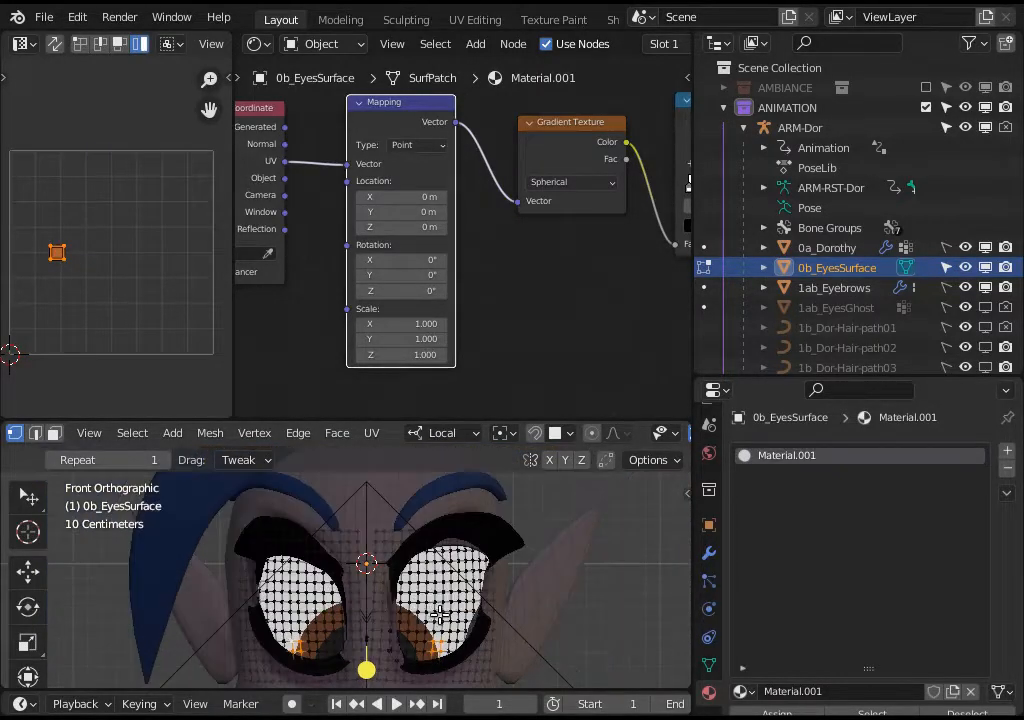
{"action": "scroll", "coordinate": [478, 268], "scroll_direction": "down", "scroll_amount": 1}
{"action": "scroll", "coordinate": [478, 268], "scroll_direction": "up", "scroll_amount": 1}
{"action": "left_click", "coordinate": [478, 268]}
{"action": "key", "text": "Tab"}
{"action": "scroll", "coordinate": [525, 216], "scroll_direction": "down", "scroll_amount": 1}
{"action": "scroll", "coordinate": [521, 263], "scroll_direction": "down", "scroll_amount": 1}
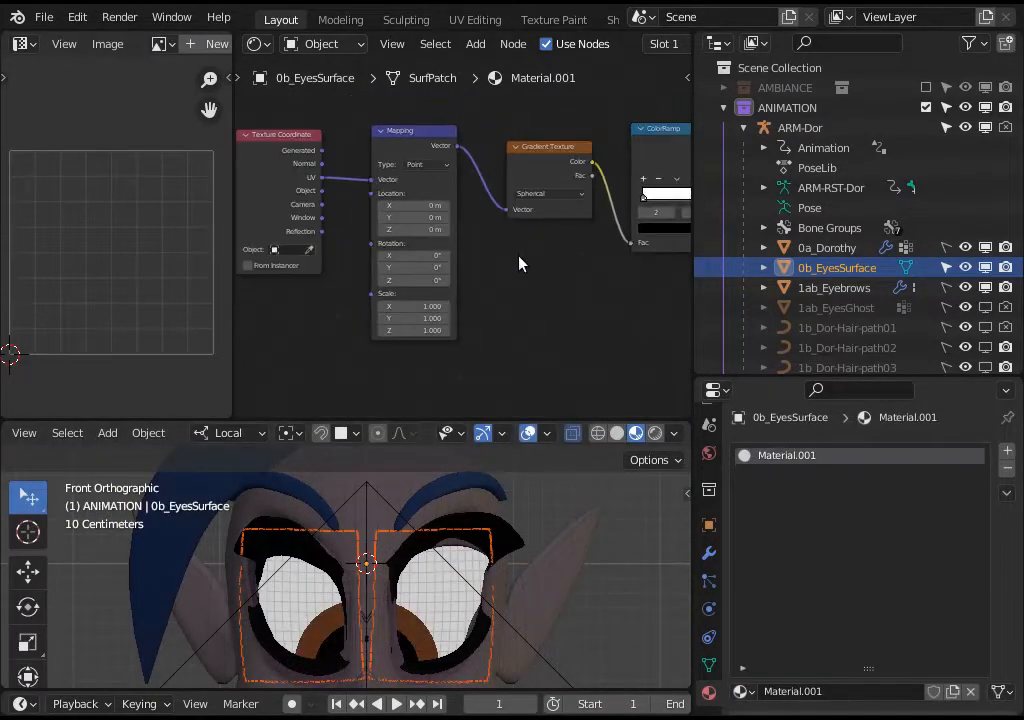
- Try the Mapping node's X Location at 0.2 m and restore it to 0 m
{"action": "scroll", "coordinate": [470, 238], "scroll_direction": "up", "scroll_amount": 1}
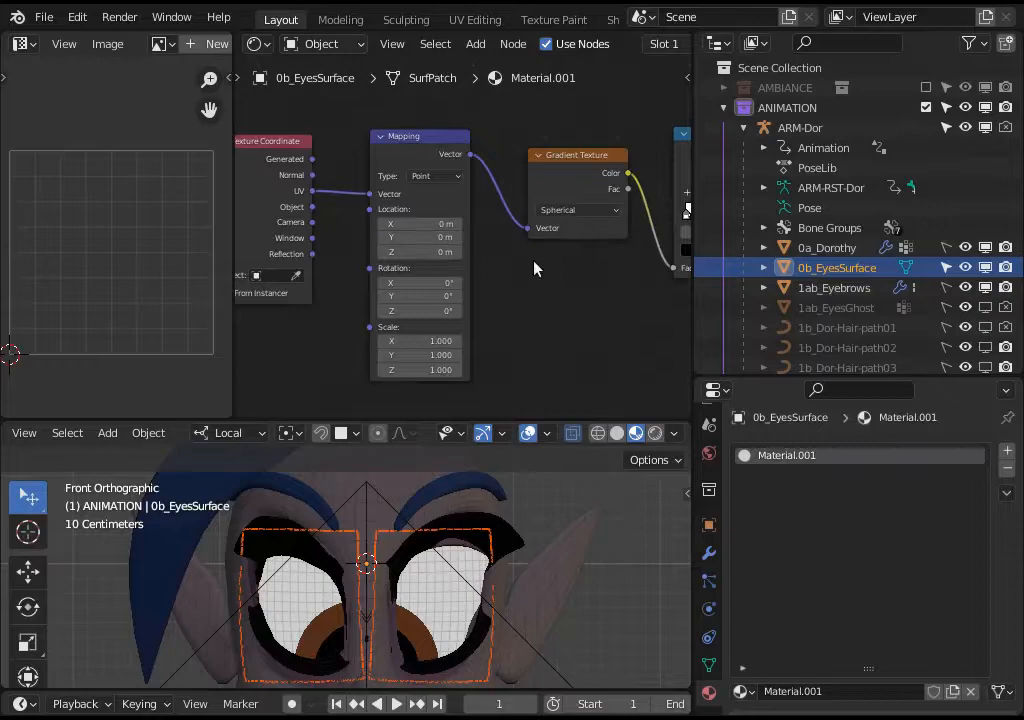
{"action": "left_click", "coordinate": [456, 227]}
{"action": "left_click", "coordinate": [456, 227]}
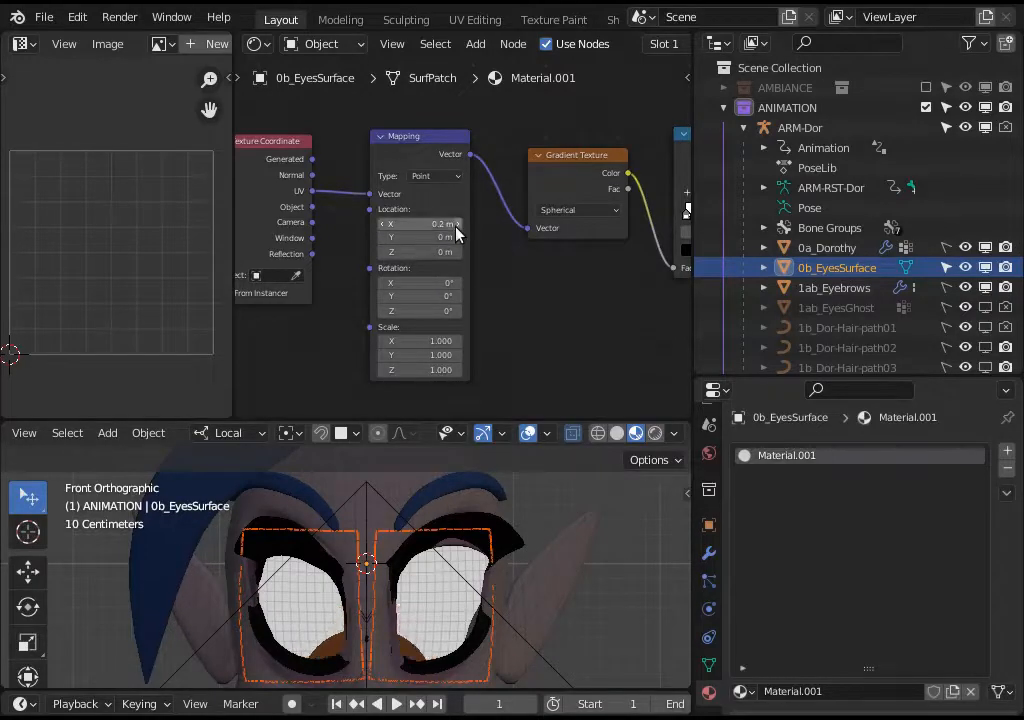
{"action": "left_click", "coordinate": [383, 227]}
{"action": "left_click", "coordinate": [383, 227]}
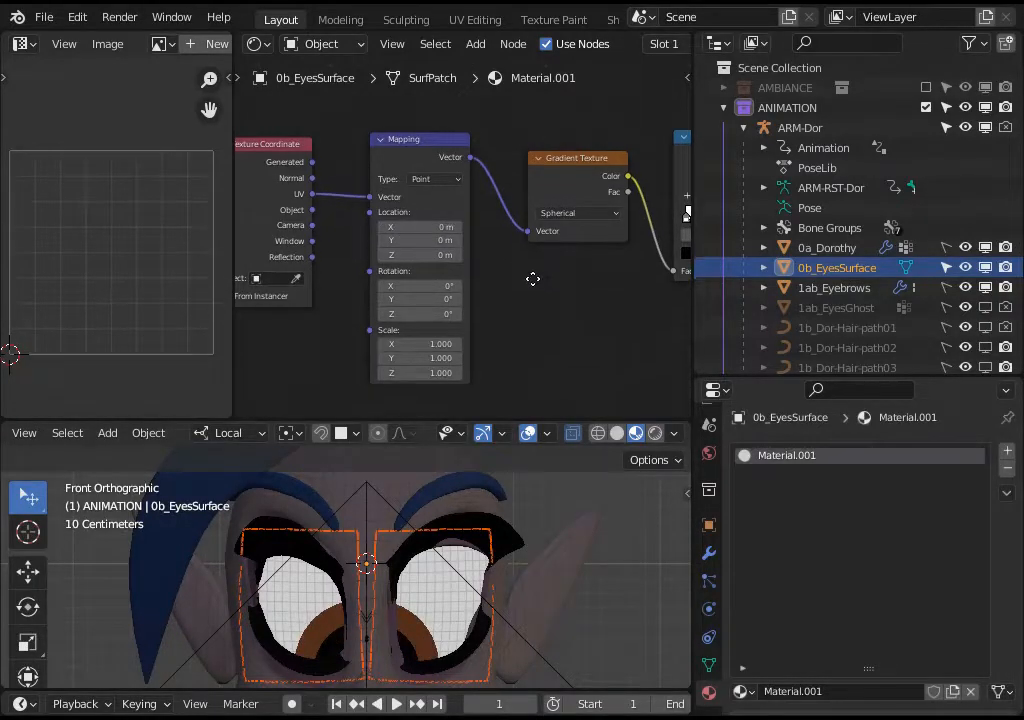
- Set the Mapping node's X Location to -0.4 m
{"action": "middle_click_drag", "start_coordinate": [512, 262], "coordinate": [434, 288]}
{"action": "scroll", "coordinate": [440, 288], "scroll_direction": "down", "scroll_amount": 1}
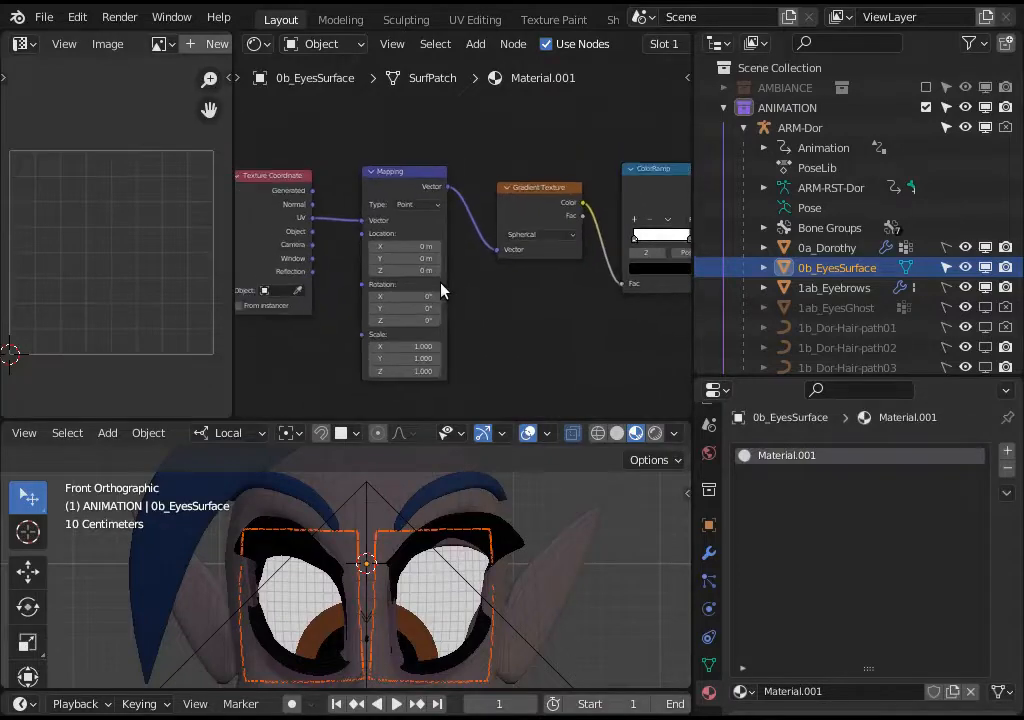
{"action": "left_click", "coordinate": [373, 246]}
{"action": "left_click", "coordinate": [373, 246]}
{"action": "left_click", "coordinate": [373, 246]}
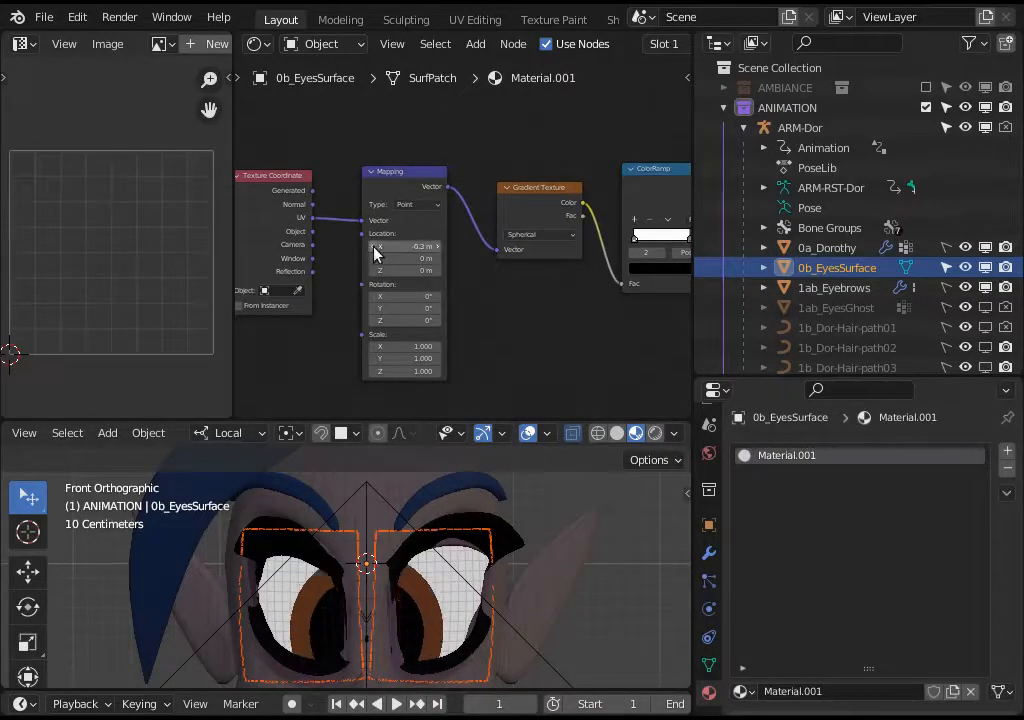
{"action": "left_click", "coordinate": [373, 246]}
{"action": "left_click", "coordinate": [373, 246]}
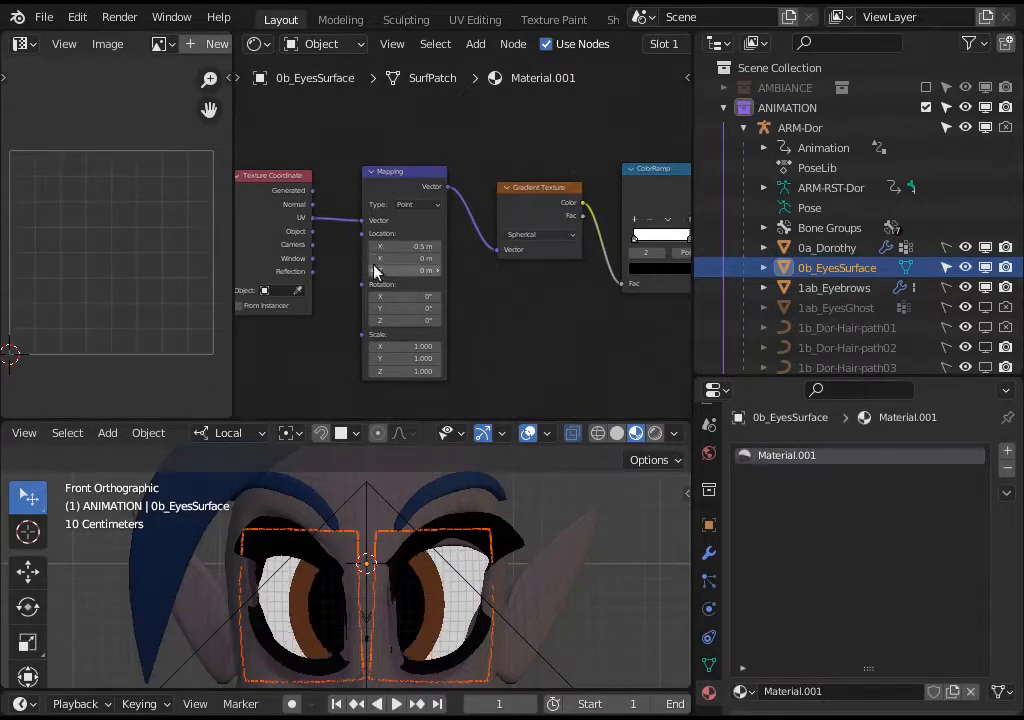
{"action": "left_click", "coordinate": [436, 246]}
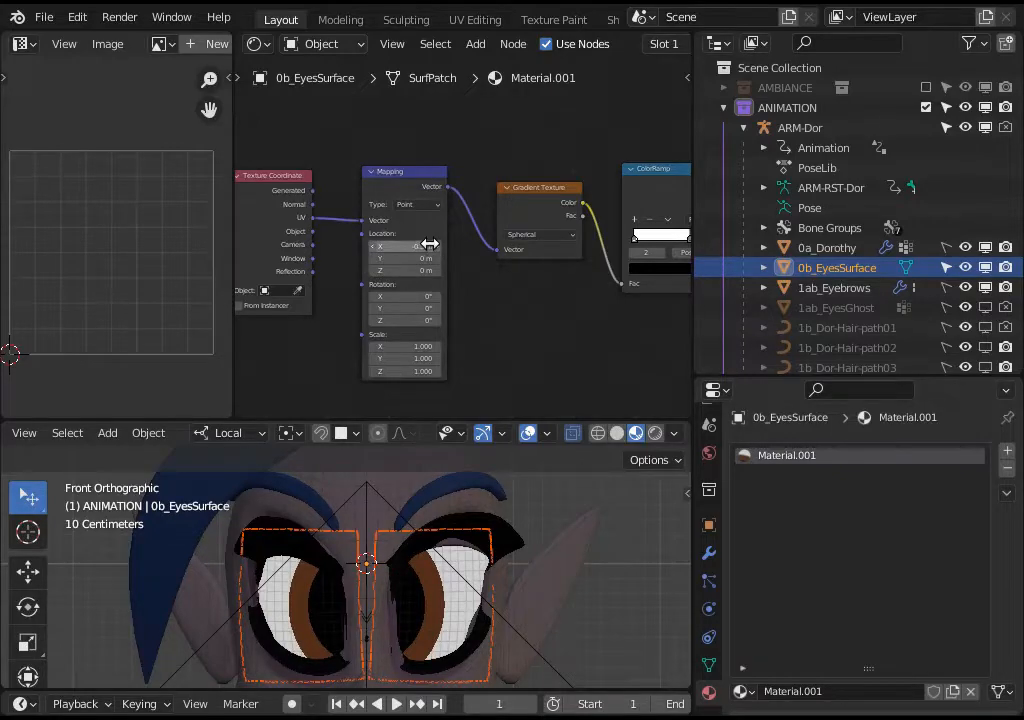
- Set the Mapping node's Y Location to -0.4 m, keeping its X Location at -0.4 m
{"action": "left_click", "coordinate": [372, 258]}
{"action": "left_click", "coordinate": [372, 258]}
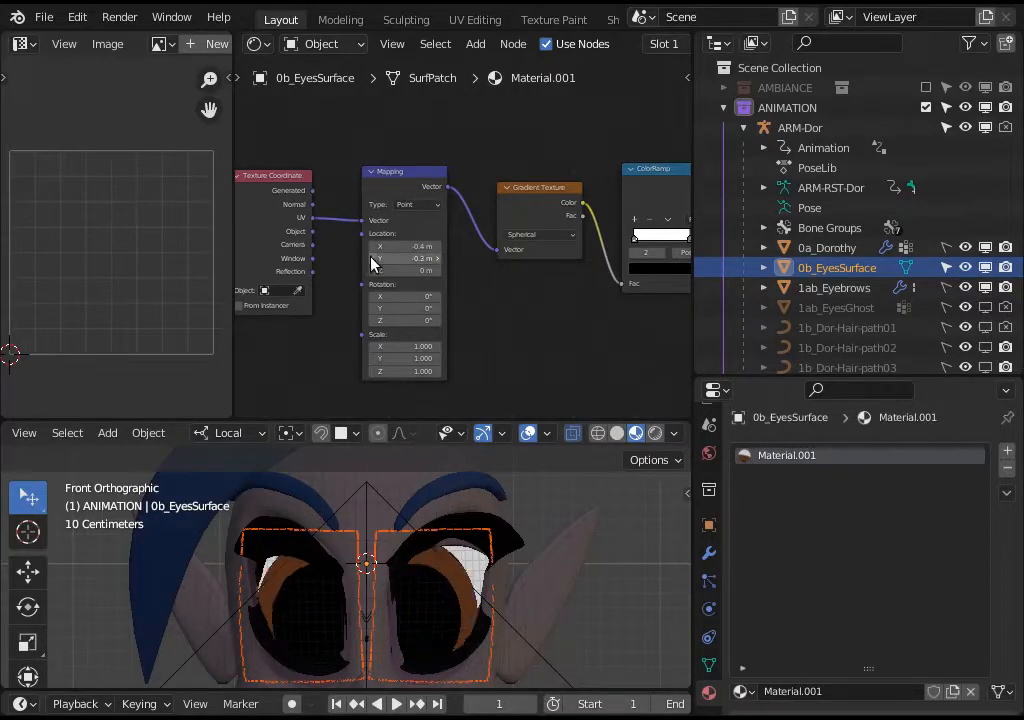
{"action": "left_click", "coordinate": [372, 258]}
{"action": "left_click", "coordinate": [372, 258]}
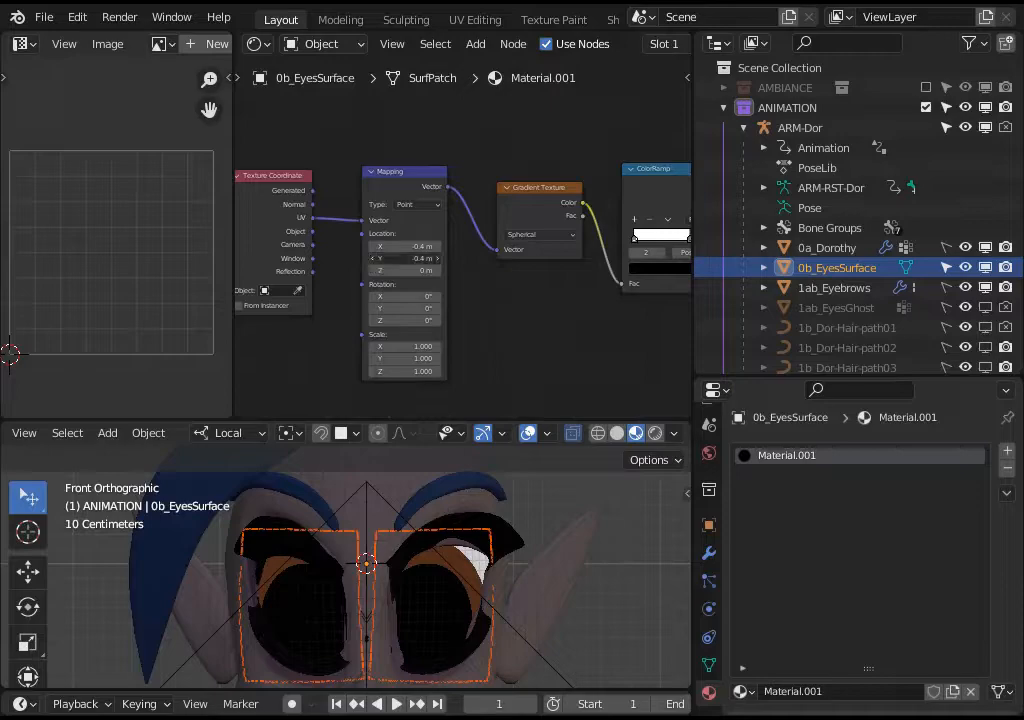
{"action": "left_click", "coordinate": [372, 246]}
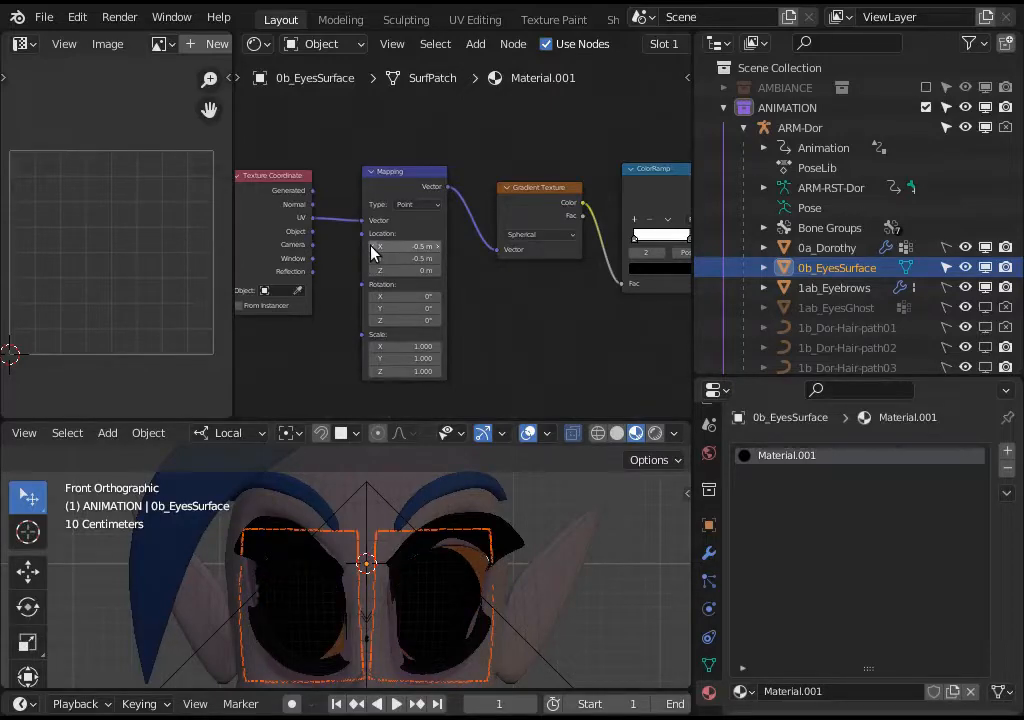
{"action": "left_click", "coordinate": [437, 247]}
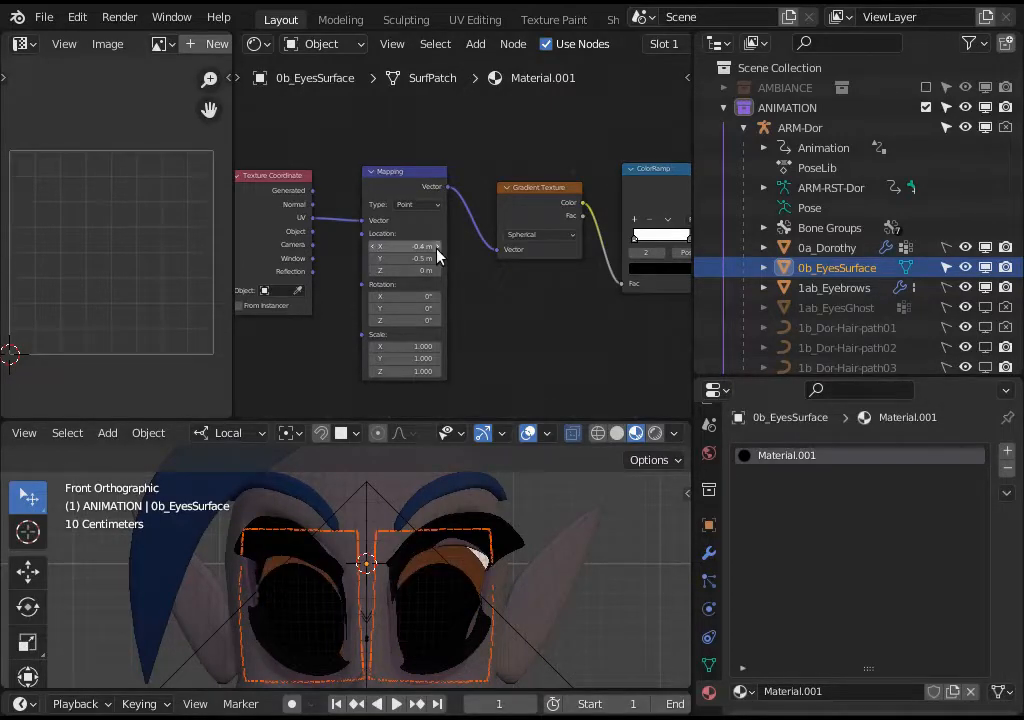
{"action": "left_click", "coordinate": [438, 258]}
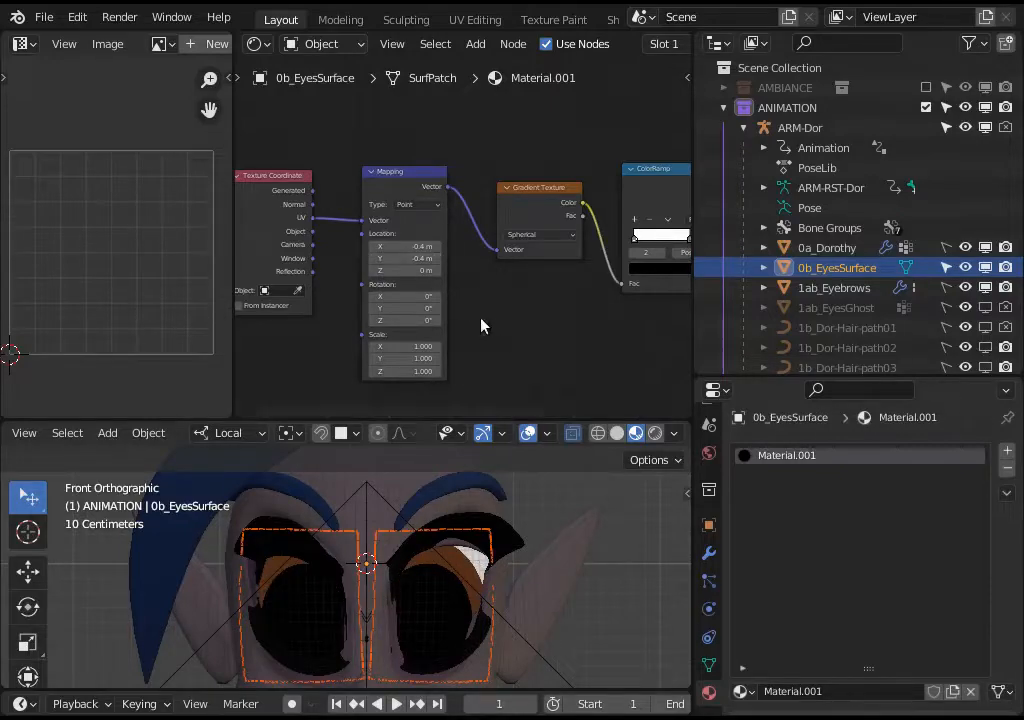
- Select the chain of shader nodes and move it slightly up and to the right in the node editor
{"action": "middle_click_drag", "start_coordinate": [481, 325], "coordinate": [345, 334]}
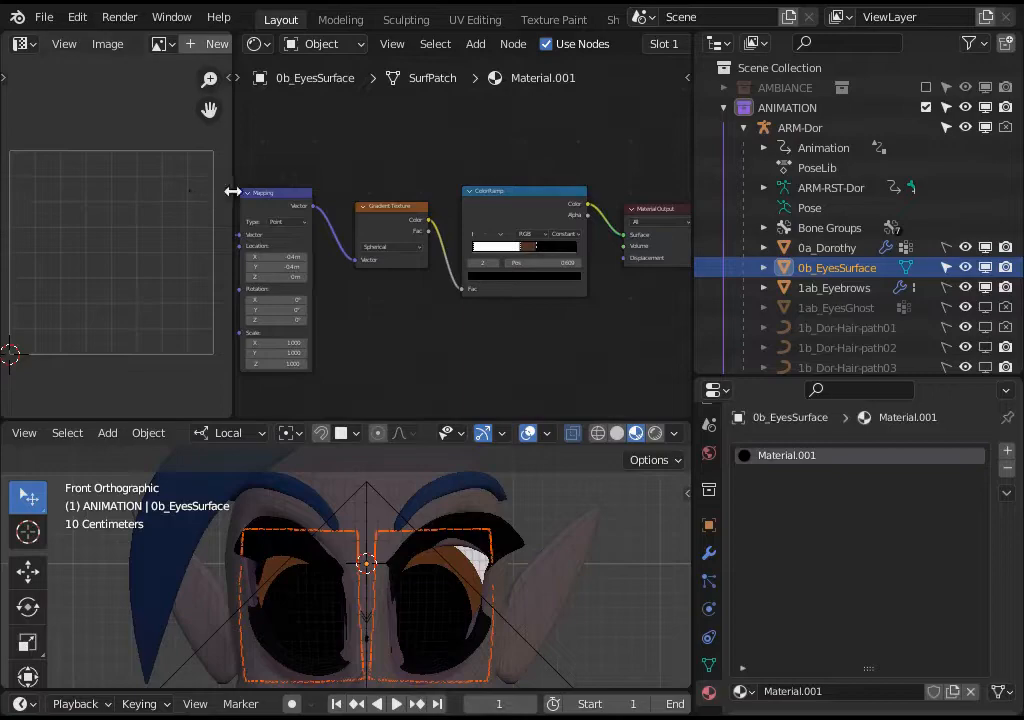
{"action": "left_click_drag", "start_coordinate": [233, 191], "coordinate": [248, 192]}
{"action": "scroll", "coordinate": [448, 262], "scroll_direction": "down", "scroll_amount": 3}
{"action": "middle_click_drag", "start_coordinate": [393, 294], "coordinate": [461, 305]}
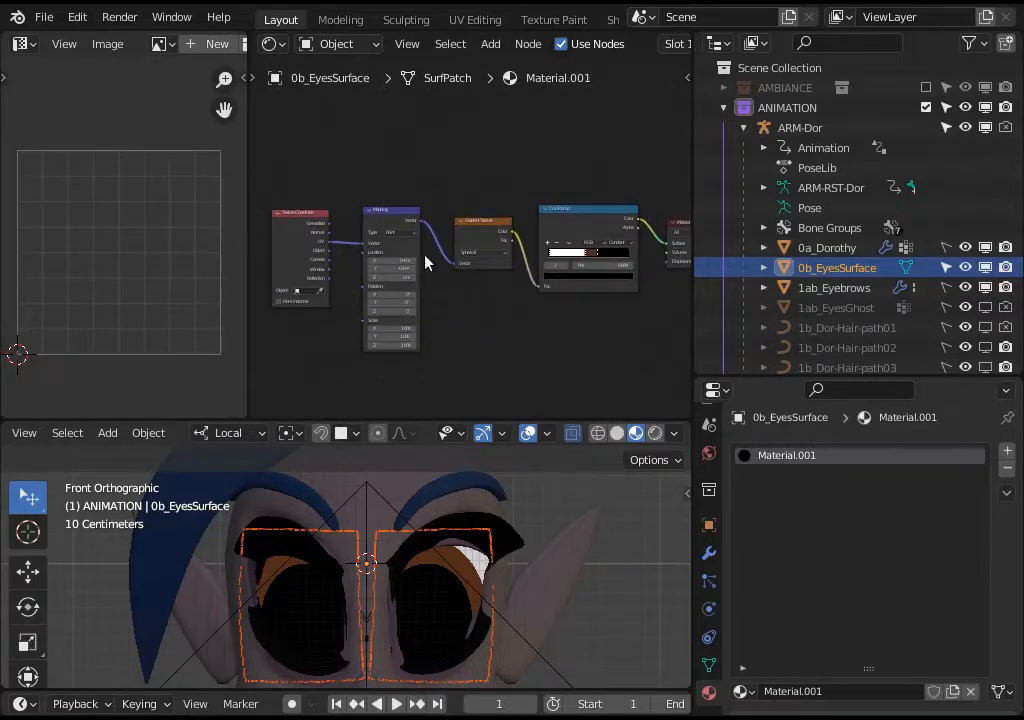
{"action": "key", "text": "b"}
{"action": "left_click_drag", "start_coordinate": [297, 354], "coordinate": [690, 155]}
{"action": "key", "text": "g"}
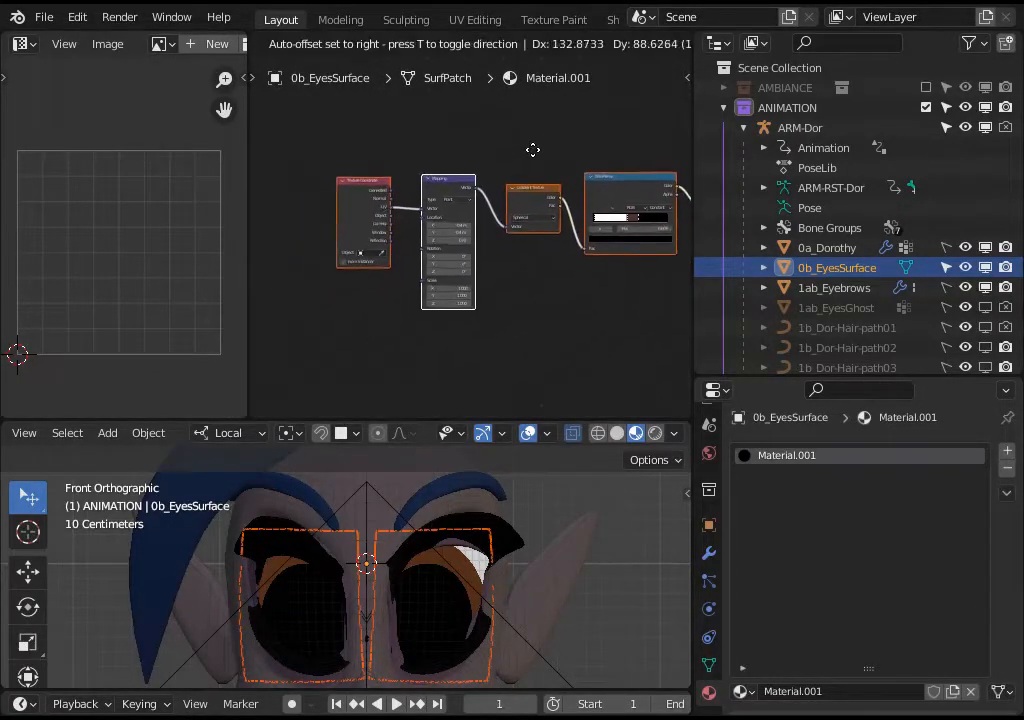
{"action": "left_click", "coordinate": [465, 162]}
{"action": "left_click", "coordinate": [440, 170]}
- Enlarge the UV editor and compare the UV layouts of the left and right eye surface patches in edit mode
{"action": "left_click_drag", "start_coordinate": [249, 281], "coordinate": [779, 282]}
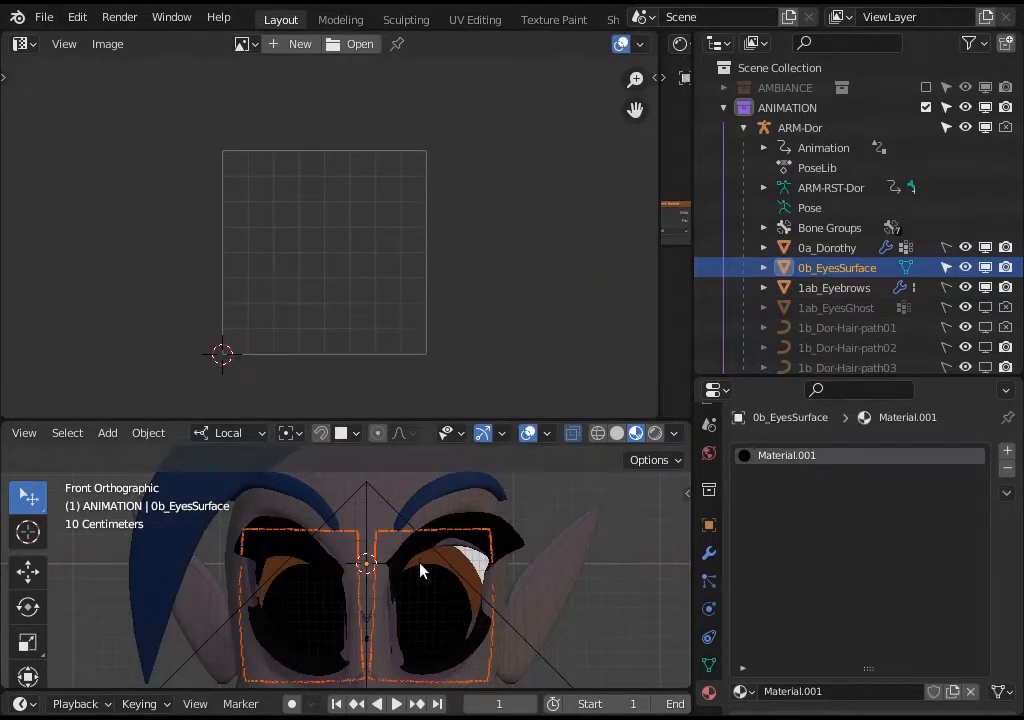
{"action": "key", "text": "Tab"}
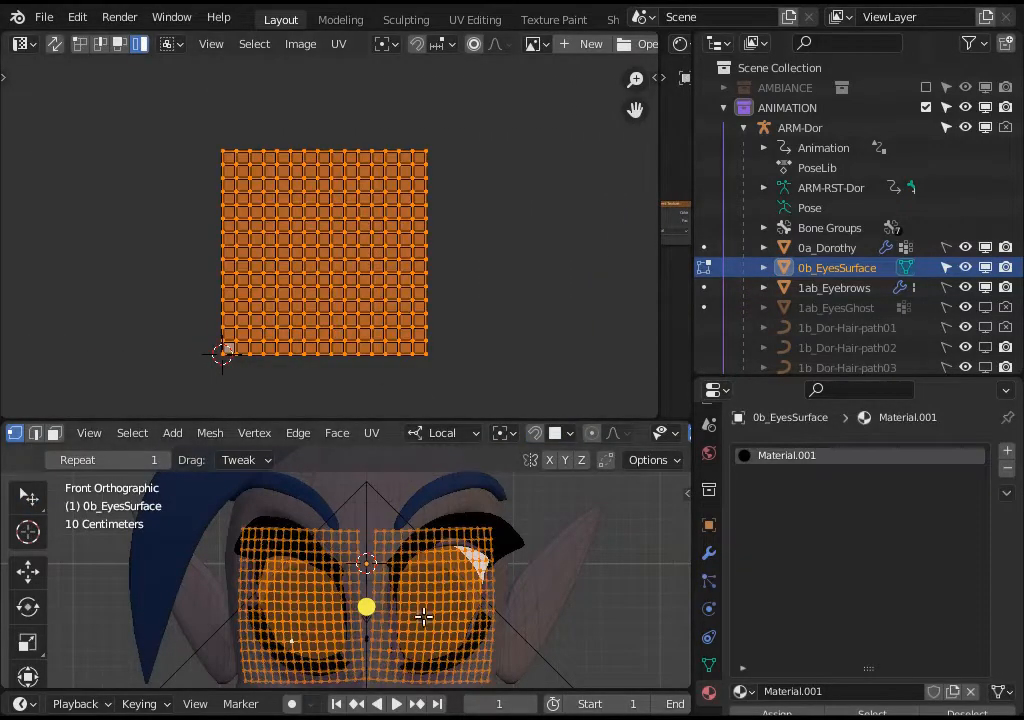
{"action": "key", "text": "alt+a"}
{"action": "key", "text": "l"}
{"action": "key", "text": "alt+a"}
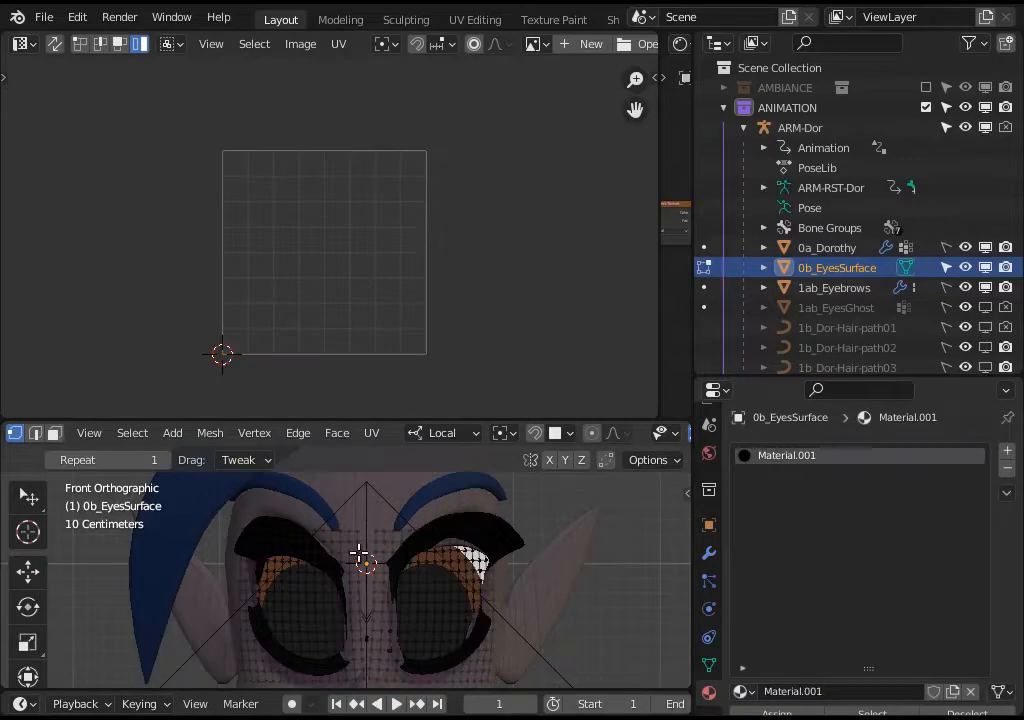
{"action": "key", "text": "l"}
{"action": "key", "text": "l"}
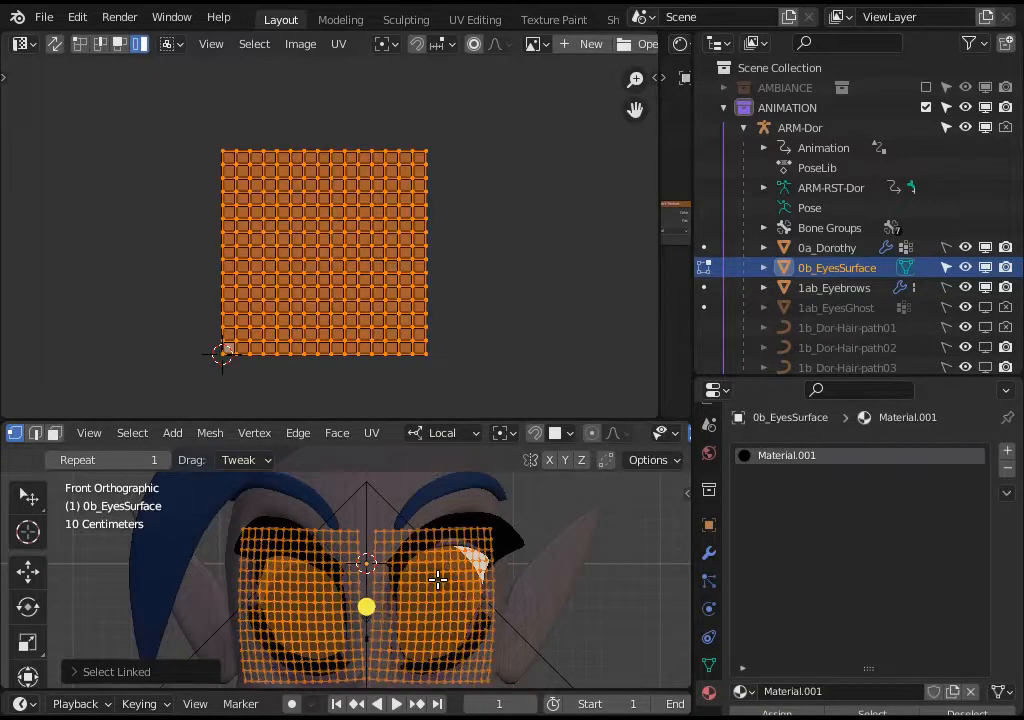
{"action": "scroll", "coordinate": [350, 268], "scroll_direction": "up", "scroll_amount": 3}
{"action": "scroll", "coordinate": [368, 271], "scroll_direction": "down", "scroll_amount": 3}
{"action": "scroll", "coordinate": [368, 276], "scroll_direction": "up", "scroll_amount": 3}
{"action": "scroll", "coordinate": [364, 282], "scroll_direction": "down", "scroll_amount": 2}
{"action": "key", "text": "alt+a"}
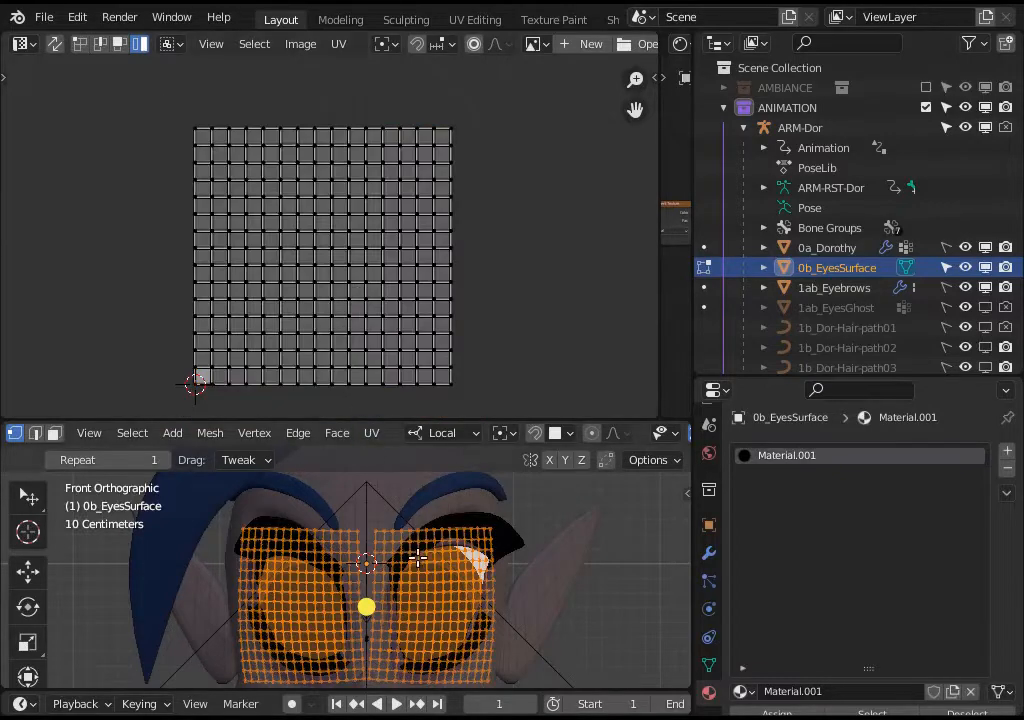
{"action": "key", "text": "alt+a"}
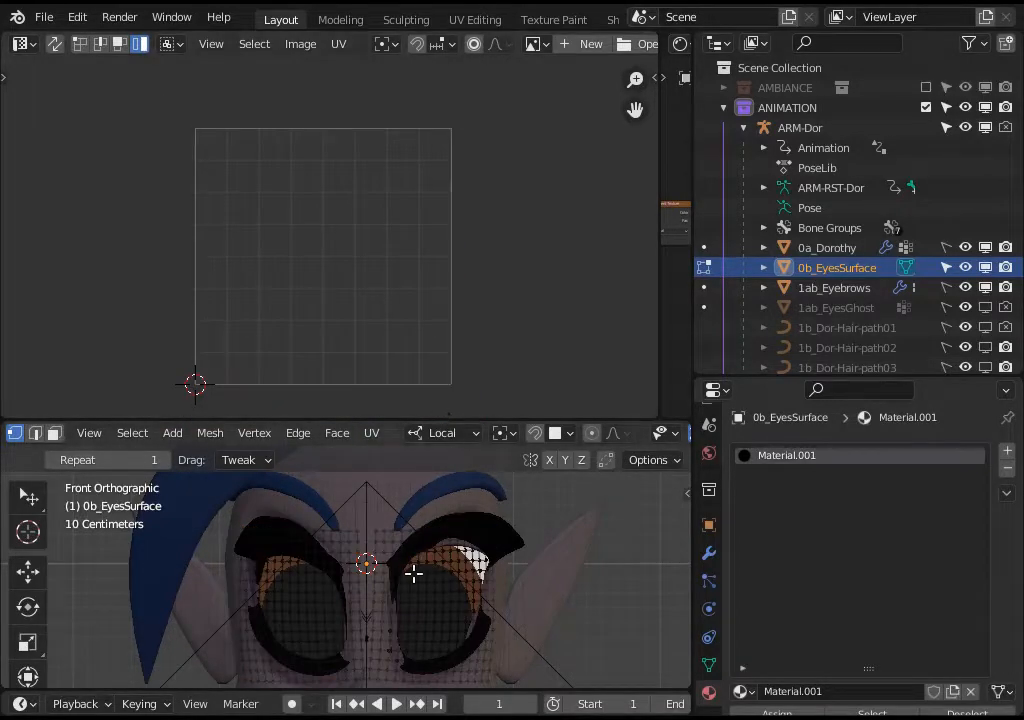
- Enlarge the 3D viewport and switch from editing the eye surface to editing the ARM-Dor armature
{"action": "left_click_drag", "start_coordinate": [434, 419], "coordinate": [450, 364]}
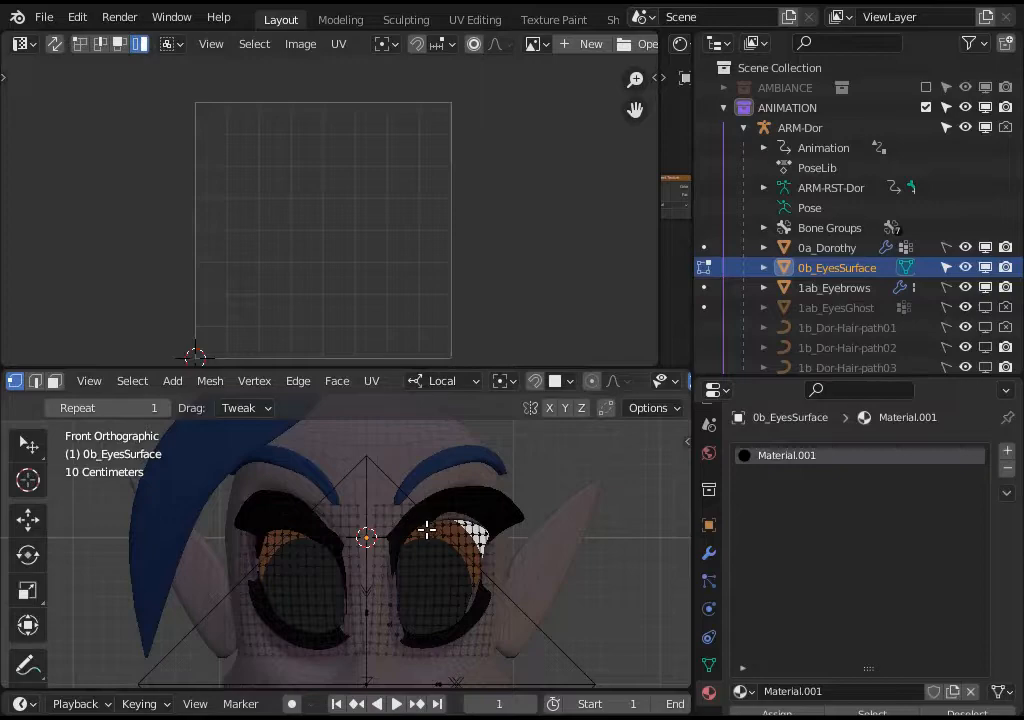
{"action": "scroll", "coordinate": [427, 530], "scroll_direction": "down", "scroll_amount": 2}
{"action": "key", "text": "ctrl+Tab"}
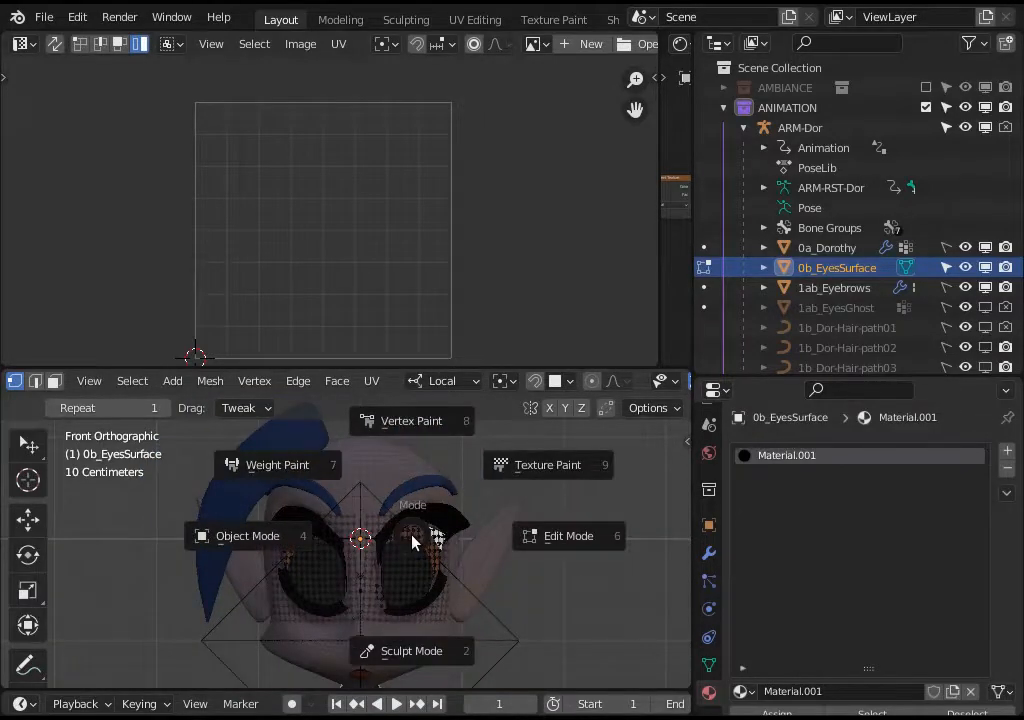
{"action": "key", "text": "4"}
{"action": "left_click", "coordinate": [372, 497]}
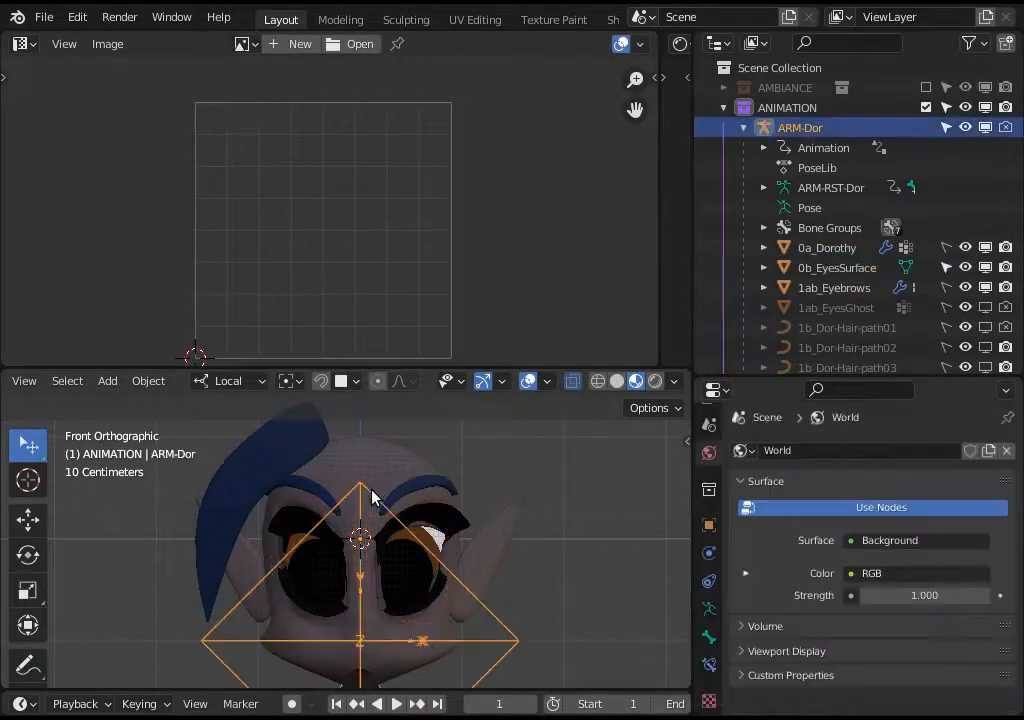
{"action": "key", "text": "ctrl+Tab"}
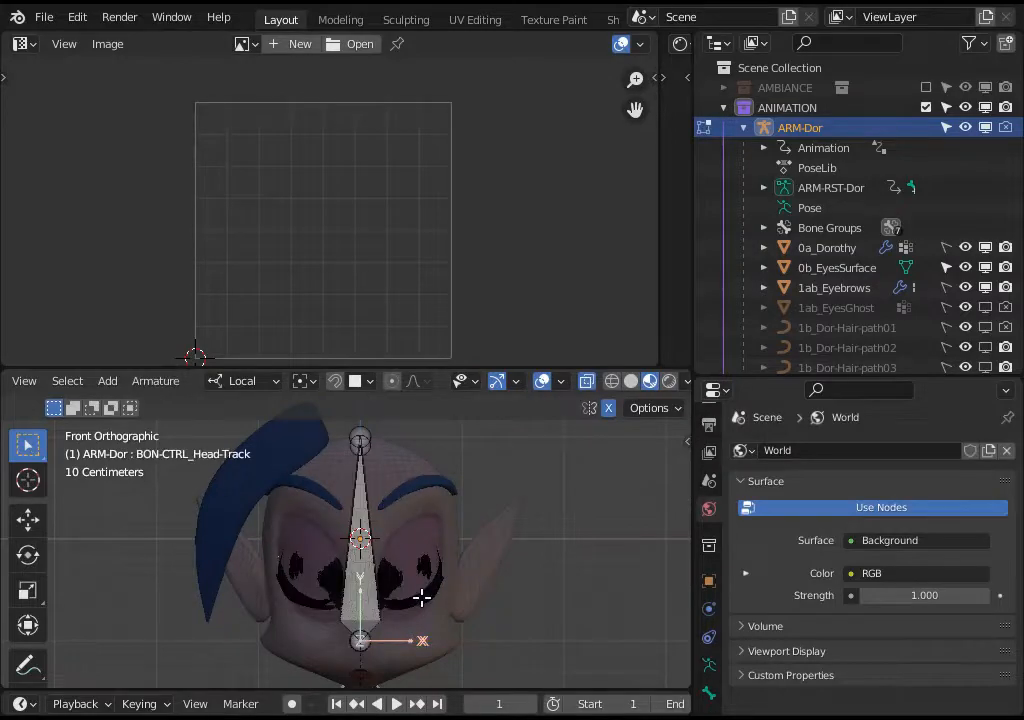
- Isolate the CTRL Body bone layer and examine its head tracking bone from the side view
{"action": "middle_click_drag", "start_coordinate": [423, 503], "coordinate": [410, 482], "text": "shift"}
{"action": "key", "text": "KP_3"}
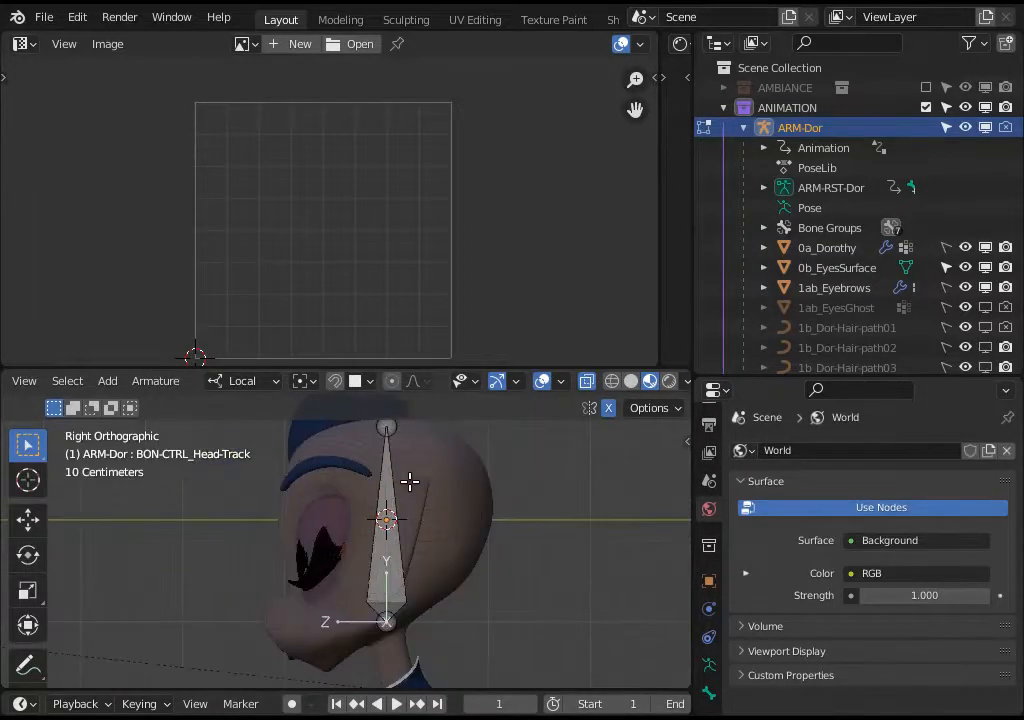
{"action": "key", "text": "KP_1"}
{"action": "key", "text": "n"}
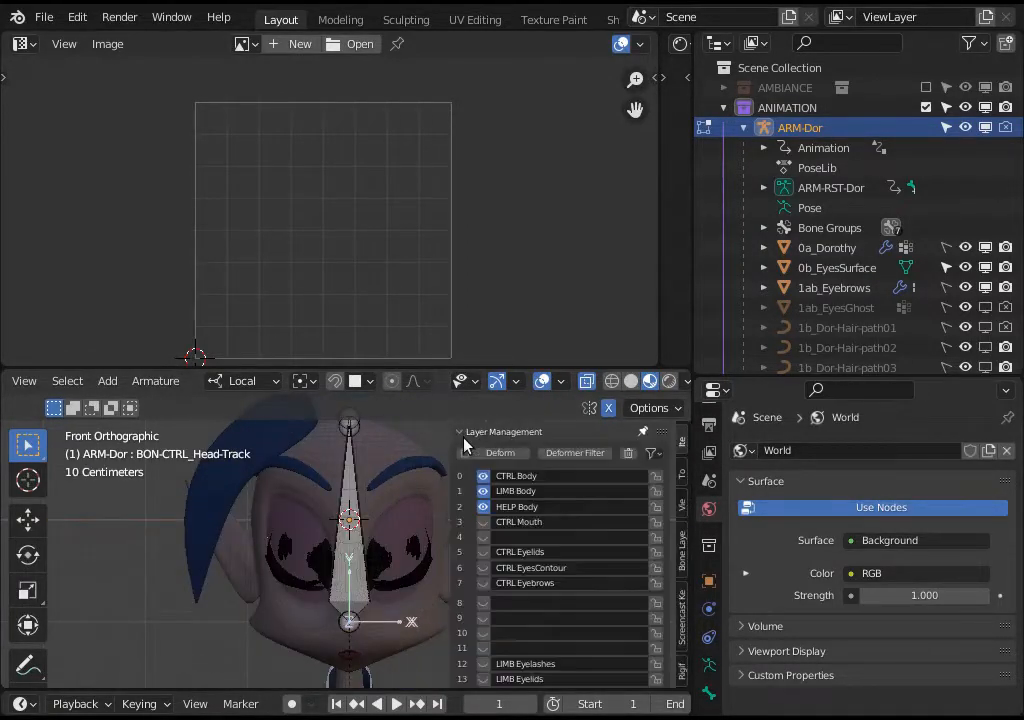
{"action": "left_click", "coordinate": [484, 476]}
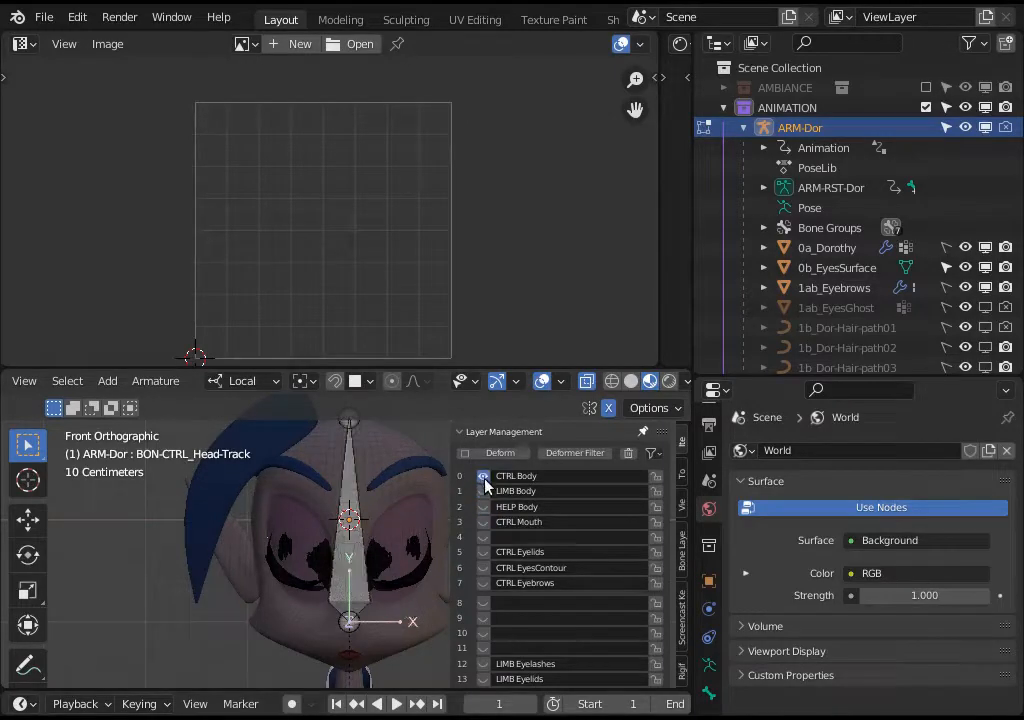
{"action": "key", "text": "n"}
{"action": "key", "text": "KP_3"}
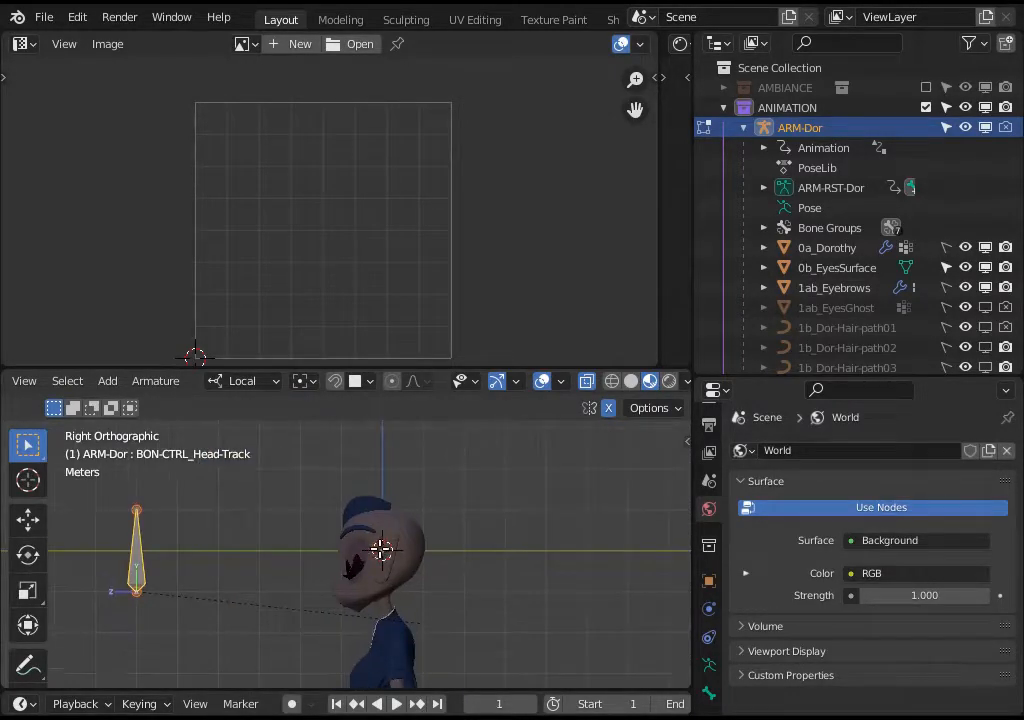
- Show only the LIMB Body bone layer and select the head's limb bone
{"action": "key", "text": "n"}
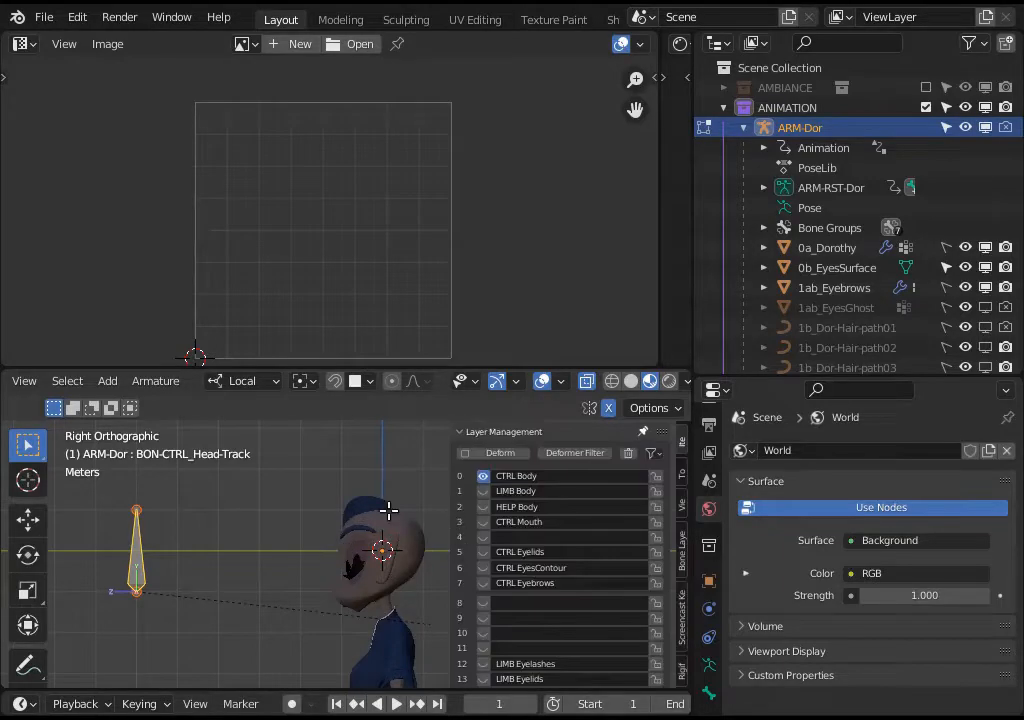
{"action": "left_click", "coordinate": [484, 491]}
{"action": "key", "text": "n"}
{"action": "key", "text": "n"}
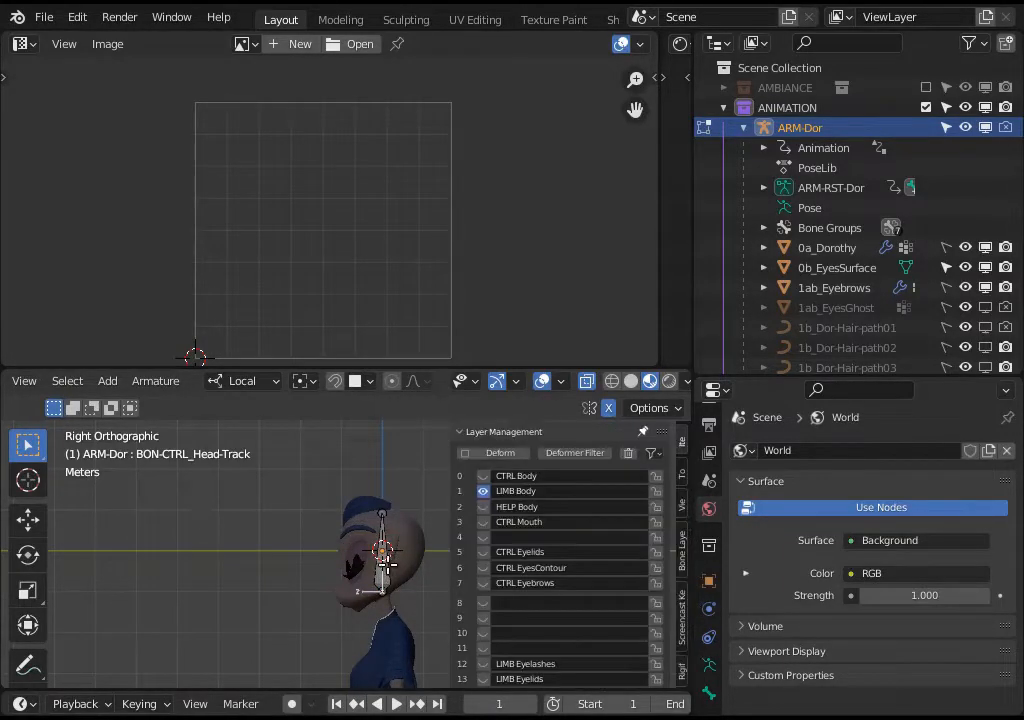
{"action": "left_click", "coordinate": [386, 560]}
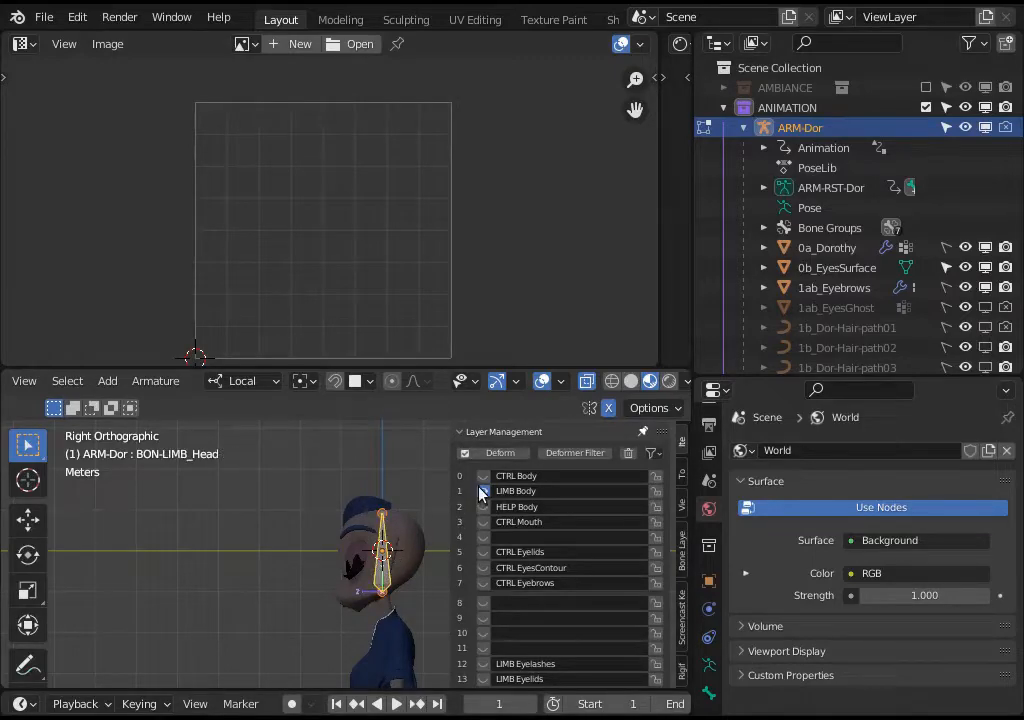
{"action": "key", "text": "n"}
- Add a new bone to the ARM-Dor armature at the 3D cursor inside the head
{"action": "left_click", "coordinate": [417, 551]}
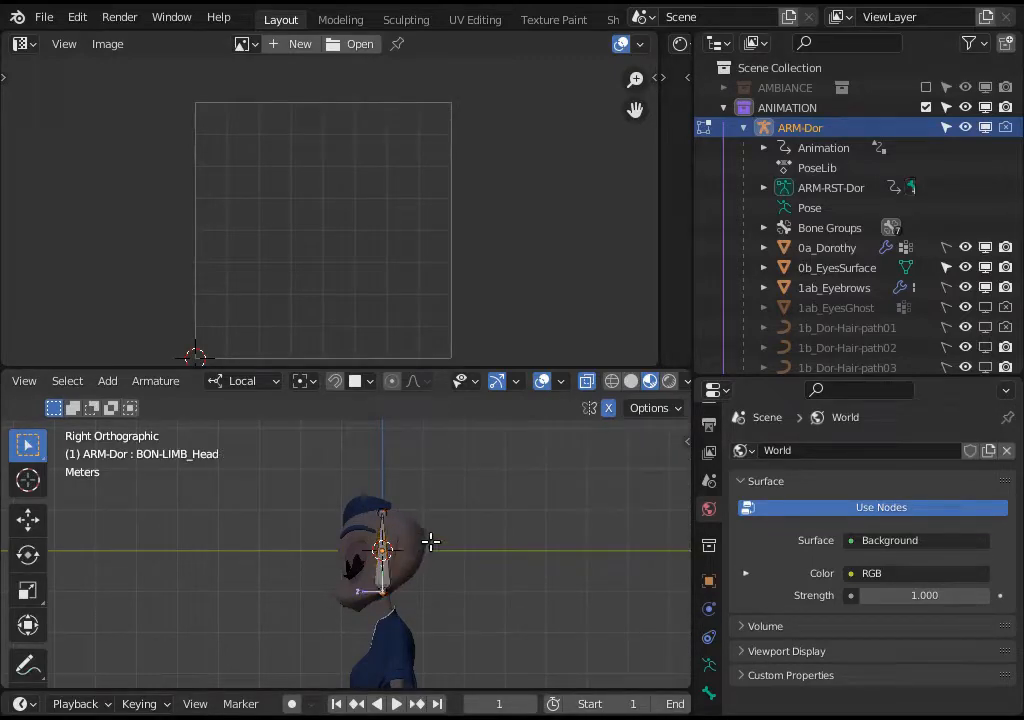
{"action": "key", "text": "shift+a"}
{"action": "scroll", "coordinate": [405, 535], "scroll_direction": "up", "scroll_amount": 3}
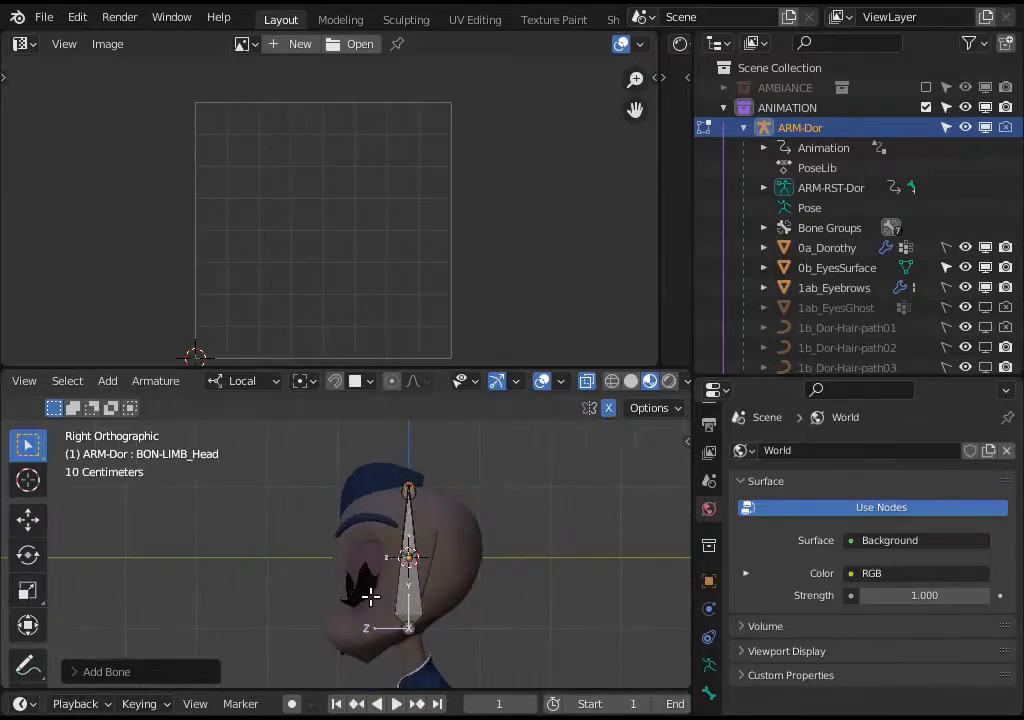
{"action": "middle_click_drag", "start_coordinate": [366, 599], "coordinate": [443, 581]}
{"action": "key", "text": "KP_1"}
{"action": "scroll", "coordinate": [441, 581], "scroll_direction": "up", "scroll_amount": 3}
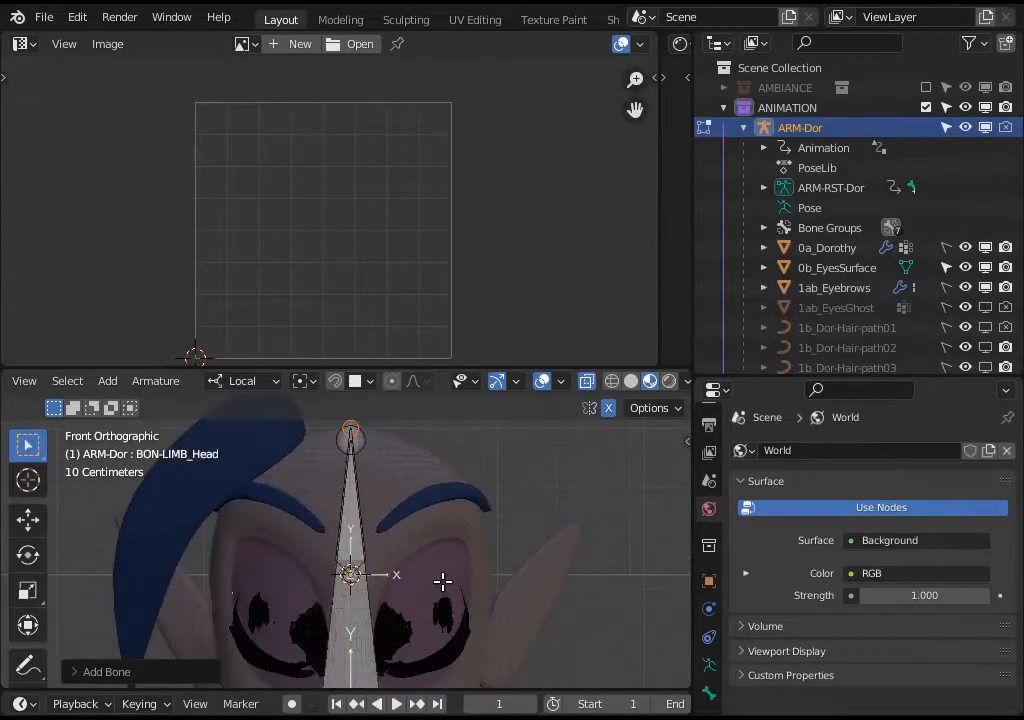
{"action": "key", "text": "KP_3"}
- Select only the new bone and move it along the Y axis to a position in front of the face
{"action": "left_click_drag", "start_coordinate": [429, 535], "coordinate": [556, 537]}
{"action": "right_click", "coordinate": [556, 537]}
{"action": "scroll", "coordinate": [522, 528], "scroll_direction": "down", "scroll_amount": 2}
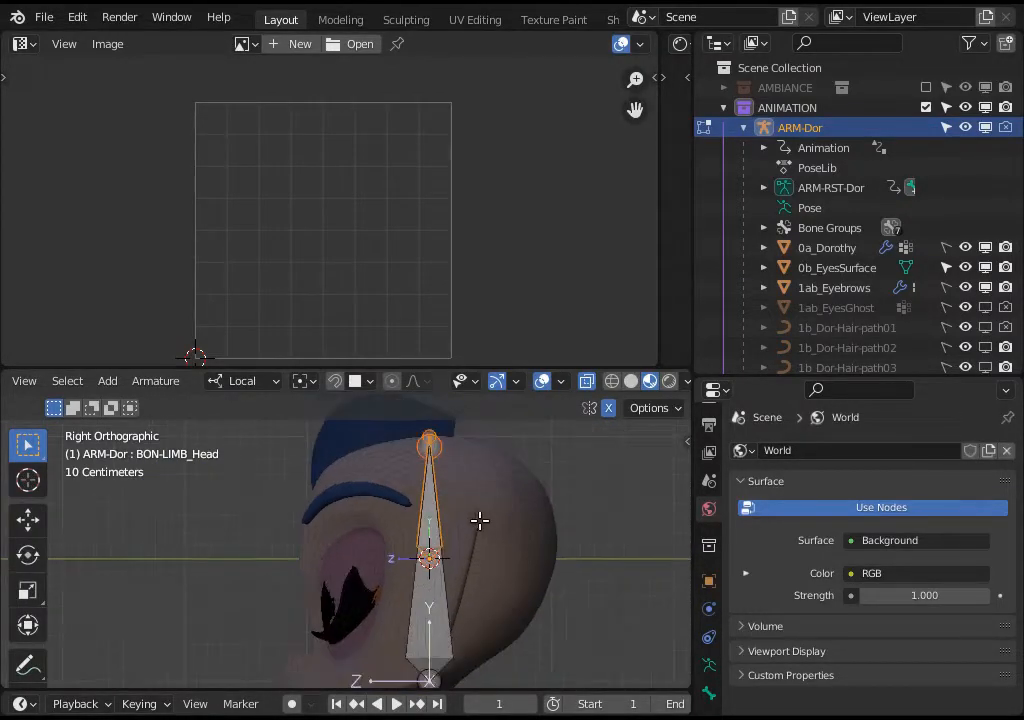
{"action": "left_click", "coordinate": [438, 614], "text": "shift"}
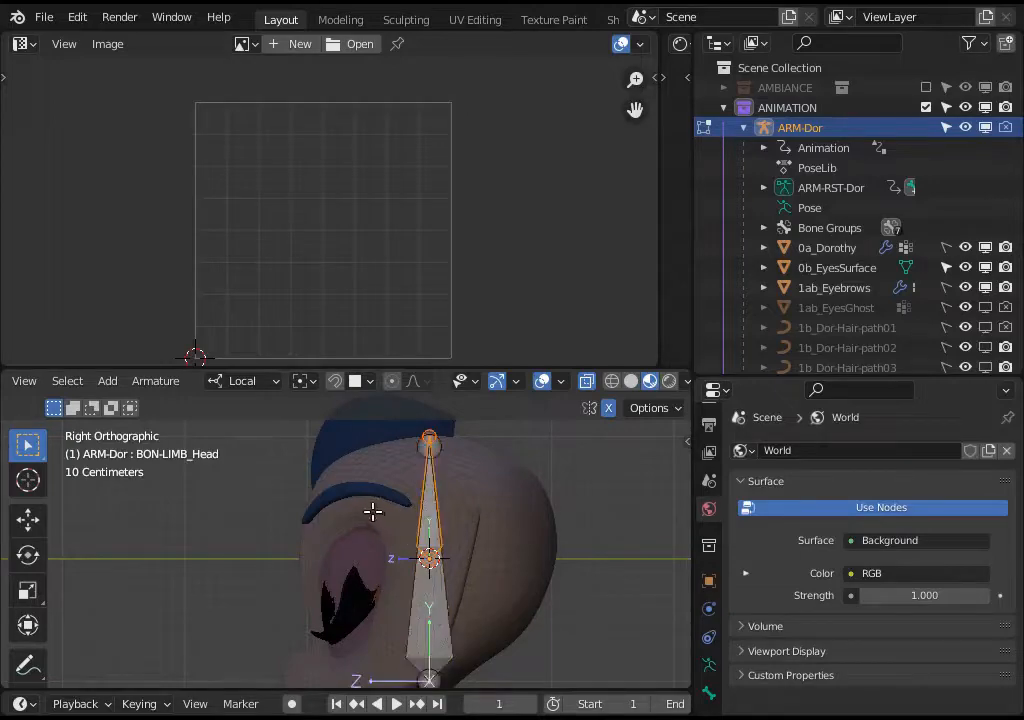
{"action": "key", "text": "shift+d"}
{"action": "key", "text": "y"}
{"action": "left_click", "coordinate": [126, 513]}
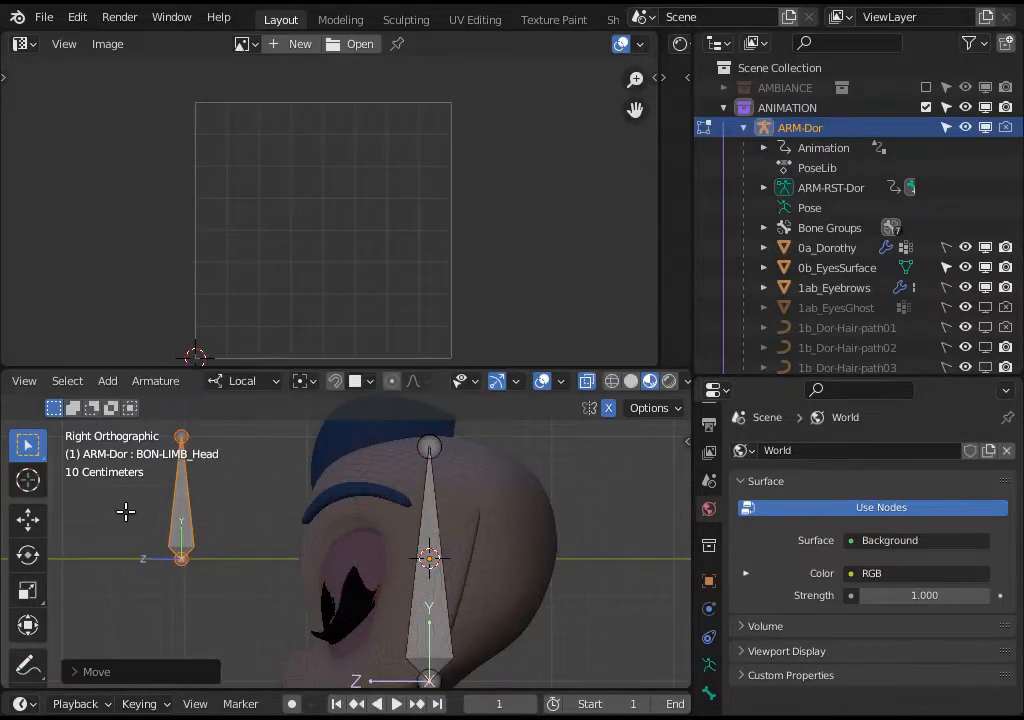
{"action": "scroll", "coordinate": [213, 563], "scroll_direction": "down", "scroll_amount": 4}
{"action": "key", "text": "g"}
{"action": "key", "text": "y"}
{"action": "right_click", "coordinate": [119, 544]}
{"action": "scroll", "coordinate": [230, 470], "scroll_direction": "down", "scroll_amount": 2}
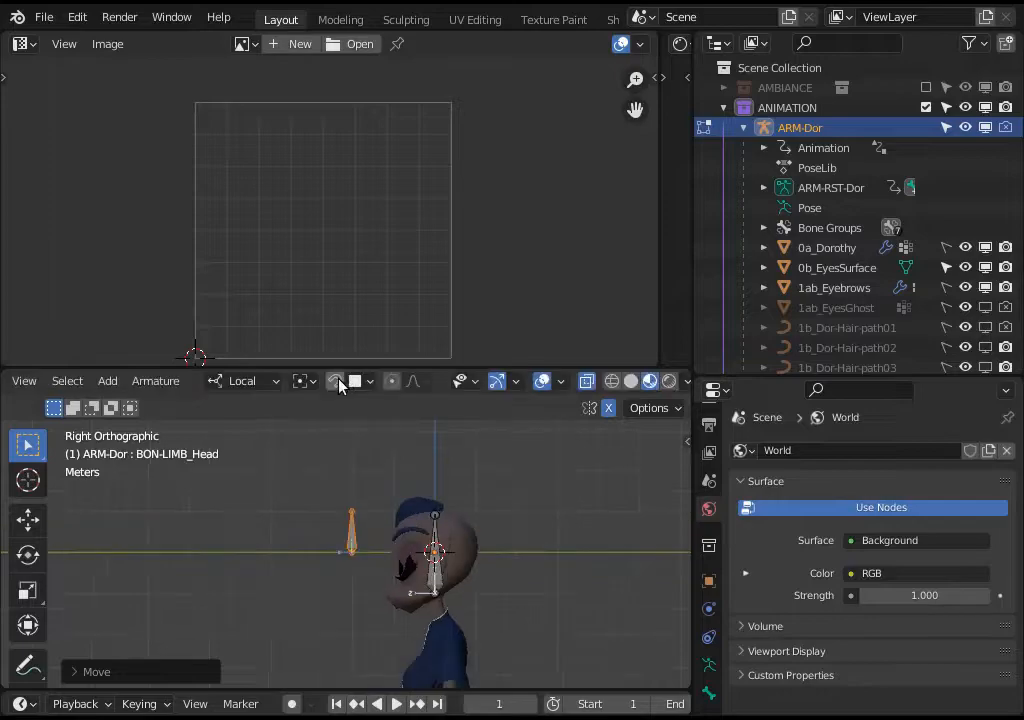
- Set snapping to Increment and move the new bone about 3 m farther in front of the face and 0.5 m down
{"action": "left_click", "coordinate": [354, 381]}
{"action": "left_click", "coordinate": [276, 38]}
{"action": "key", "text": "g"}
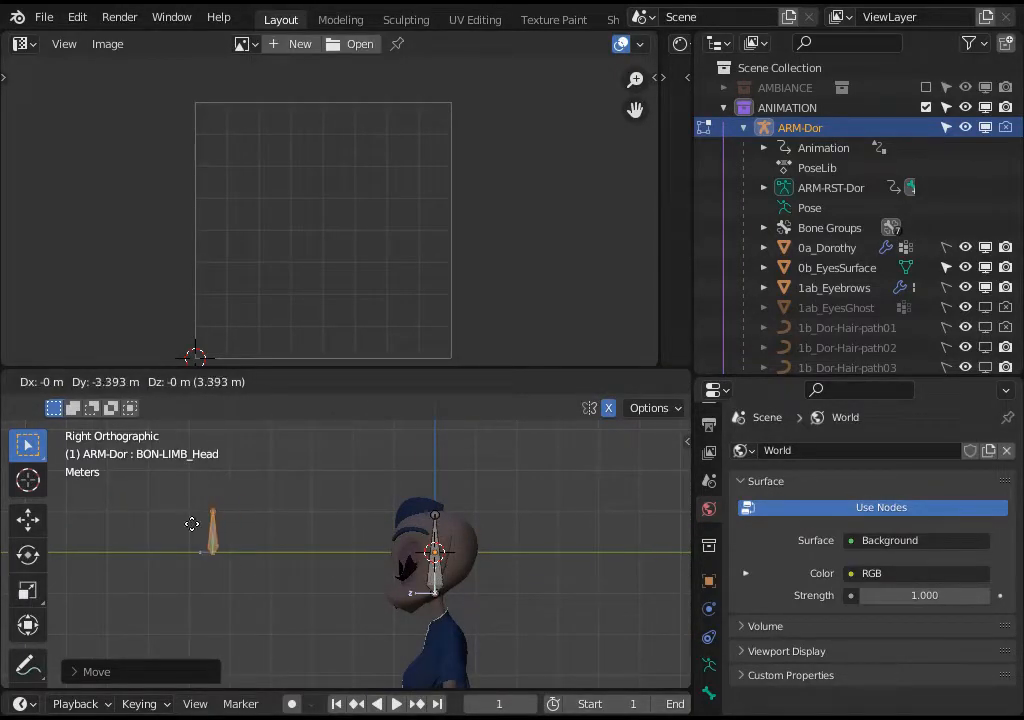
{"action": "right_click", "coordinate": [166, 516]}
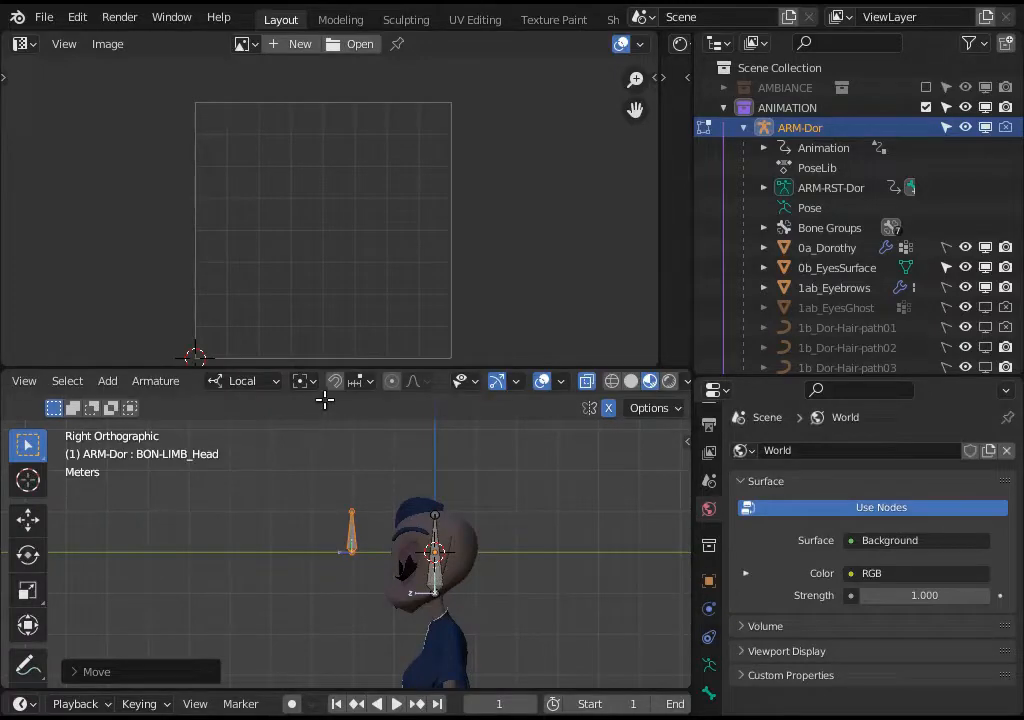
{"action": "key", "text": "g"}
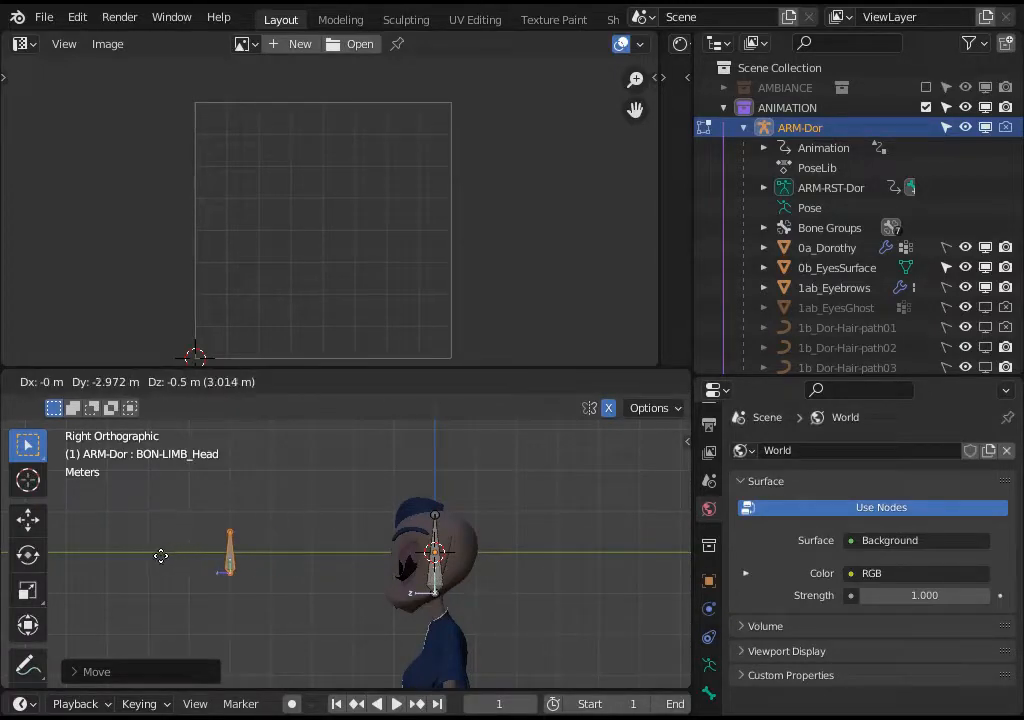
{"action": "left_click", "coordinate": [161, 556]}
- Lower the new bone in the side view until its tip is level with the 3D cursor
{"action": "key", "text": "KP_1"}
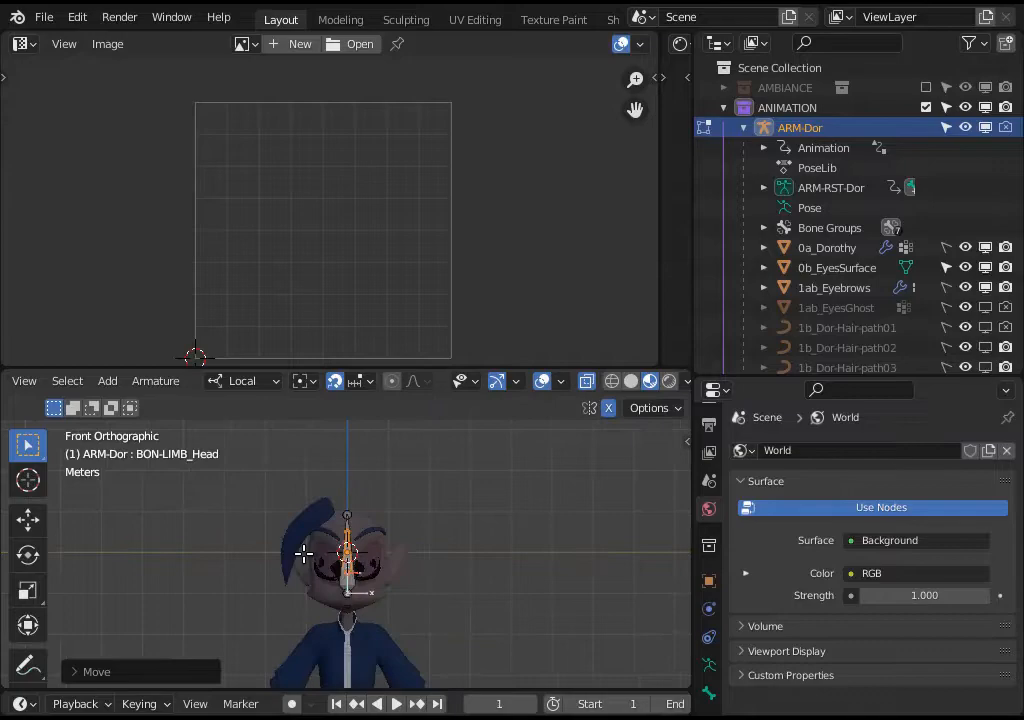
{"action": "key", "text": "KP_3"}
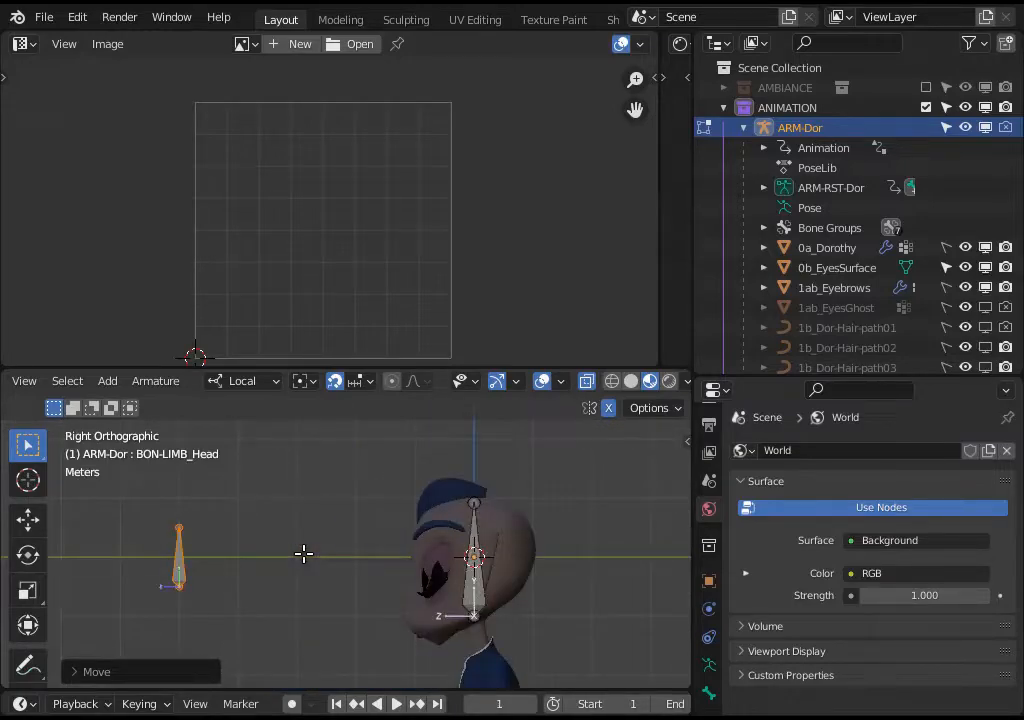
{"action": "key", "text": "g"}
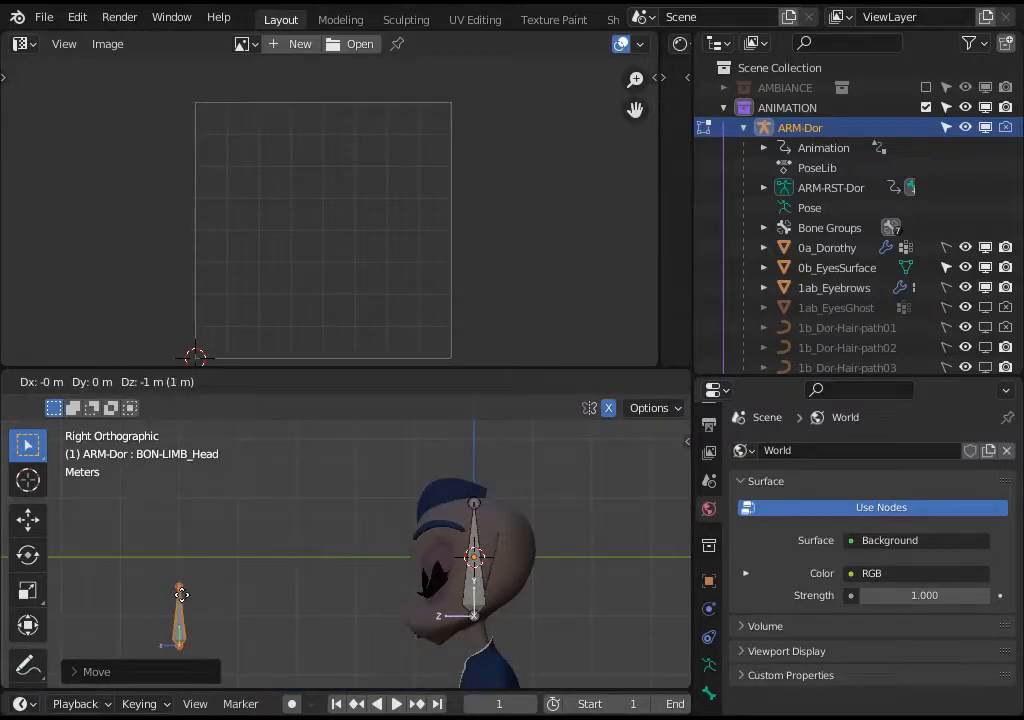
{"action": "right_click", "coordinate": [176, 584]}
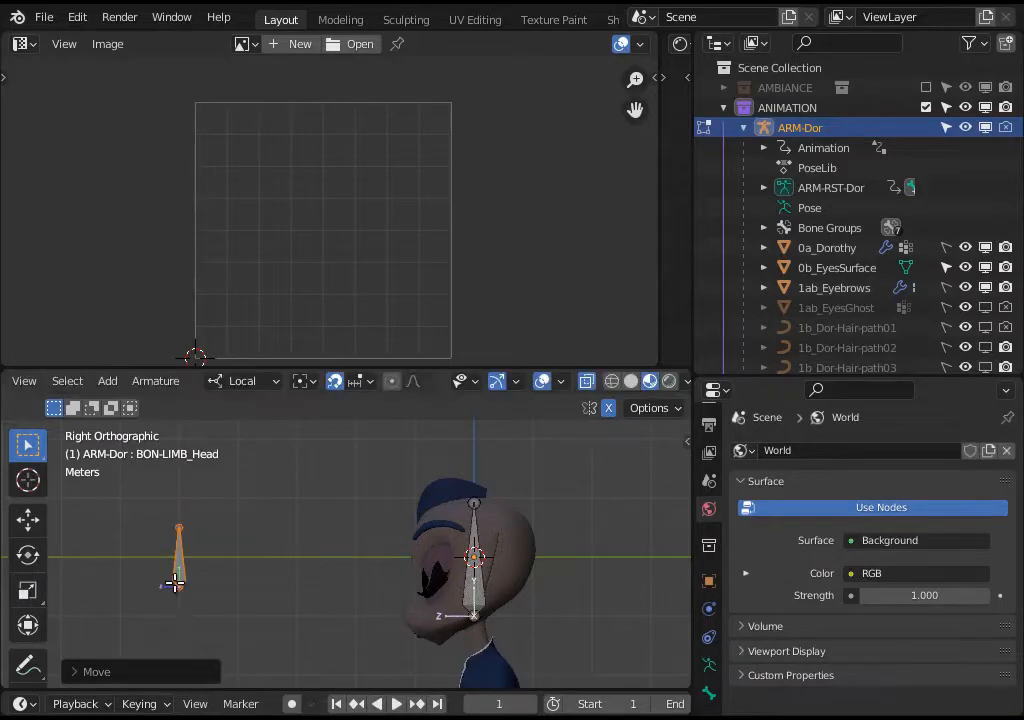
{"action": "middle_click_drag", "start_coordinate": [206, 553], "coordinate": [313, 549], "text": "shift"}
{"action": "scroll", "coordinate": [322, 477], "scroll_direction": "up", "scroll_amount": 3}
{"action": "scroll", "coordinate": [313, 551], "scroll_direction": "up", "scroll_amount": 2}
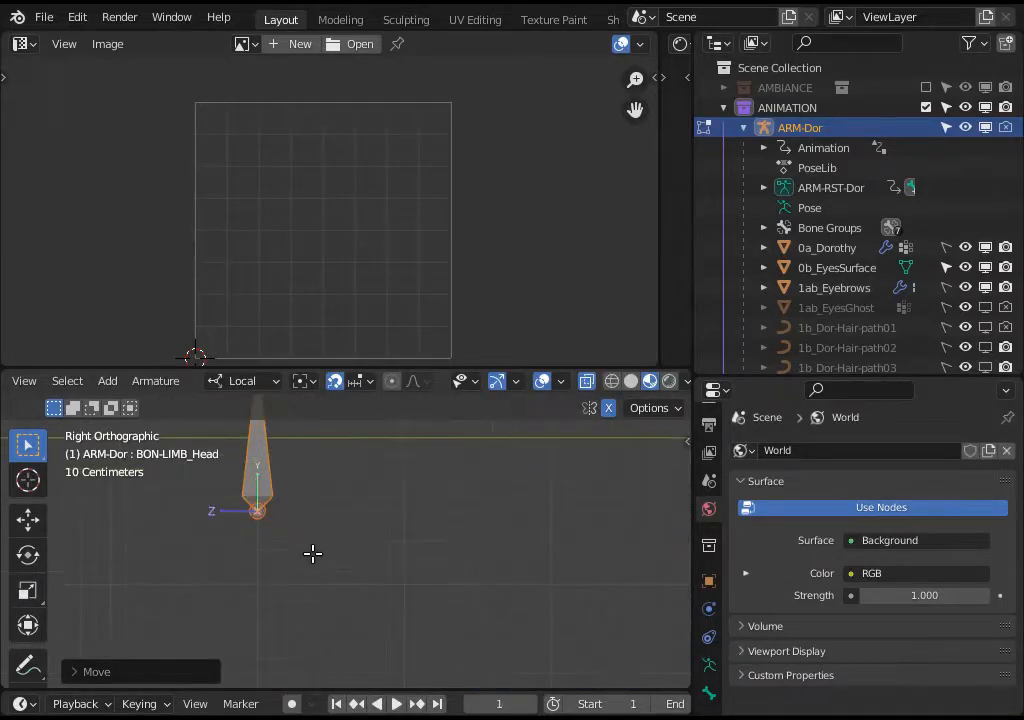
{"action": "key", "text": "g"}
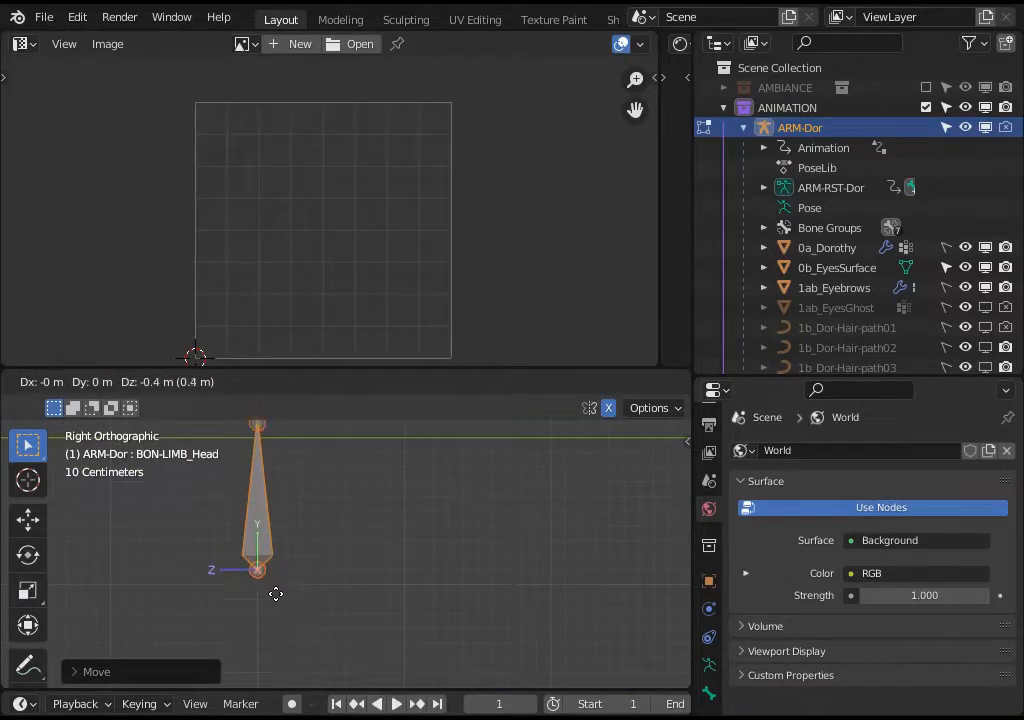
{"action": "right_click", "coordinate": [276, 592]}
{"action": "key", "text": "g"}
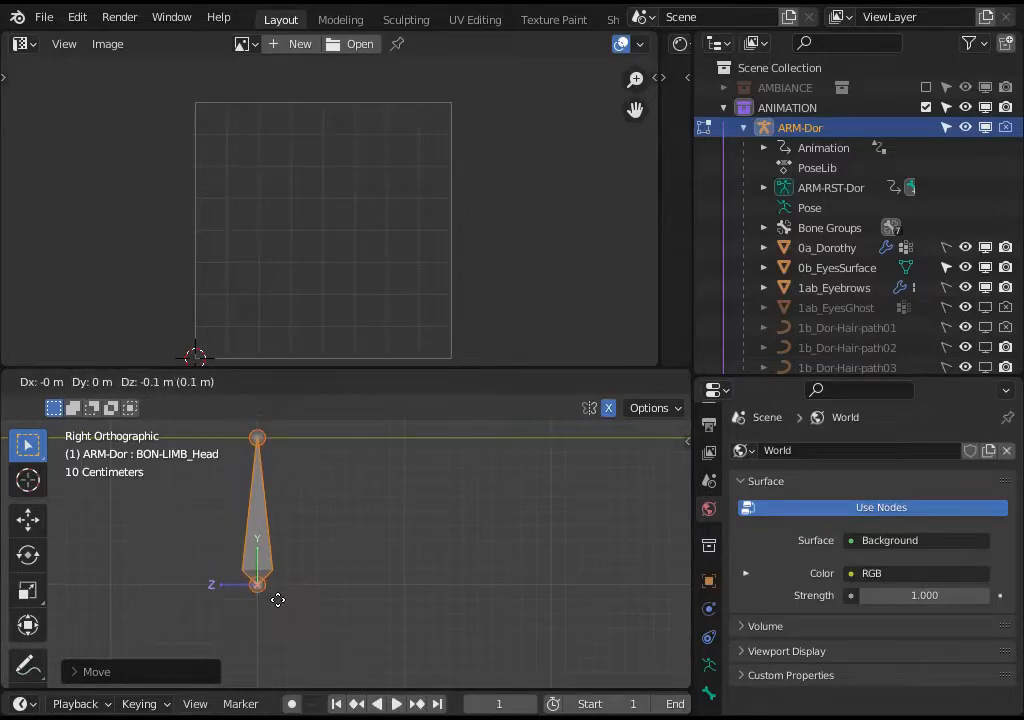
{"action": "left_click", "coordinate": [277, 600]}
- Raise only the new bone's tip by about 1 m to double the bone's length
{"action": "scroll", "coordinate": [286, 515], "scroll_direction": "down", "scroll_amount": 6}
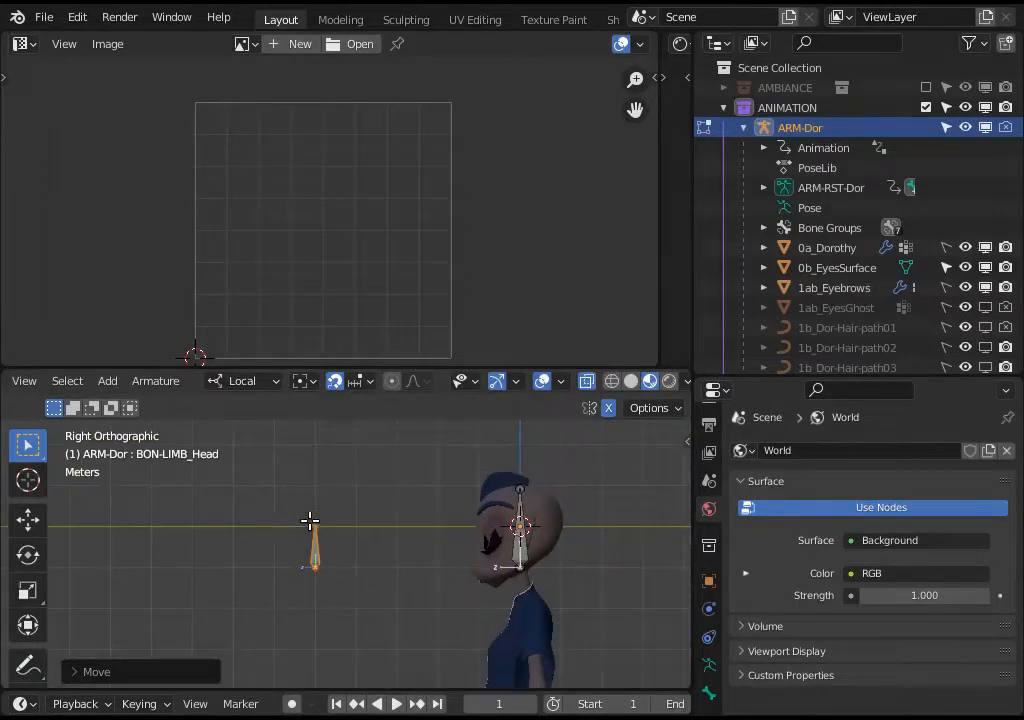
{"action": "left_click", "coordinate": [310, 520]}
{"action": "key", "text": "g"}
{"action": "left_click", "coordinate": [314, 478]}
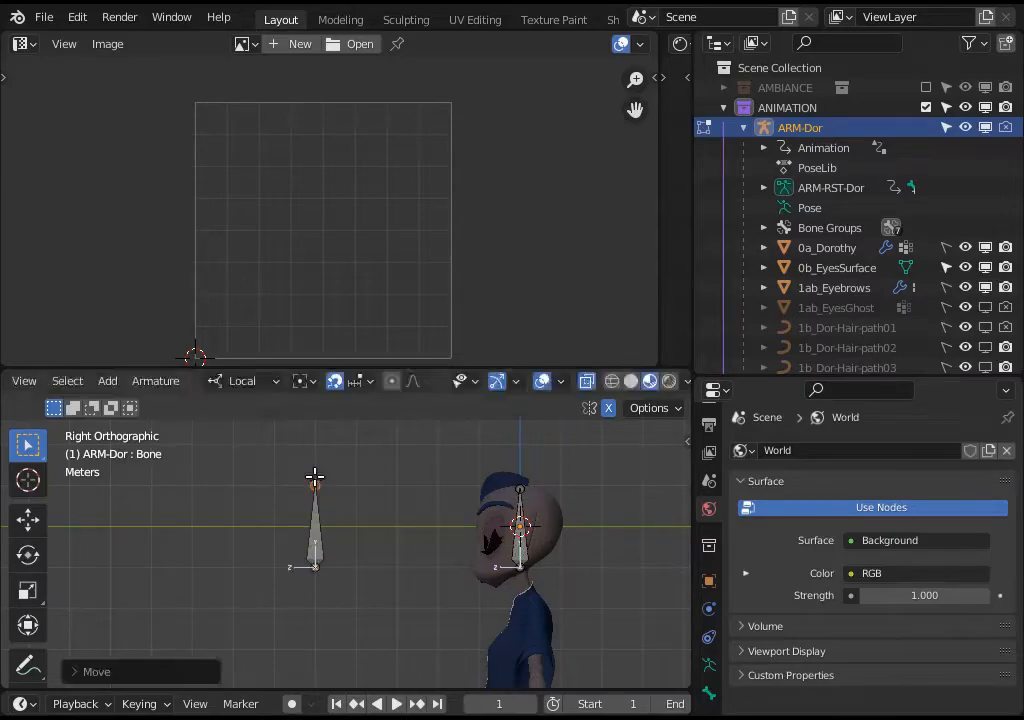
- Select the whole new bone in front of the face and rename it CTRL_EyesTrack
{"action": "scroll", "coordinate": [311, 503], "scroll_direction": "up", "scroll_amount": 3}
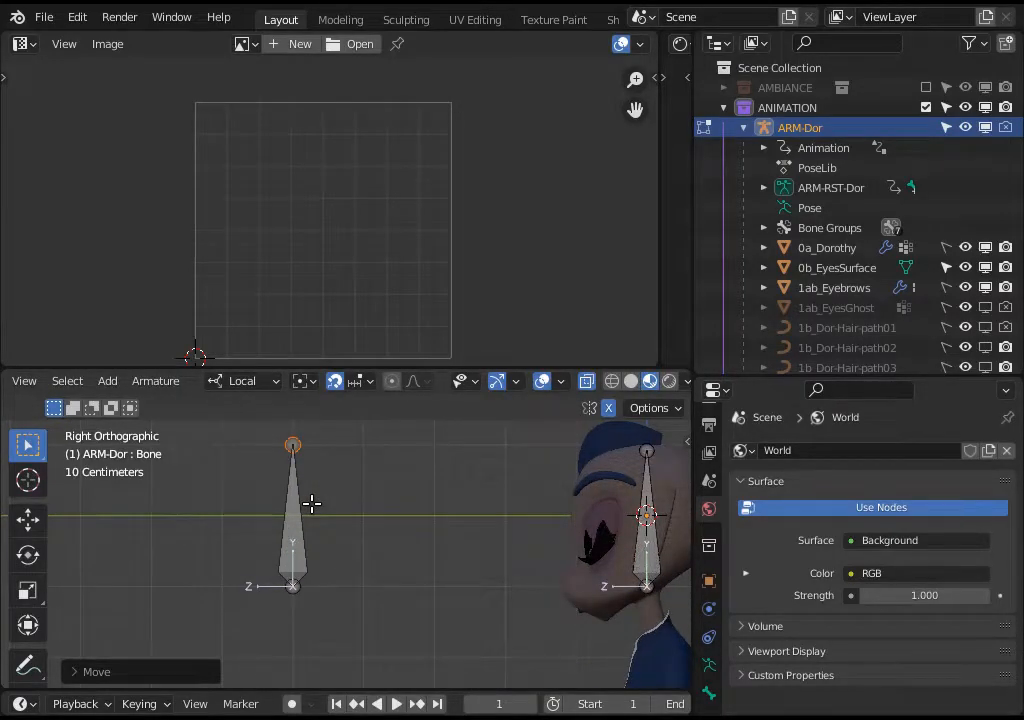
{"action": "key", "text": "KP_1"}
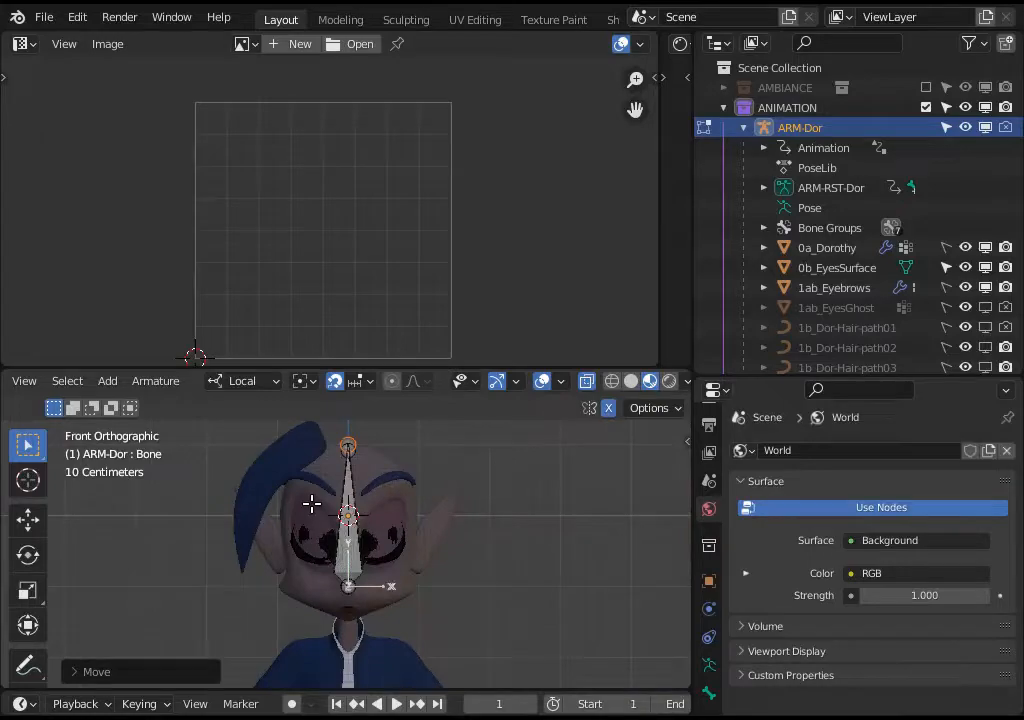
{"action": "left_click", "coordinate": [330, 553]}
{"action": "key", "text": "KP_3"}
{"action": "key", "text": "F2"}
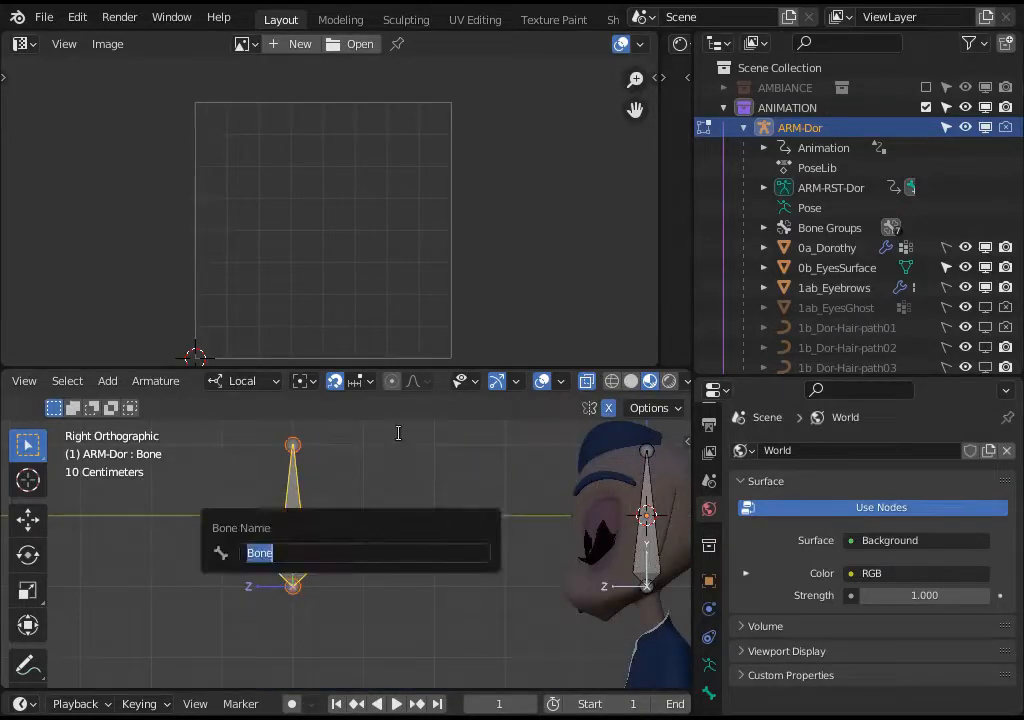
{"action": "type", "text": "EyesT"}
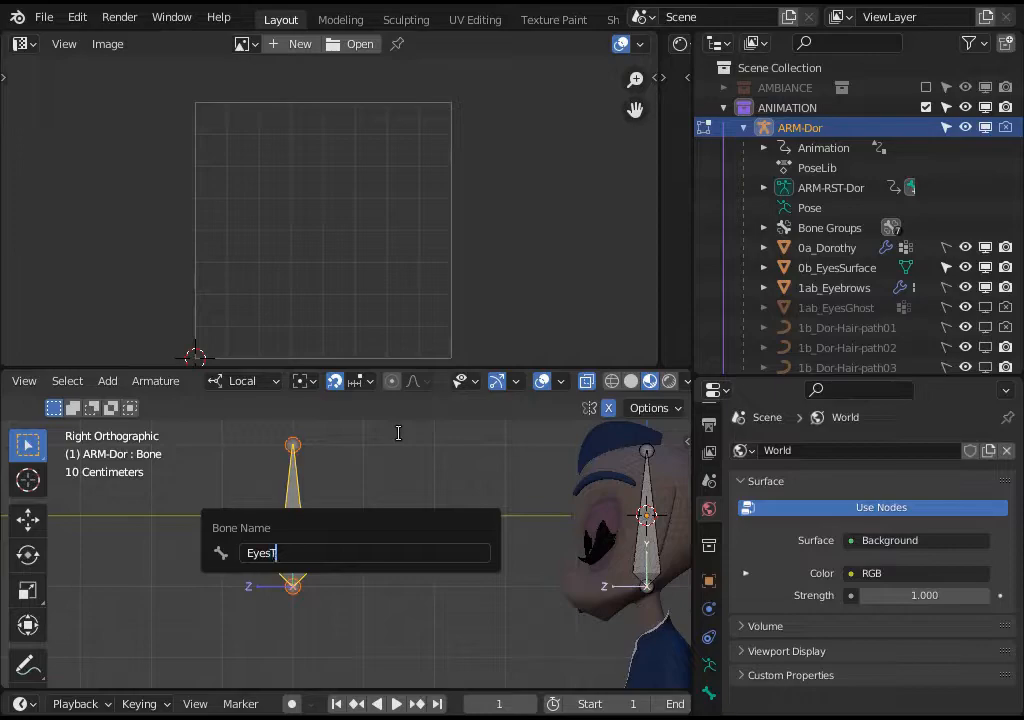
{"action": "type", "text": "CTRL_"}
{"action": "key", "text": "Return"}
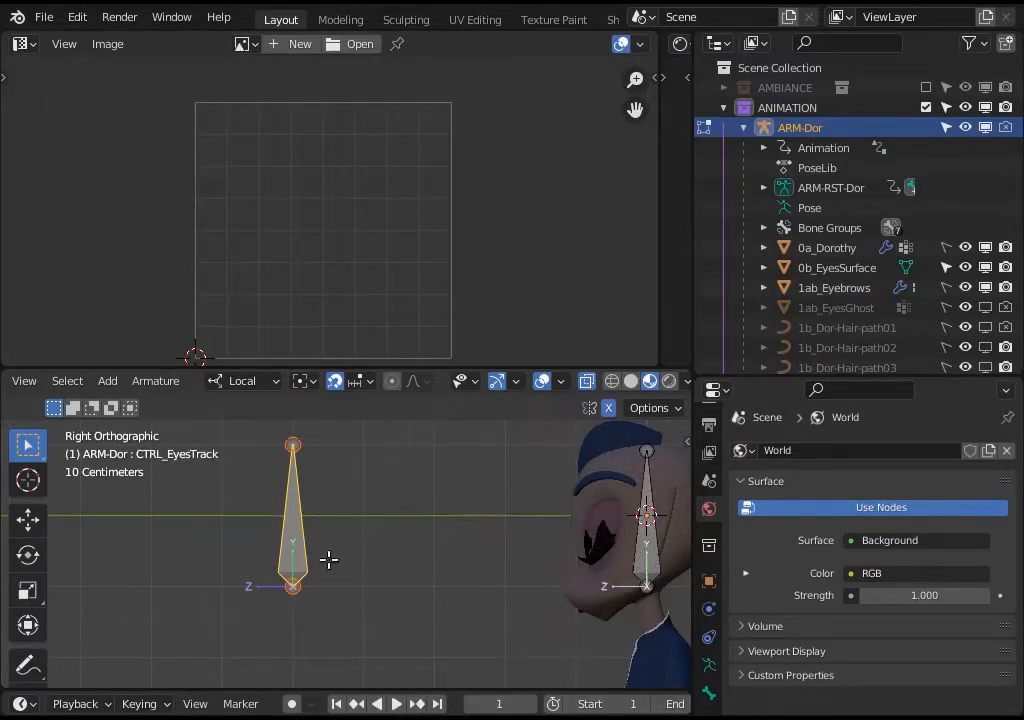
- Hide every bone except CTRL_EyesTrack
{"action": "middle_click_drag", "start_coordinate": [329, 560], "coordinate": [383, 525]}
{"action": "key", "text": "KP_3"}
{"action": "scroll", "coordinate": [383, 525], "scroll_direction": "down", "scroll_amount": 2}
{"action": "key", "text": "shift+h"}
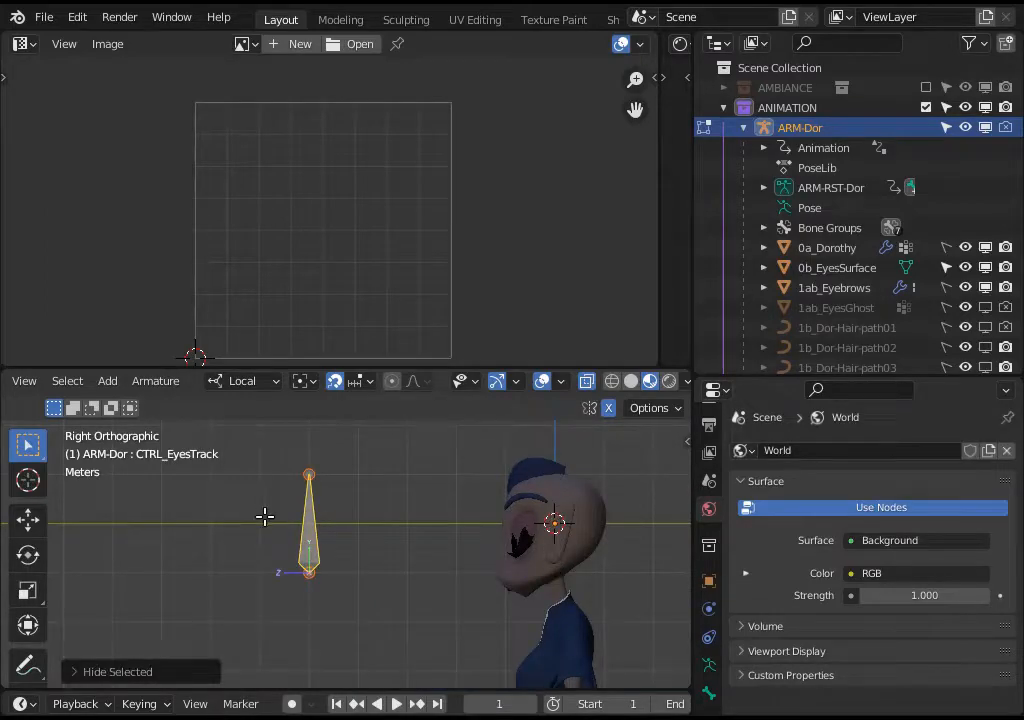
- Duplicate CTRL_EyesTrack about 1 m to the side along X in the front view and name the copy Pupil-Base.L
{"action": "middle_click_drag", "start_coordinate": [265, 517], "coordinate": [416, 531]}
{"action": "key", "text": "KP_1"}
{"action": "key", "text": "shift+d"}
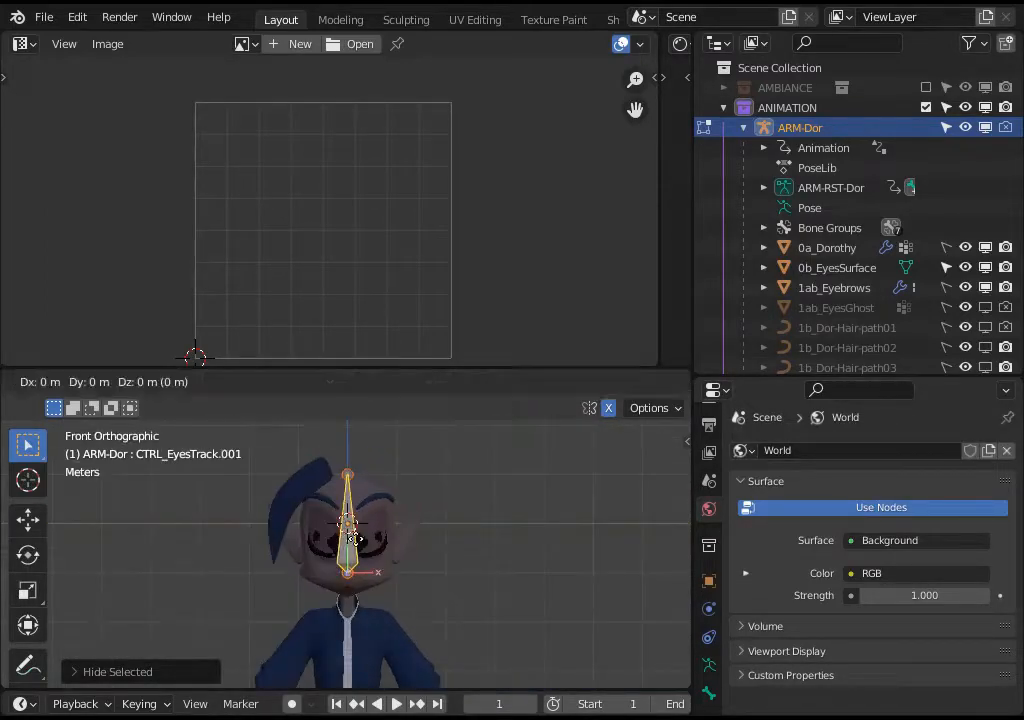
{"action": "left_click", "coordinate": [394, 537]}
{"action": "key", "text": "F2"}
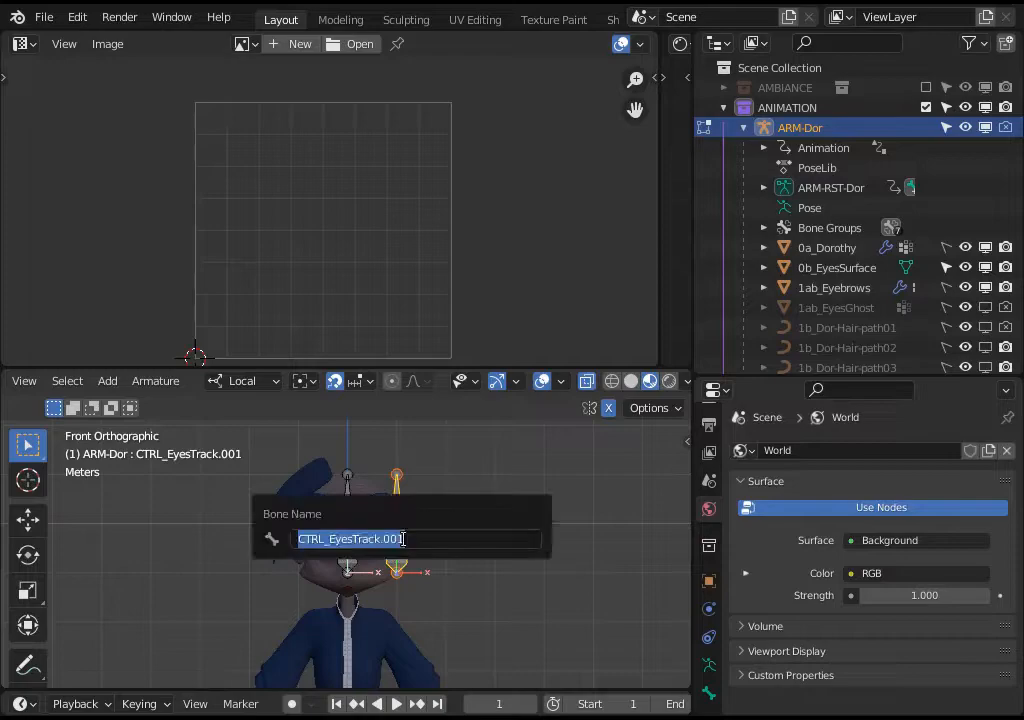
{"action": "type", "text": "Pupil-Base.L"}
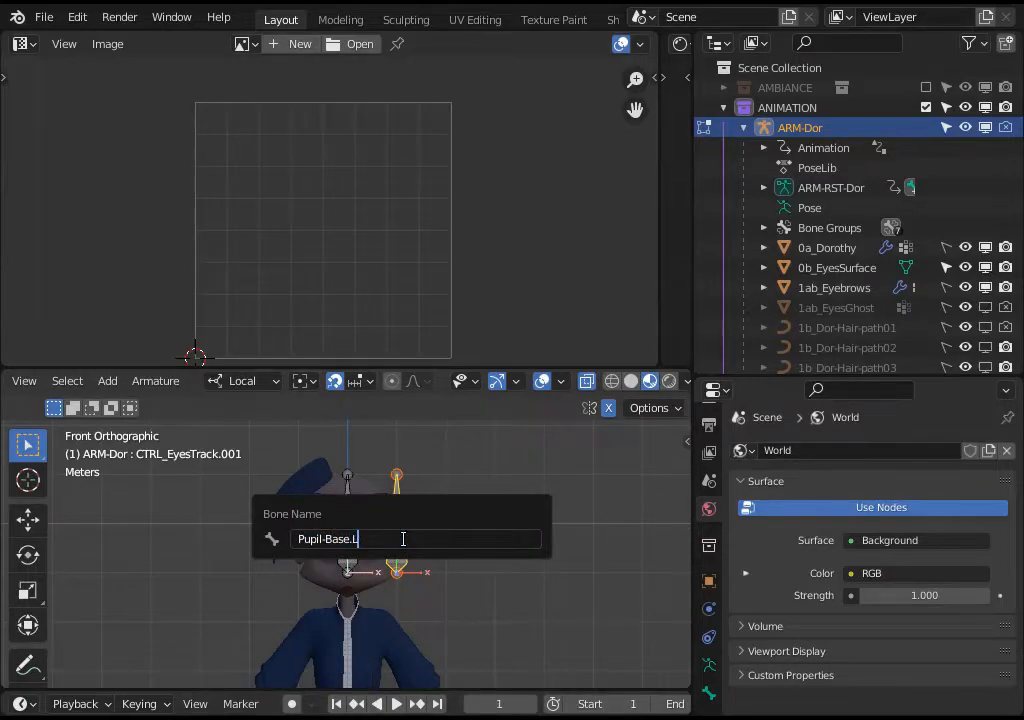
{"action": "key", "text": "Return"}
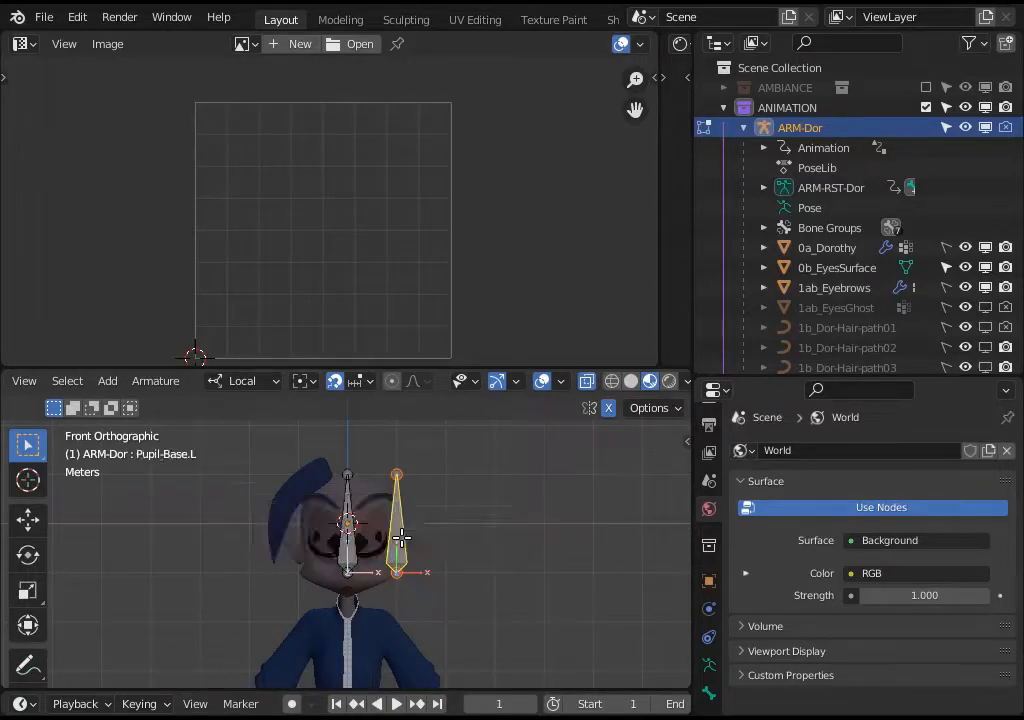
- Duplicate Pupil-Base.L 1 m outward along X and lower the original's tip to halve its length
{"action": "key", "text": "shift+d"}
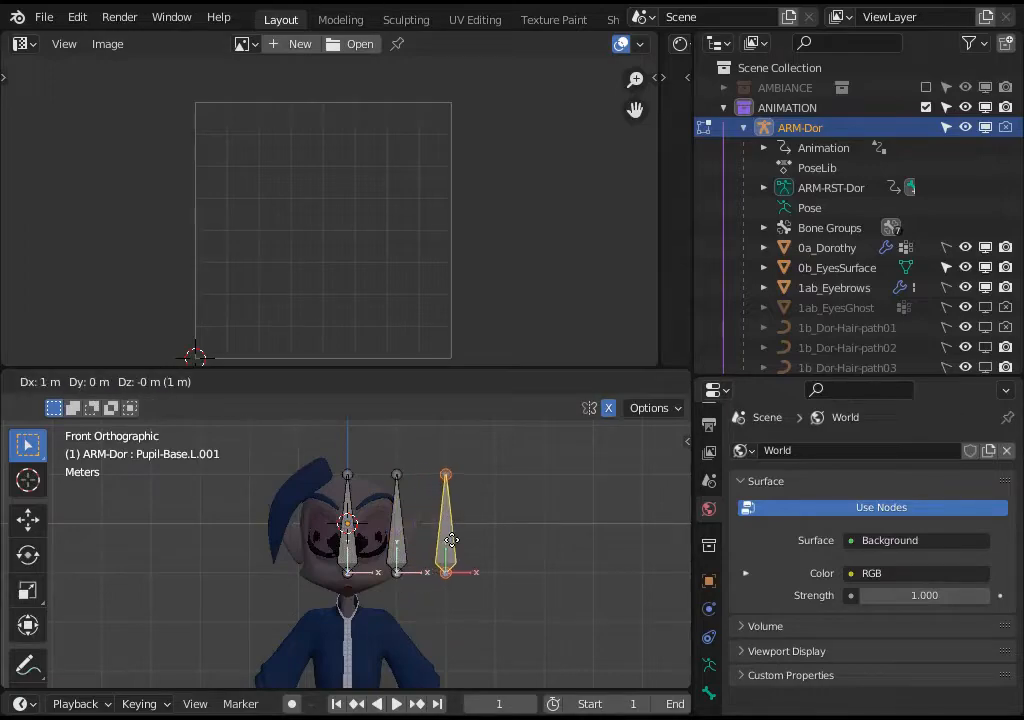
{"action": "left_click", "coordinate": [442, 541]}
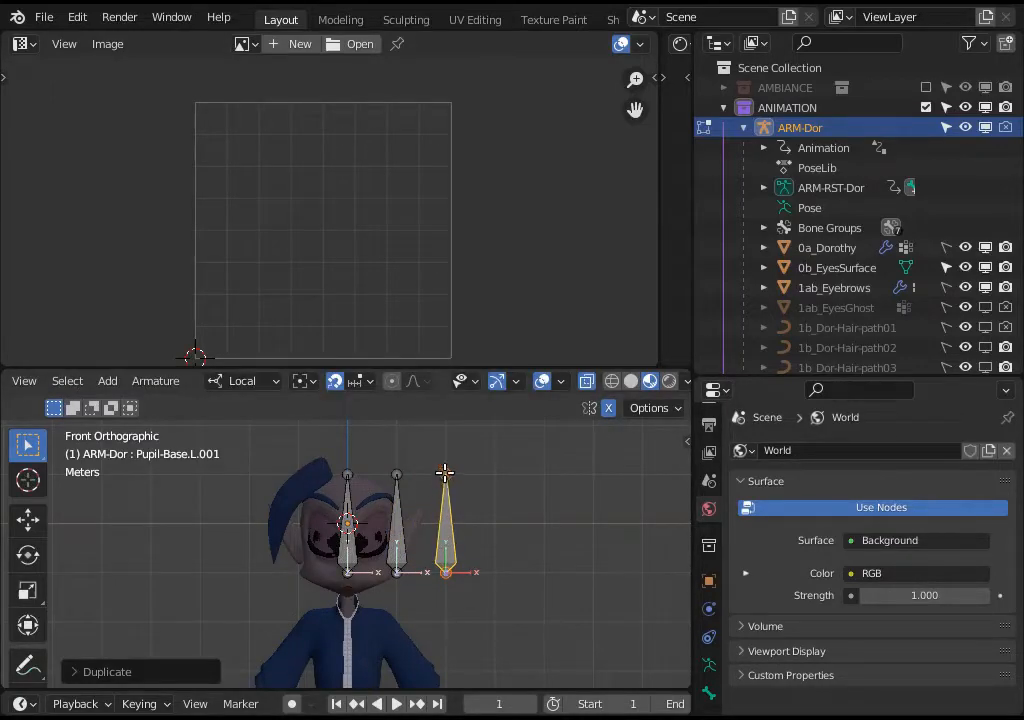
{"action": "left_click", "coordinate": [445, 472]}
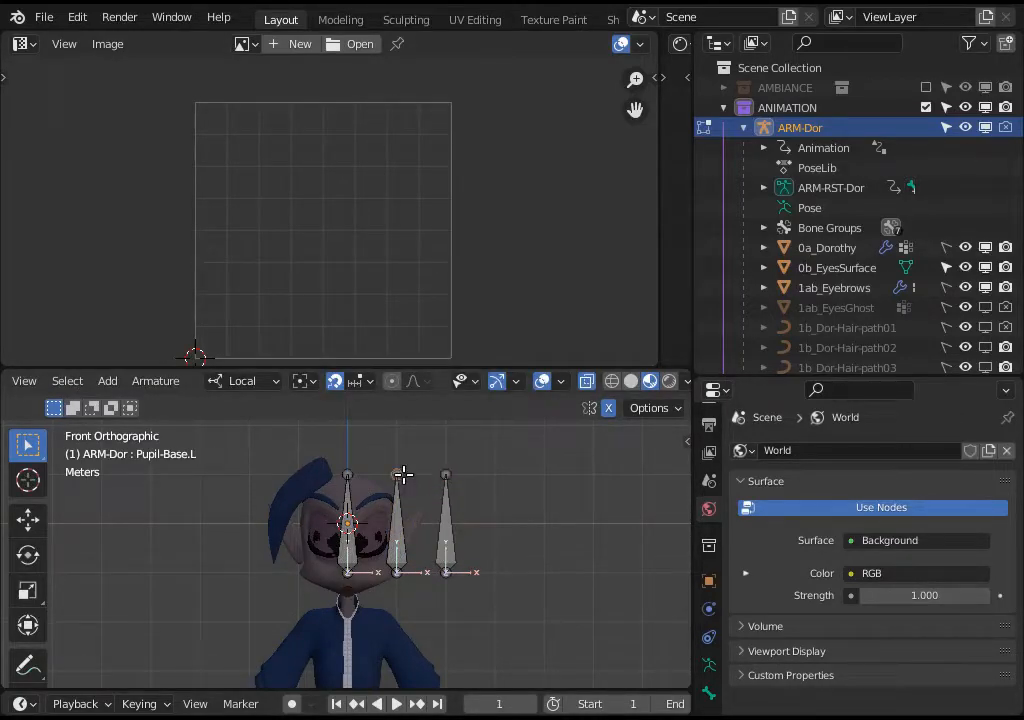
{"action": "left_click_drag", "start_coordinate": [403, 474], "coordinate": [397, 525]}
- Rename the outermost duplicated bone as Pupil-Ctrl.L
{"action": "left_click", "coordinate": [438, 513]}
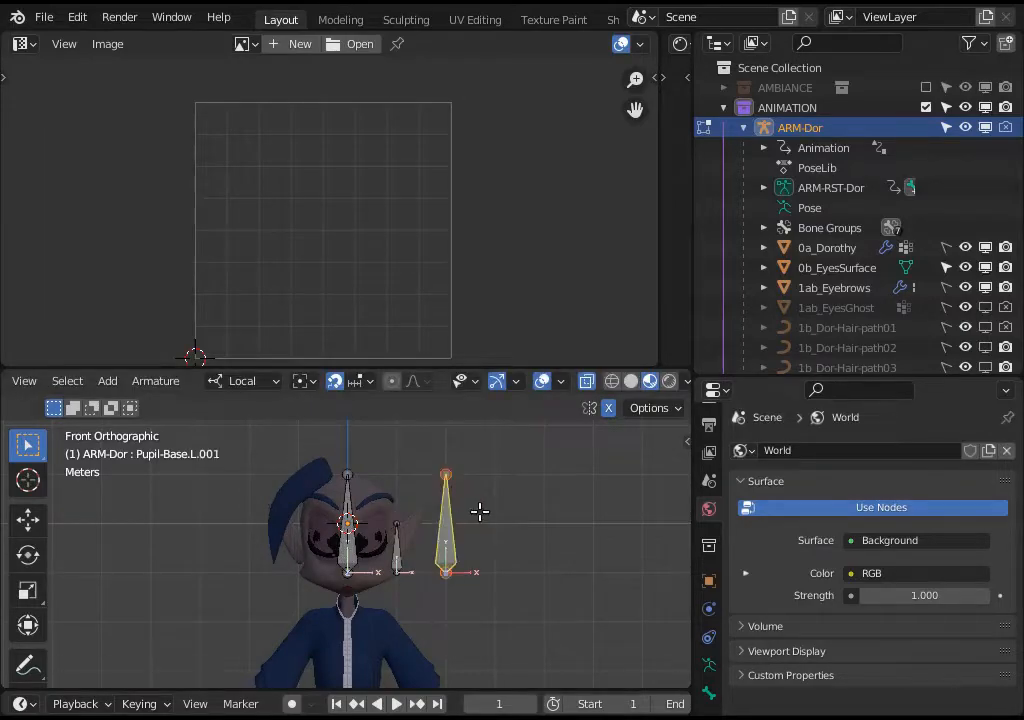
{"action": "key", "text": "F2"}
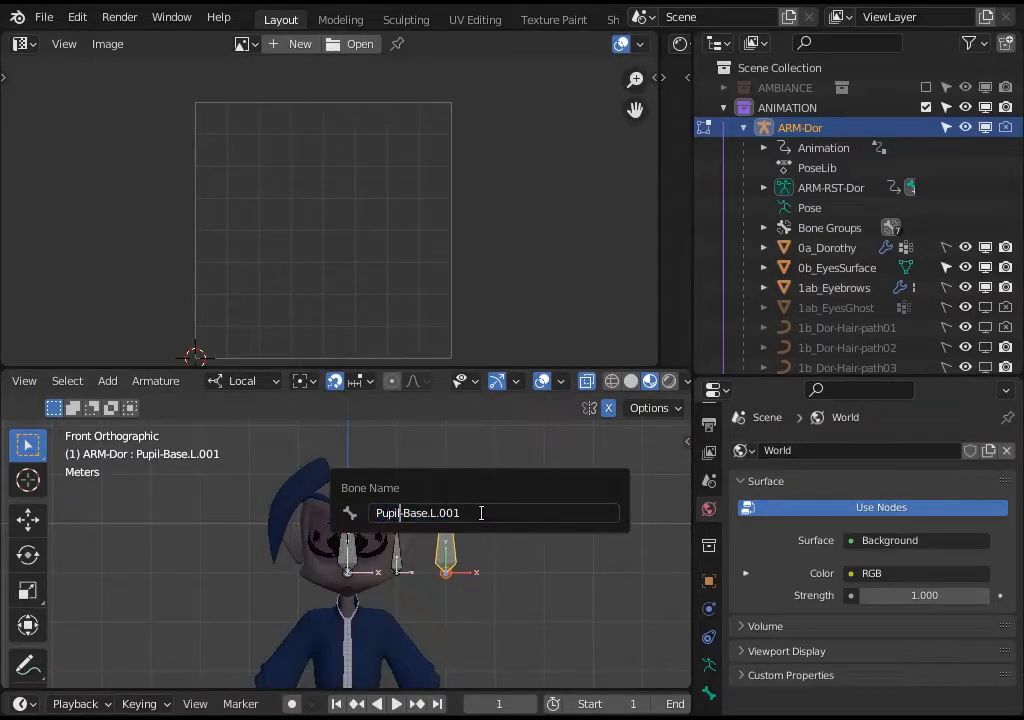
{"action": "key", "text": "Delete"}
{"action": "key", "text": "Delete"}
{"action": "key", "text": "Delete"}
{"action": "key", "text": "Delete"}
{"action": "key", "text": "Delete"}
{"action": "key", "text": "Return"}
- Select the Pupil-Base.L and Pupil-Ctrl.L bones together
{"action": "key", "text": "e"}
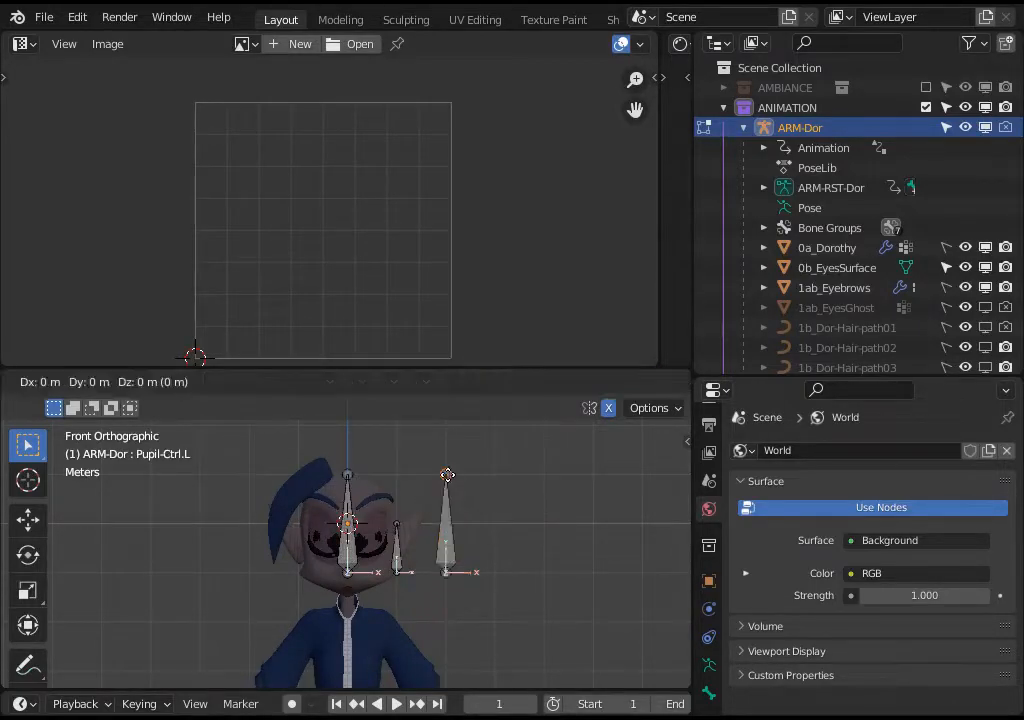
{"action": "right_click", "coordinate": [418, 519]}
{"action": "left_click", "coordinate": [395, 543]}
{"action": "left_click", "coordinate": [441, 528], "text": "shift"}
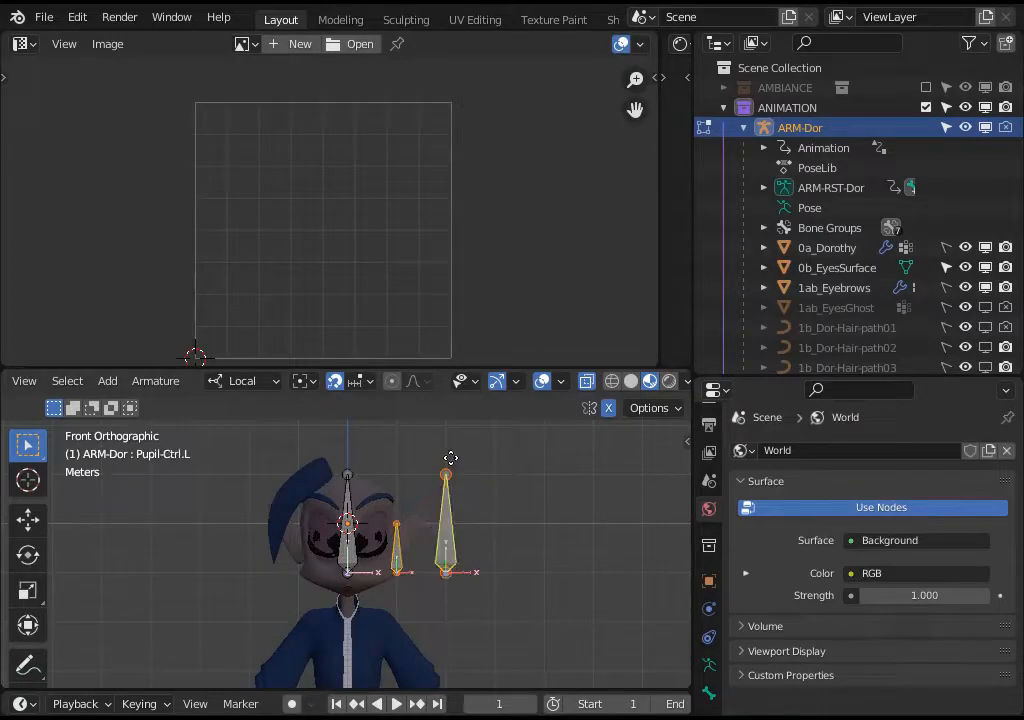
{"action": "key", "text": "g"}
{"action": "key", "text": "z"}
{"action": "key", "text": "z"}
{"action": "right_click", "coordinate": [447, 488]}
- Scale both selected pupil bones along Z to about 0.4 of their height
{"action": "key", "text": "s"}
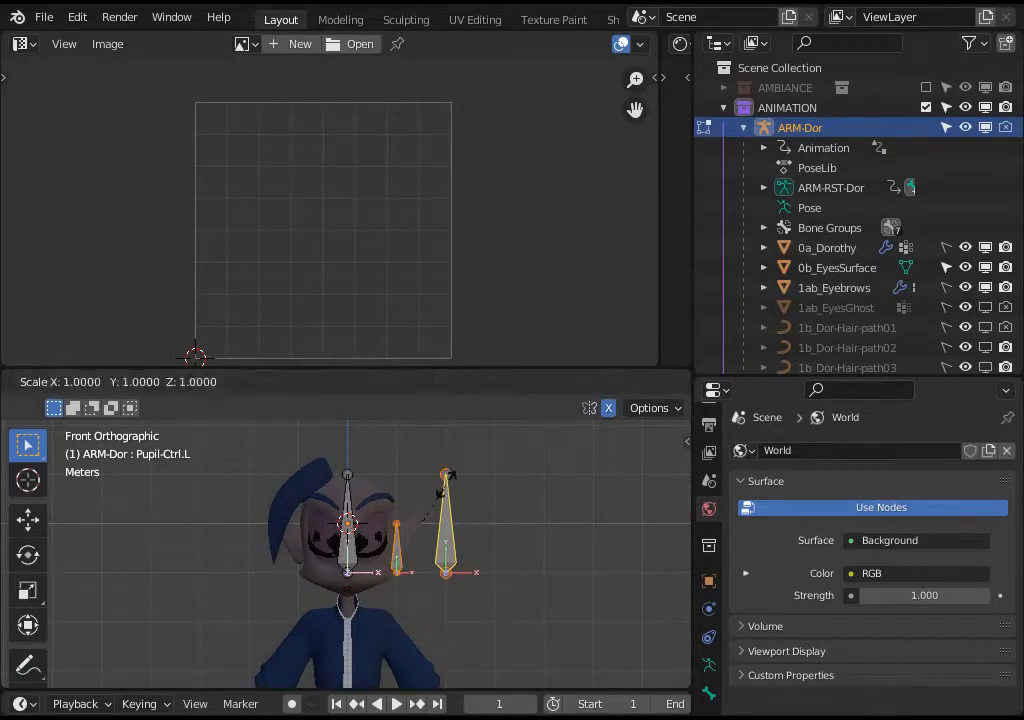
{"action": "key", "text": "z"}
{"action": "key", "text": "z"}
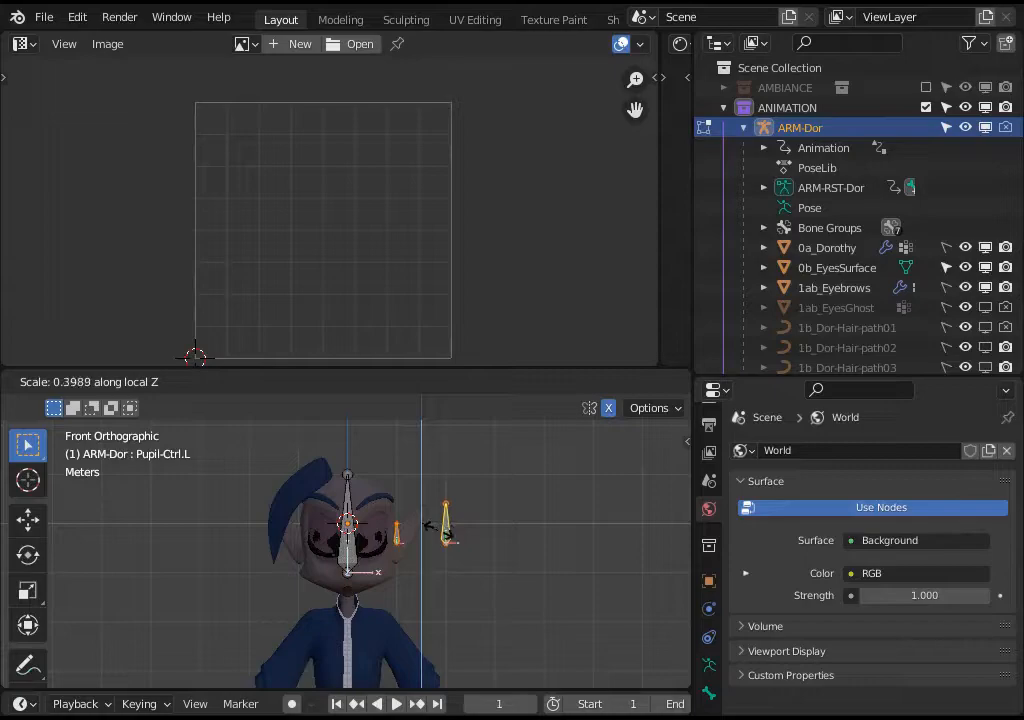
{"action": "left_click", "coordinate": [437, 528]}
- Move the Pupil-Ctrl.L bone about 1 m straight down beside the head
{"action": "key", "text": "g"}
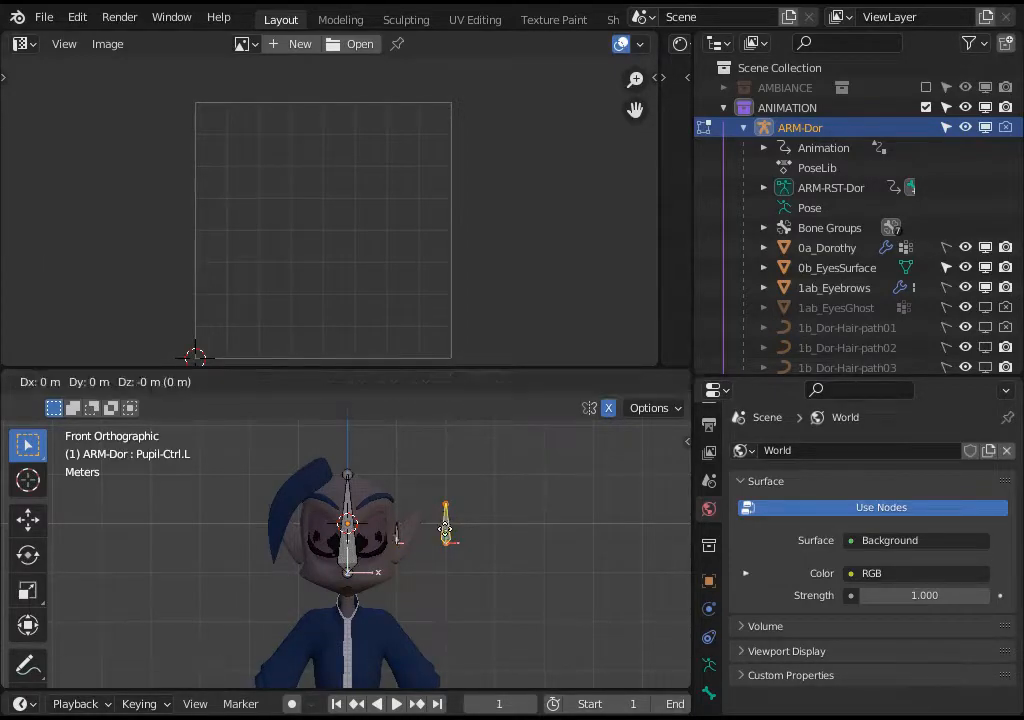
{"action": "left_click", "coordinate": [445, 545]}
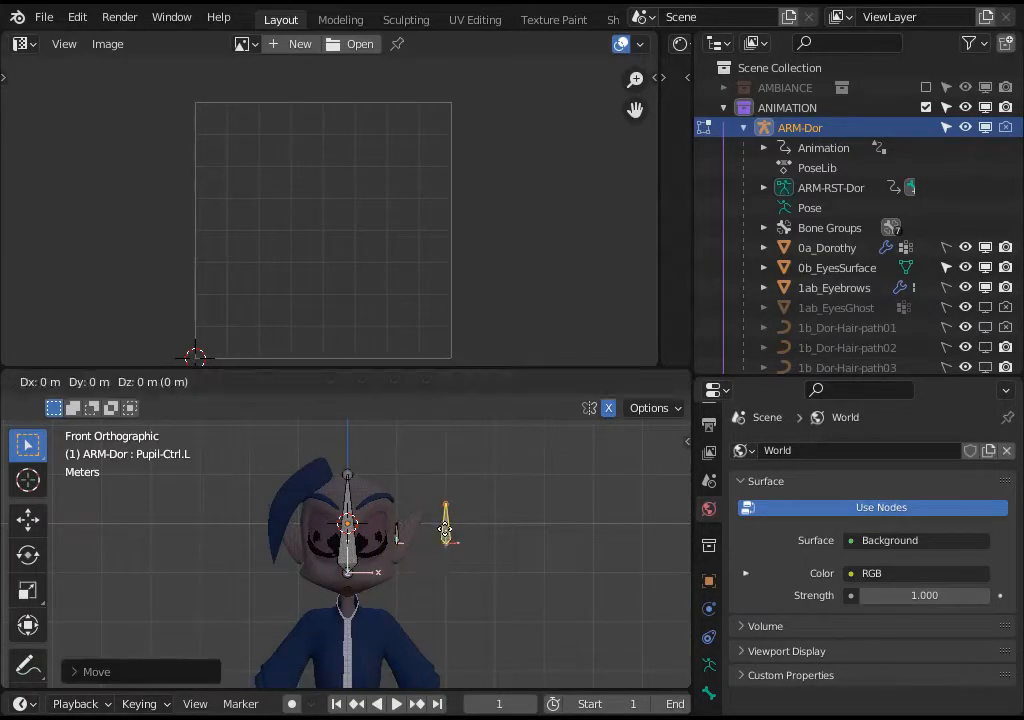
{"action": "scroll", "coordinate": [446, 562], "scroll_direction": "up", "scroll_amount": 3}
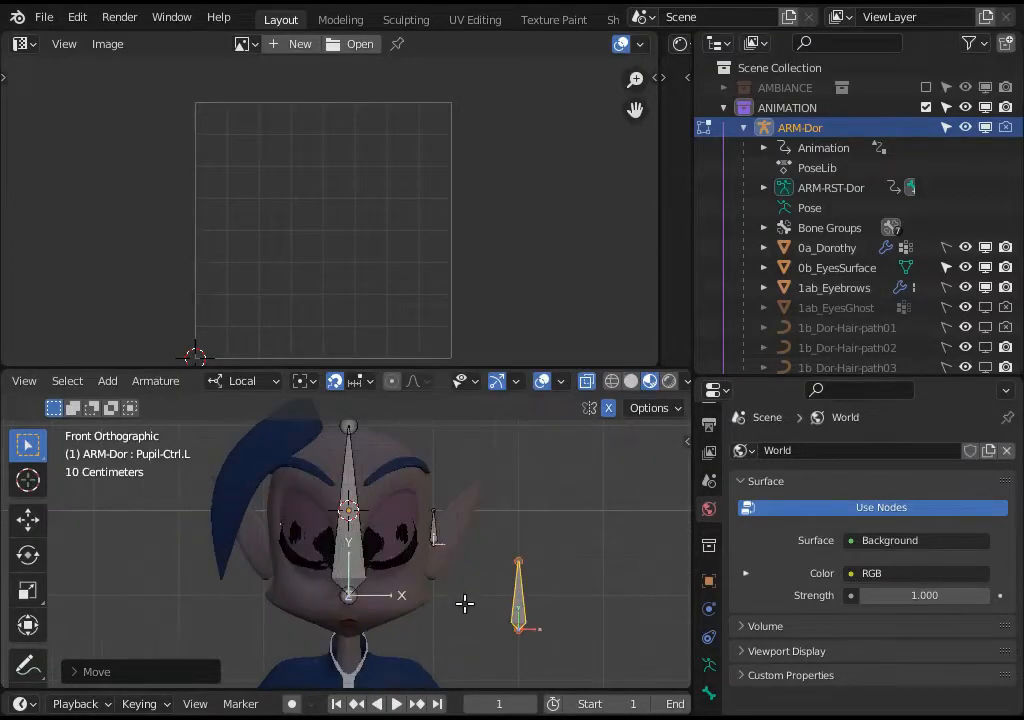
- Raise Pupil-Ctrl.L's tip to the 3D cursor's height and its base by about 0.4 m, level with CTRL_EyesTrack's base
{"action": "key", "text": "g"}
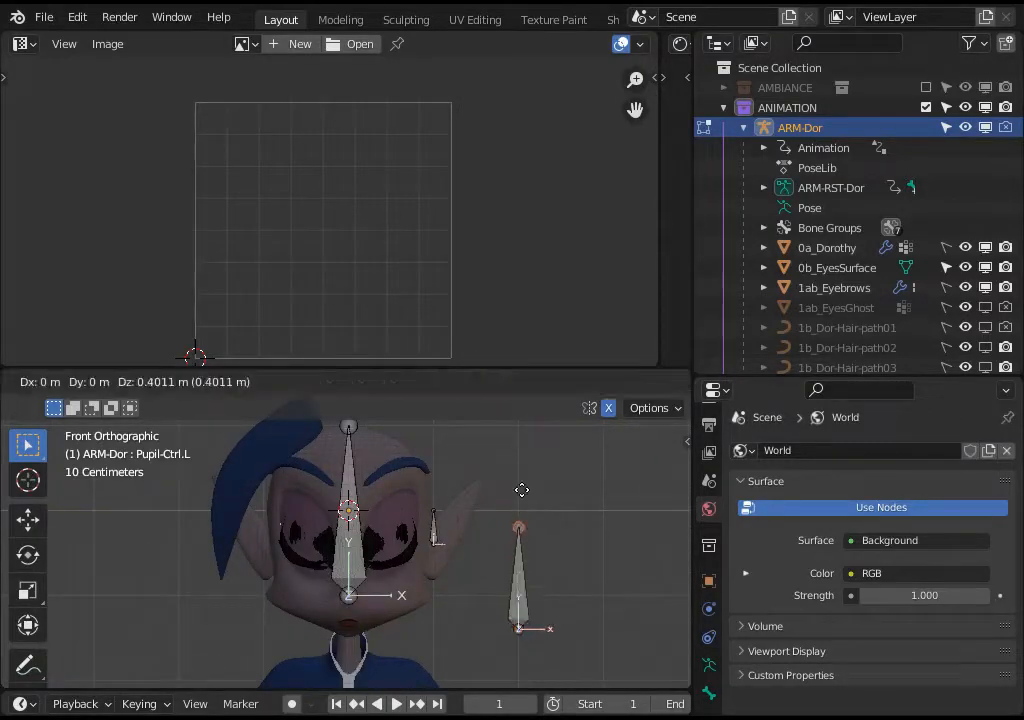
{"action": "left_click", "coordinate": [521, 487]}
{"action": "left_click", "coordinate": [520, 620]}
{"action": "key", "text": "g"}
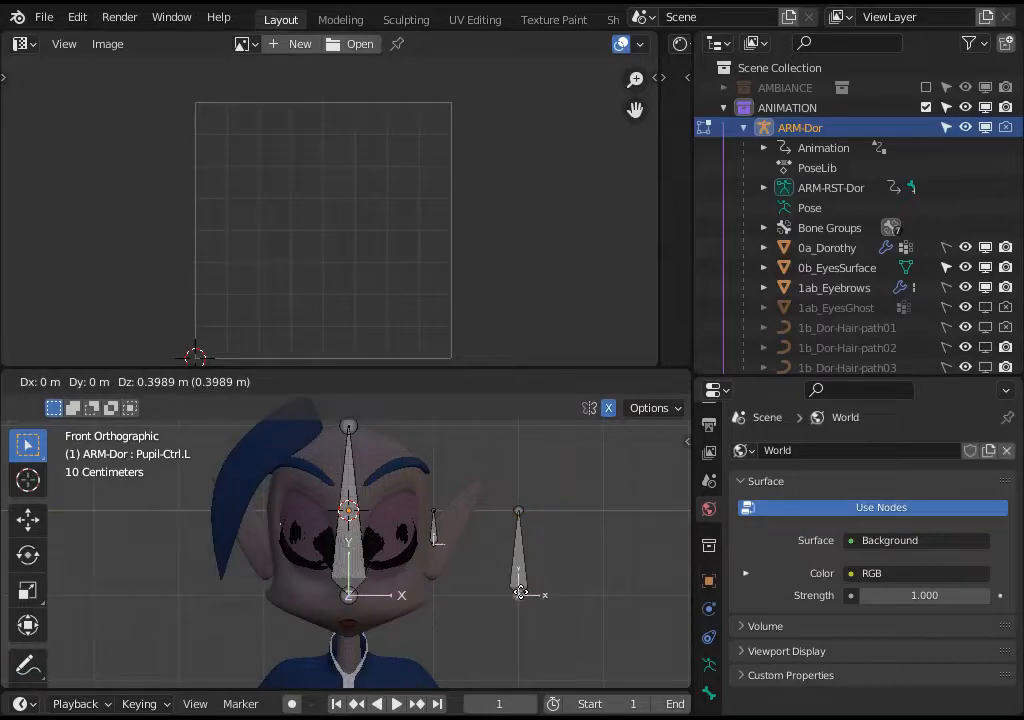
{"action": "left_click", "coordinate": [520, 583]}
- Lower Pupil-Base.L until its base is level with Pupil-Ctrl.L's base, and raise its tip to half of Pupil-Ctrl.L's height
{"action": "left_click", "coordinate": [434, 530]}
{"action": "key", "text": "g"}
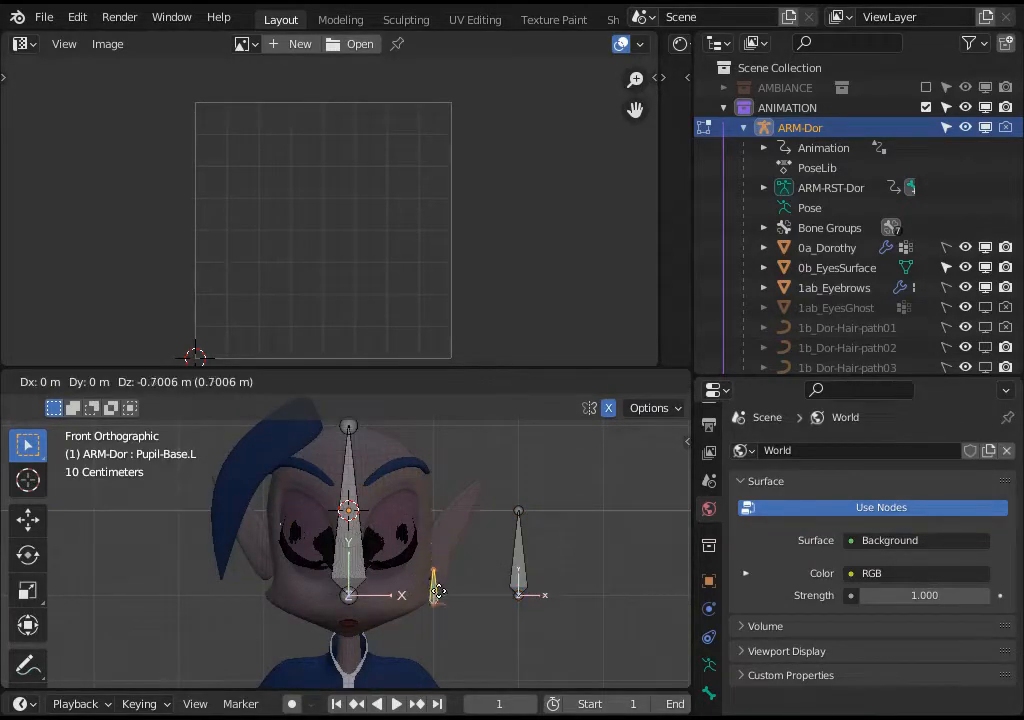
{"action": "left_click", "coordinate": [436, 583]}
{"action": "scroll", "coordinate": [443, 578], "scroll_direction": "up", "scroll_amount": 2}
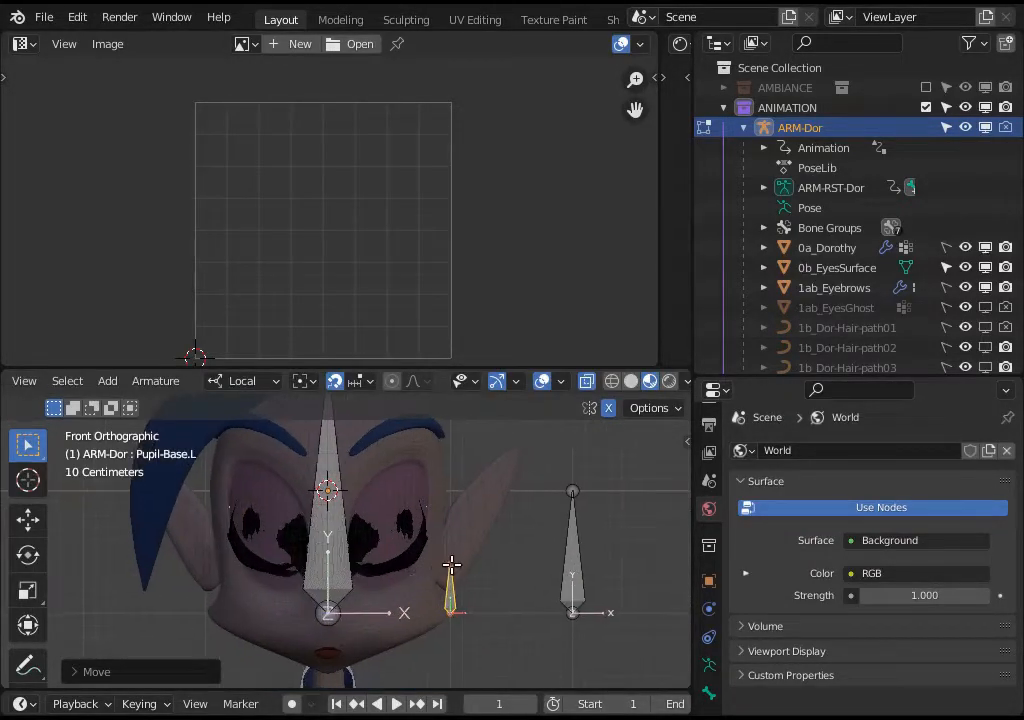
{"action": "key", "text": "g"}
{"action": "key", "text": "Escape"}
{"action": "scroll", "coordinate": [279, 457], "scroll_direction": "down", "scroll_amount": 2}
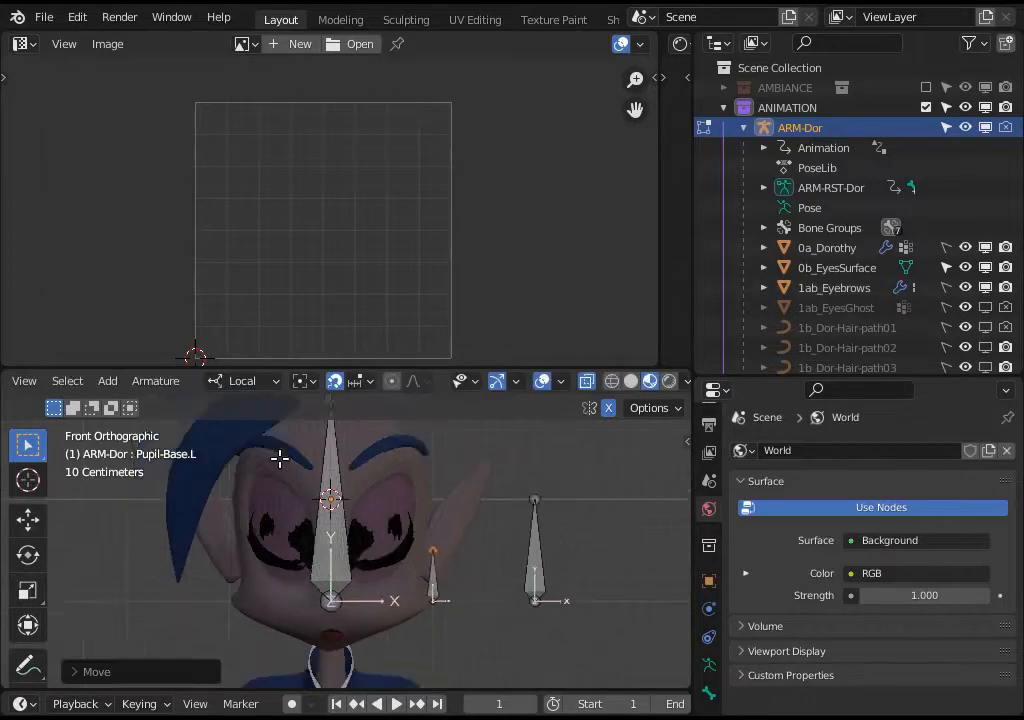
{"action": "middle_click_drag", "start_coordinate": [324, 476], "coordinate": [323, 483], "text": "shift"}
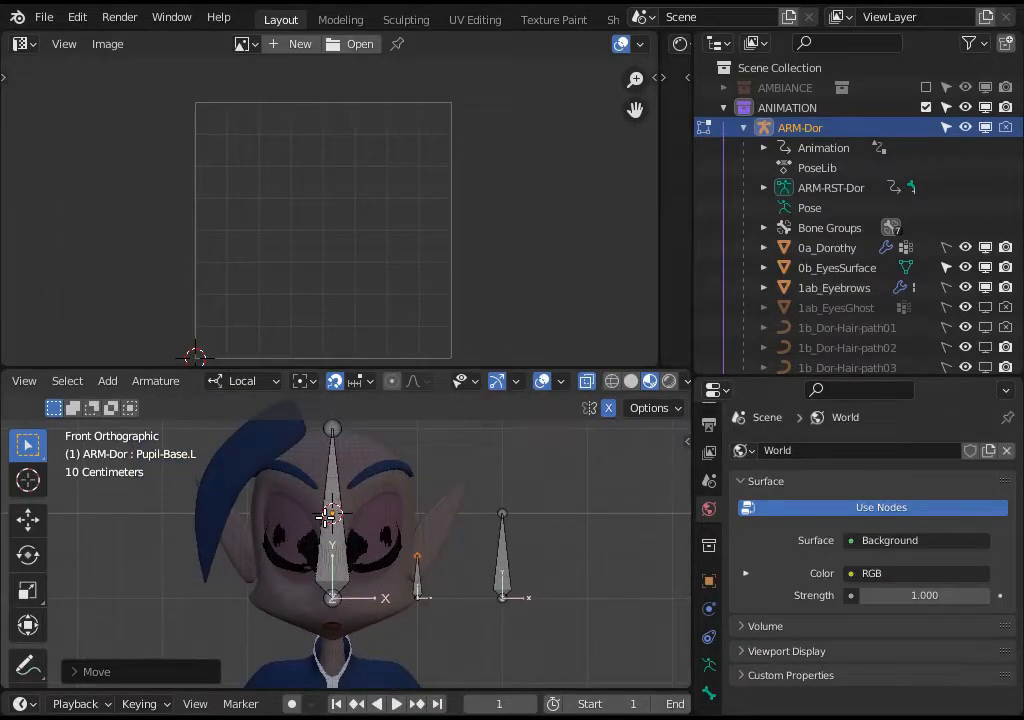
- Move Pupil-Ctrl.L about 1 m inward along its local X axis, directly onto Pupil-Base.L
{"action": "left_click", "coordinate": [508, 560]}
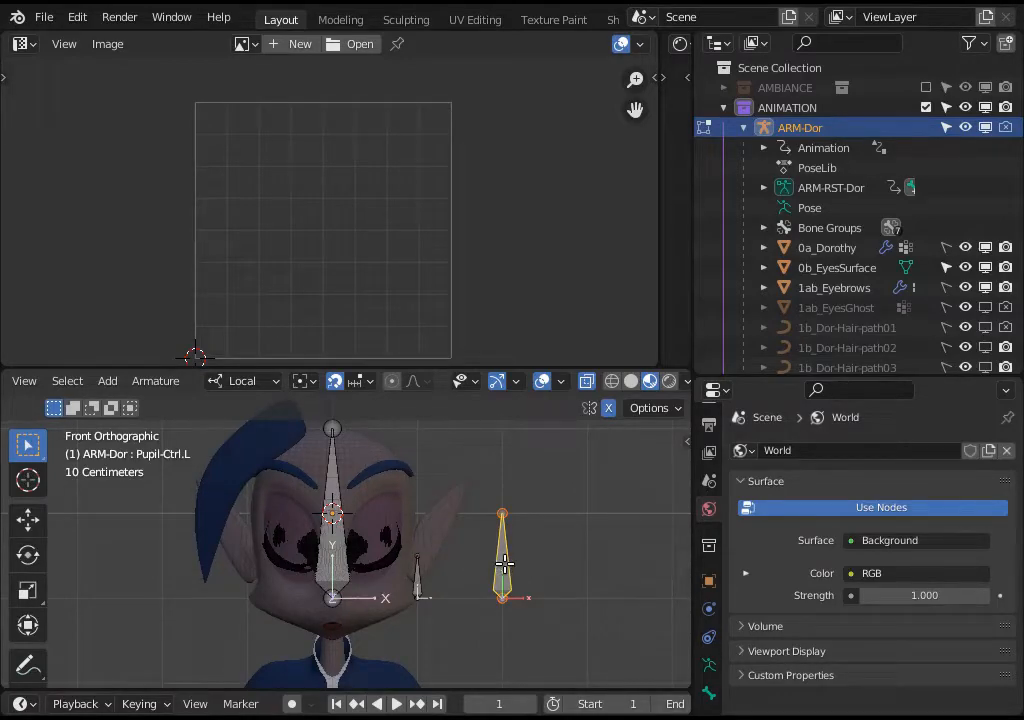
{"action": "key", "text": "g"}
{"action": "key", "text": "y"}
{"action": "right_click", "coordinate": [462, 562]}
{"action": "key", "text": "g"}
{"action": "key", "text": "x"}
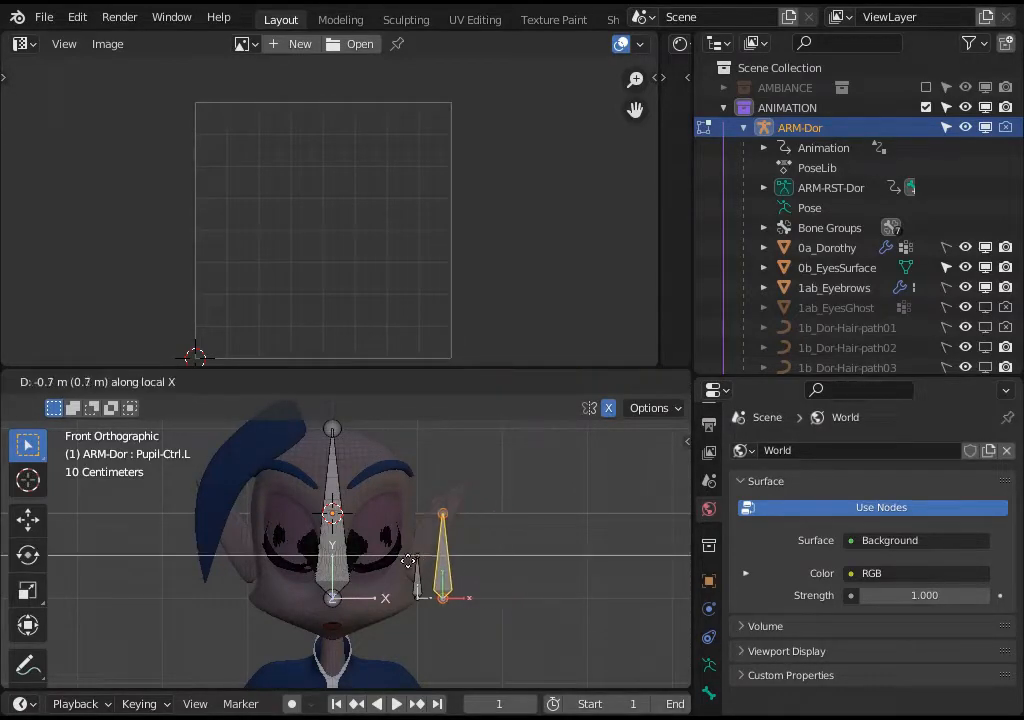
{"action": "left_click", "coordinate": [396, 558]}
- Inspect the alignment of the overlapping pupil bones from the side and front views
{"action": "middle_click_drag", "start_coordinate": [464, 558], "coordinate": [258, 569]}
{"action": "key", "text": "KP_3"}
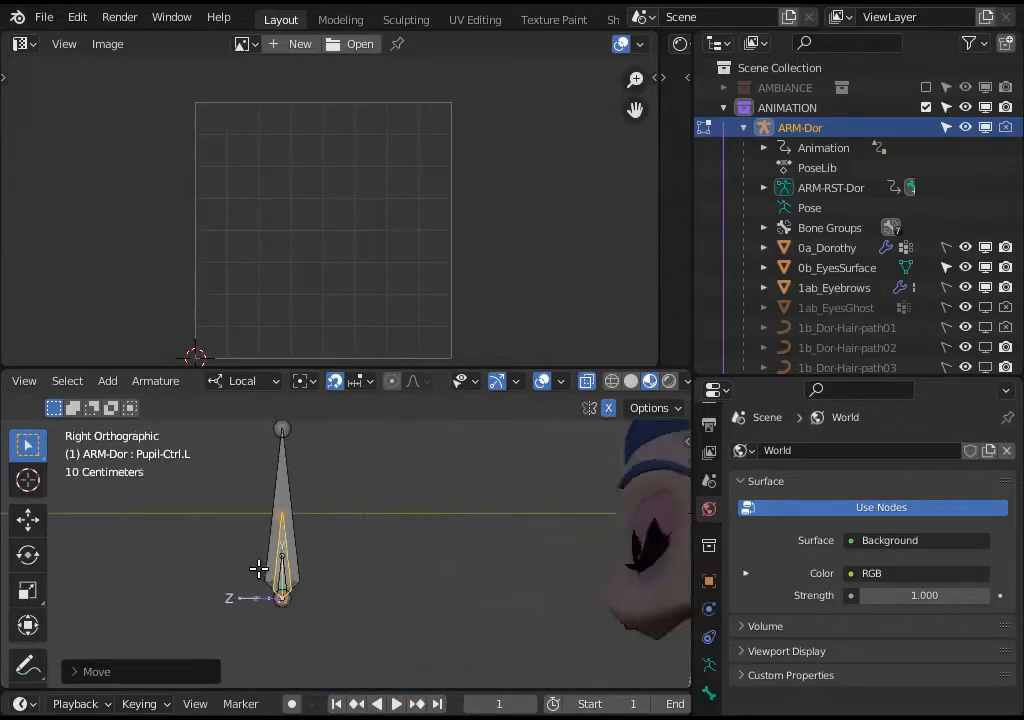
{"action": "key", "text": "KP_1"}
{"action": "key", "text": "KP_3"}
{"action": "middle_click_drag", "start_coordinate": [258, 569], "coordinate": [322, 578]}
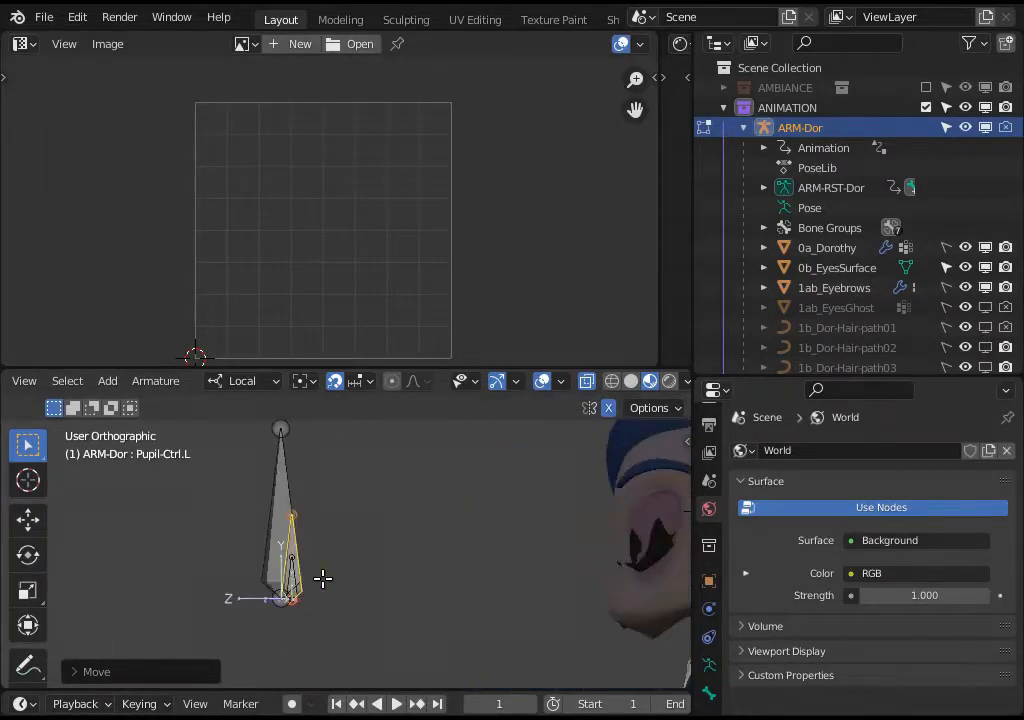
{"action": "key", "text": "KP_3"}
{"action": "key", "text": "KP_1"}
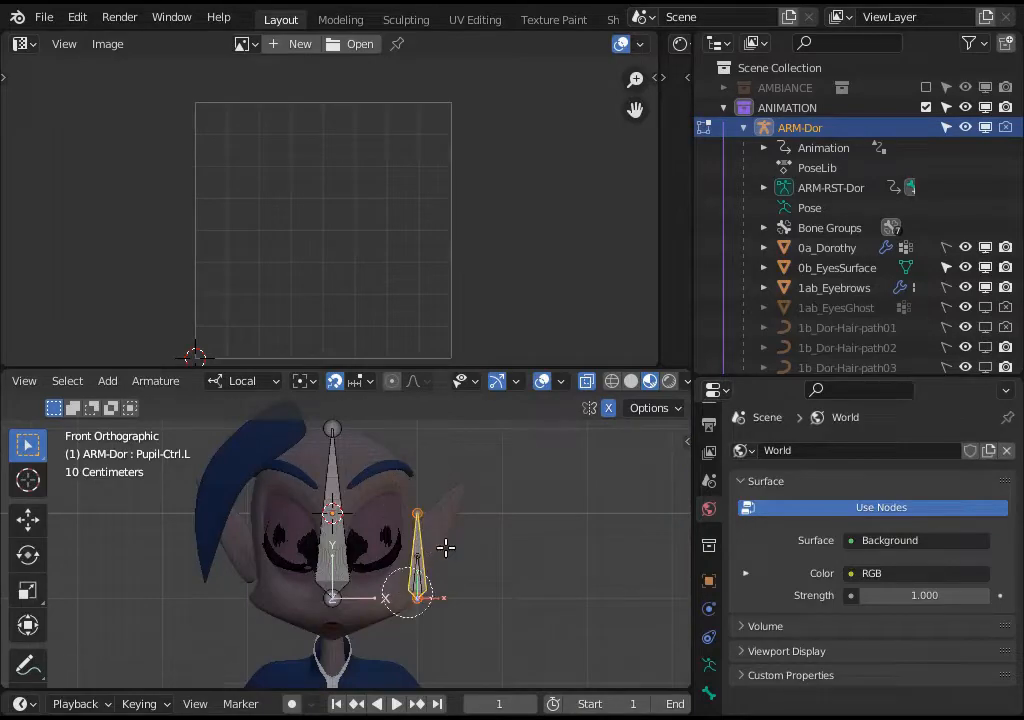
- Symmetrize Pupil-Ctrl.L and Pupil-Base.L to the opposite side of the armature, and clear the selection
{"action": "left_click_drag", "start_coordinate": [438, 562], "coordinate": [409, 555]}
{"action": "right_click", "coordinate": [409, 556]}
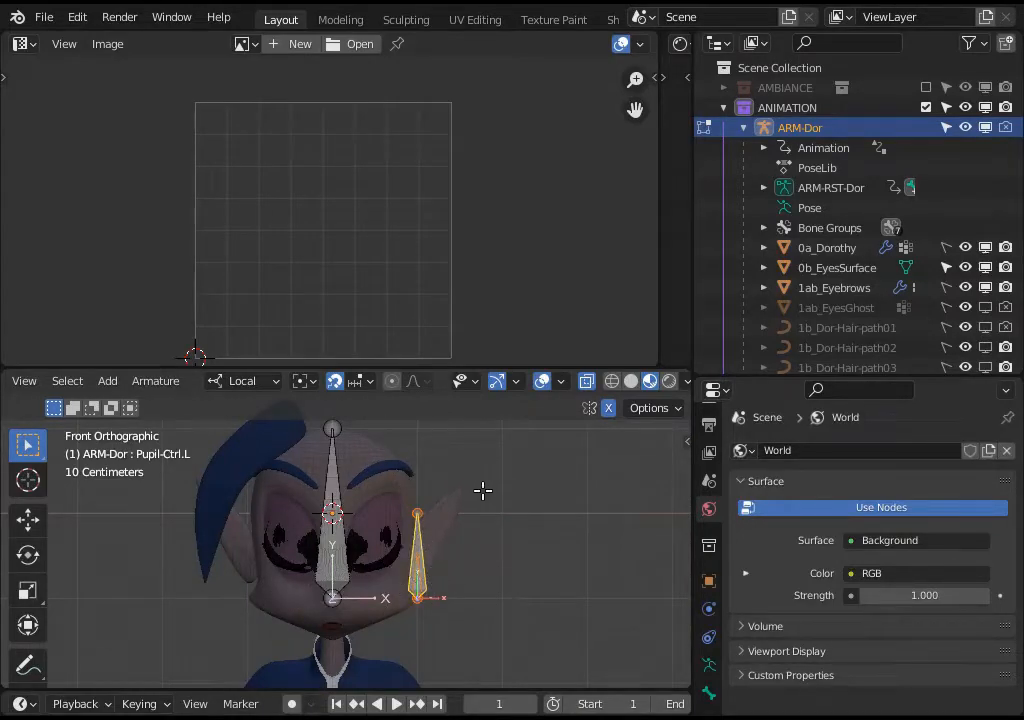
{"action": "right_click", "coordinate": [424, 530]}
{"action": "left_click", "coordinate": [421, 534]}
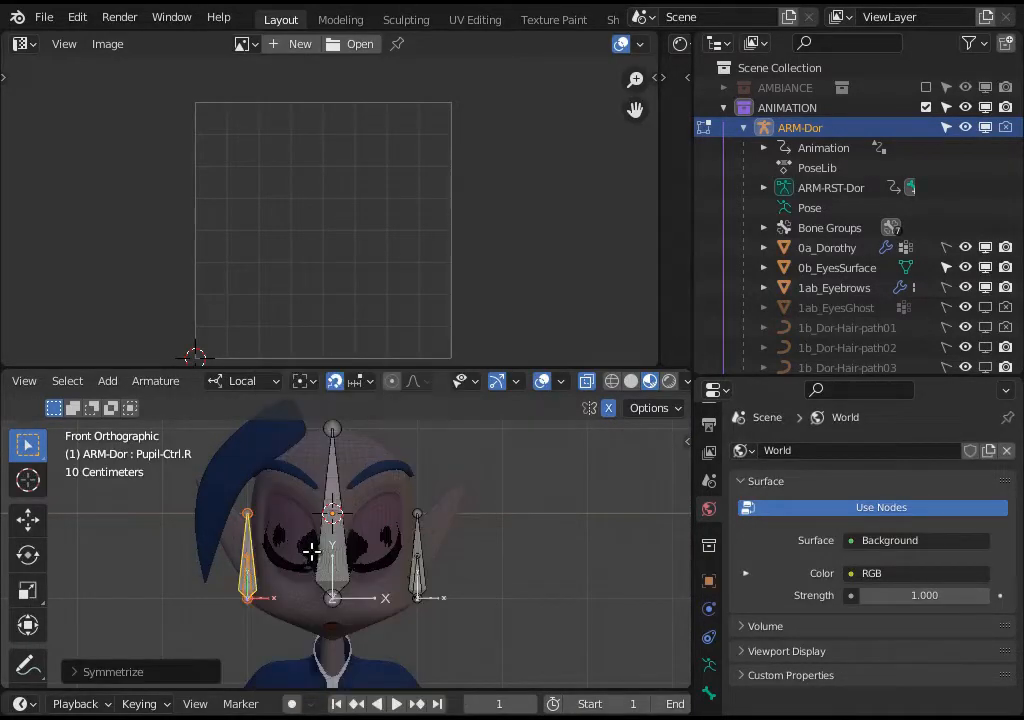
{"action": "key", "text": "alt+a"}
{"action": "middle_click_drag", "start_coordinate": [402, 514], "coordinate": [331, 560]}
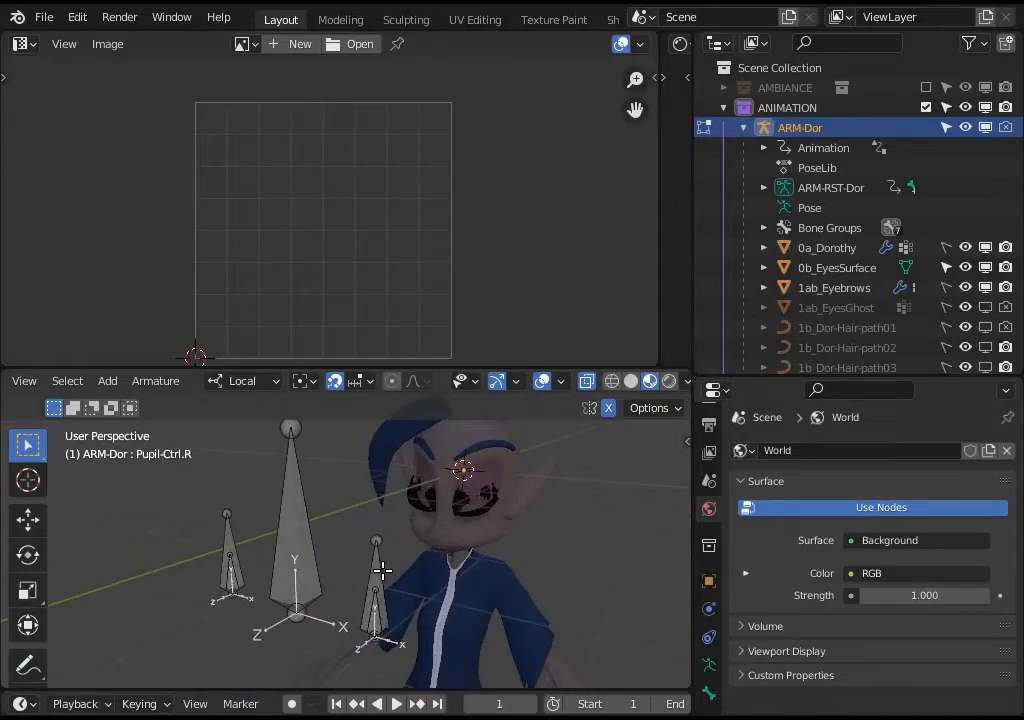
{"action": "left_click", "coordinate": [383, 570]}
{"action": "middle_click_drag", "start_coordinate": [192, 544], "coordinate": [224, 549]}
{"action": "left_click", "coordinate": [229, 558], "text": "shift"}
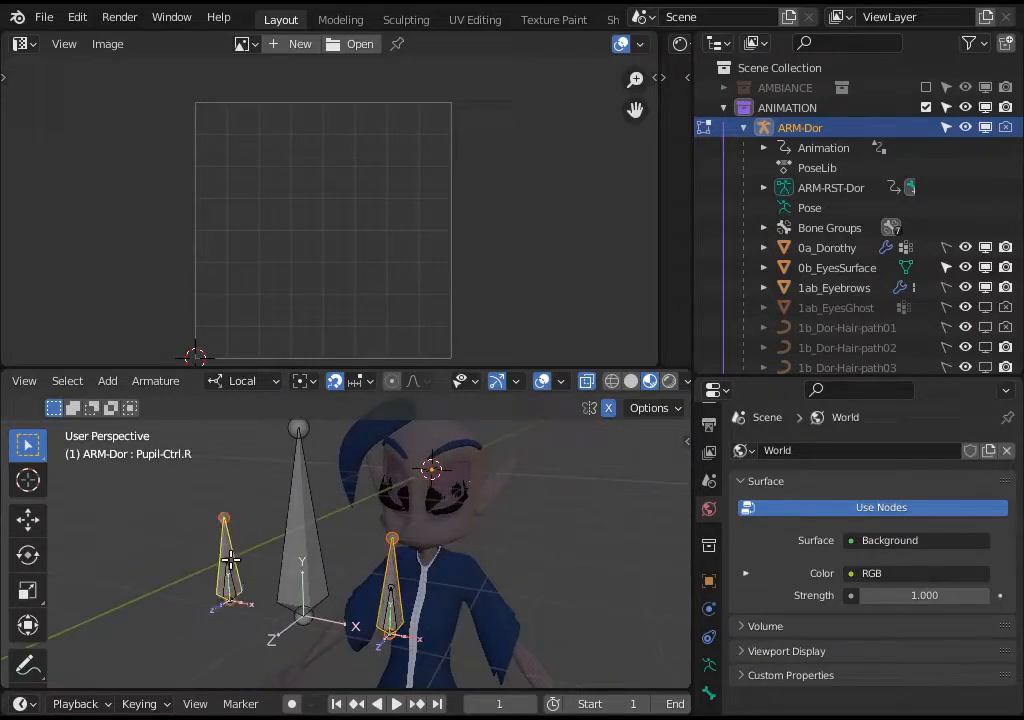
{"action": "left_click", "coordinate": [390, 603]}
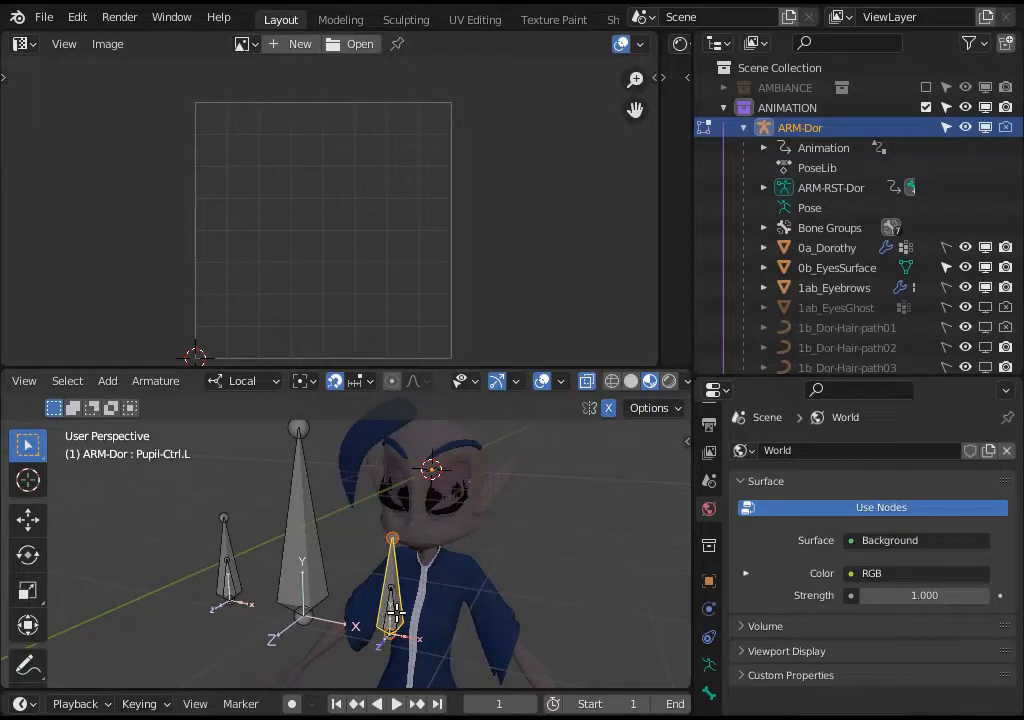
{"action": "left_click", "coordinate": [232, 540], "text": "shift"}
{"action": "middle_click_drag", "start_coordinate": [309, 526], "coordinate": [373, 540]}
- Parent Pupil-Ctrl.L and Pupil-Ctrl.R to the CTRL_EyesTrack bone, keeping their offset, and clear the selection
{"action": "left_click", "coordinate": [389, 606]}
{"action": "middle_click_drag", "start_coordinate": [387, 593], "coordinate": [417, 588]}
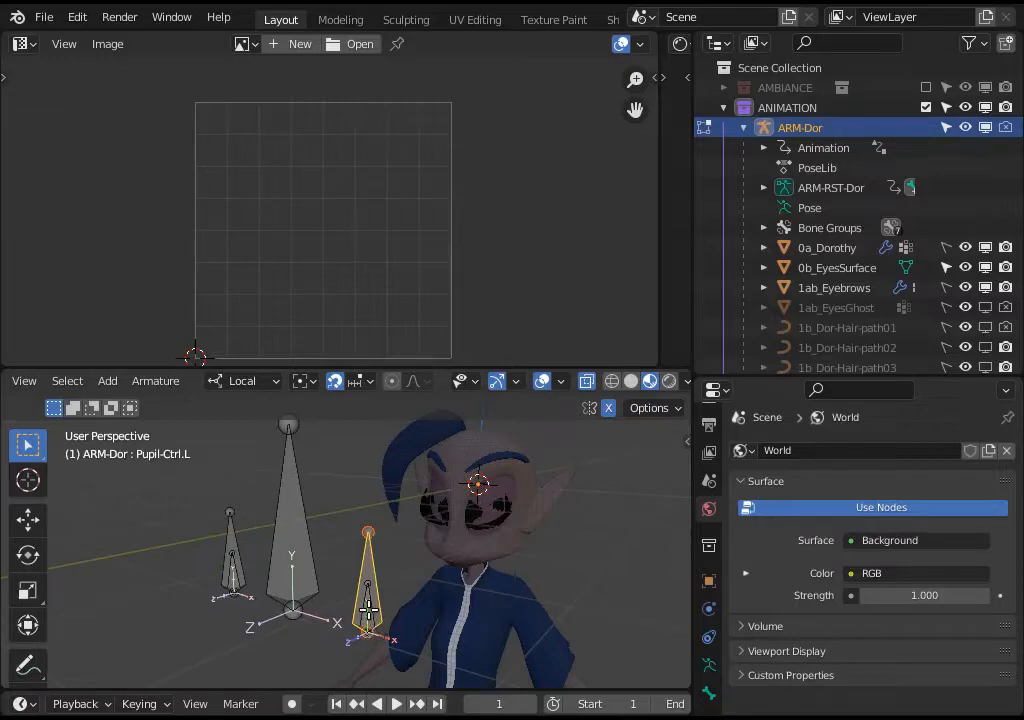
{"action": "left_click", "coordinate": [231, 556], "text": "shift"}
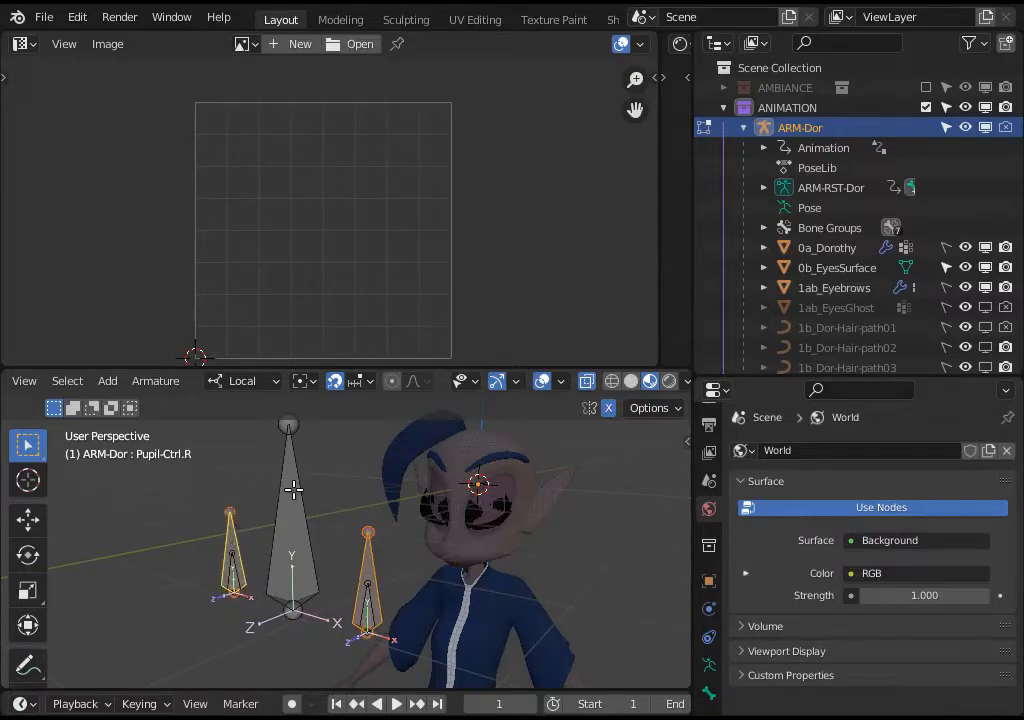
{"action": "left_click", "coordinate": [293, 489], "text": "shift"}
{"action": "key", "text": "ctrl+p"}
{"action": "left_click", "coordinate": [315, 473]}
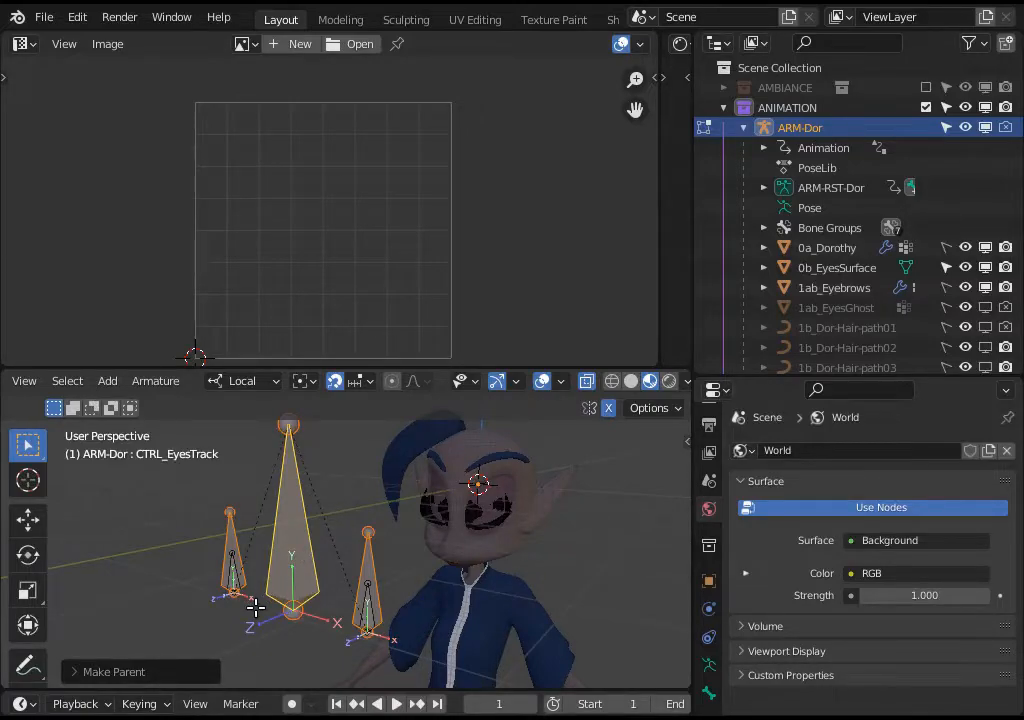
{"action": "key", "text": "alt+a"}
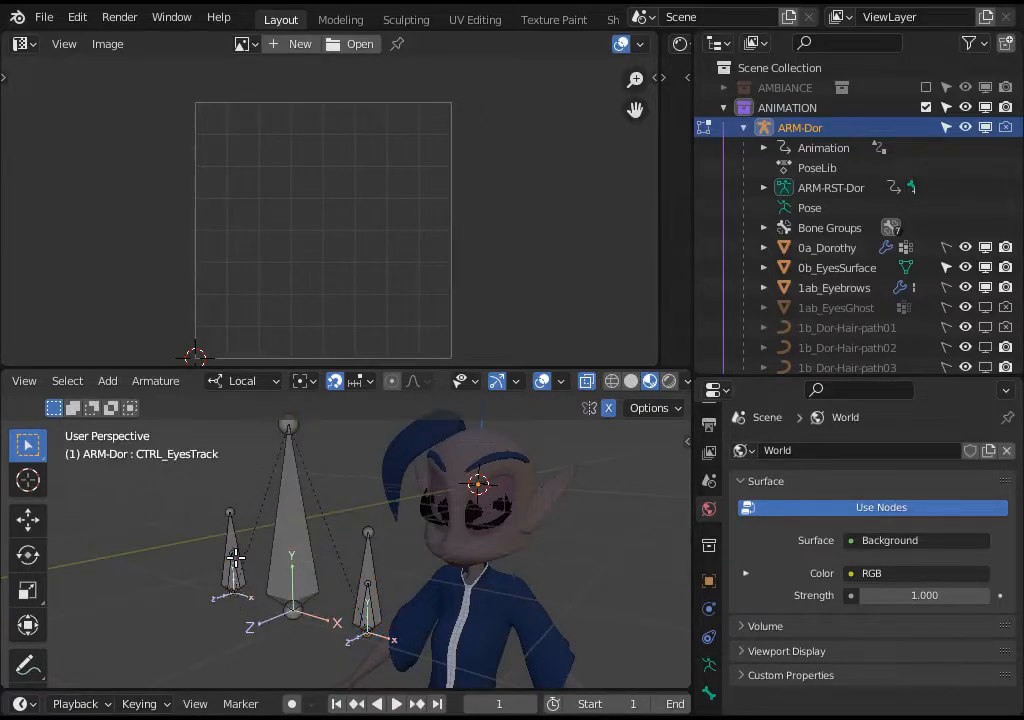
- Move CTRL_EyesTrack and both sides' Pupil-Ctrl and Pupil-Base bones to bone layer 4, and name that layer EYESTRACK
{"action": "left_click", "coordinate": [231, 545]}
{"action": "left_click", "coordinate": [360, 545], "text": "shift"}
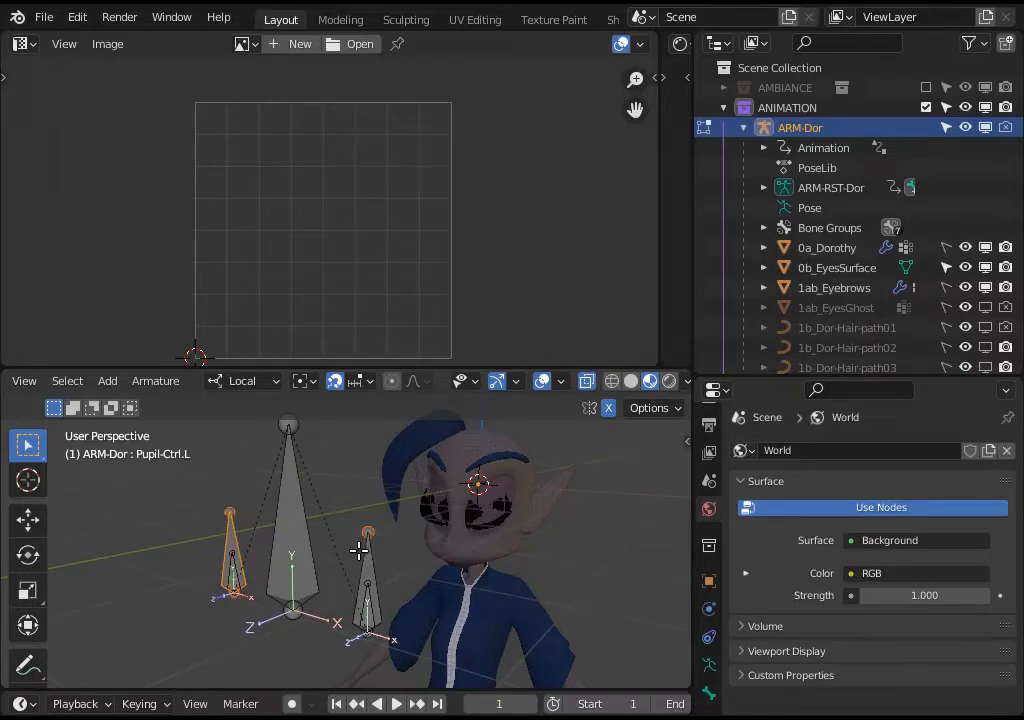
{"action": "left_click", "coordinate": [366, 550], "text": "shift"}
{"action": "scroll", "coordinate": [366, 552], "scroll_direction": "down", "scroll_amount": 3}
{"action": "key", "text": "c"}
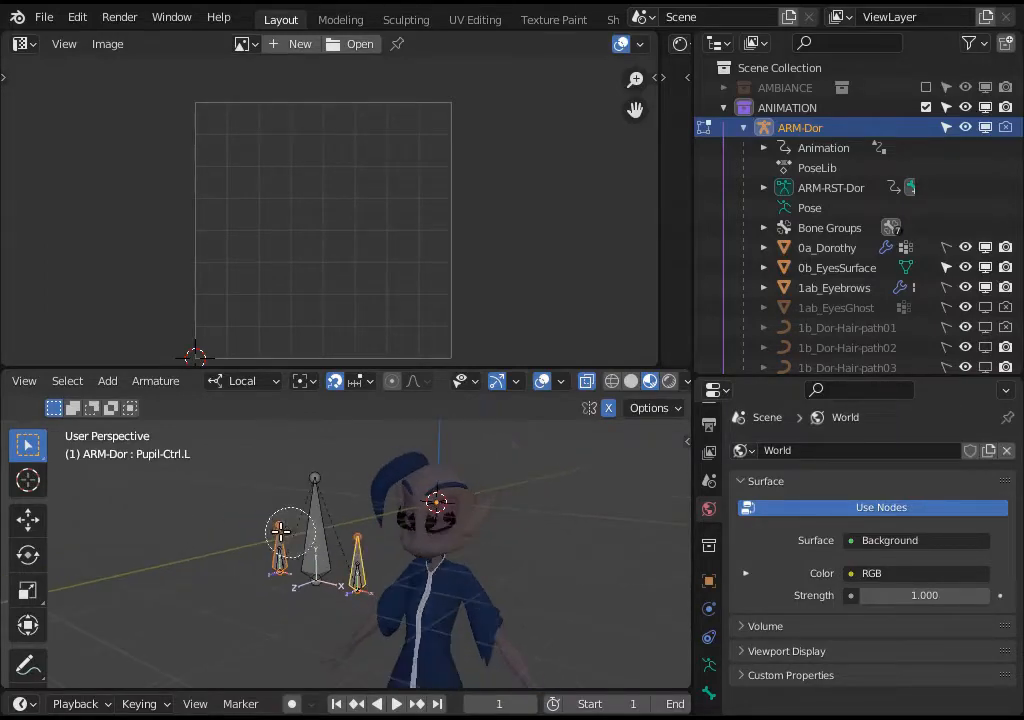
{"action": "left_click_drag", "start_coordinate": [288, 535], "coordinate": [373, 594]}
{"action": "right_click", "coordinate": [431, 581]}
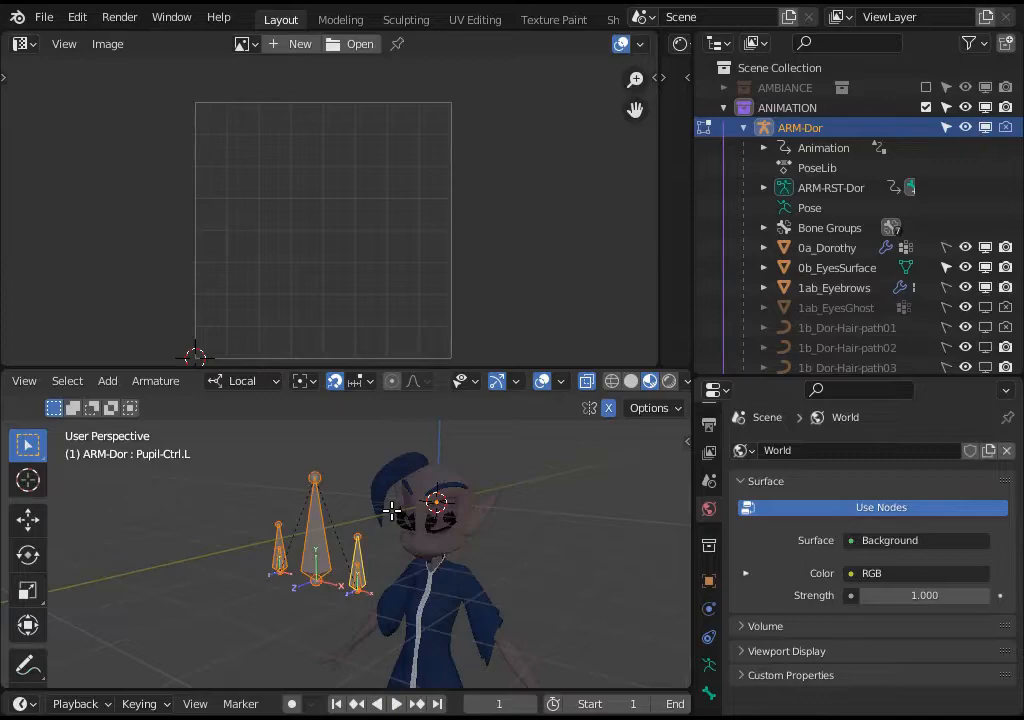
{"action": "key", "text": "n"}
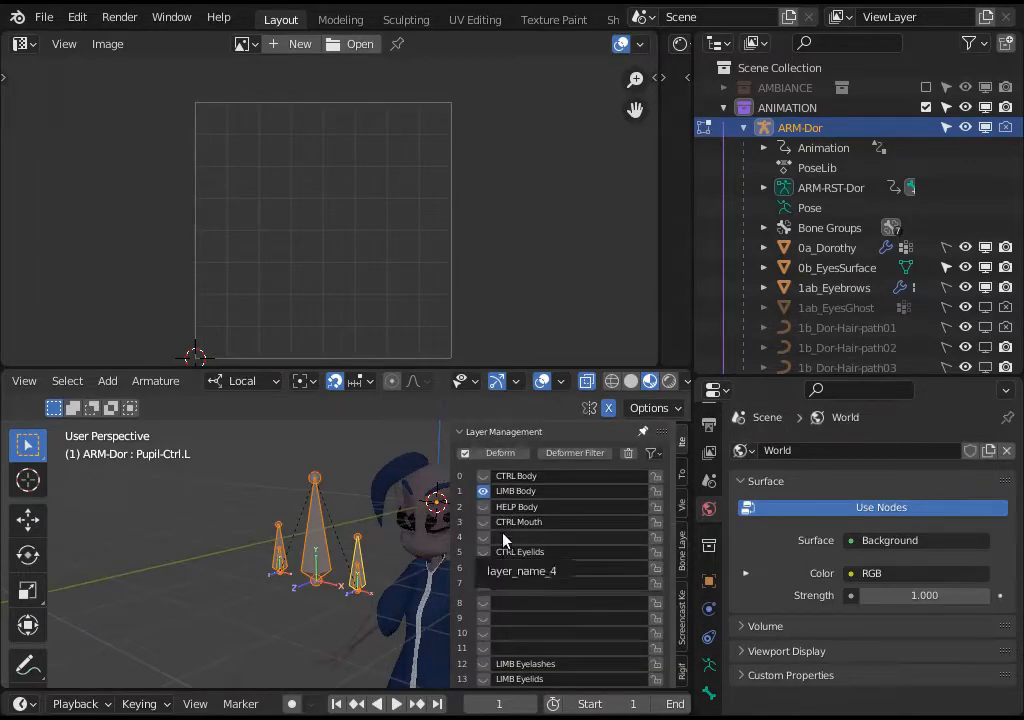
{"action": "key", "text": "m"}
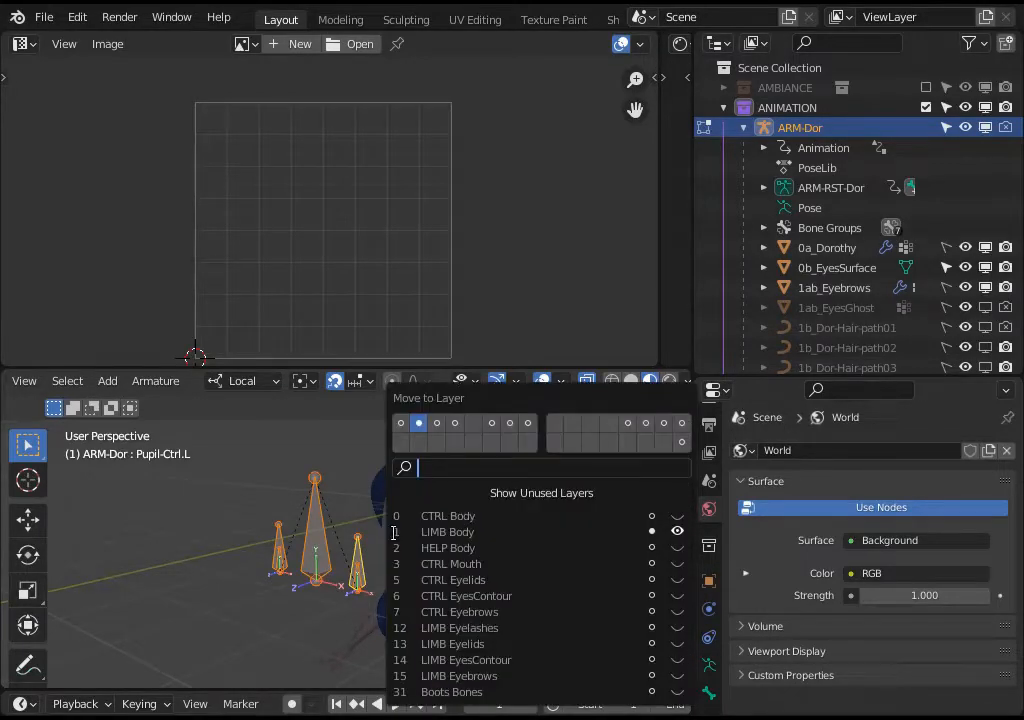
{"action": "left_click", "coordinate": [471, 426]}
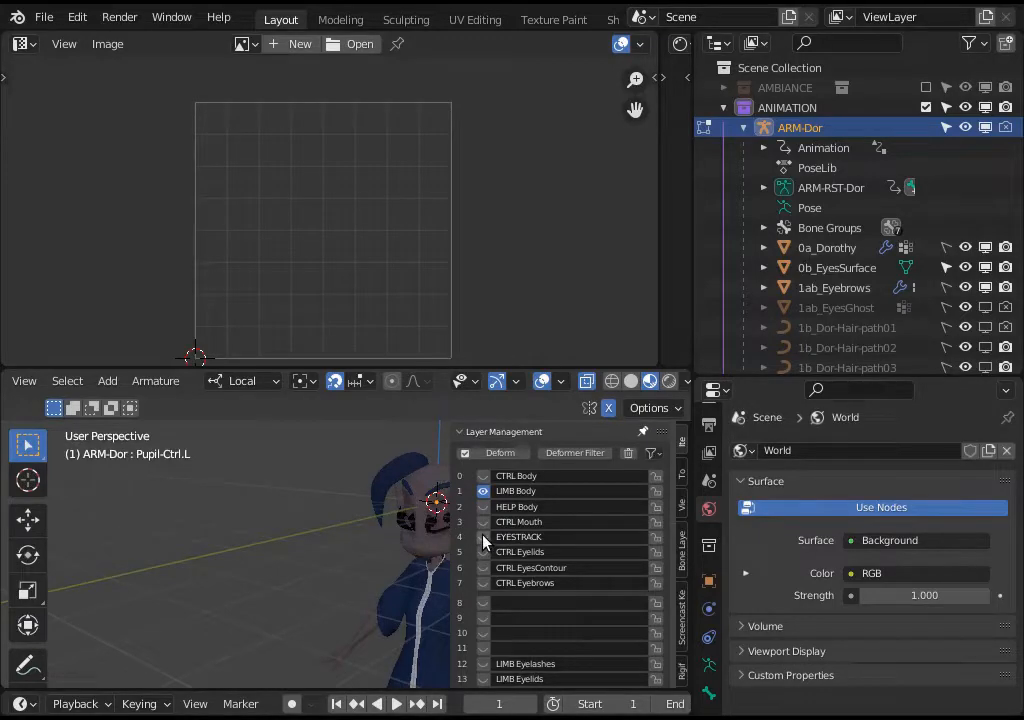
- Show the EYESTRACK bone layer and reveal the armature's hidden bones
{"action": "left_click", "coordinate": [483, 537]}
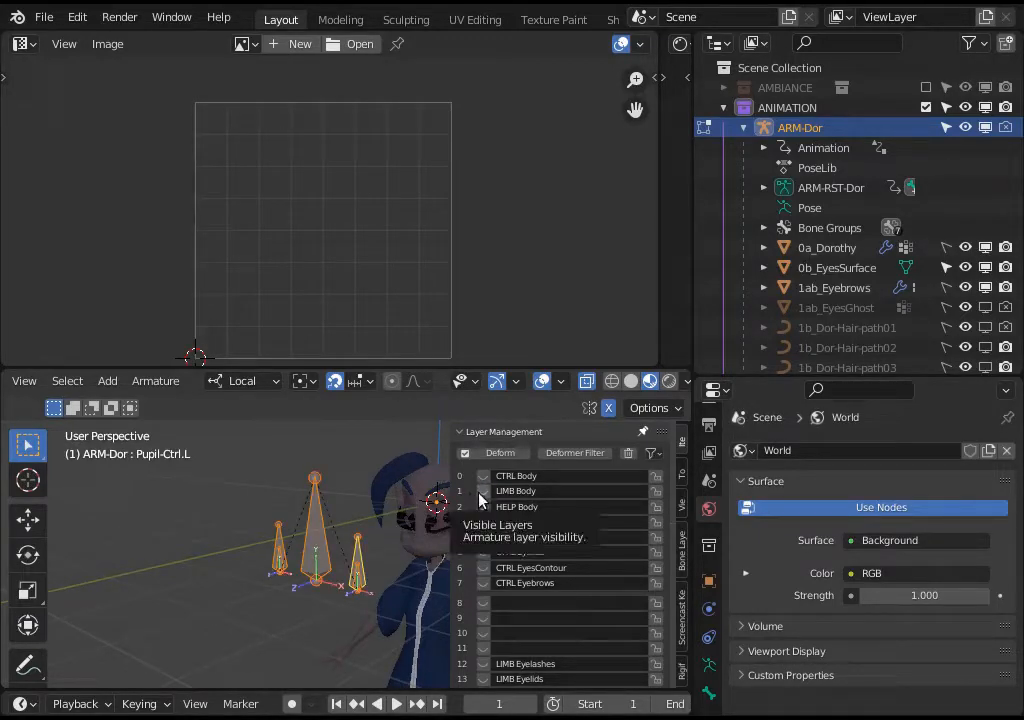
{"action": "key", "text": "n"}
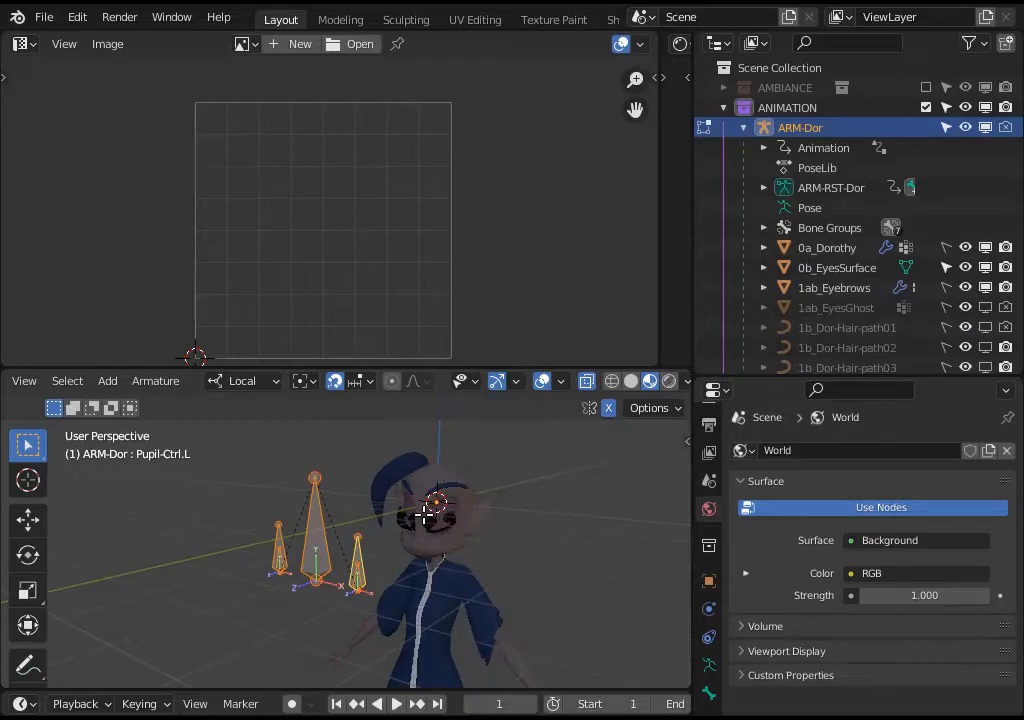
{"action": "key", "text": "alt+h"}
{"action": "key", "text": "n"}
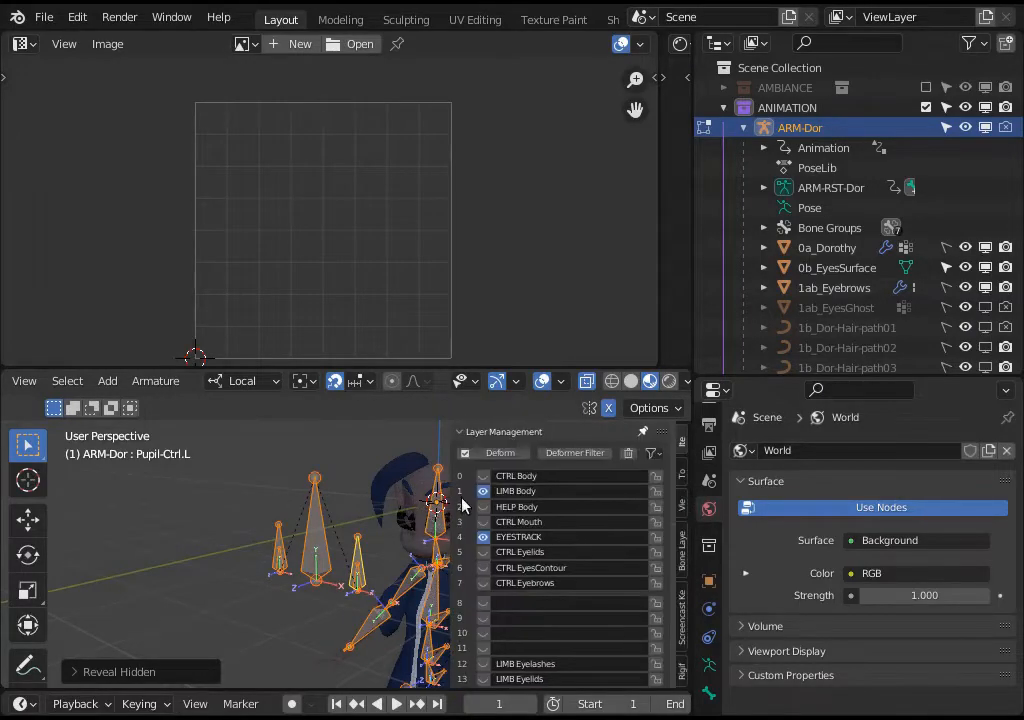
- Hide every LIMB Body bone except BON-LIMB_Head while leaving the EYESTRACK layer's bones shown
{"action": "left_click", "coordinate": [433, 513]}
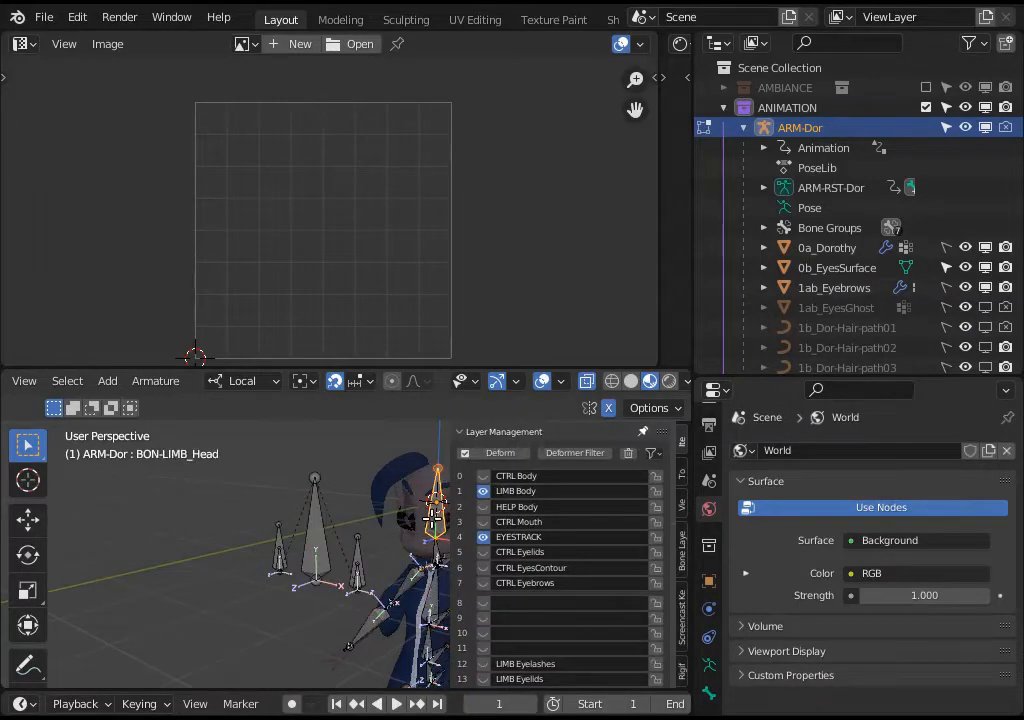
{"action": "left_click", "coordinate": [483, 537]}
{"action": "key", "text": "h"}
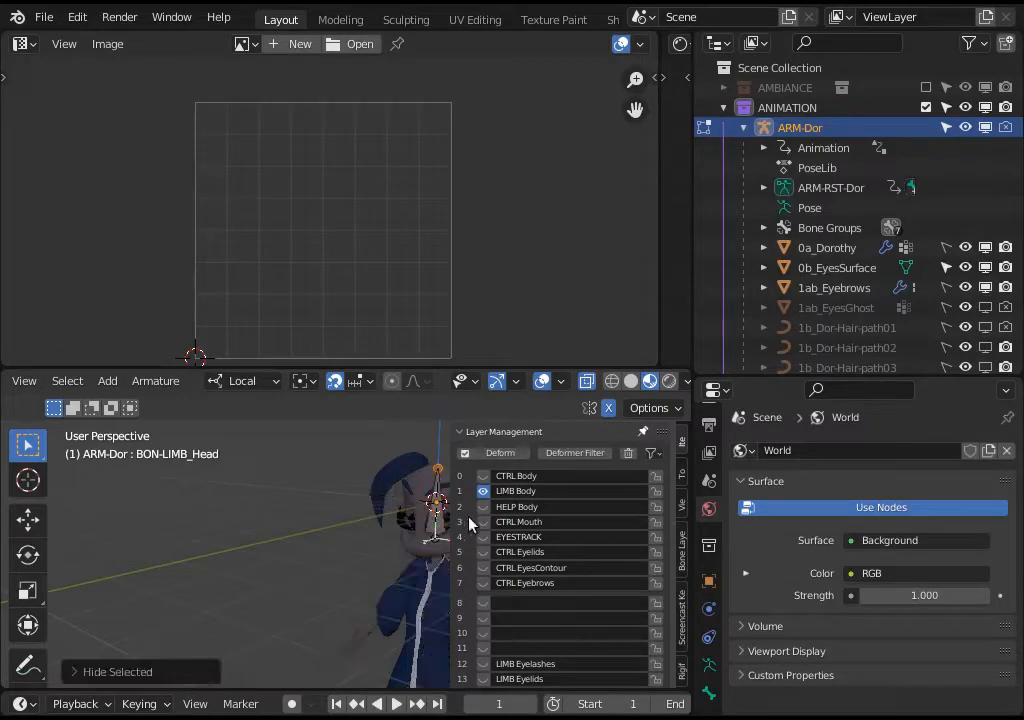
{"action": "left_click", "coordinate": [483, 537]}
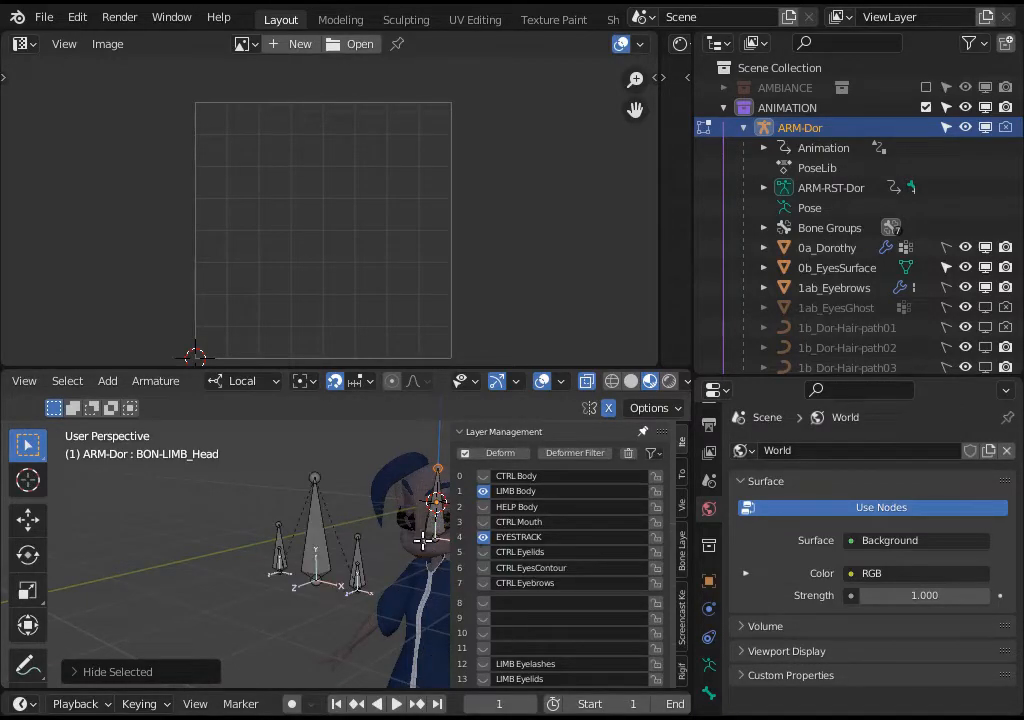
{"action": "key", "text": "alt+a"}
{"action": "key", "text": "c"}
{"action": "left_click_drag", "start_coordinate": [289, 535], "coordinate": [338, 576]}
{"action": "right_click", "coordinate": [338, 576]}
{"action": "key", "text": "alt+a"}
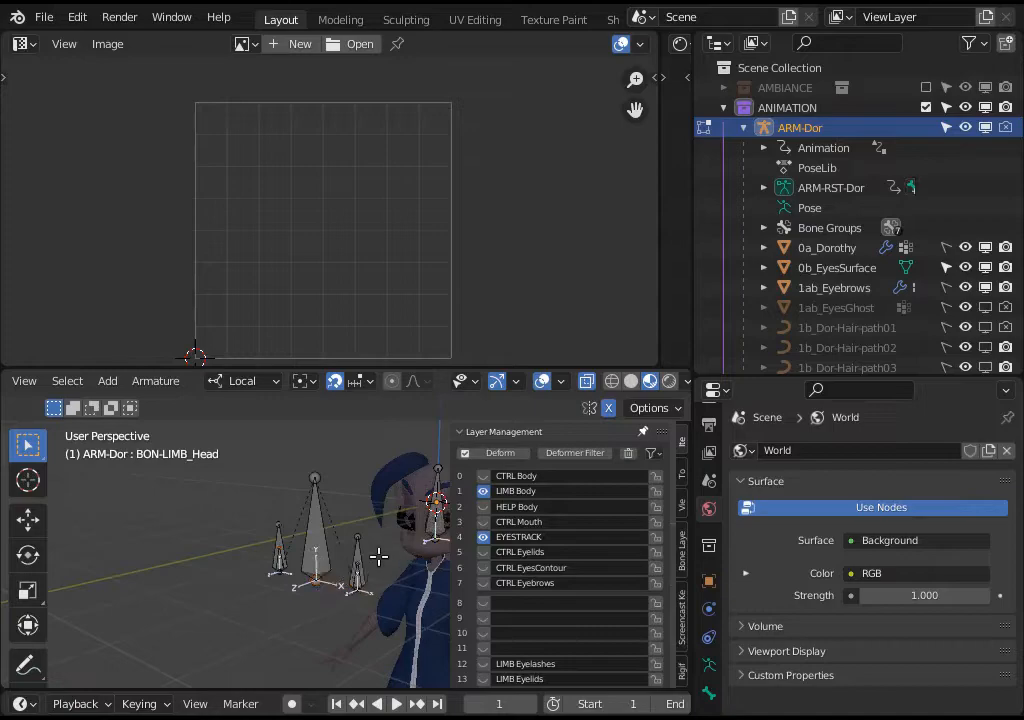
- Isolate Pupil-Ctrl.L and Pupil-Ctrl.R by hiding all other visible bones
{"action": "scroll", "coordinate": [378, 557], "scroll_direction": "up", "scroll_amount": 2}
{"action": "left_click", "coordinate": [352, 550]}
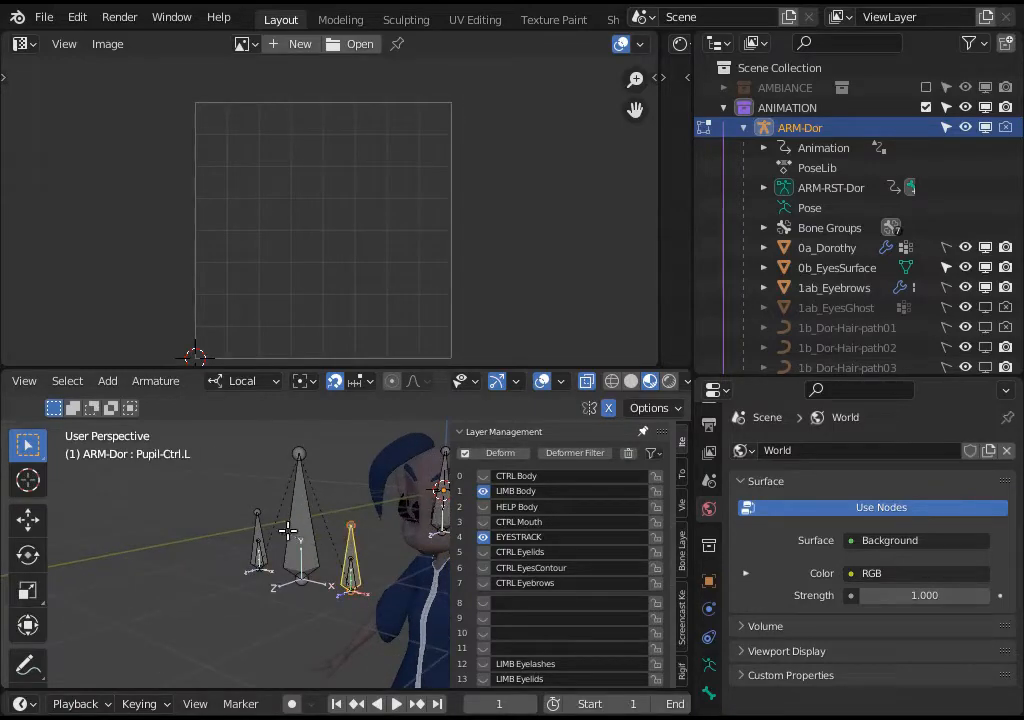
{"action": "left_click", "coordinate": [259, 540], "text": "shift"}
{"action": "key", "text": "shift+h"}
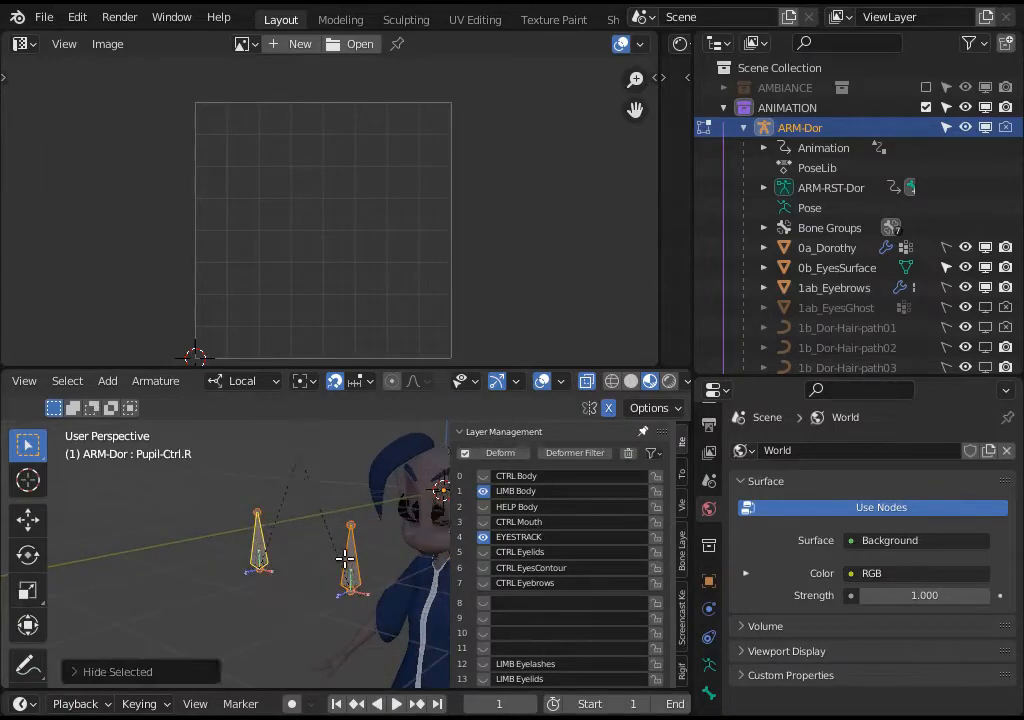
- Undo the last hide operation and hide Pupil-Ctrl.L and Pupil-Ctrl.R instead
{"action": "key", "text": "ctrl+z"}
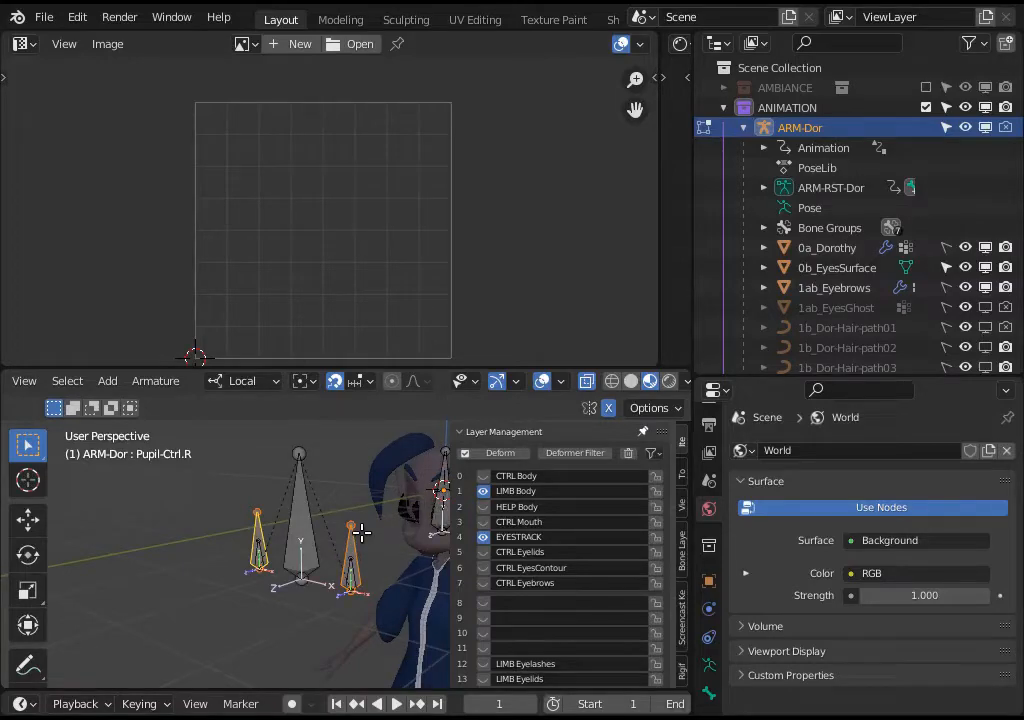
{"action": "key", "text": "h"}
- Parent both Pupil-Base bones and CTRL_EyesTrack to BON-LIMB_Head with Keep Offset
{"action": "key", "text": "c"}
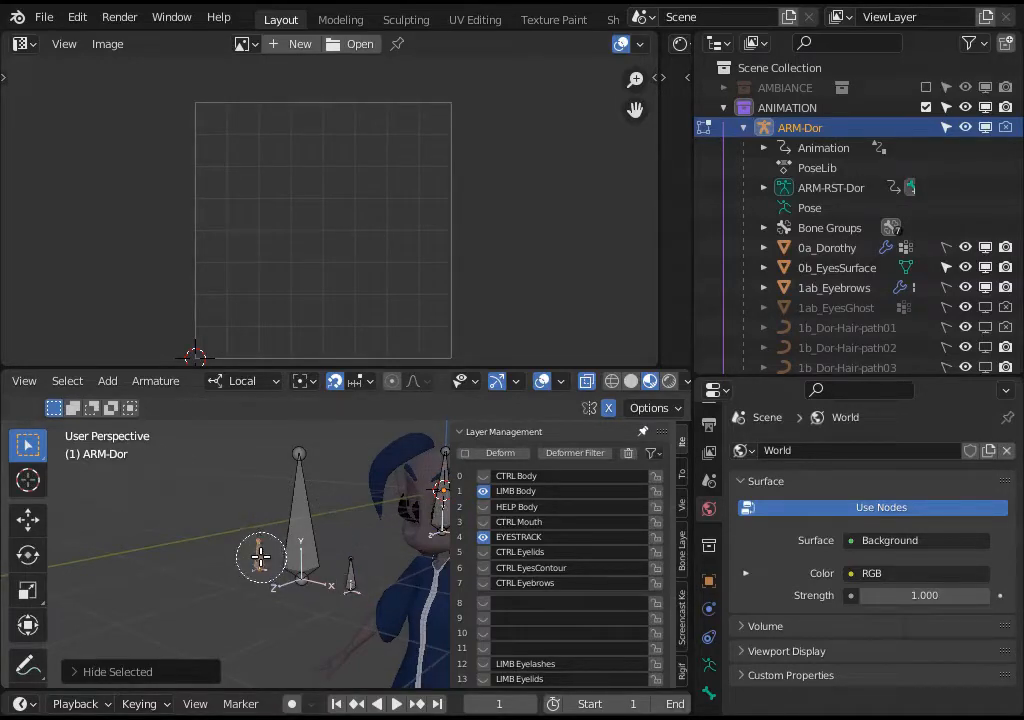
{"action": "right_click", "coordinate": [261, 557]}
{"action": "key", "text": "c"}
{"action": "left_click", "coordinate": [344, 584]}
{"action": "right_click", "coordinate": [347, 584]}
{"action": "key", "text": "c"}
{"action": "left_click", "coordinate": [318, 544]}
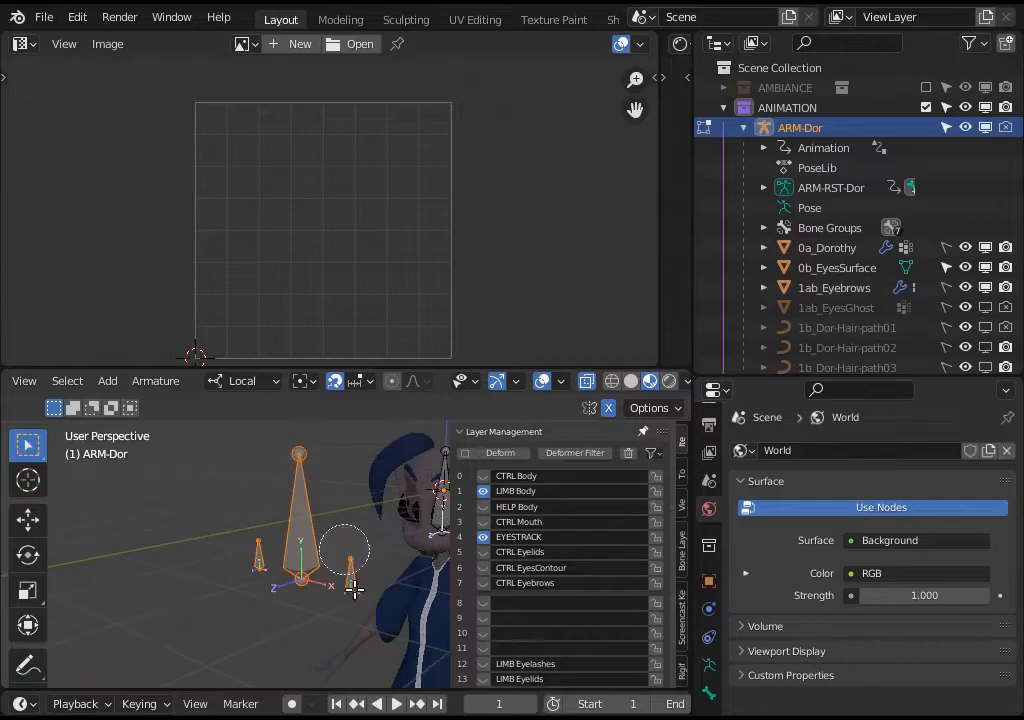
{"action": "right_click", "coordinate": [354, 589]}
{"action": "middle_click_drag", "start_coordinate": [304, 554], "coordinate": [398, 536]}
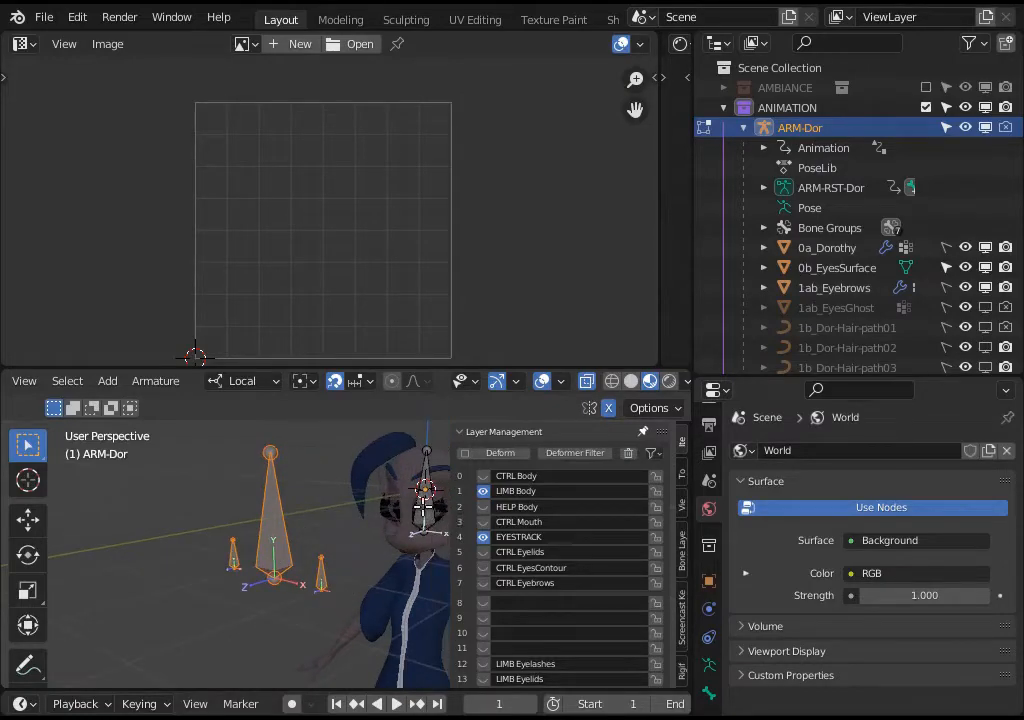
{"action": "left_click", "coordinate": [392, 490], "text": "shift"}
{"action": "key", "text": "ctrl+p"}
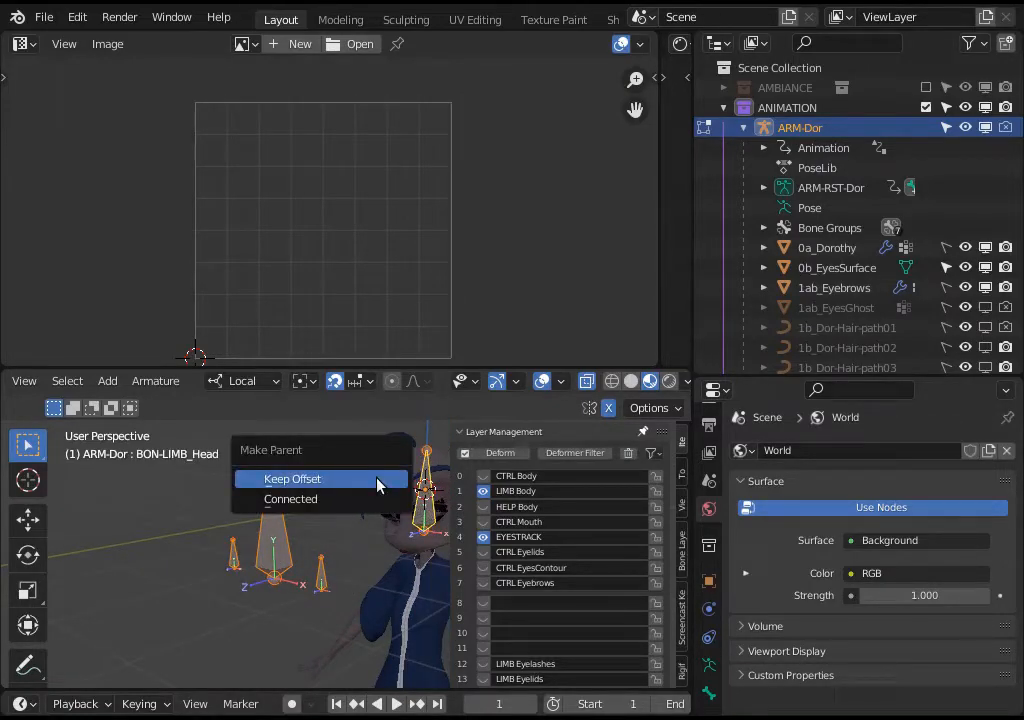
{"action": "left_click", "coordinate": [378, 481]}
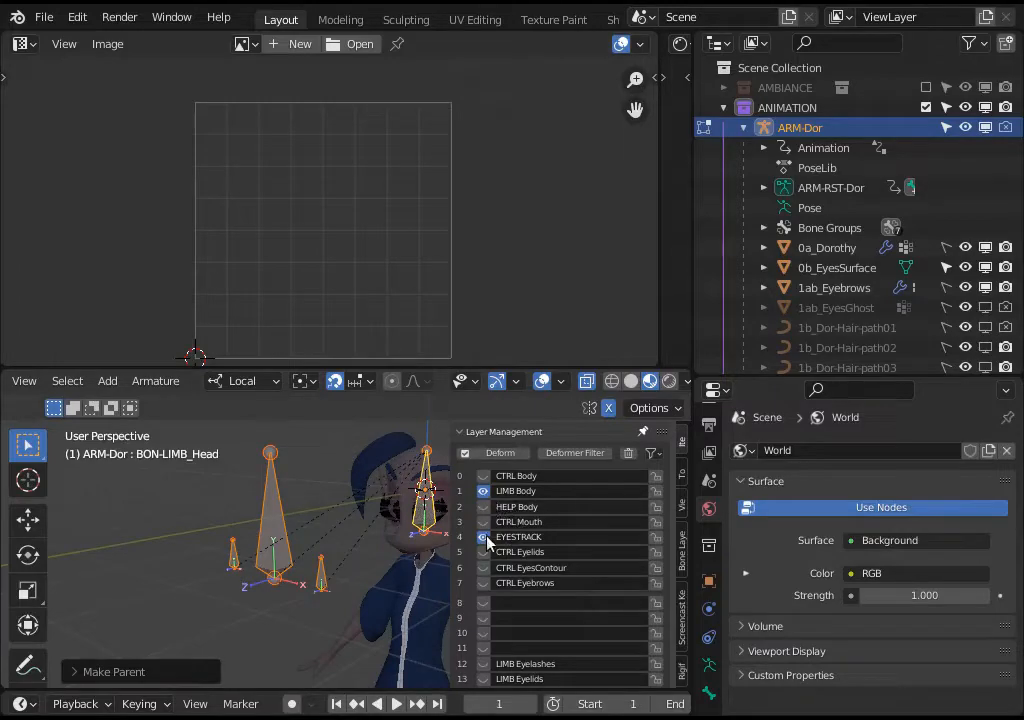
- Reveal the hidden EYESTRACK bones, leave only the LIMB Body and EYESTRACK layers shown, and return to Object Mode with no bones selected
{"action": "left_click", "coordinate": [483, 476]}
{"action": "left_click", "coordinate": [483, 491]}
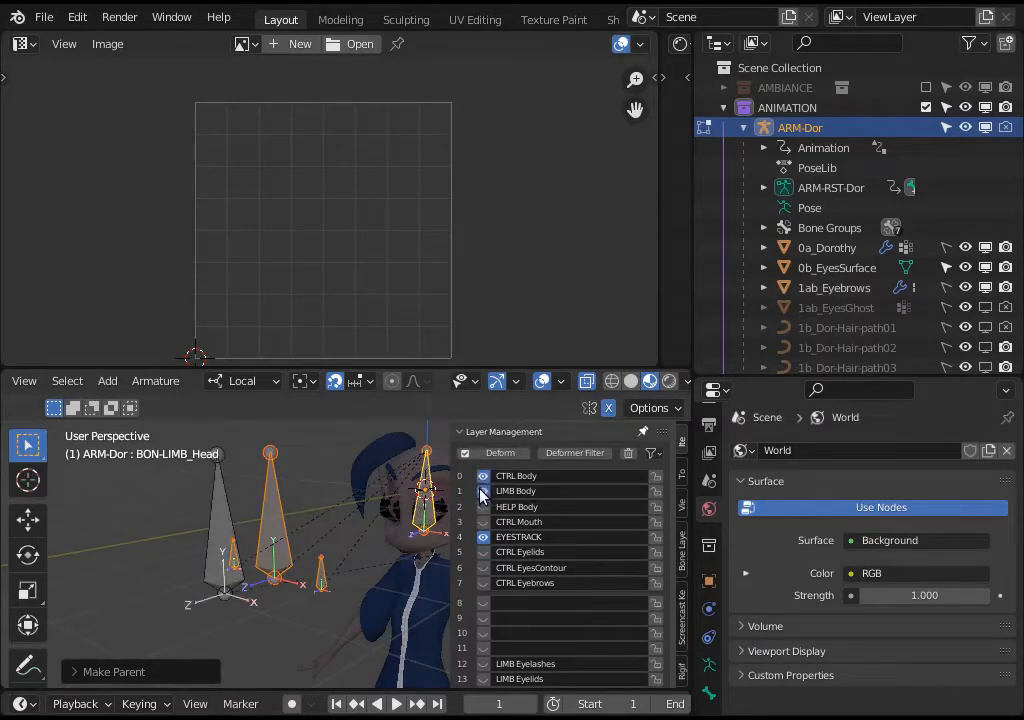
{"action": "left_click", "coordinate": [481, 490]}
{"action": "left_click", "coordinate": [482, 477]}
{"action": "key", "text": "alt+h"}
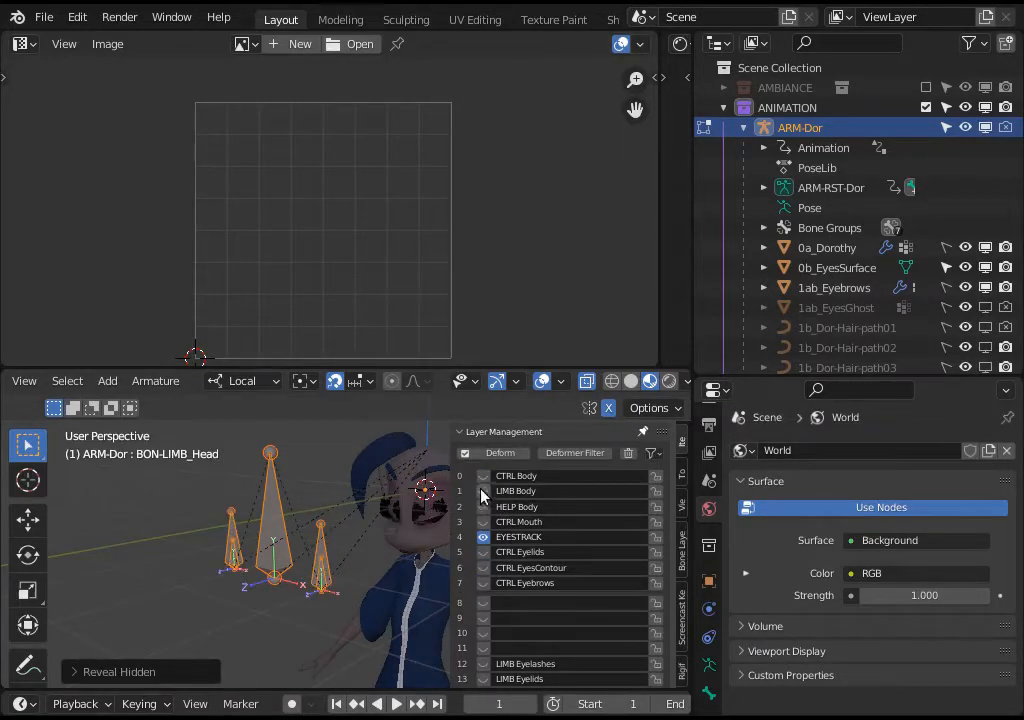
{"action": "left_click", "coordinate": [482, 491]}
{"action": "key", "text": "alt+a"}
{"action": "middle_click_drag", "start_coordinate": [332, 524], "coordinate": [289, 567]}
{"action": "key", "text": "n"}
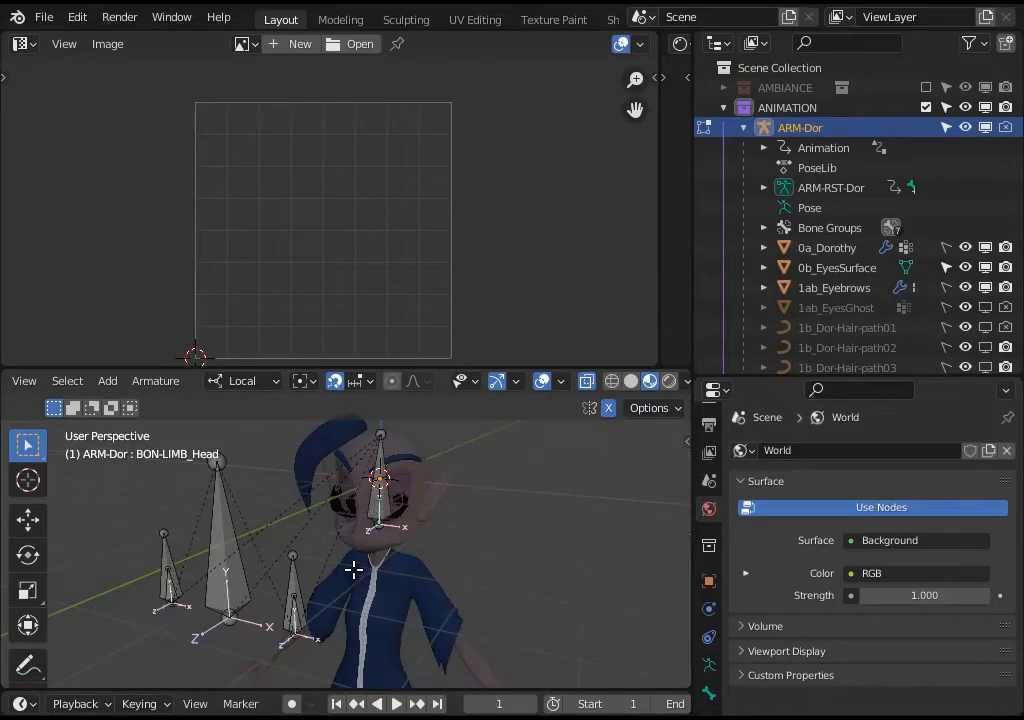
{"action": "key", "text": "ctrl+Tab"}
{"action": "left_click", "coordinate": [171, 567]}
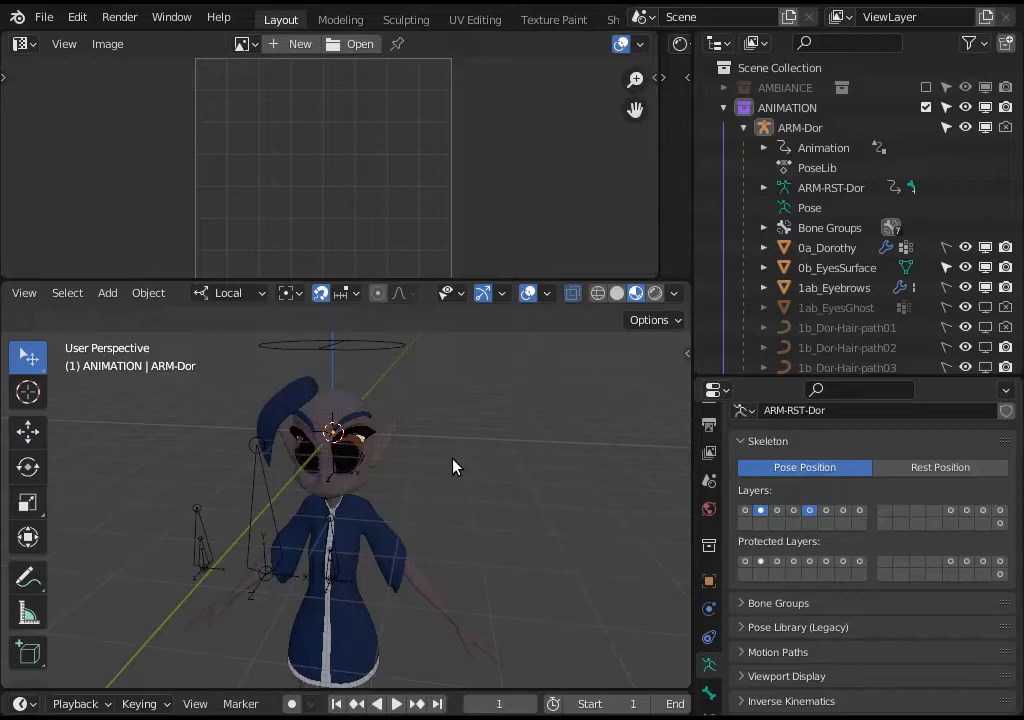
- Search the installed add-ons for "bone" and examine the details and settings of Rigging: Bone Manager
{"action": "key", "text": "n"}
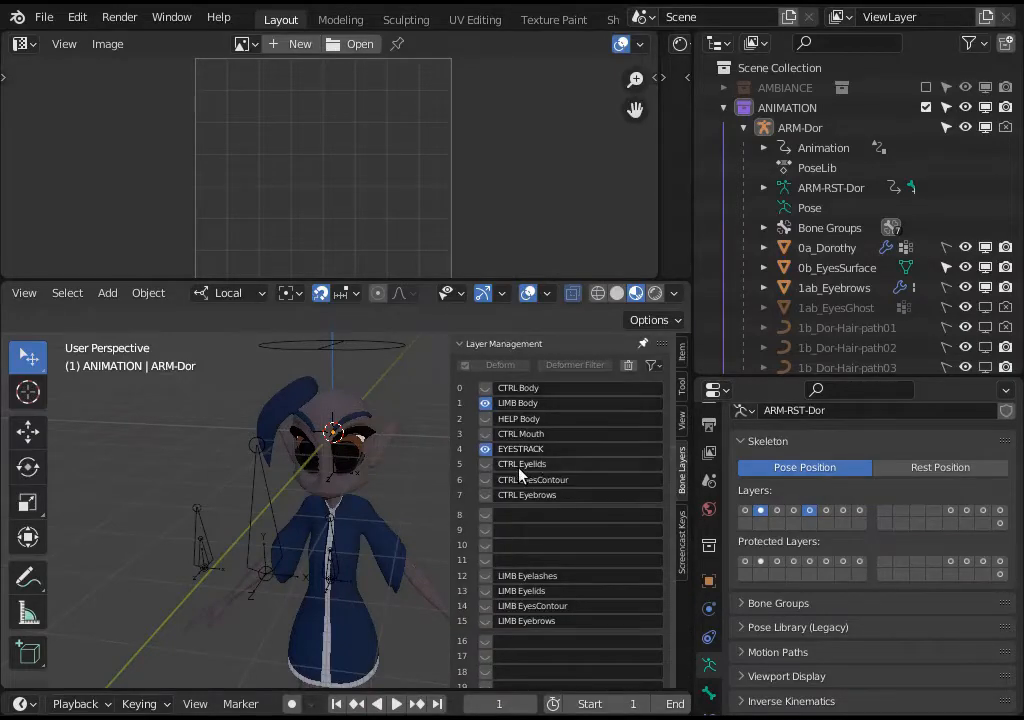
{"action": "left_click", "coordinate": [77, 17]}
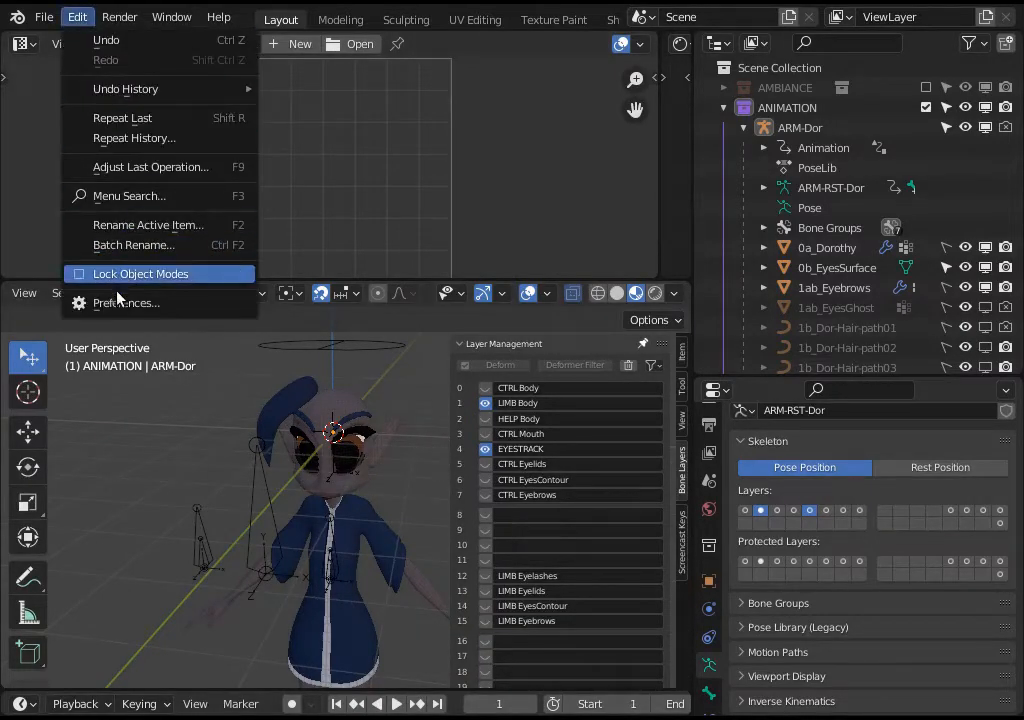
{"action": "left_click", "coordinate": [110, 301]}
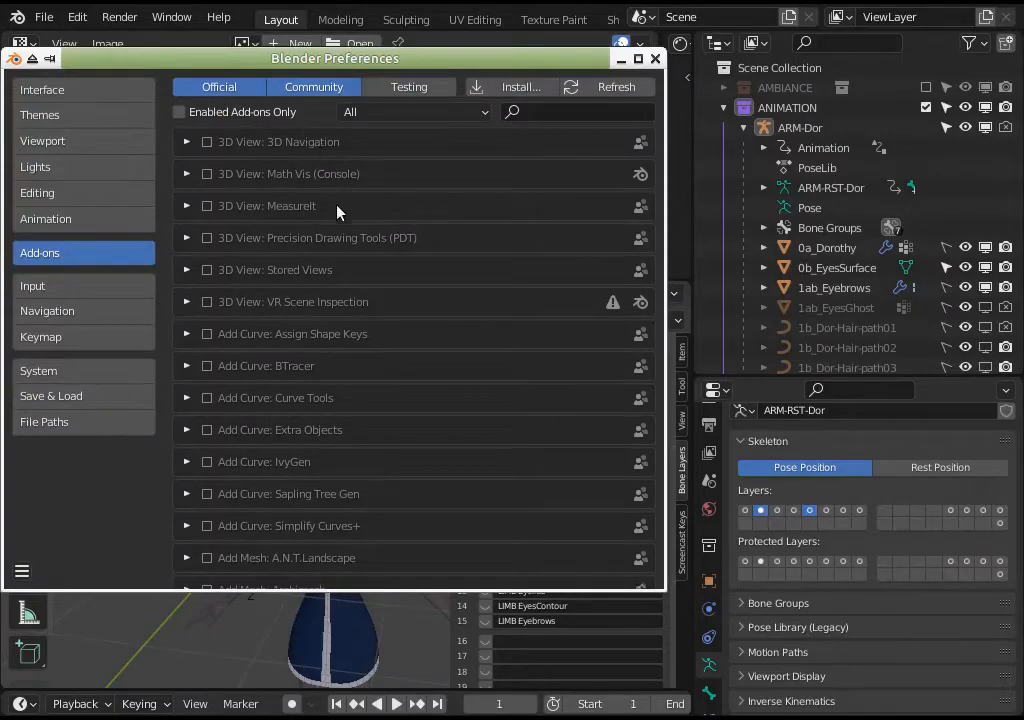
{"action": "left_click", "coordinate": [529, 111]}
{"action": "type", "text": "bone"}
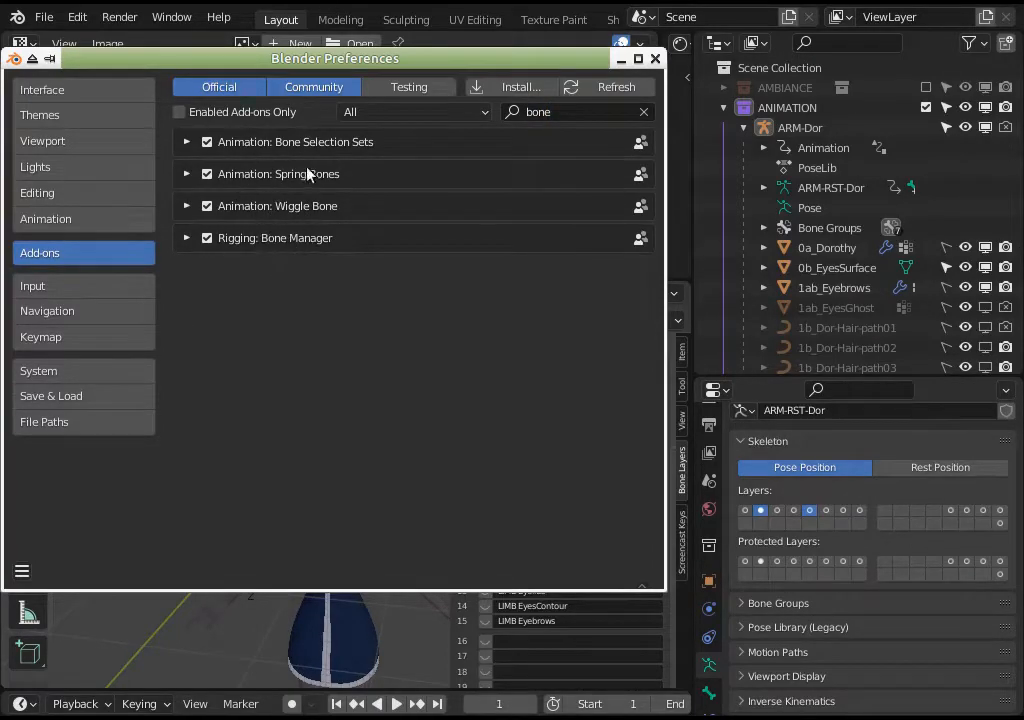
{"action": "left_click", "coordinate": [188, 238]}
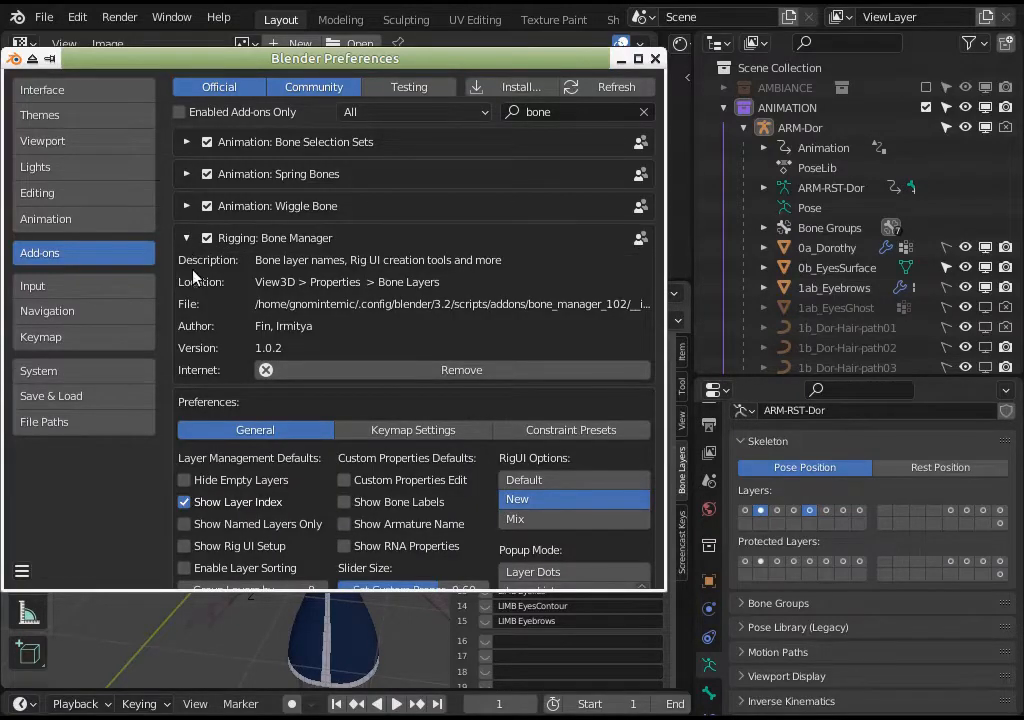
{"action": "scroll", "coordinate": [197, 290], "scroll_direction": "down", "scroll_amount": 2}
{"action": "scroll", "coordinate": [212, 322], "scroll_direction": "up", "scroll_amount": 2}
{"action": "scroll", "coordinate": [200, 240], "scroll_direction": "down", "scroll_amount": 2}
{"action": "left_click", "coordinate": [186, 193]}
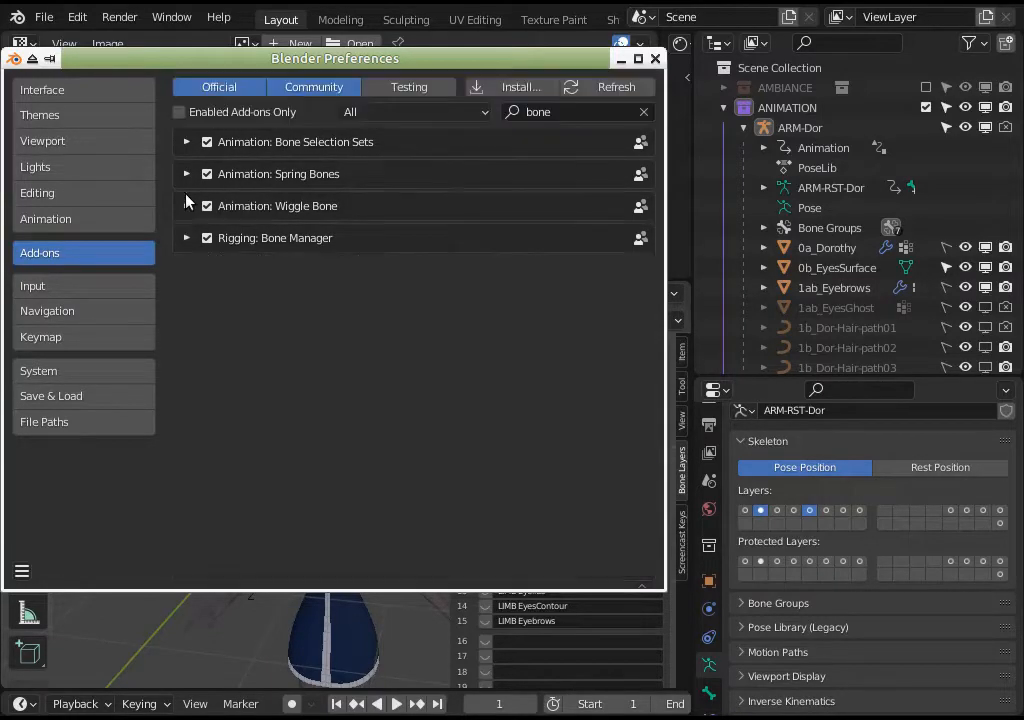
{"action": "left_click", "coordinate": [656, 59]}
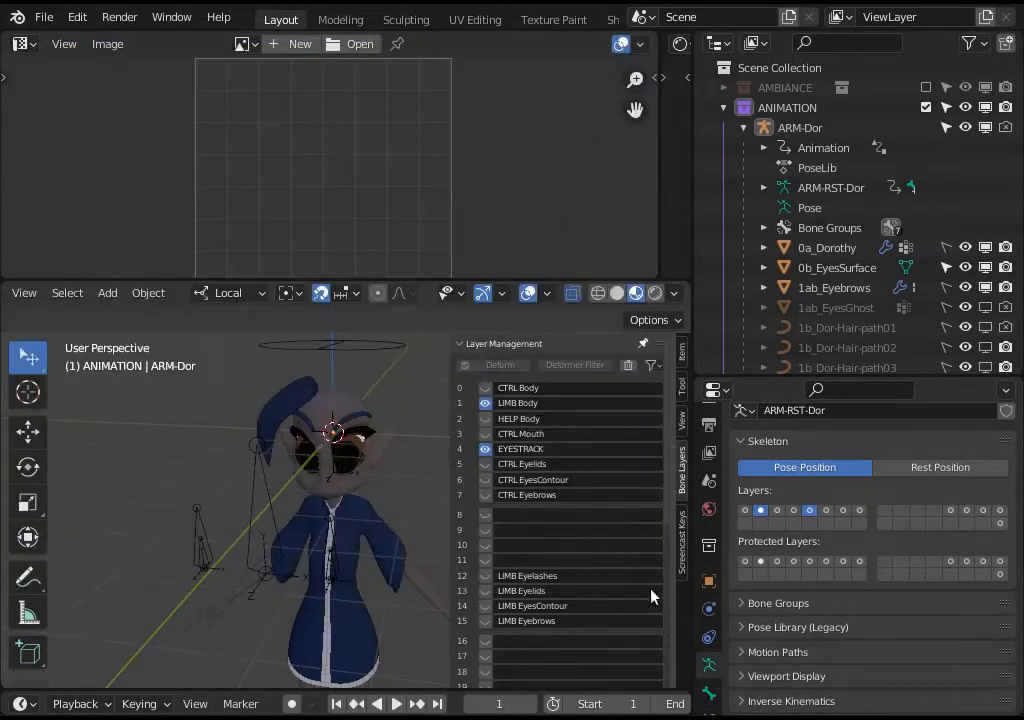
- Compare the armature's built-in bone layer grid with the named layers listed by Bone Manager
{"action": "key", "text": "n"}
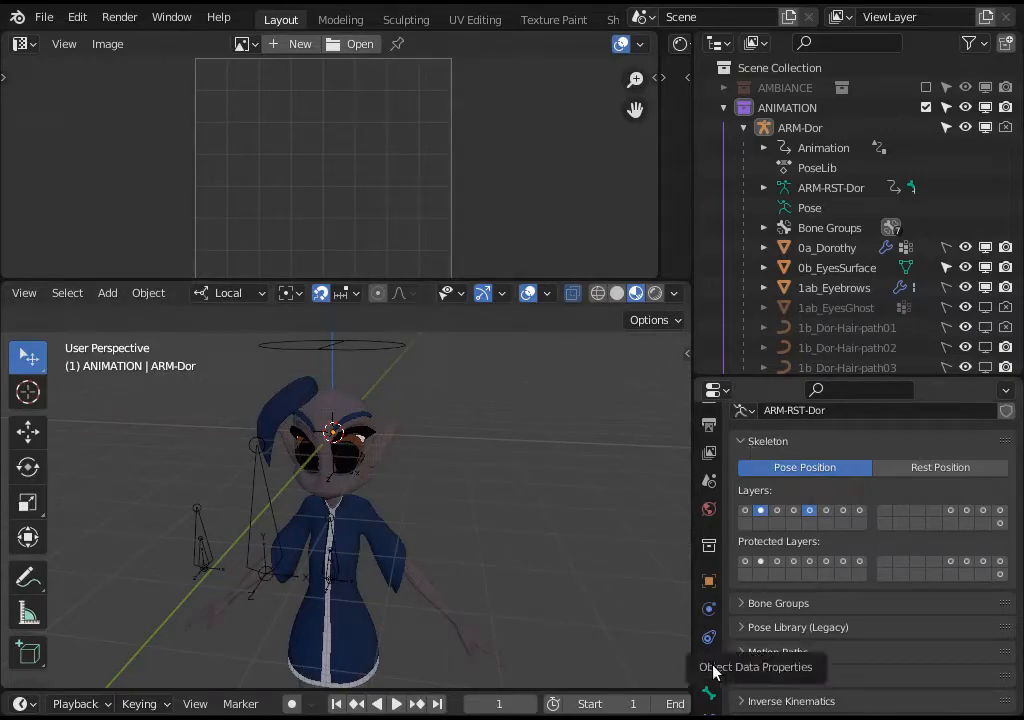
{"action": "scroll", "coordinate": [774, 640], "scroll_direction": "down", "scroll_amount": 2}
{"action": "scroll", "coordinate": [774, 638], "scroll_direction": "up", "scroll_amount": 3}
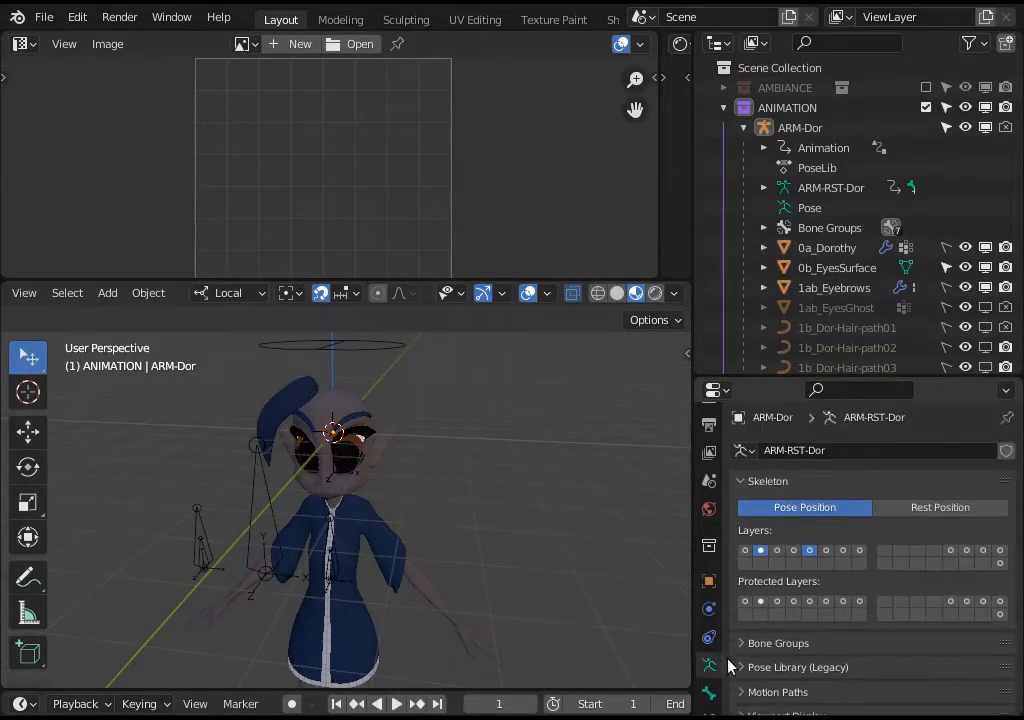
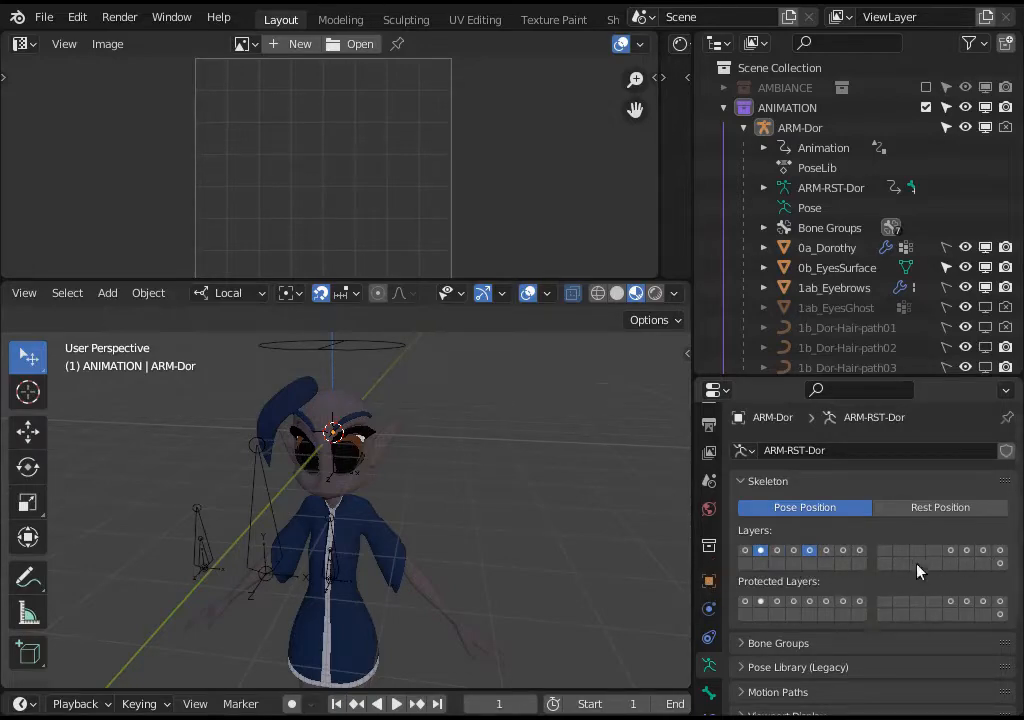
{"action": "key", "text": "n"}
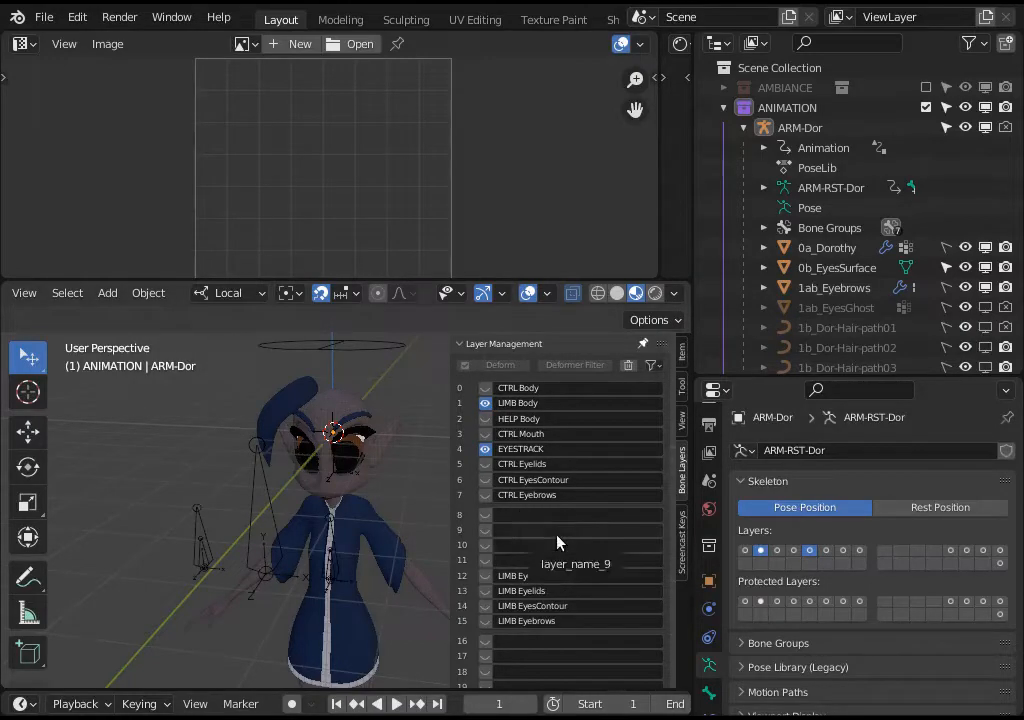
{"action": "key", "text": "n"}
- Enter Edit Mode on ARM-Dor in front view and try a free move of the left-side pupil bones
{"action": "middle_click_drag", "start_coordinate": [527, 537], "coordinate": [279, 558]}
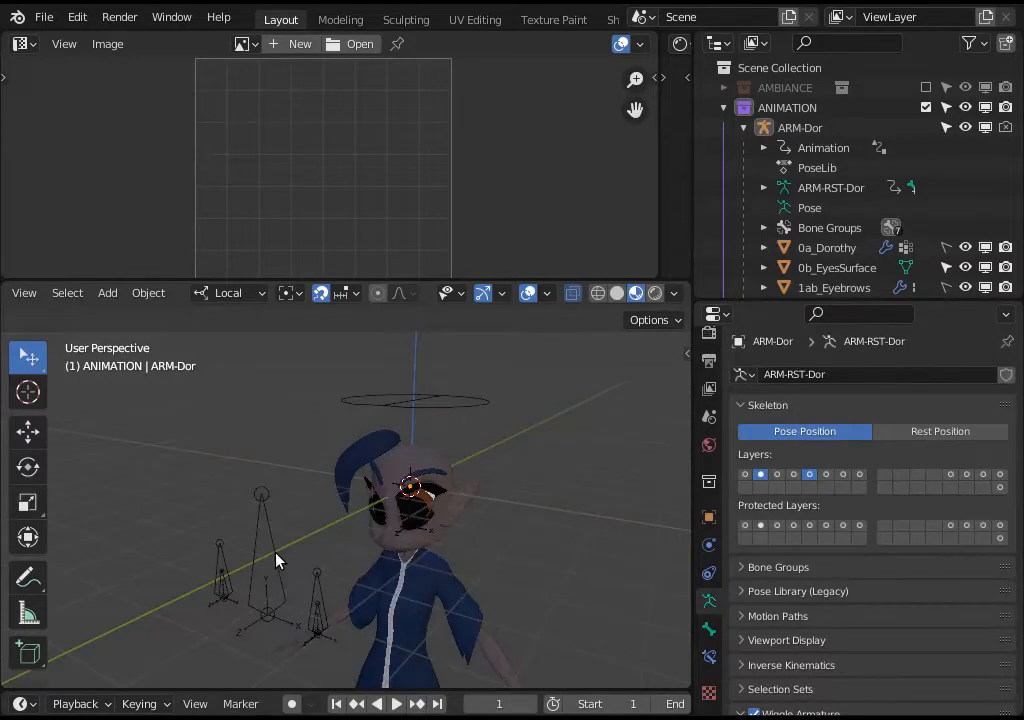
{"action": "left_click", "coordinate": [272, 557]}
{"action": "key", "text": "Tab"}
{"action": "key", "text": "KP_1"}
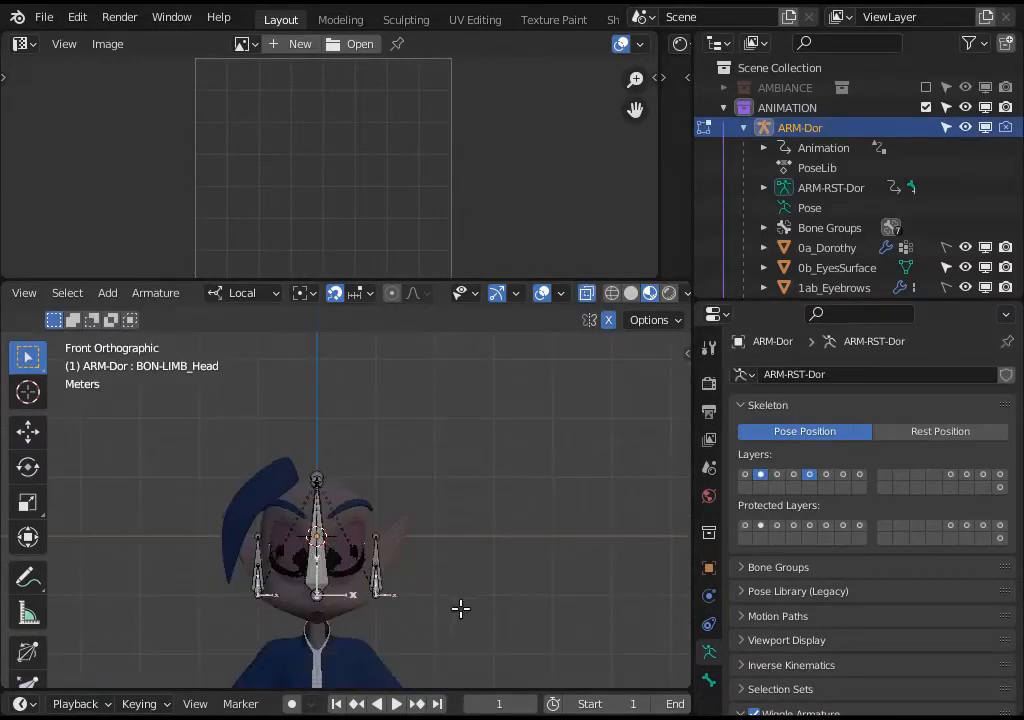
{"action": "key", "text": "c"}
{"action": "left_click", "coordinate": [373, 595]}
{"action": "left_click", "coordinate": [395, 545]}
{"action": "right_click", "coordinate": [396, 552]}
{"action": "key", "text": "g"}
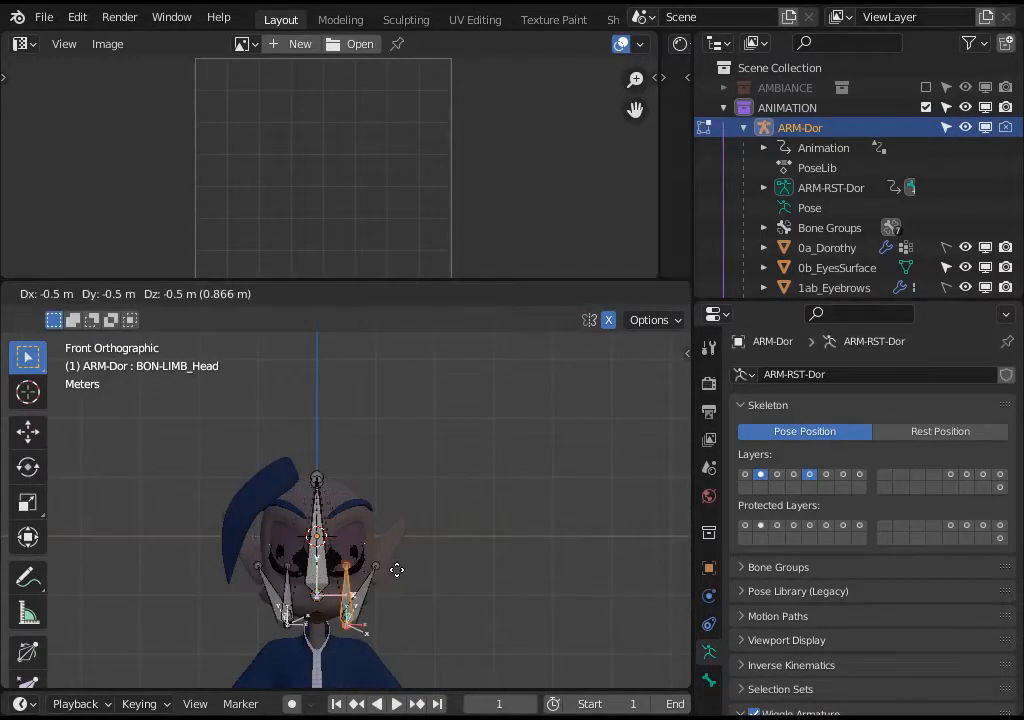
{"action": "right_click", "coordinate": [390, 569]}
- Move Pupil-Ctrl.L and Pupil-Base.L together inward along local X, closer to the eye, with X mirroring active
{"action": "key", "text": "c"}
{"action": "mouse_move", "coordinate": [388, 586]}
{"action": "left_mouse_down"}
{"action": "mouse_move", "coordinate": [384, 546]}
{"action": "mouse_move", "coordinate": [384, 592]}
{"action": "left_mouse_up"}
{"action": "right_click", "coordinate": [384, 592]}
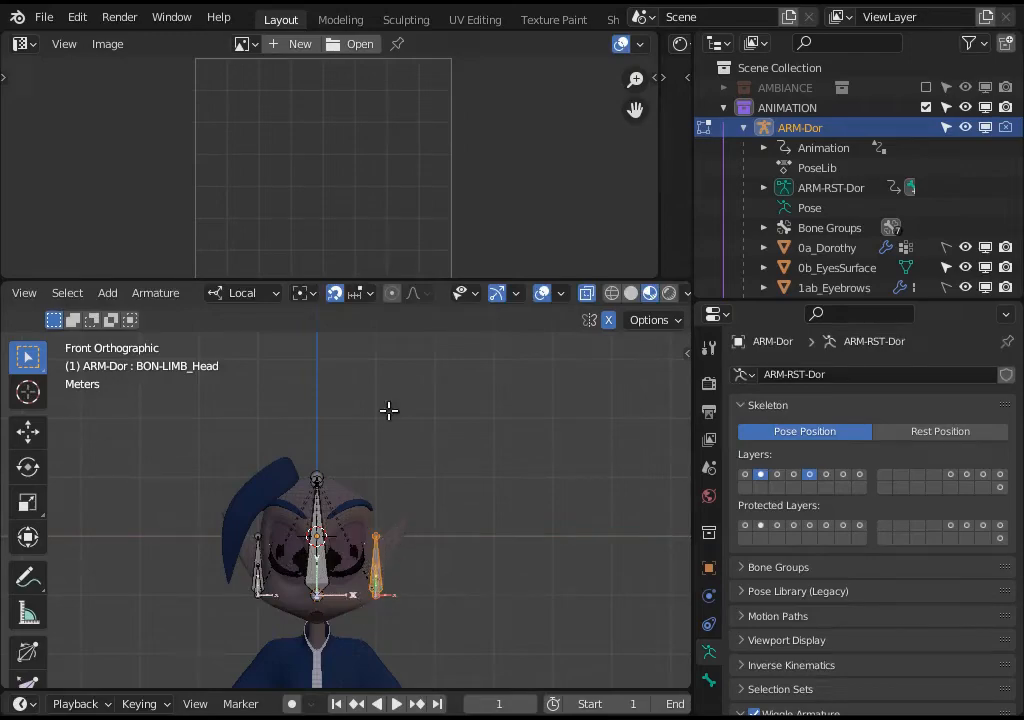
{"action": "key", "text": "g"}
{"action": "key", "text": "x"}
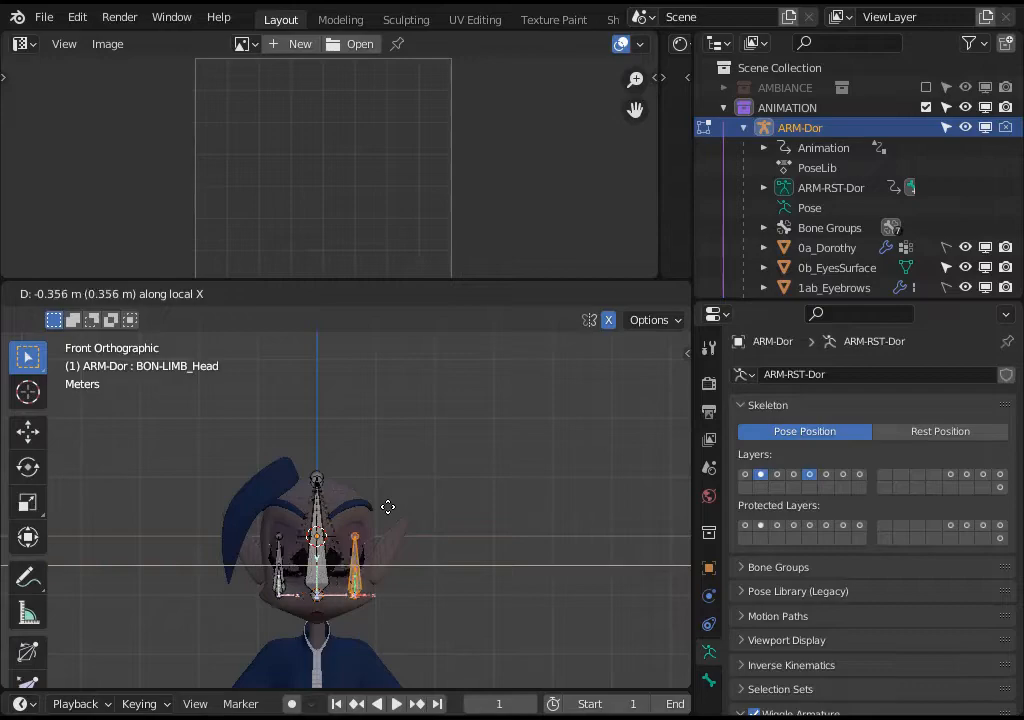
{"action": "left_click", "coordinate": [371, 504]}
- Select Pupil-Ctrl.L with Pupil-Base.L and move both straight up toward eye height, mirrored to the other side
{"action": "scroll", "coordinate": [369, 591], "scroll_direction": "up", "scroll_amount": 4}
{"action": "middle_click_drag", "start_coordinate": [361, 617], "coordinate": [395, 446], "text": "shift"}
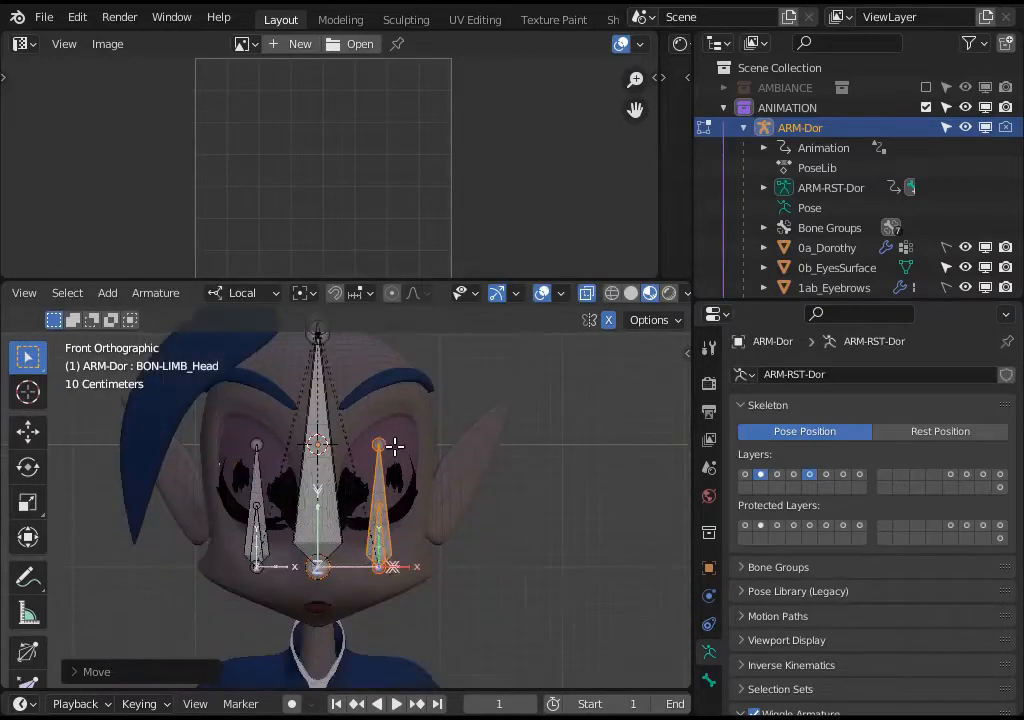
{"action": "scroll", "coordinate": [395, 448], "scroll_direction": "up", "scroll_amount": 2}
{"action": "left_click", "coordinate": [390, 492]}
{"action": "key", "text": "c"}
{"action": "left_click", "coordinate": [401, 502]}
{"action": "right_click", "coordinate": [400, 503]}
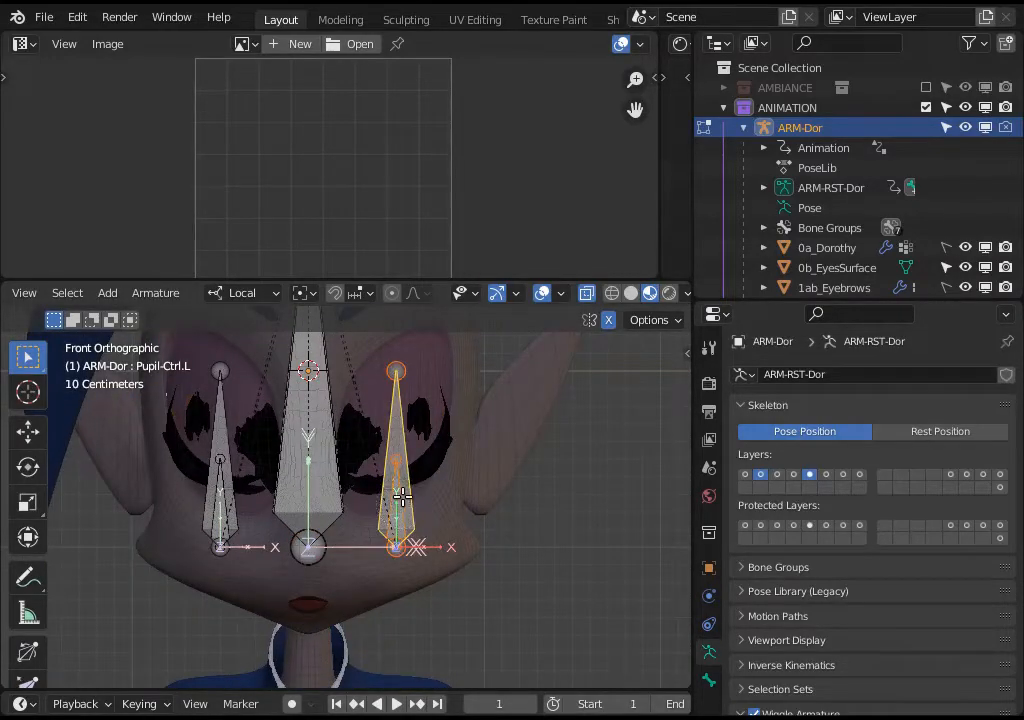
{"action": "key", "text": "g"}
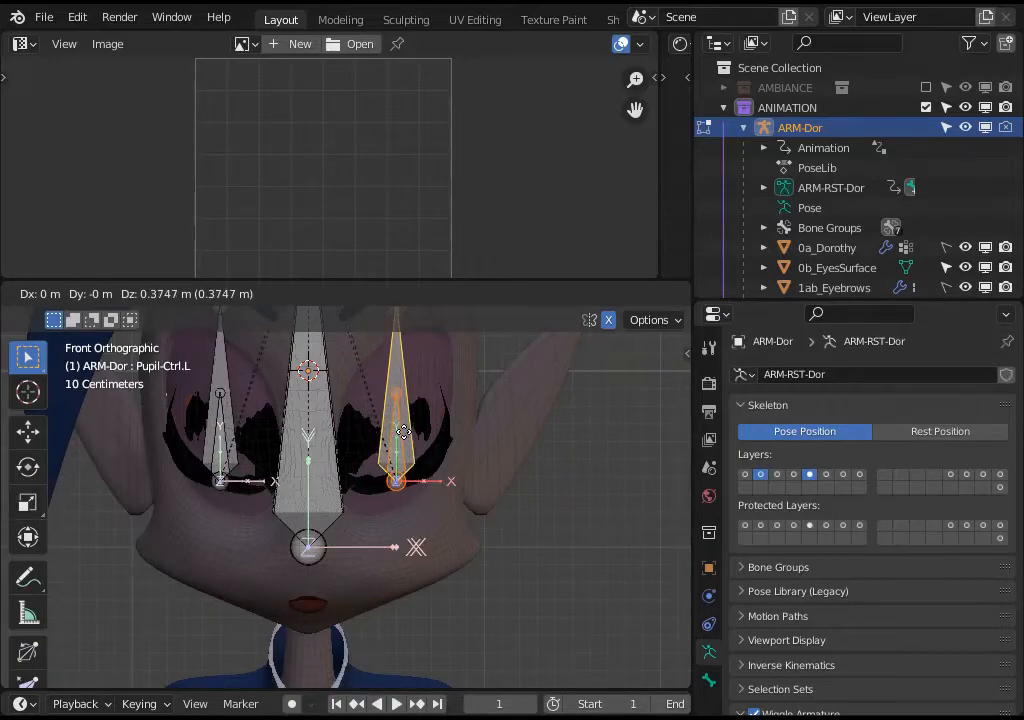
{"action": "key", "text": "ctrl"}
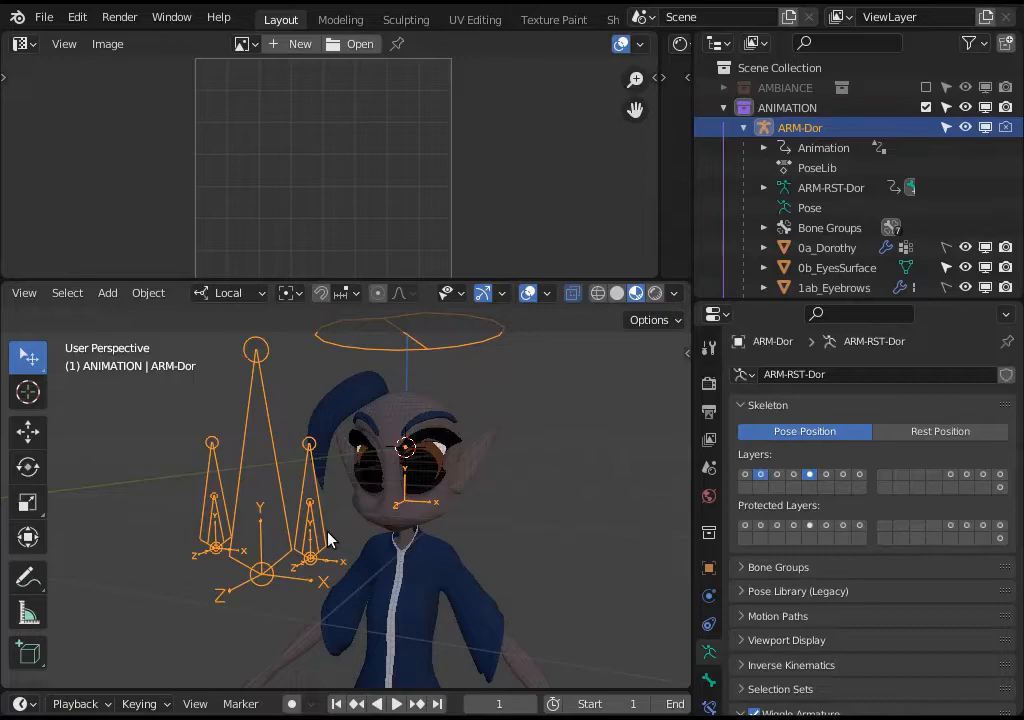
- Check the pupil bones' placement against the character's eyes from the front in Object Mode
{"action": "key", "text": "ctrl+Tab"}
{"action": "mouse_move", "coordinate": [328, 540]}
{"action": "middle_mouse_down"}
{"action": "mouse_move", "coordinate": [345, 520]}
{"action": "mouse_move", "coordinate": [373, 541]}
{"action": "mouse_move", "coordinate": [342, 538]}
{"action": "middle_mouse_up"}
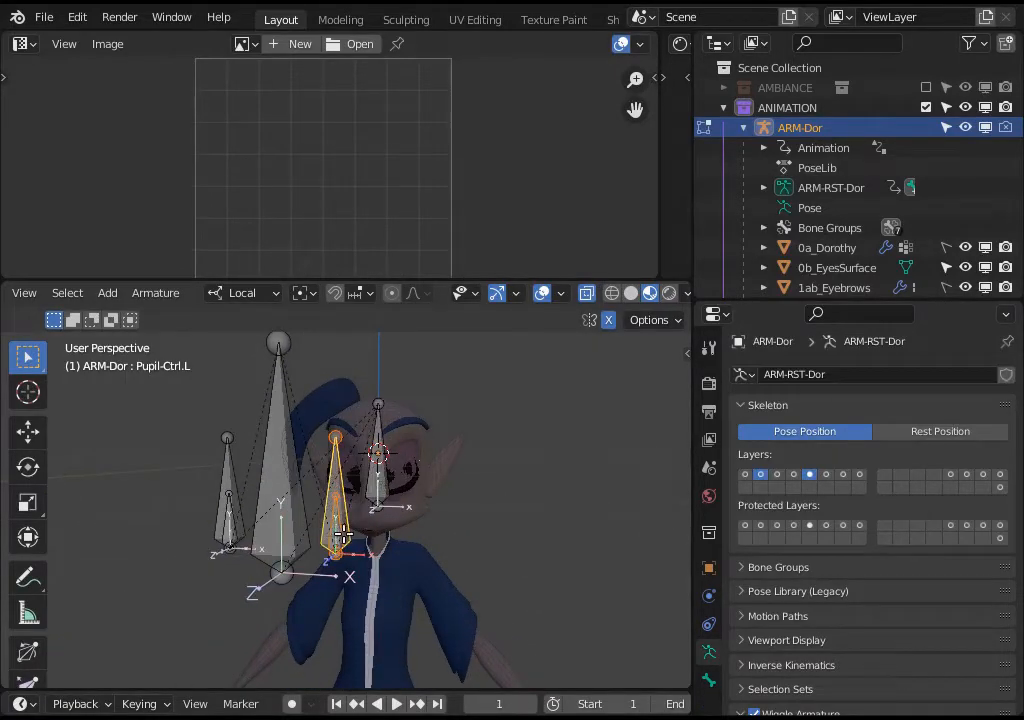
{"action": "key", "text": "KP_1"}
{"action": "key", "text": "ctrl+Tab"}
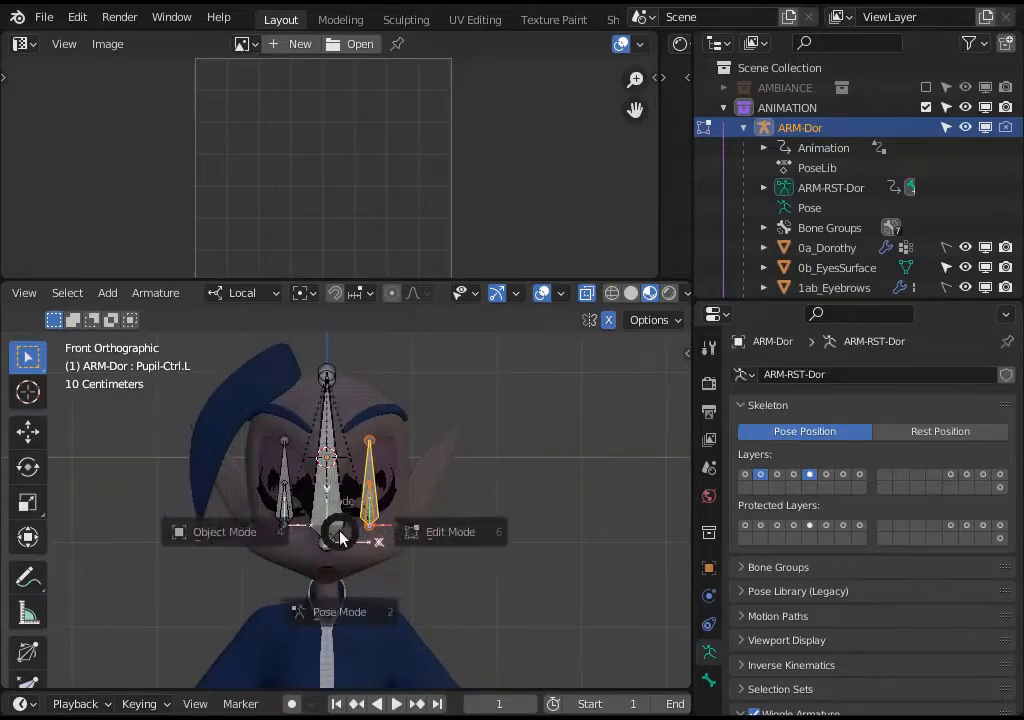
{"action": "left_click", "coordinate": [240, 532]}
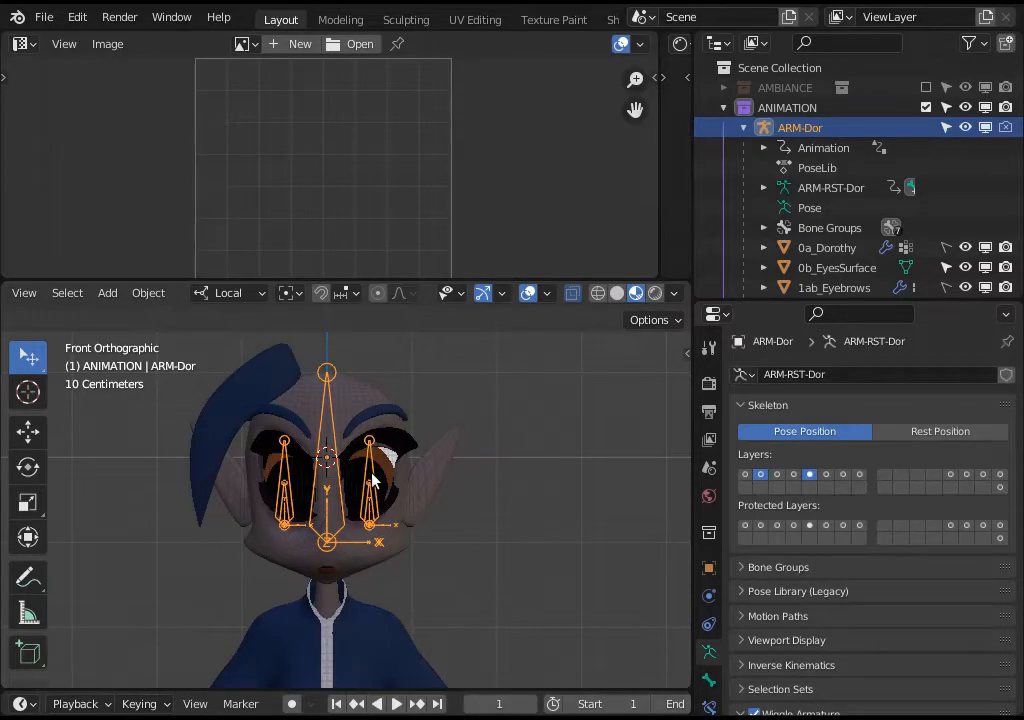
{"action": "scroll", "coordinate": [372, 480], "scroll_direction": "up", "scroll_amount": 1}
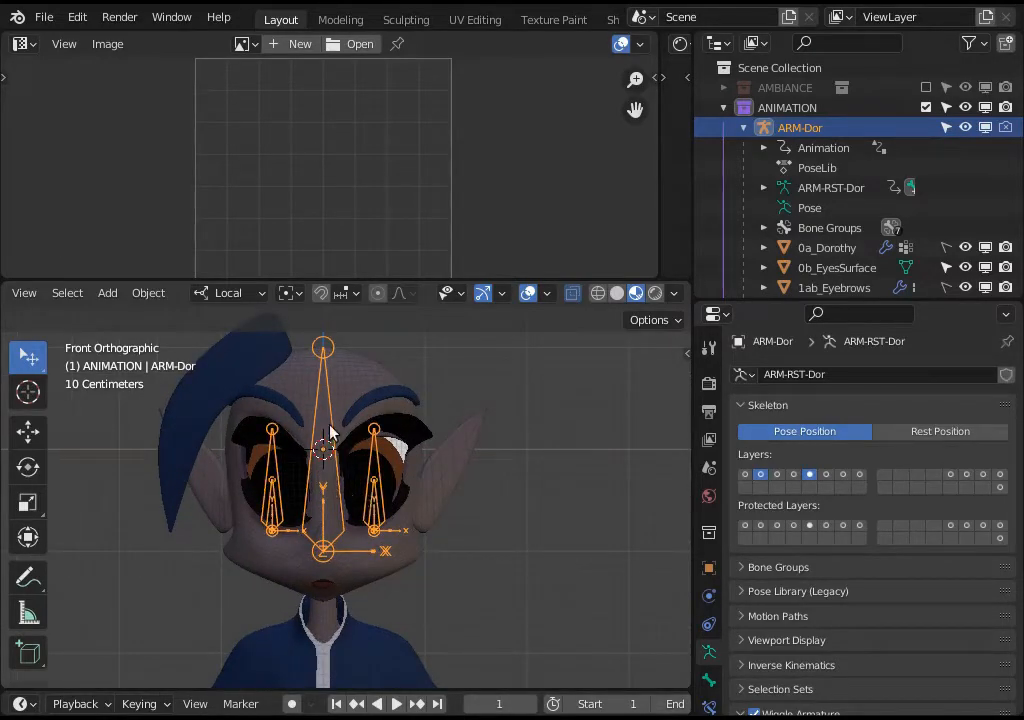
- Try moving CTRL_EyesTrack in Pose Mode to test how the pupil control bones follow it
{"action": "key", "text": "ctrl+Tab"}
{"action": "left_click", "coordinate": [327, 498]}
{"action": "key", "text": "g"}
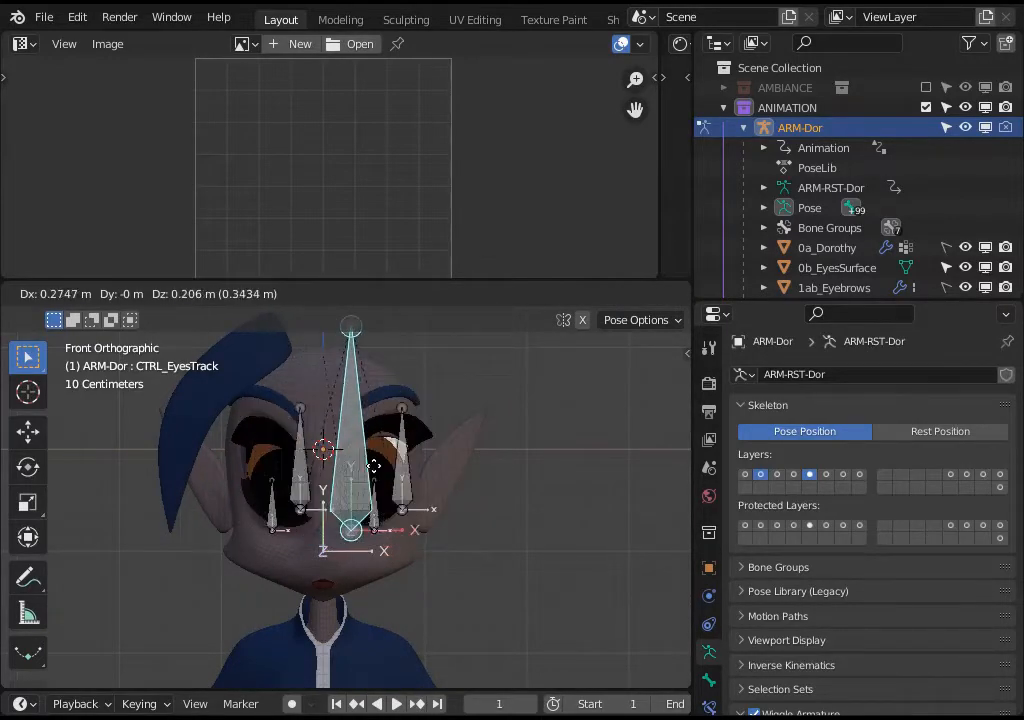
{"action": "key", "text": "Escape"}
- Select both Pupil-Ctrl bones in Pose Mode and examine them in front of the eyes from several angles
{"action": "middle_click_drag", "start_coordinate": [420, 460], "coordinate": [230, 494]}
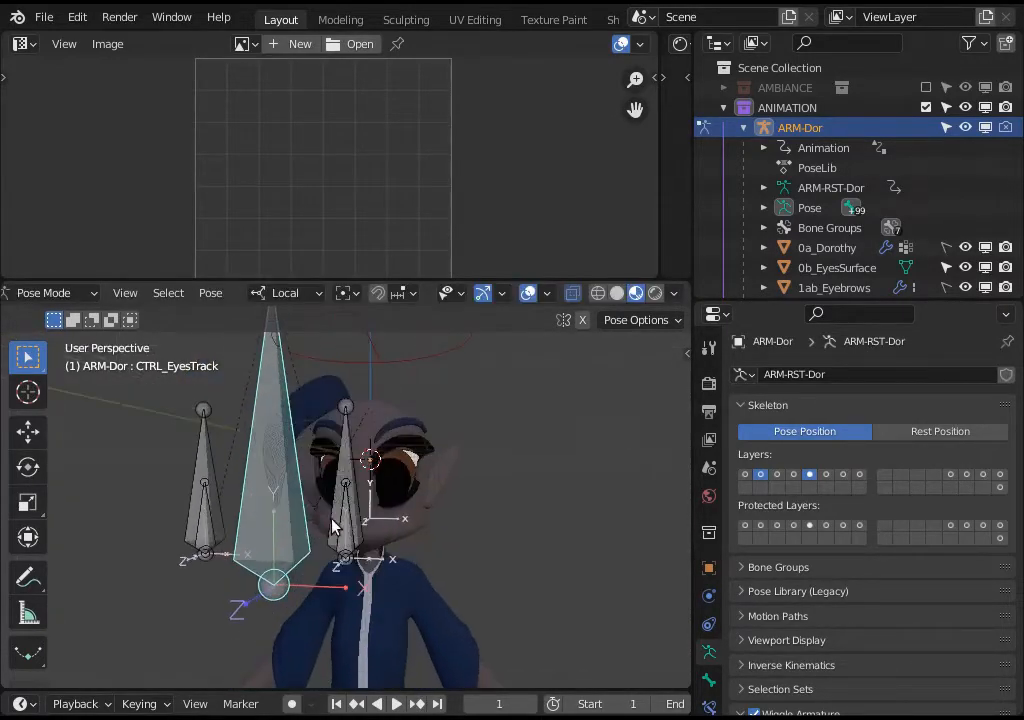
{"action": "left_click", "coordinate": [228, 494]}
{"action": "left_click", "coordinate": [350, 458], "text": "shift"}
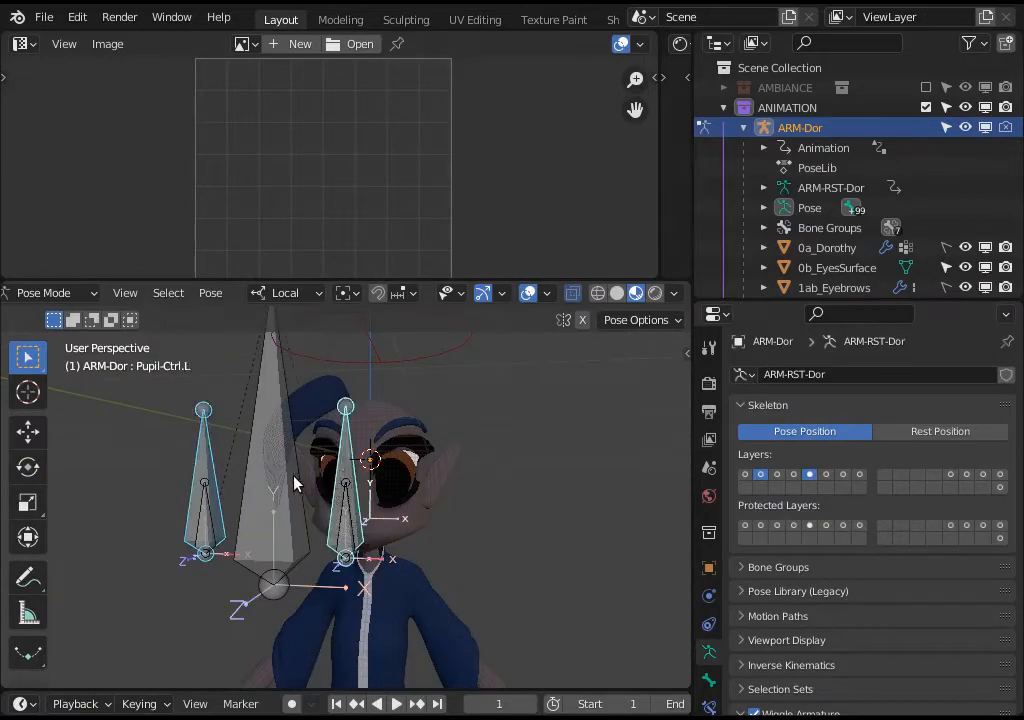
{"action": "middle_click_drag", "start_coordinate": [295, 482], "coordinate": [293, 571]}
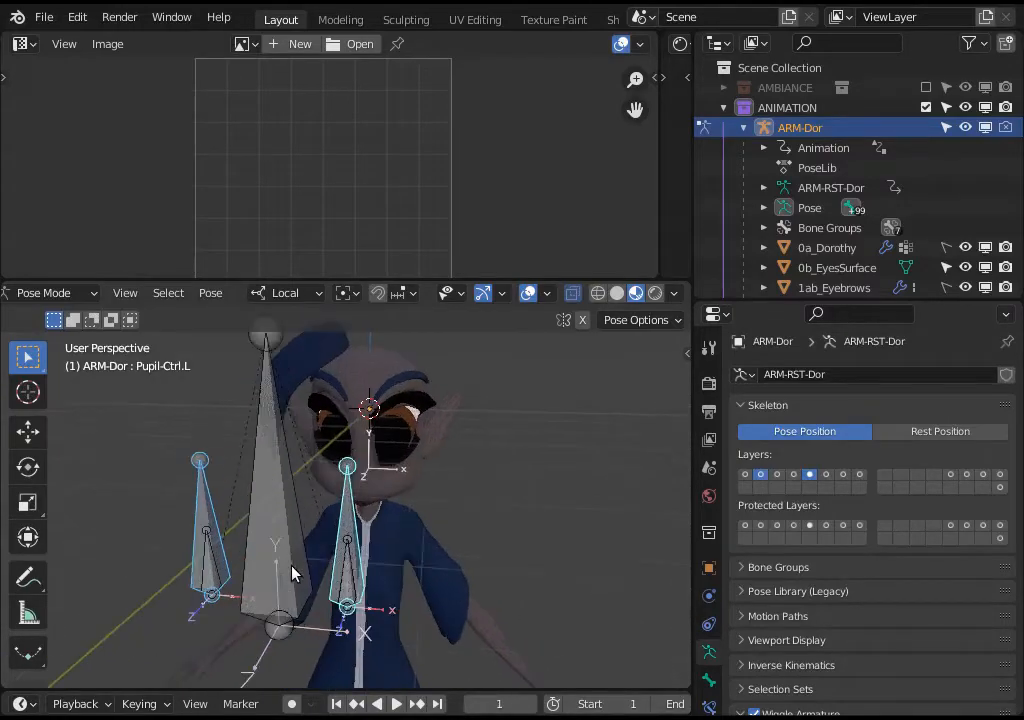
{"action": "middle_click_drag", "start_coordinate": [349, 513], "coordinate": [243, 514]}
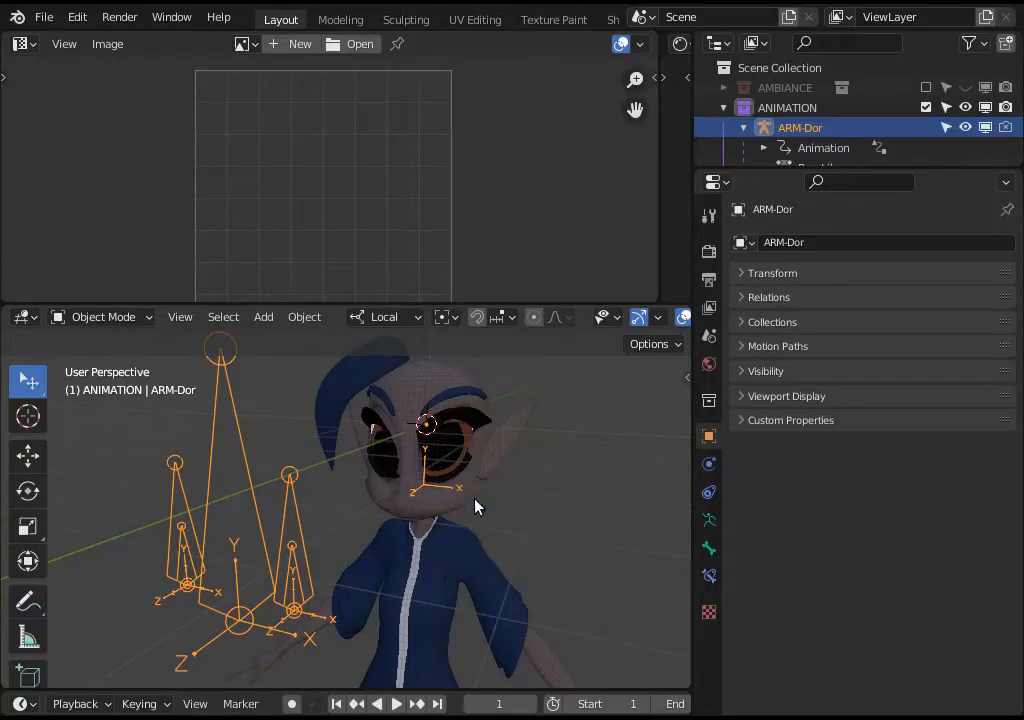
- Select 0b_EyesSurface in Object Mode and look through the modifiers available for it
{"action": "left_click", "coordinate": [452, 455]}
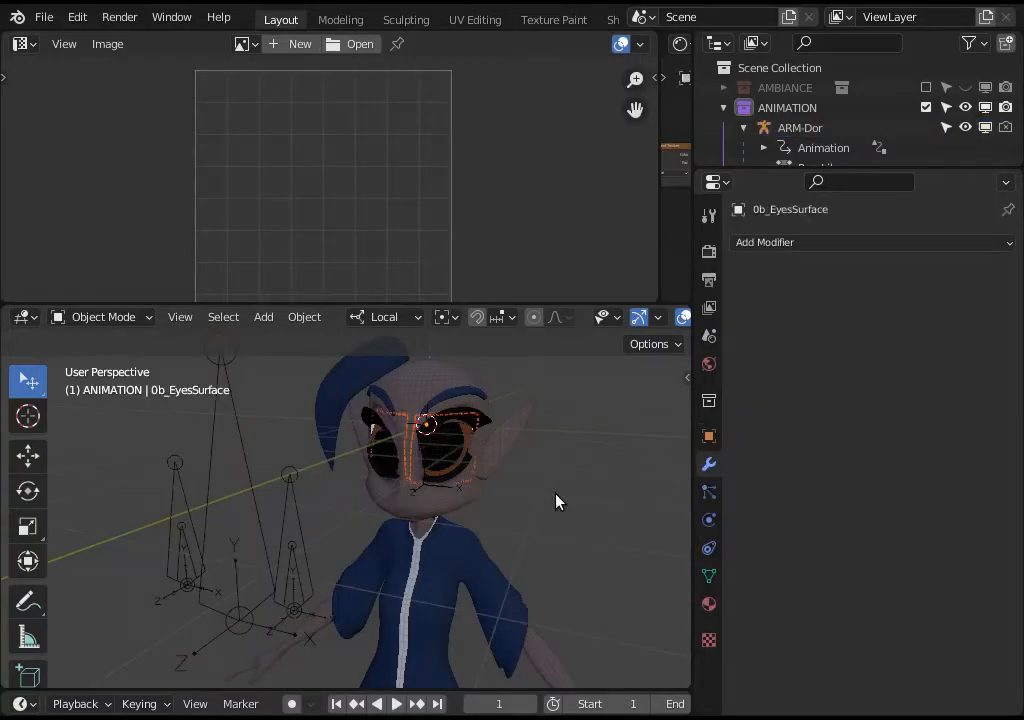
{"action": "left_click", "coordinate": [761, 246]}
{"action": "left_click", "coordinate": [761, 246]}
{"action": "key", "text": "Tab"}
{"action": "key", "text": "Tab"}
{"action": "key", "text": "Tab"}
{"action": "key", "text": "Tab"}
{"action": "left_click", "coordinate": [791, 246]}
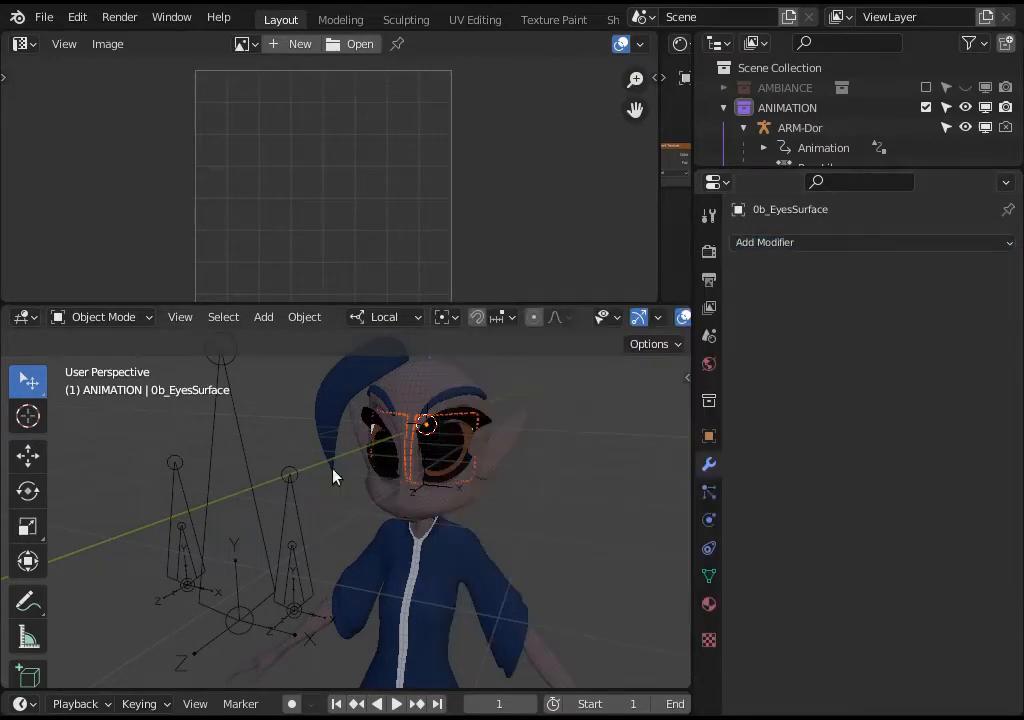
- Inspect Pupil-Ctrl.L and the smaller Pupil-Base.L inside it in ARM-Dor's Edit Mode, and return to Object Mode
{"action": "left_click", "coordinate": [291, 533]}
{"action": "key", "text": "Tab"}
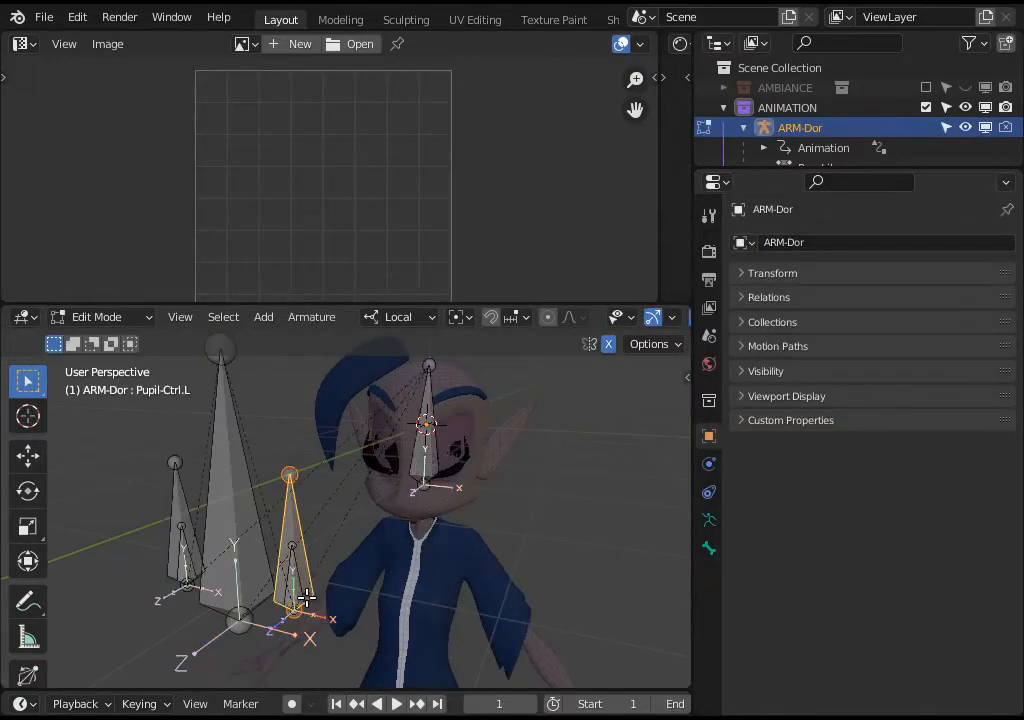
{"action": "key", "text": "c"}
{"action": "left_click_drag", "start_coordinate": [300, 592], "coordinate": [293, 577]}
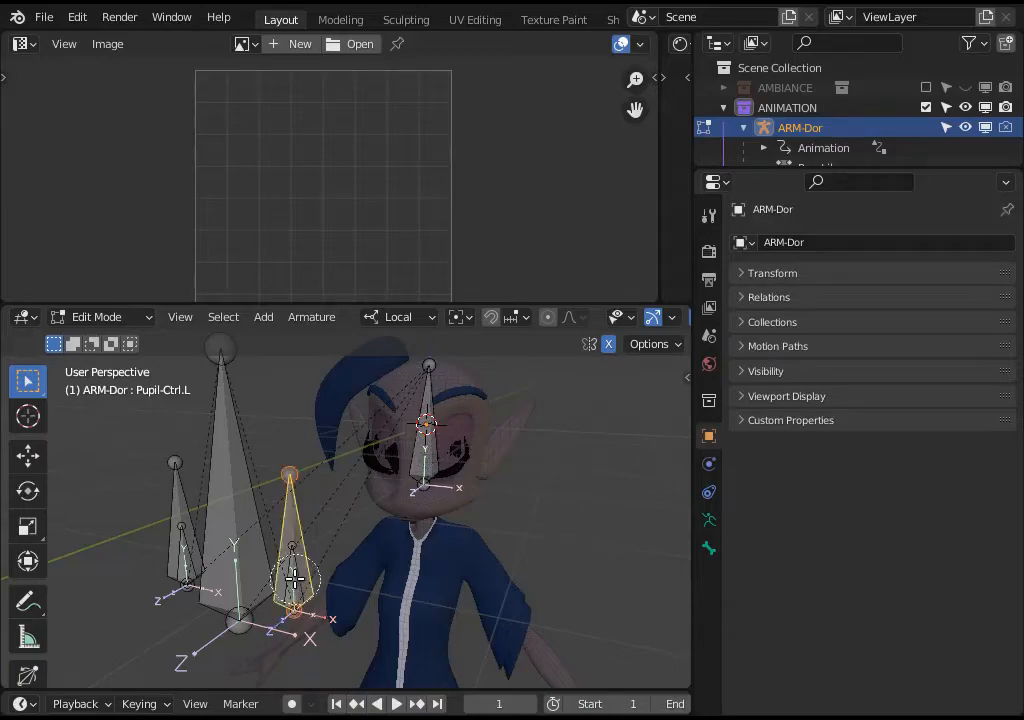
{"action": "right_click", "coordinate": [294, 582]}
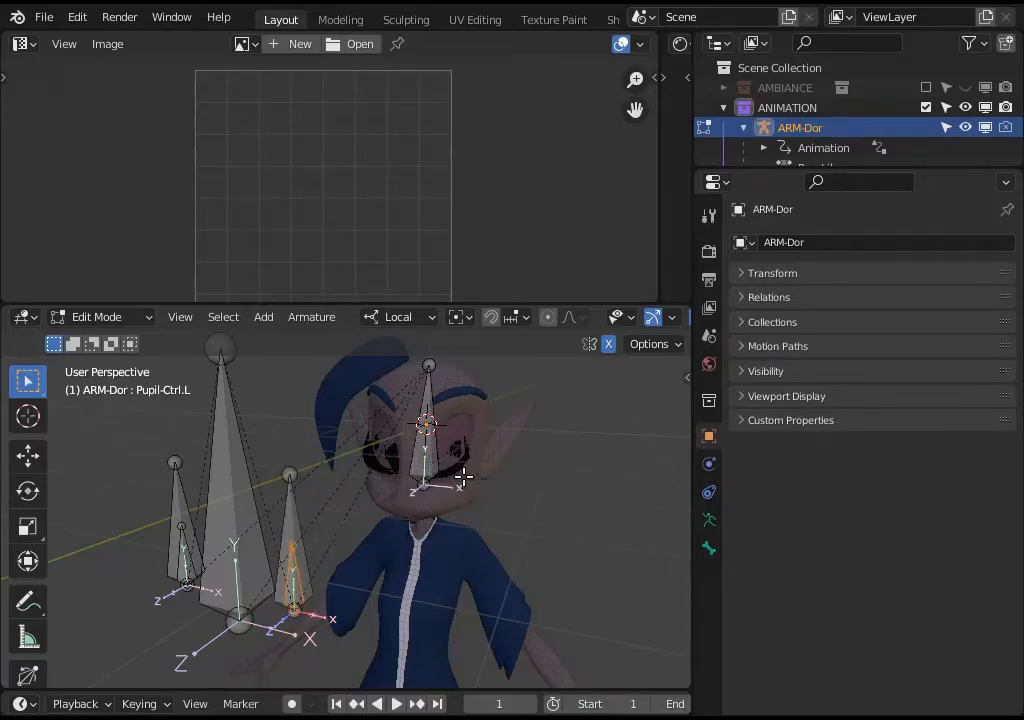
{"action": "key", "text": "Tab"}
- Add a UV Warp modifier to 0b_EyesSurface with ARM-Dor as both the From and To object
{"action": "left_click", "coordinate": [446, 447], "text": "shift"}
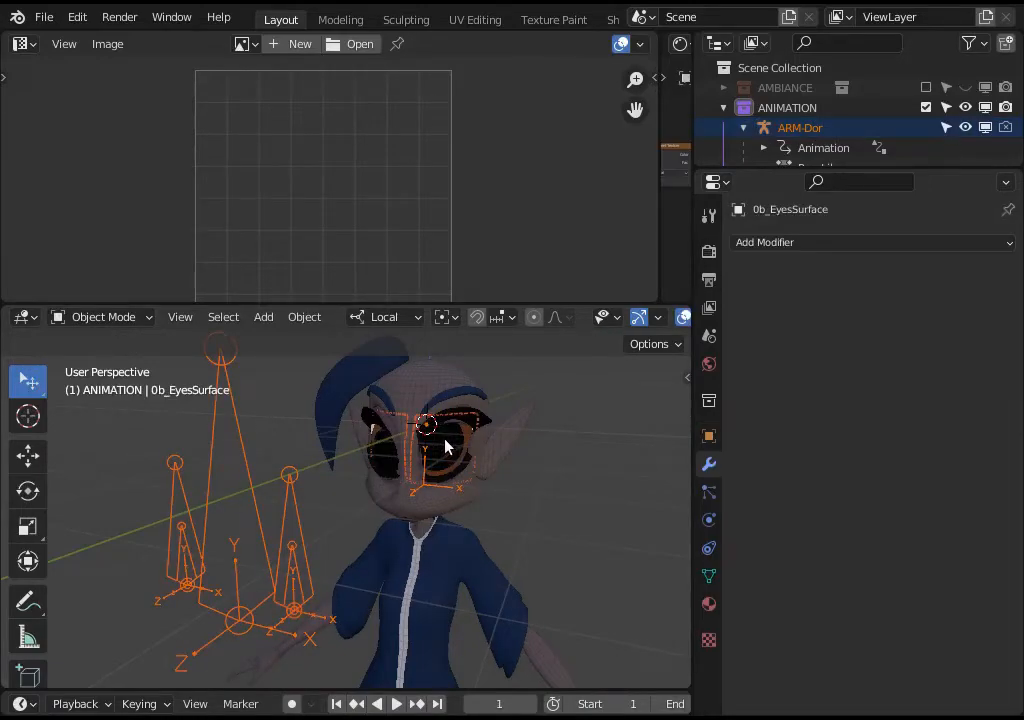
{"action": "left_click", "coordinate": [779, 242]}
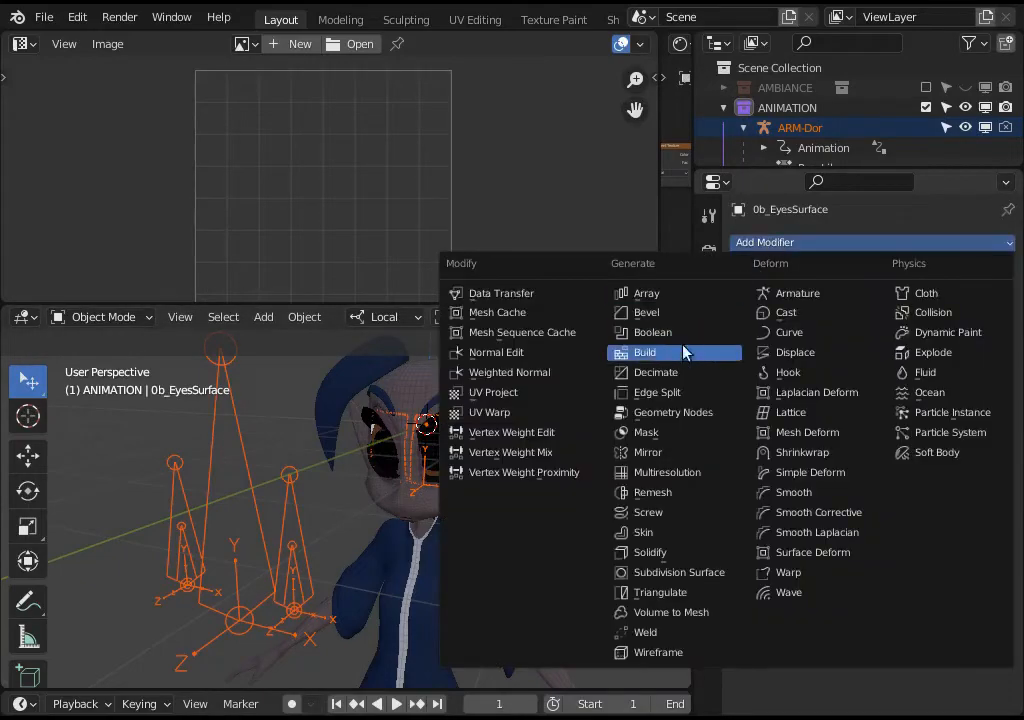
{"action": "left_click", "coordinate": [511, 412]}
{"action": "left_click", "coordinate": [876, 412]}
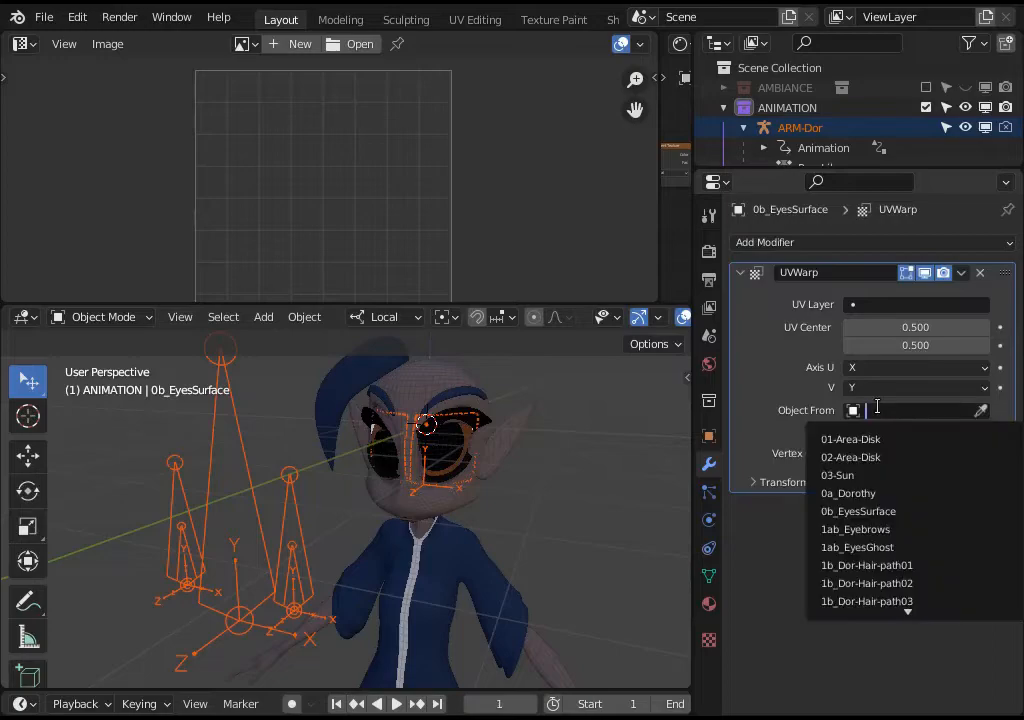
{"action": "left_click", "coordinate": [883, 437]}
- Set the UV Warp modifier's Bone From to Pupil-Base.L
{"action": "left_click", "coordinate": [888, 431]}
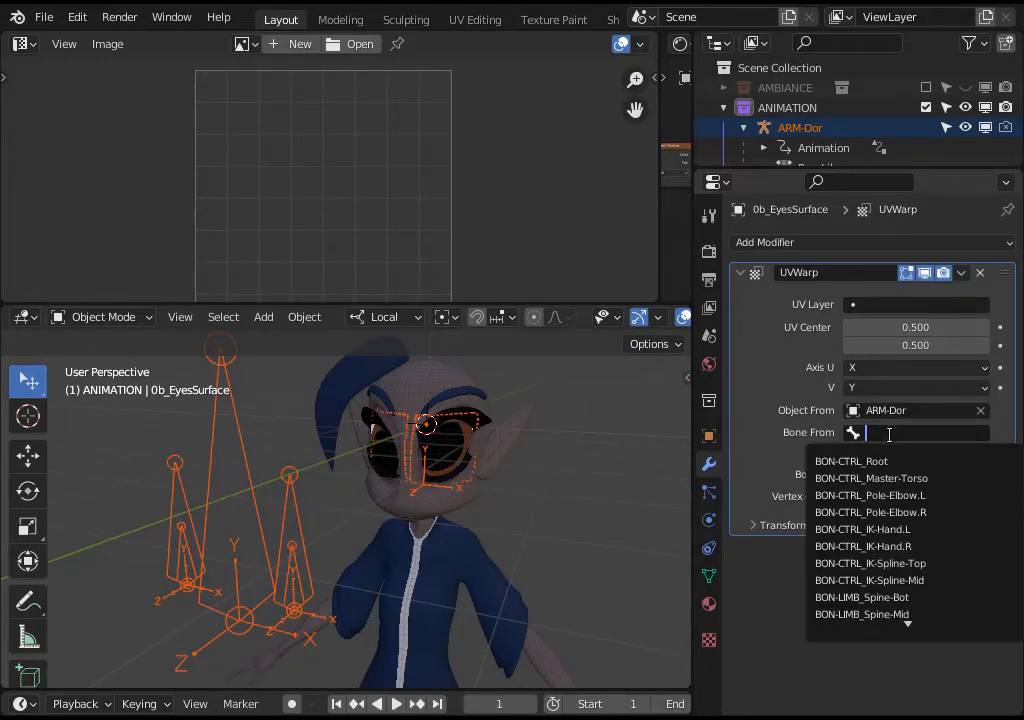
{"action": "type", "text": "pup"}
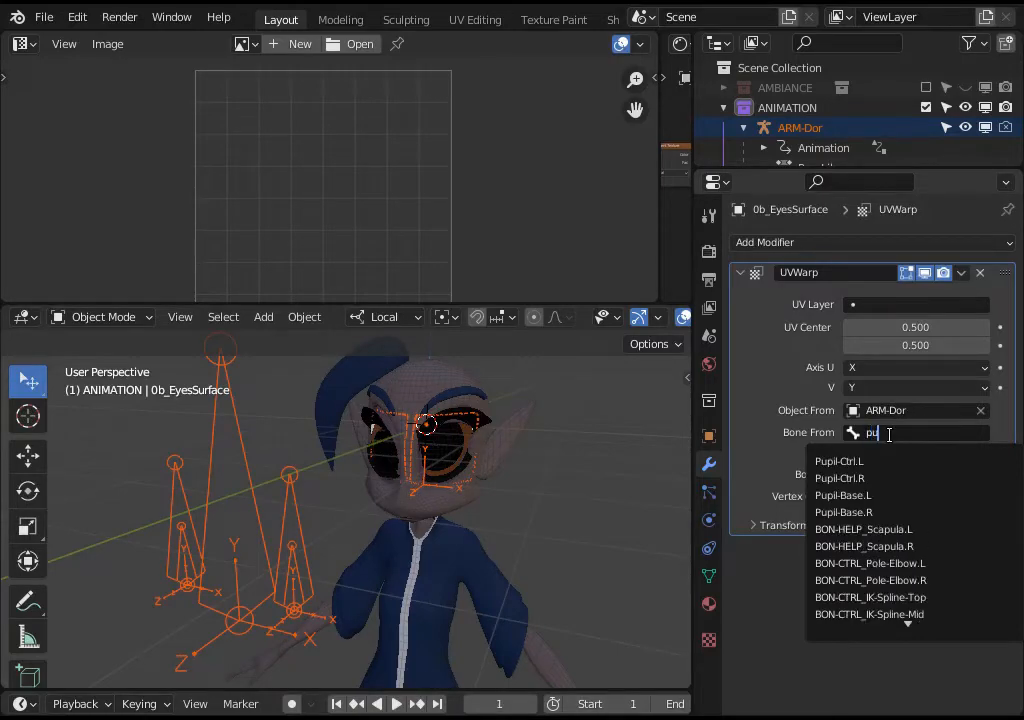
{"action": "type", "text": "il"}
{"action": "key", "text": "Down"}
{"action": "key", "text": "Down"}
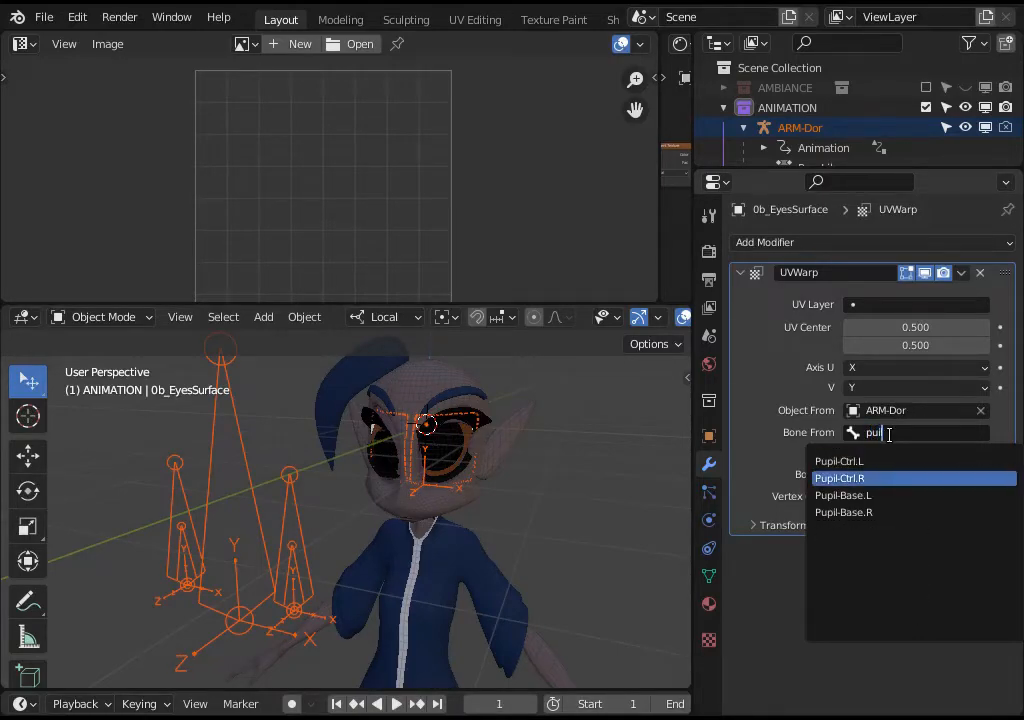
{"action": "key", "text": "Down"}
{"action": "key", "text": "Return"}
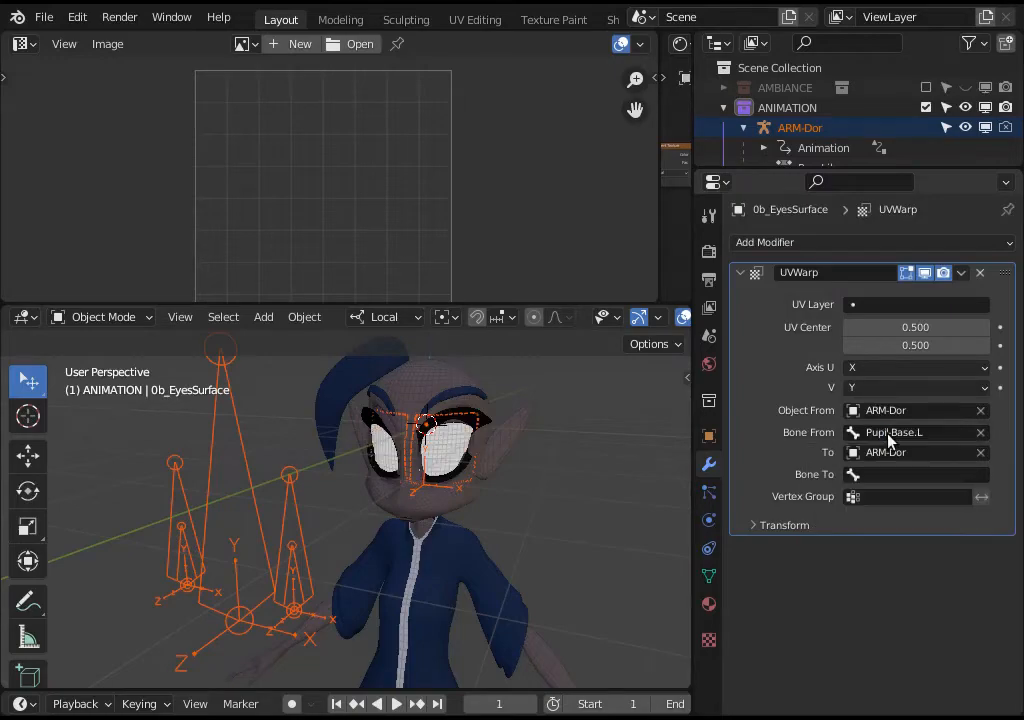
- Set the UV Warp modifier's Bone To to Pupil-Ctrl.L
{"action": "left_click", "coordinate": [893, 472]}
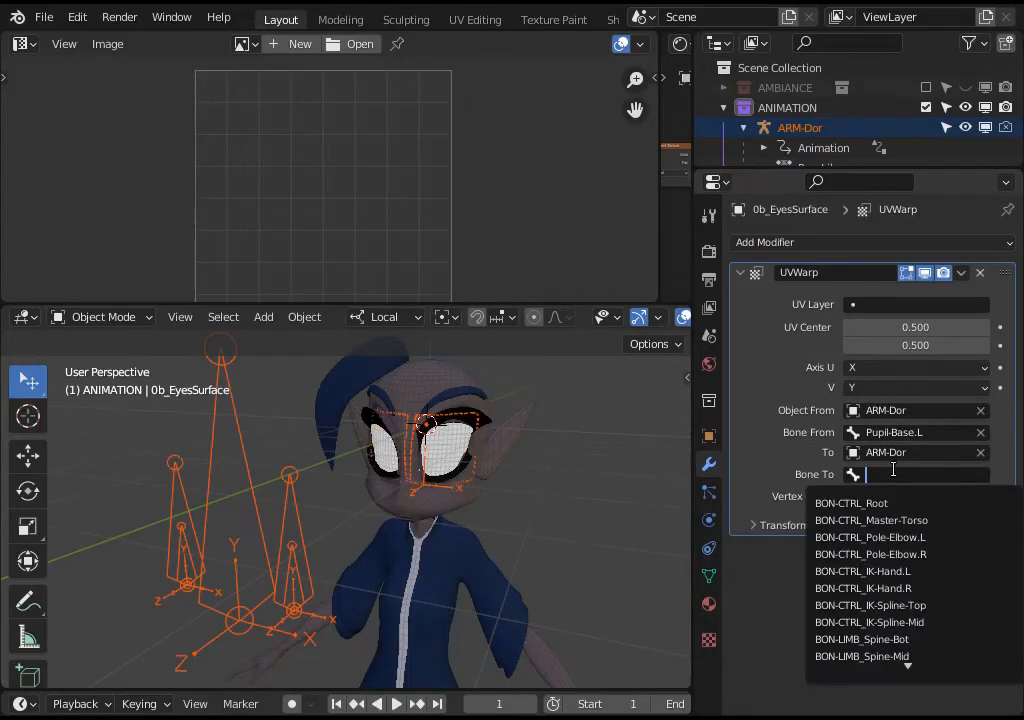
{"action": "type", "text": "pu"}
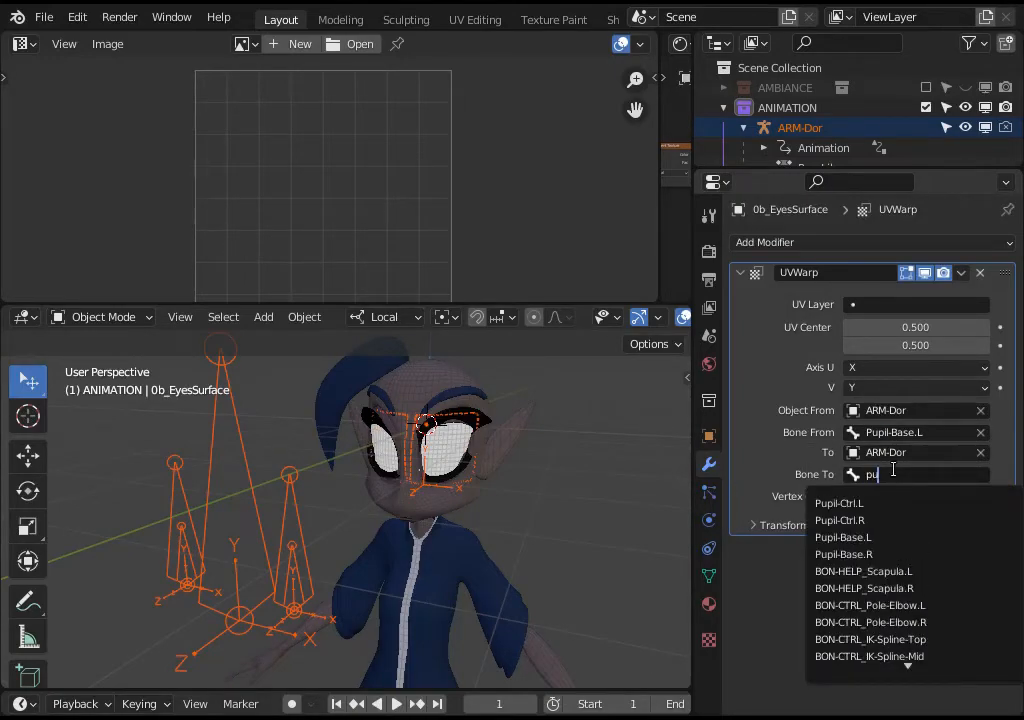
{"action": "key", "text": "Down"}
{"action": "key", "text": "Up"}
{"action": "key", "text": "Return"}
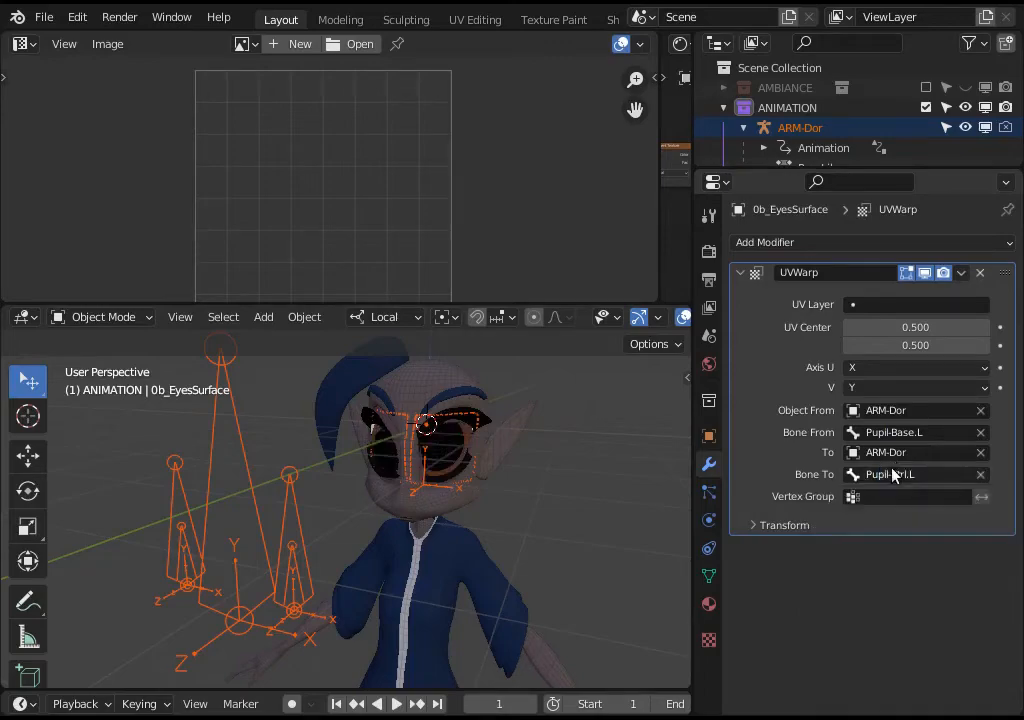